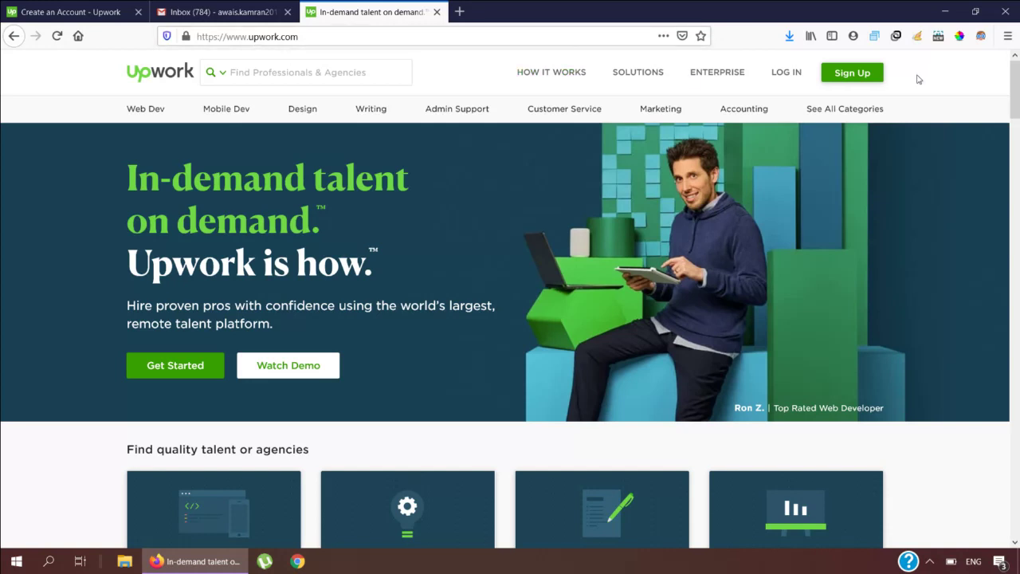
Sign up for a free Upwork account with the work e-mail address, confirming the Gmail address.
left_click(119, 11)
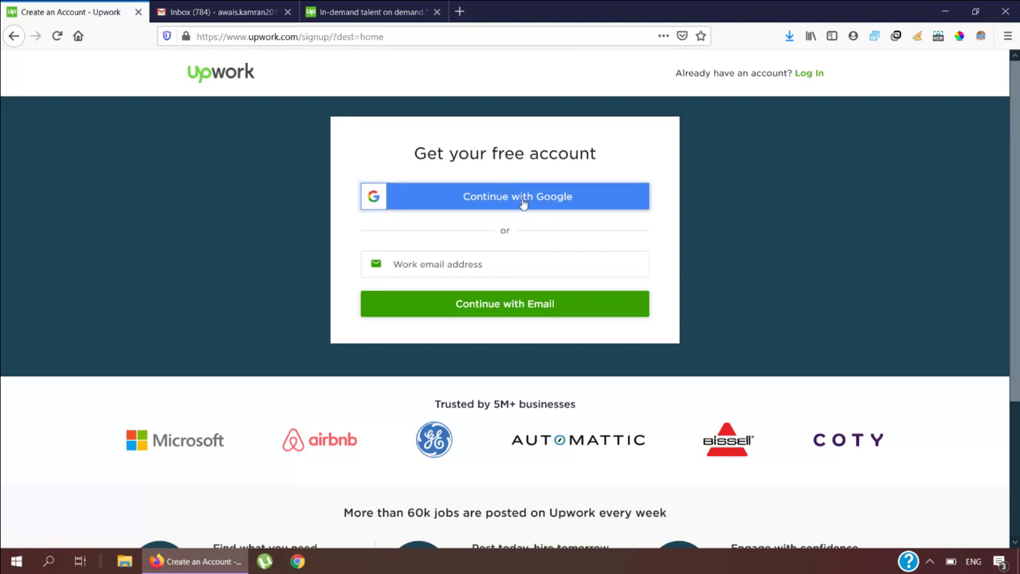
left_click(453, 265)
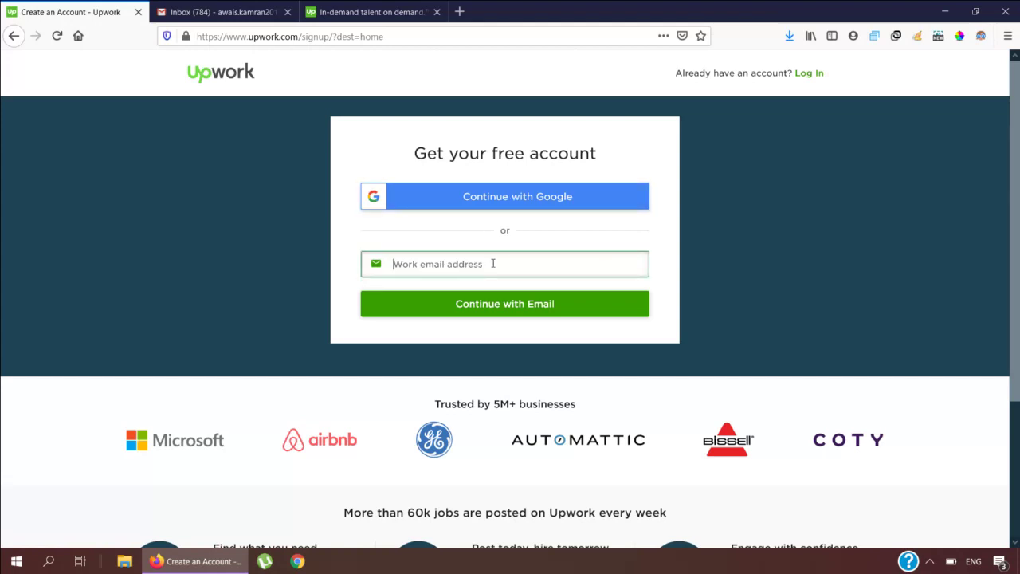
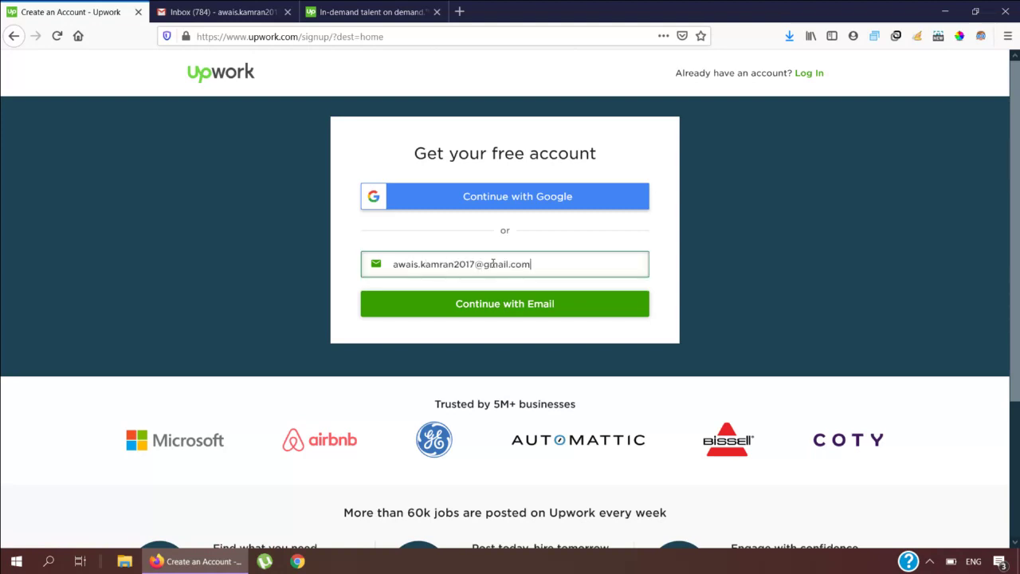
left_click(545, 305)
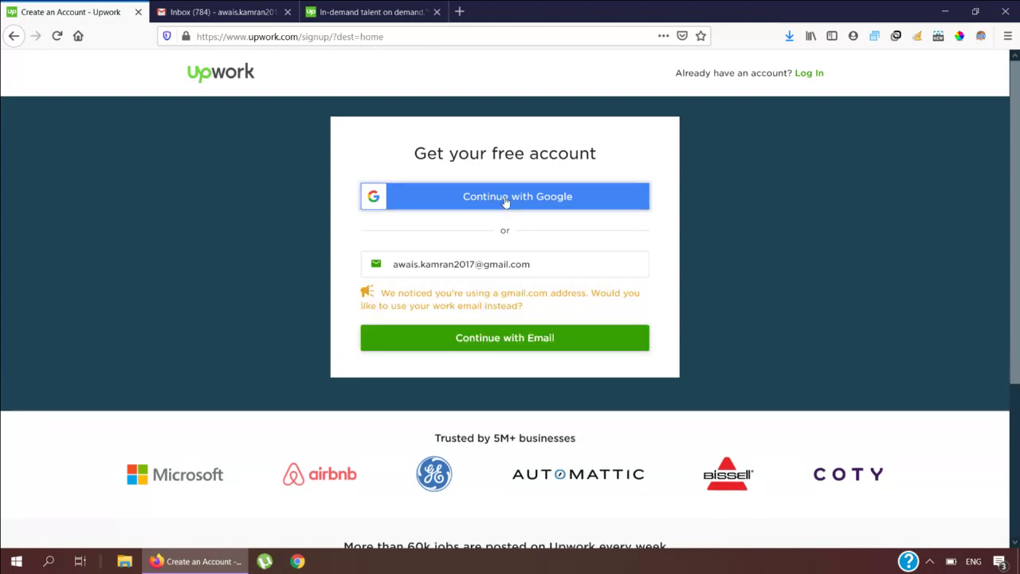
left_click(470, 338)
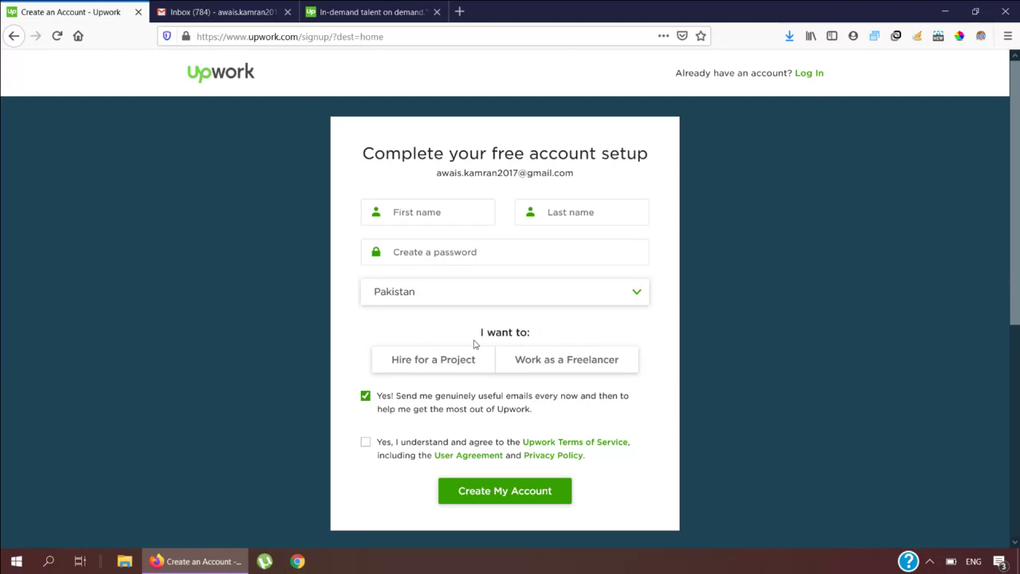
Enter the first name, last name and account password in the setup form.
left_click(423, 204)
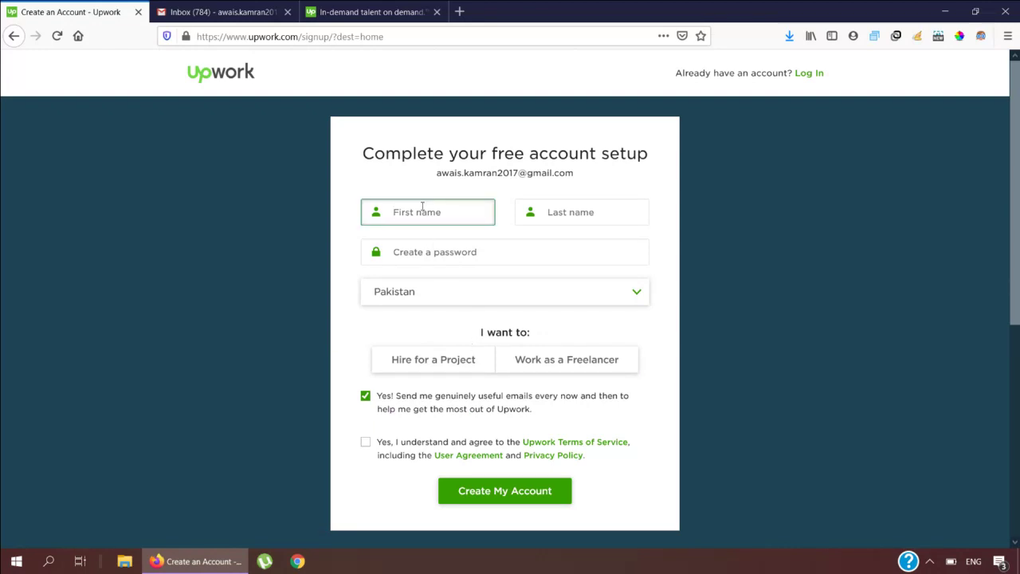
key("Tab")
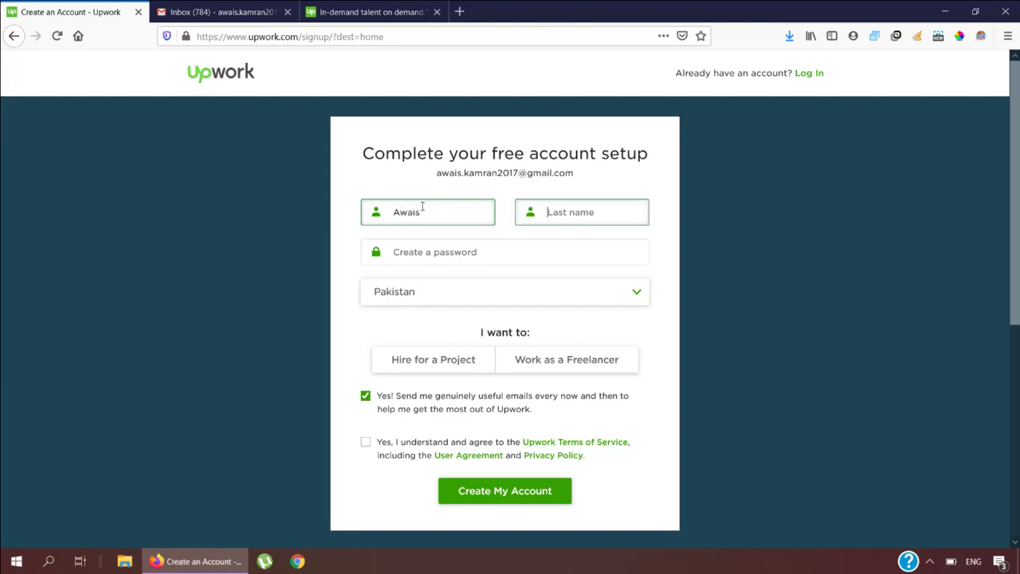
key("Tab")
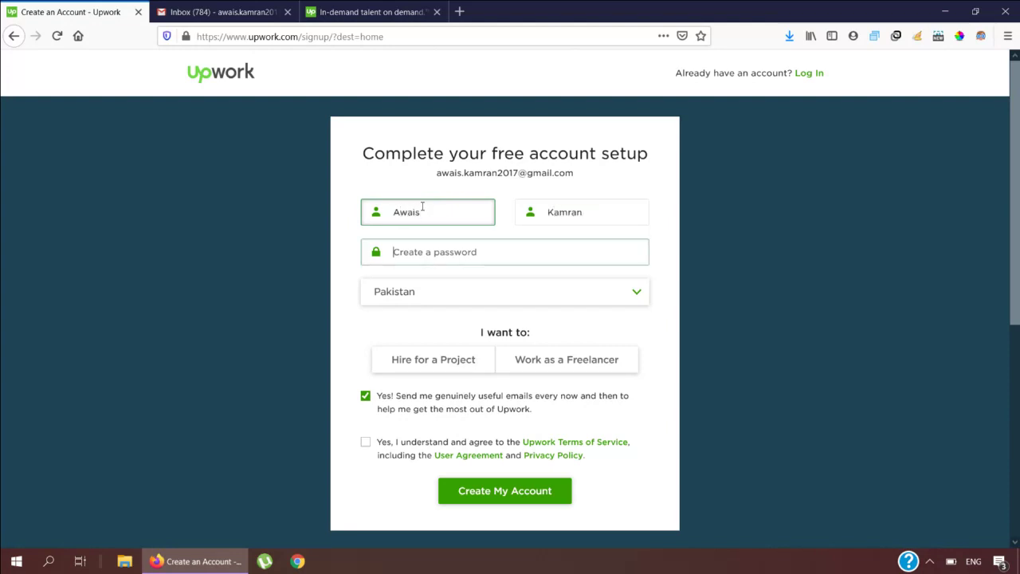
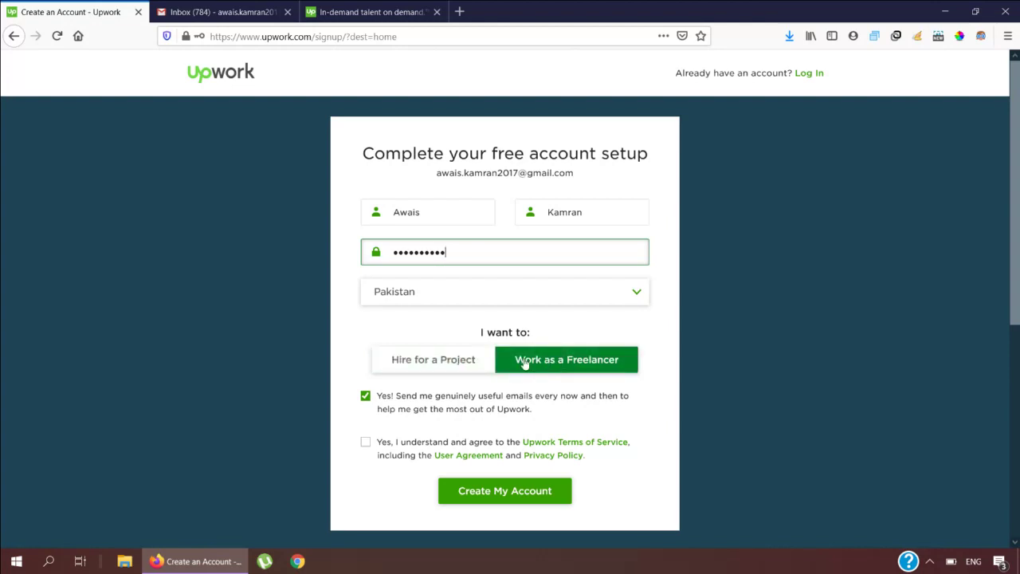
Choose to work as a freelancer, set a username, decline promotional emails, accept the Terms, and create the account.
left_click(570, 361)
left_click(475, 398)
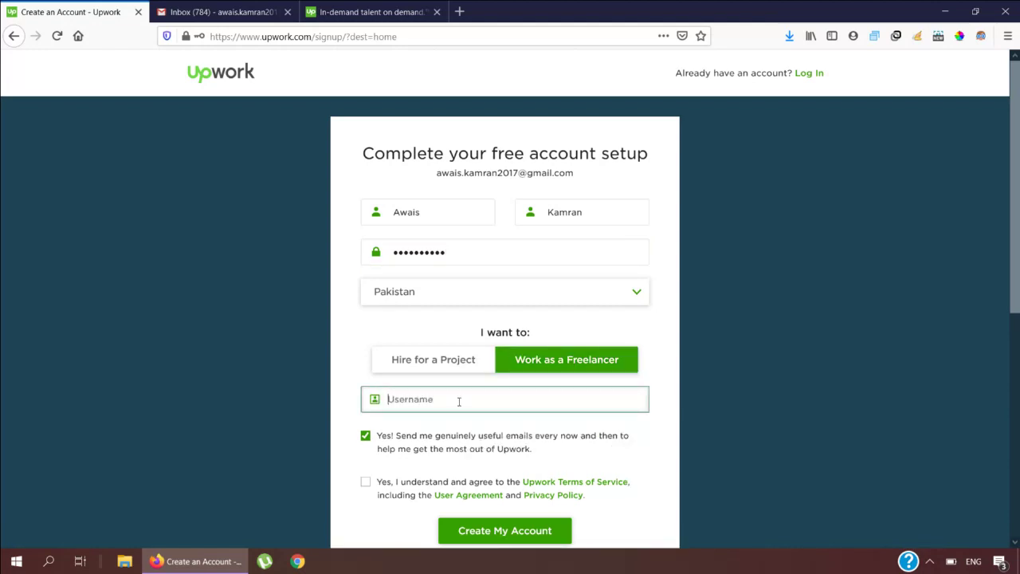
scroll(458, 418, "down", 1)
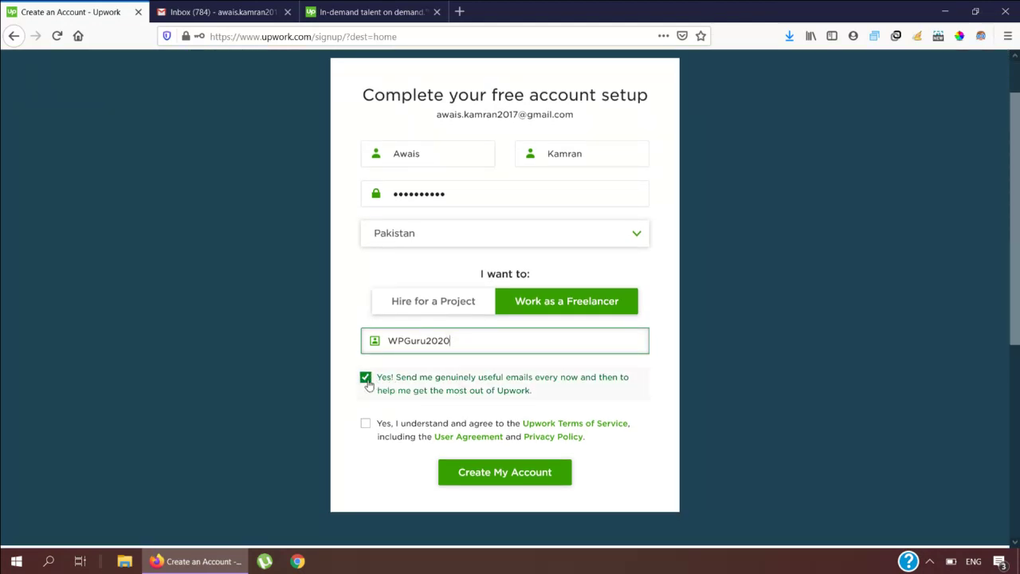
left_click(366, 379)
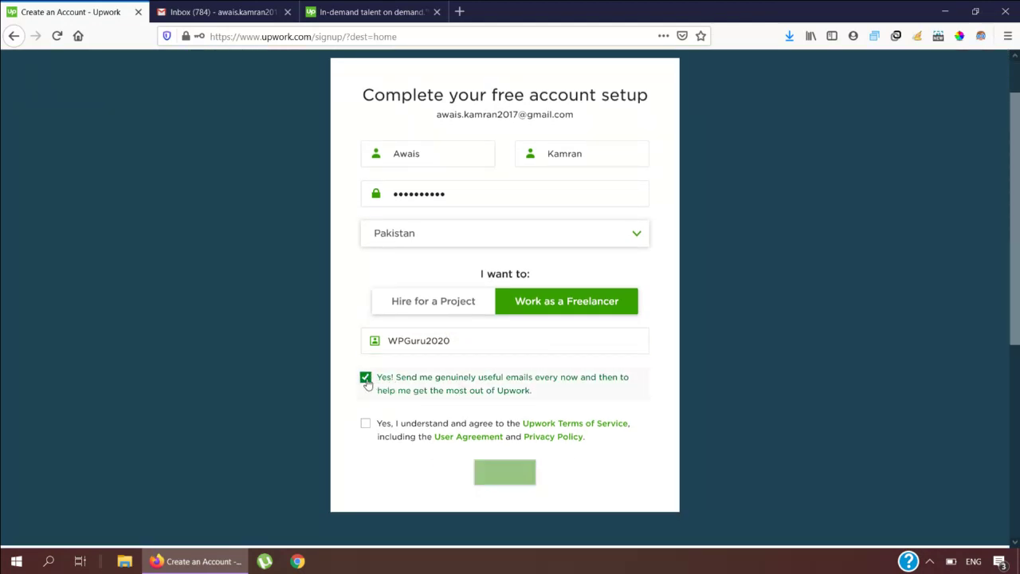
left_click(368, 426)
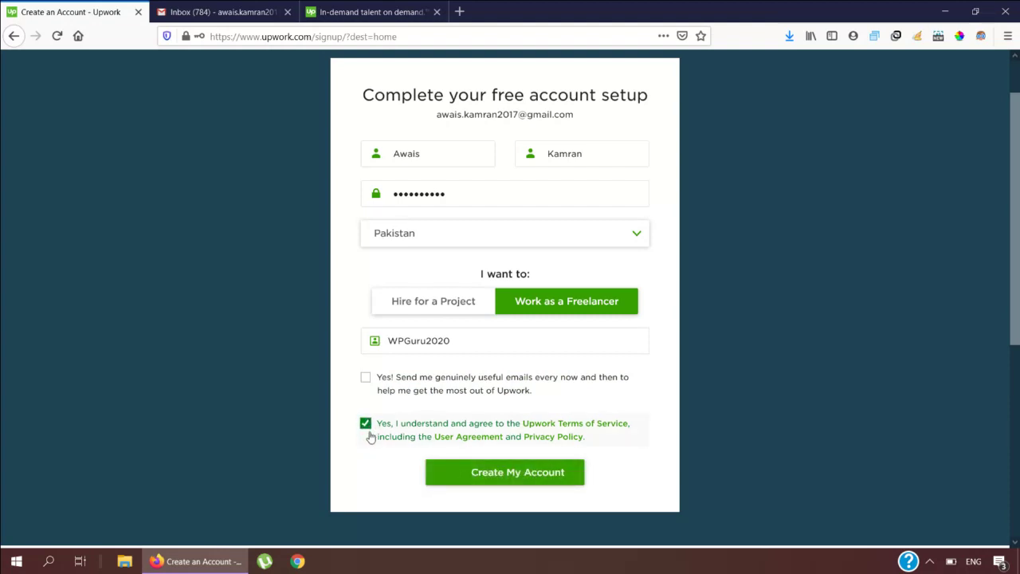
left_click(522, 477)
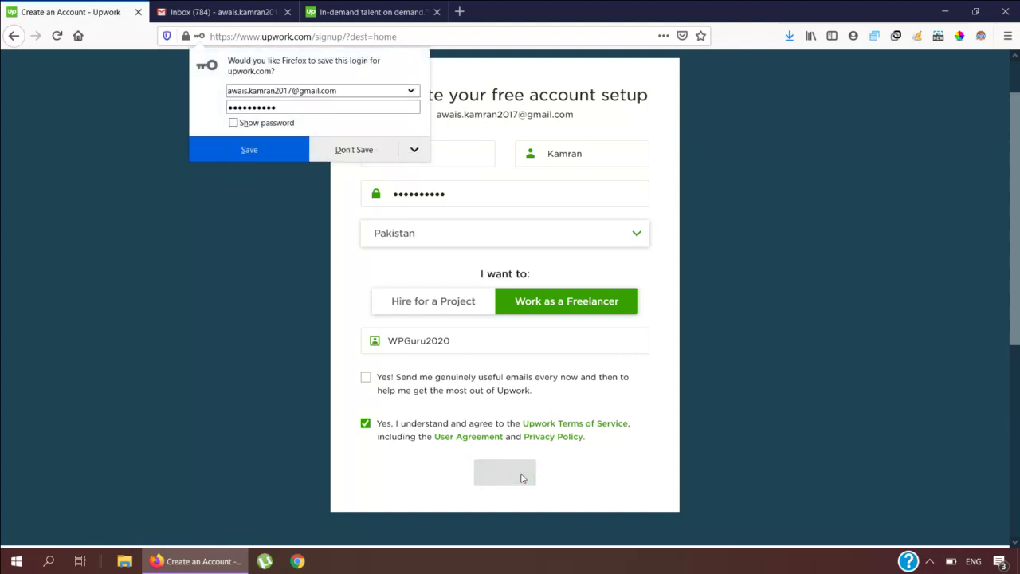
left_click(251, 148)
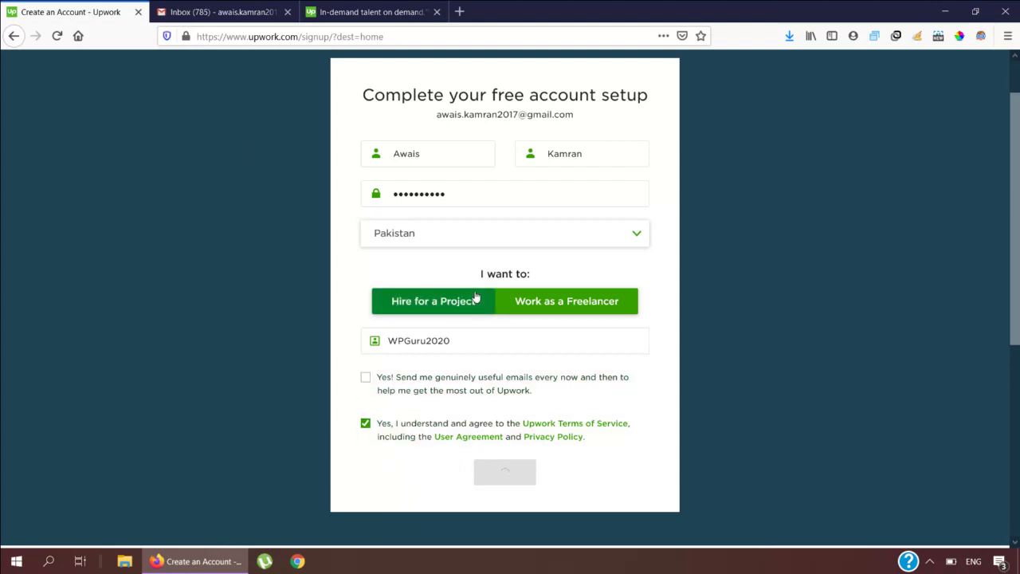
Open the 'Verify your email address' message in Gmail and click Verify Email.
left_click(224, 13)
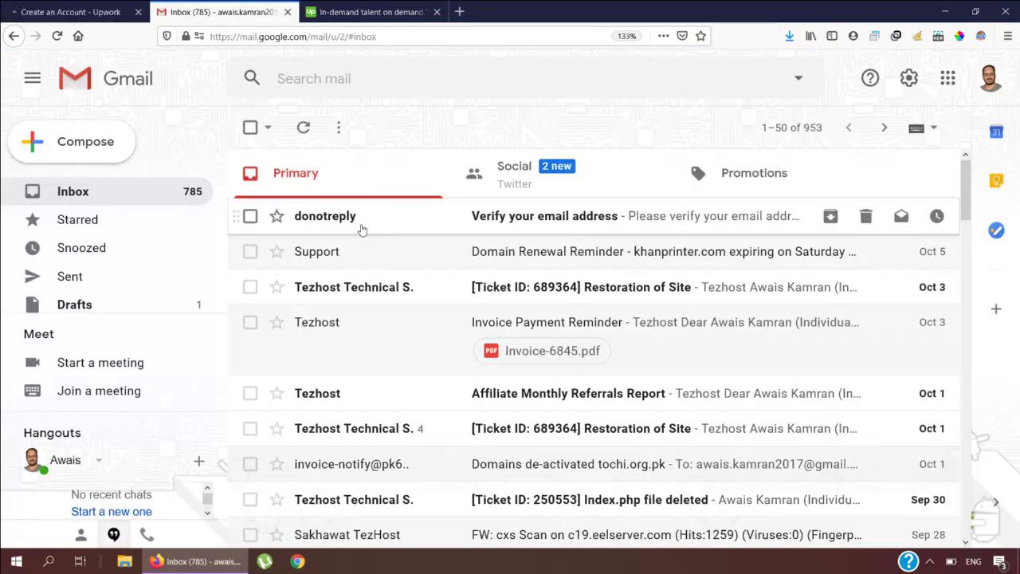
left_click(592, 227)
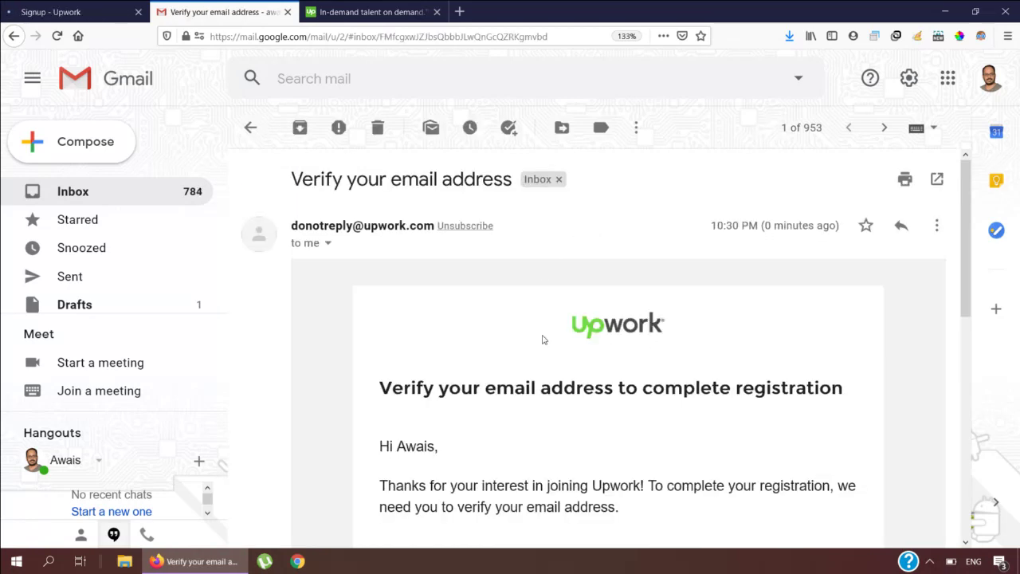
scroll(540, 338, "down", 2)
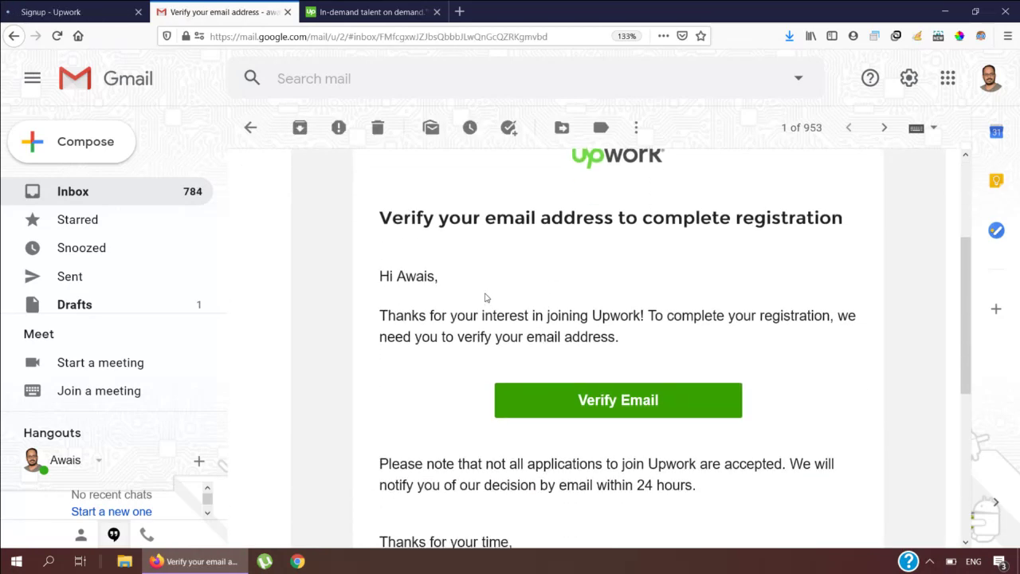
left_click(577, 403)
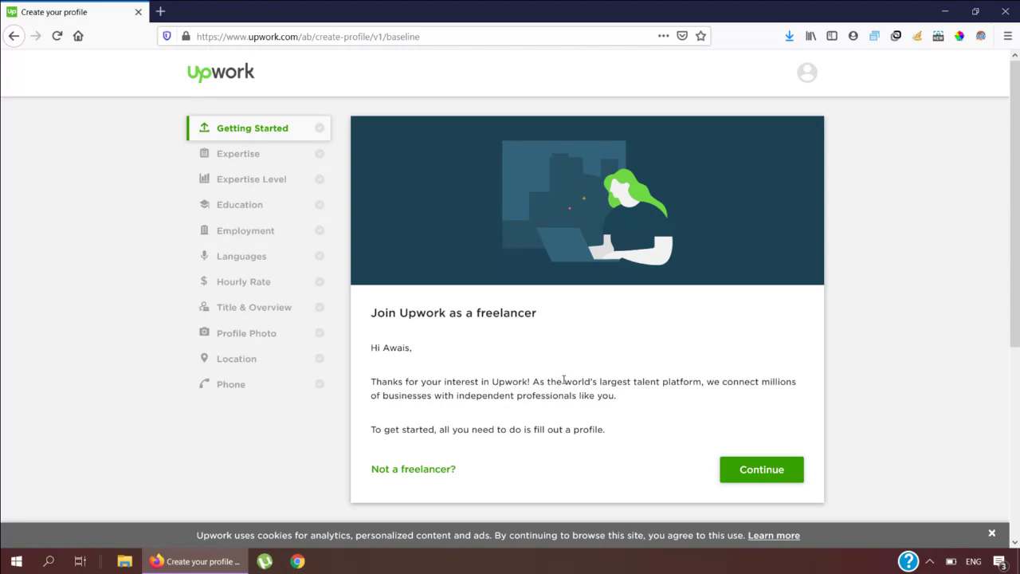
Continue joining as a freelancer and start the profile to reach the Getting Started options.
left_click(754, 470)
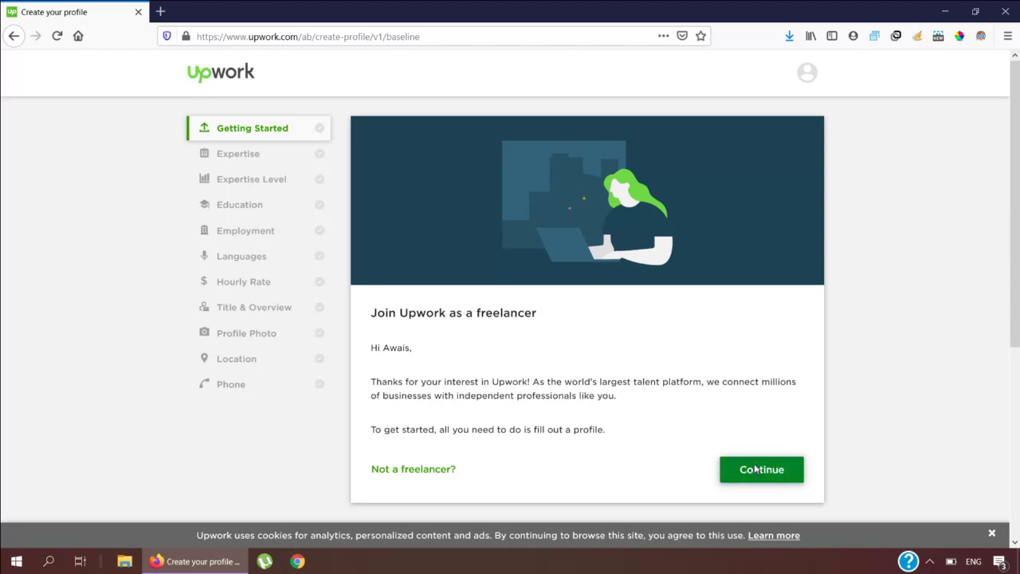
scroll(648, 319, "up", 2)
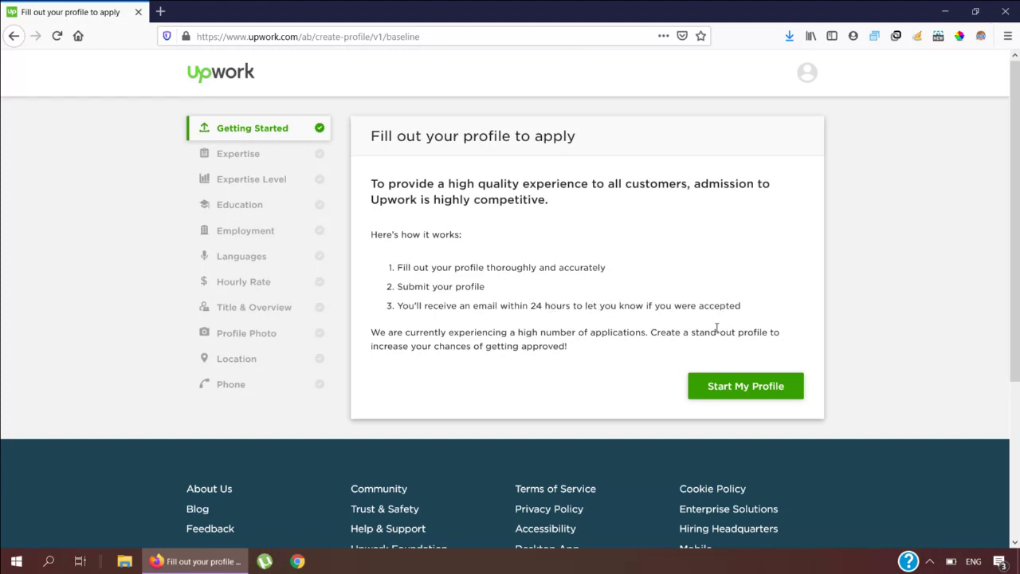
left_click(745, 384)
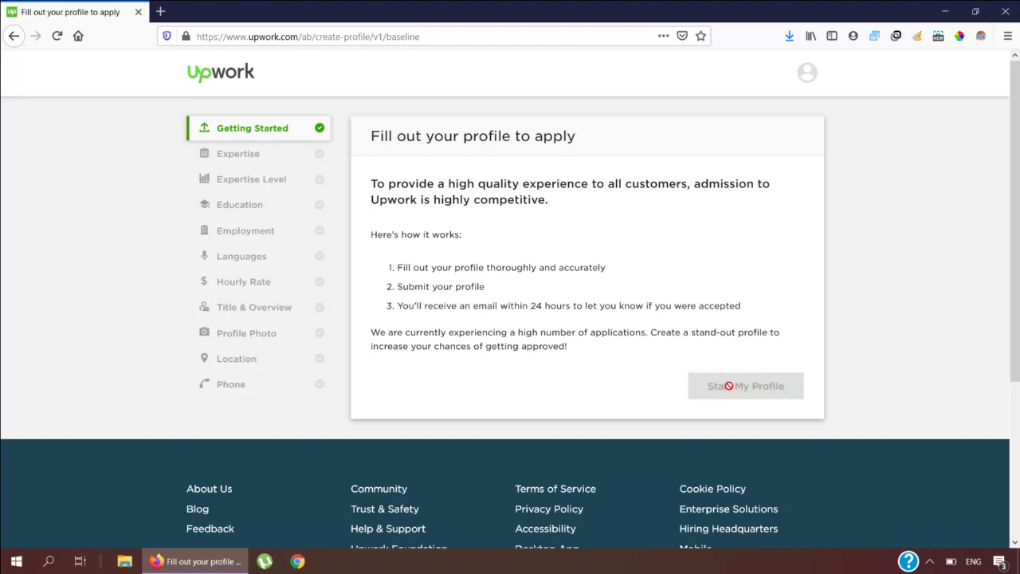
scroll(684, 387, "down", 2)
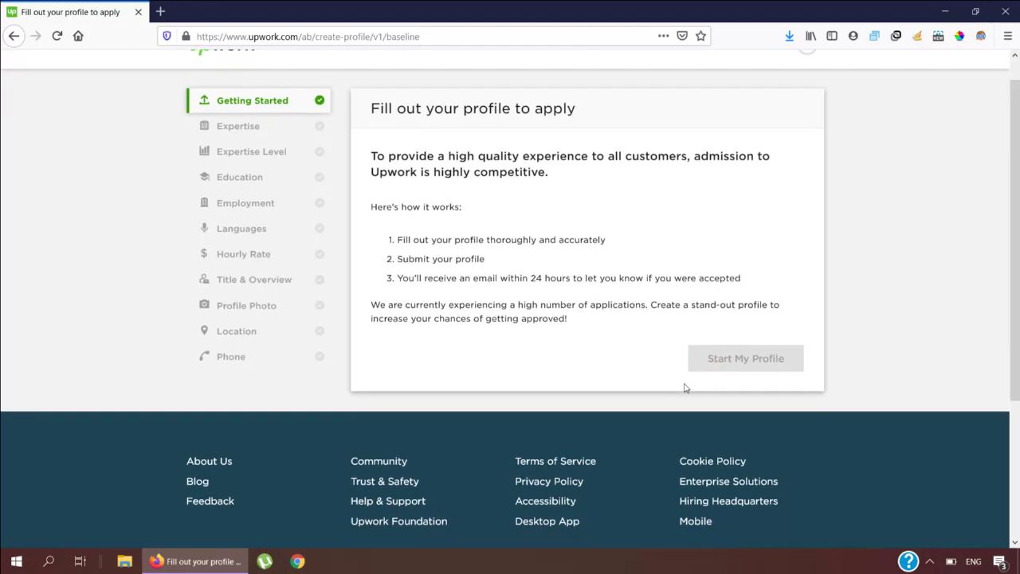
scroll(683, 387, "down", 1)
scroll(683, 387, "up", 2)
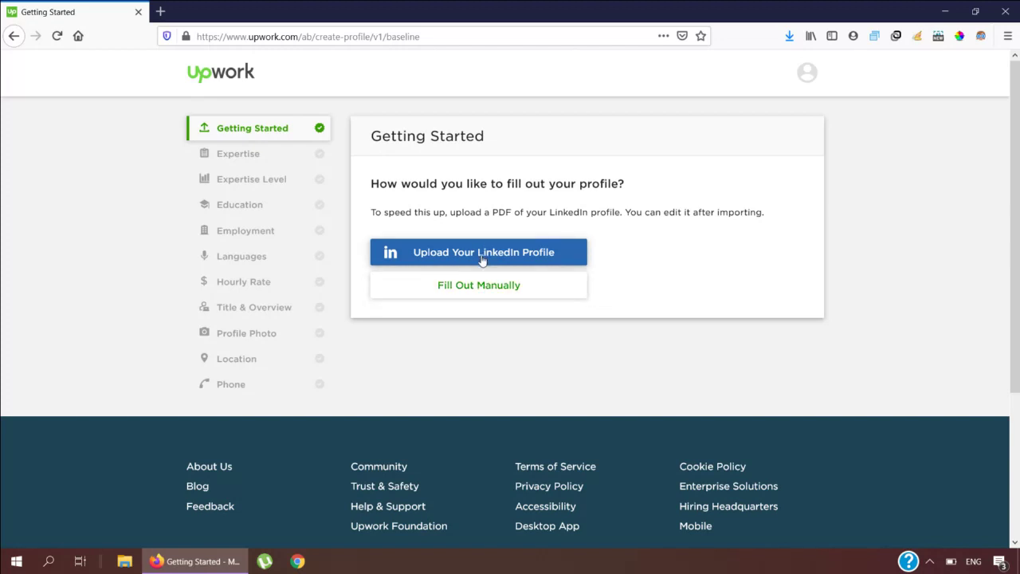
Fill out the profile manually and pick Web, Mobile & Software Dev as the main service.
left_click(449, 284)
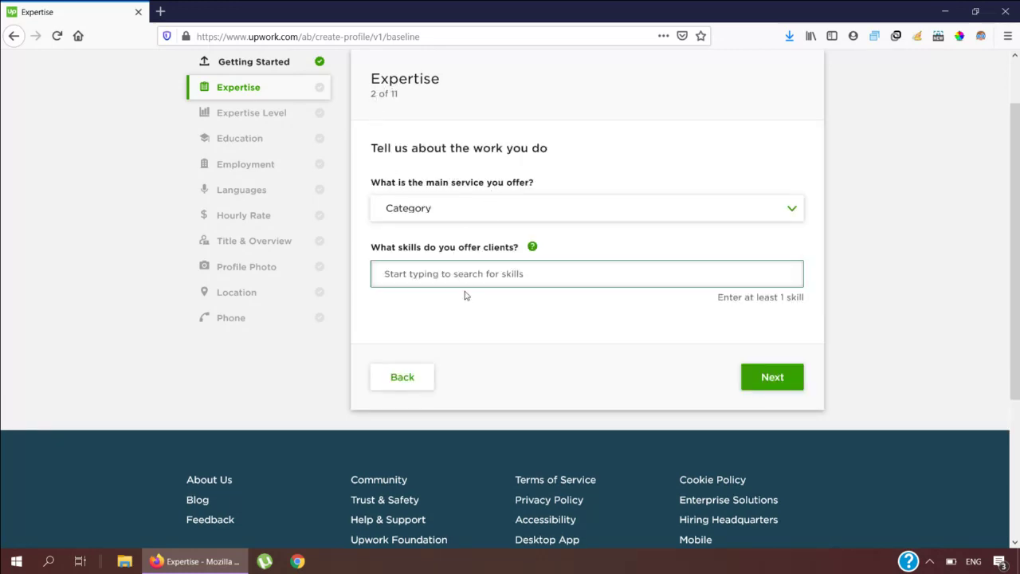
left_click(545, 278)
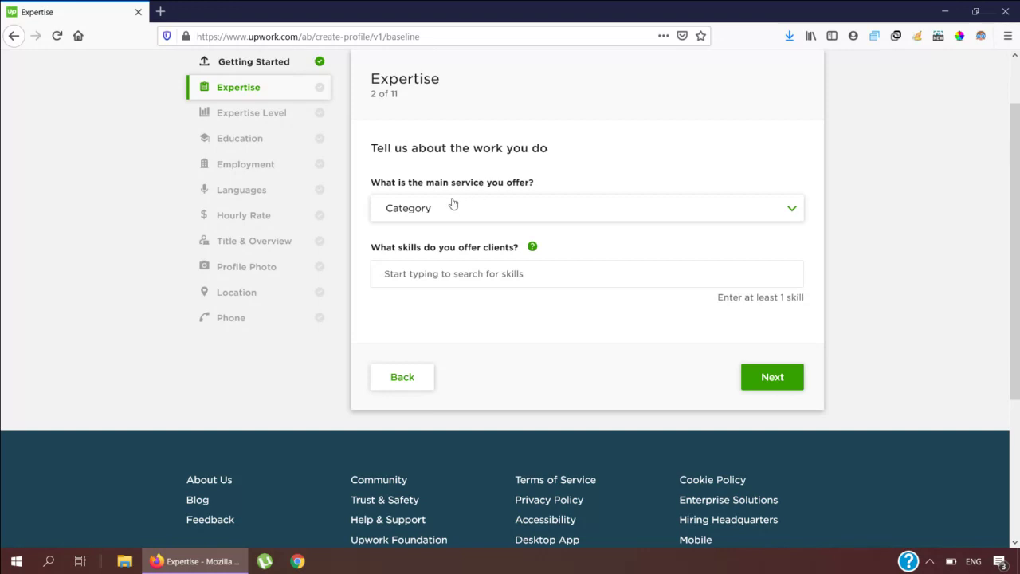
left_click(786, 211)
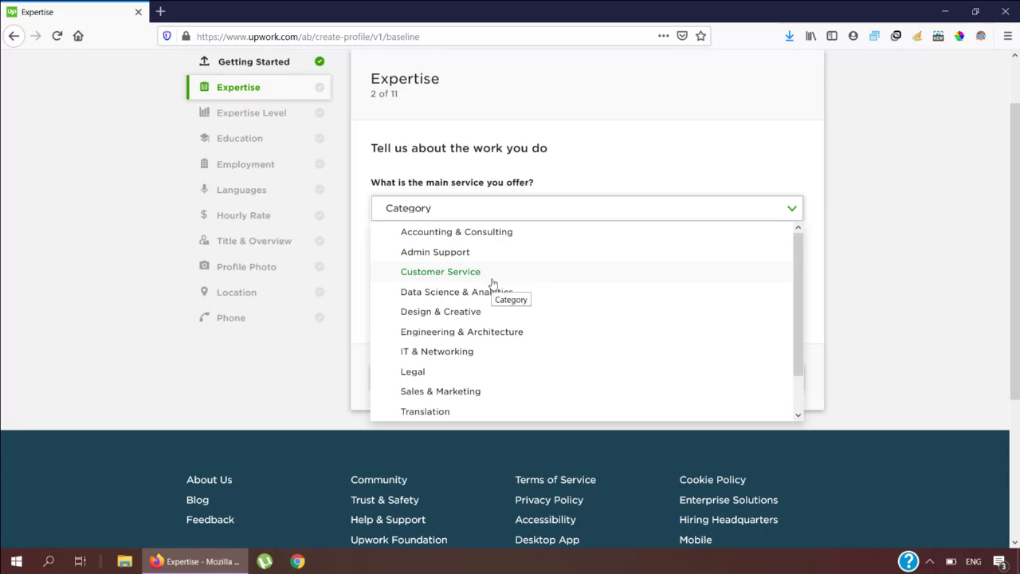
scroll(497, 310, "down", 1)
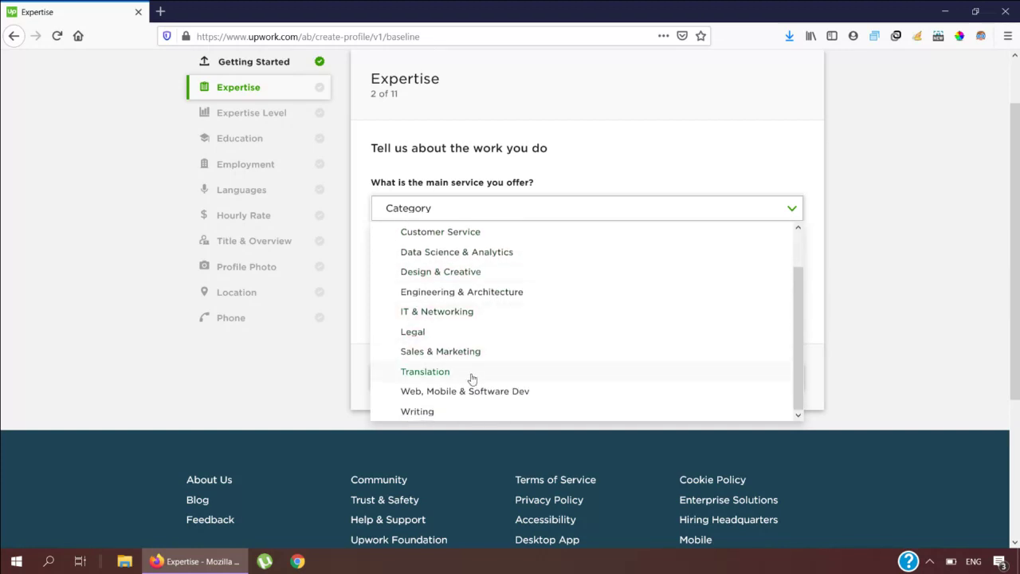
left_click(444, 396)
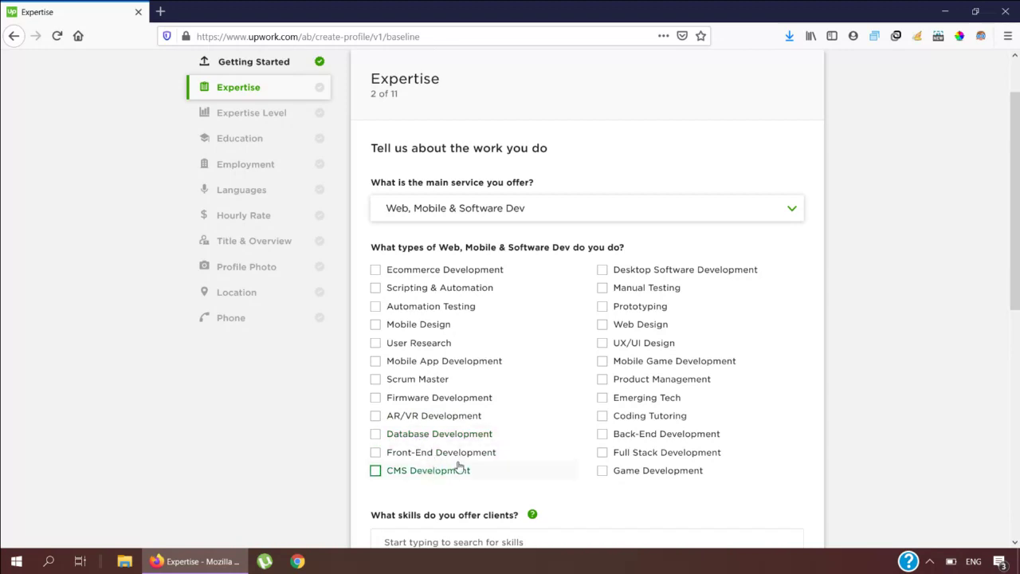
Tick CMS Development and Web Design as work types.
scroll(480, 451, "down", 1)
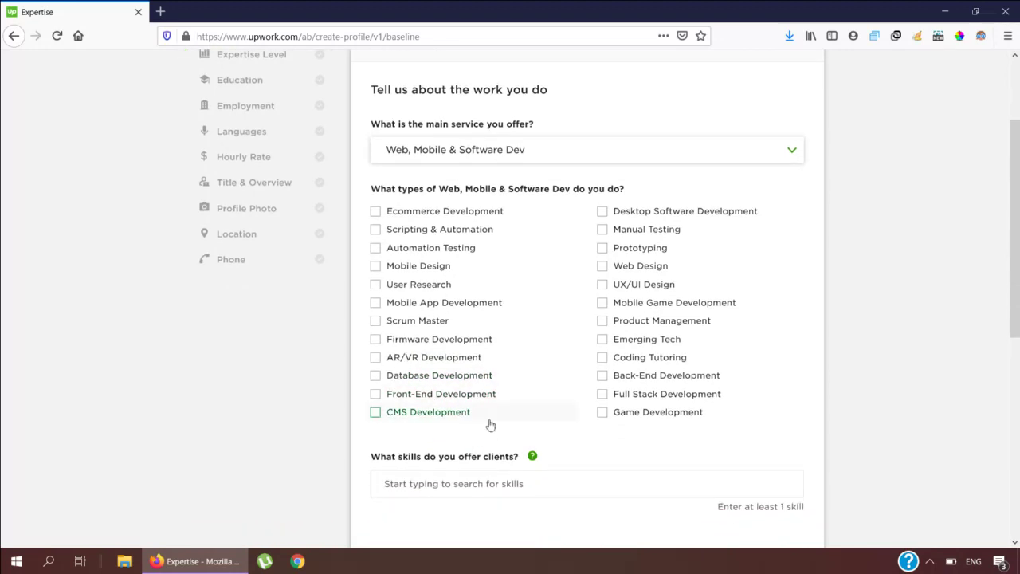
left_click(376, 416)
left_click(603, 265)
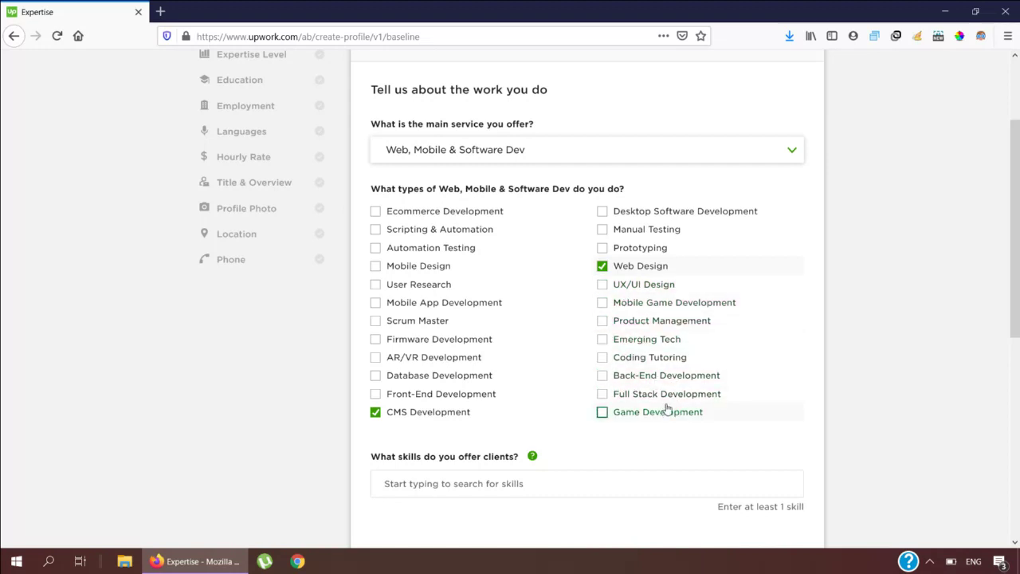
scroll(652, 415, "down", 1)
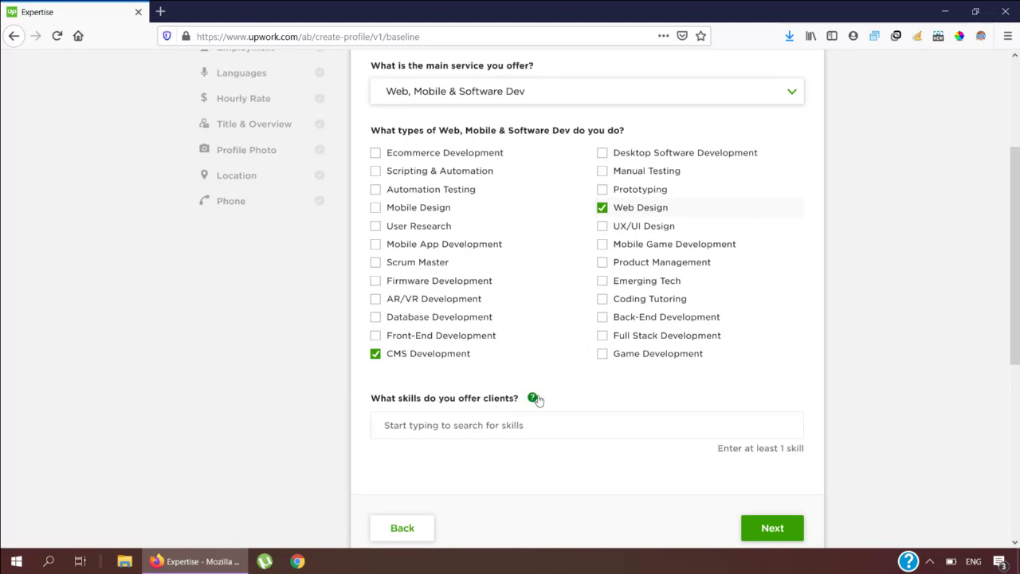
scroll(542, 398, "down", 1)
Search 'Wor' in the skills box and add WordPress Website as a skill.
left_click(536, 369)
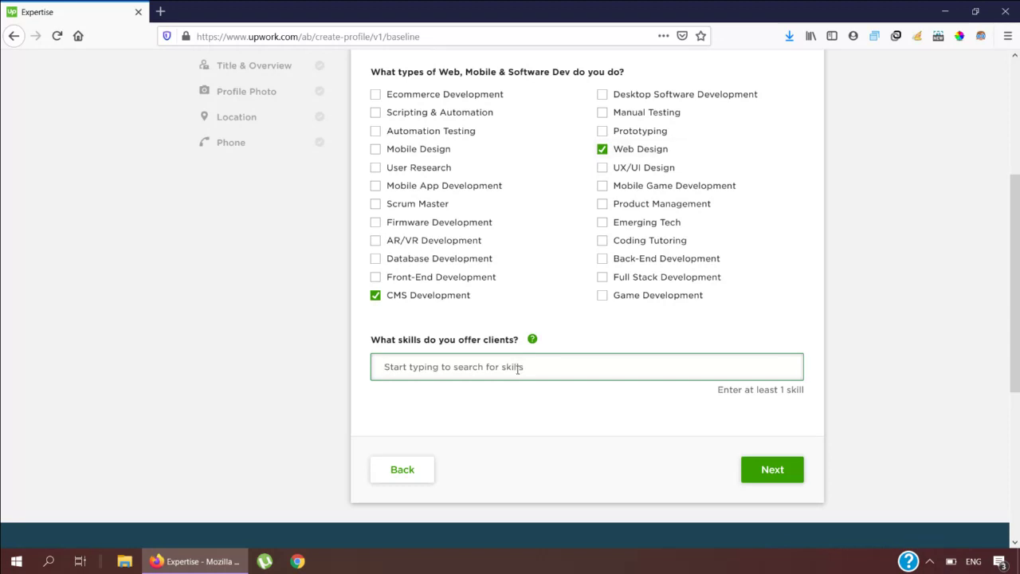
type("WordP")
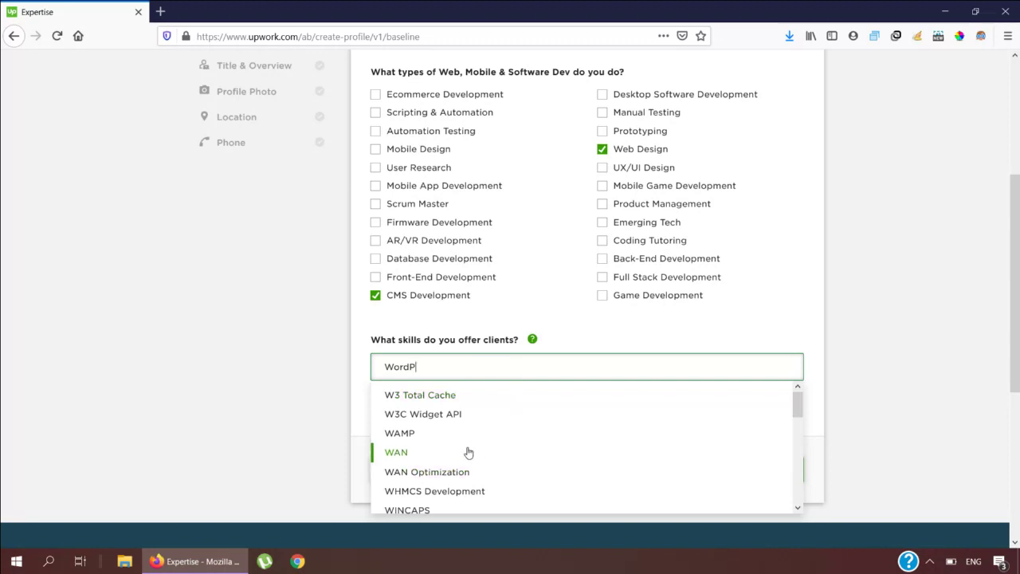
scroll(467, 451, "down", 5)
scroll(494, 444, "up", 3)
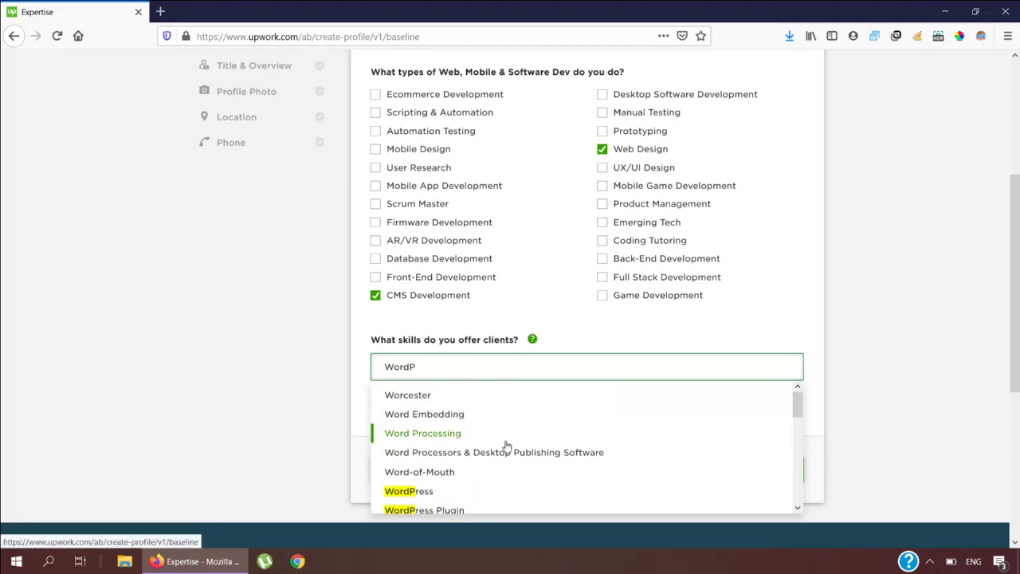
scroll(462, 446, "down", 1)
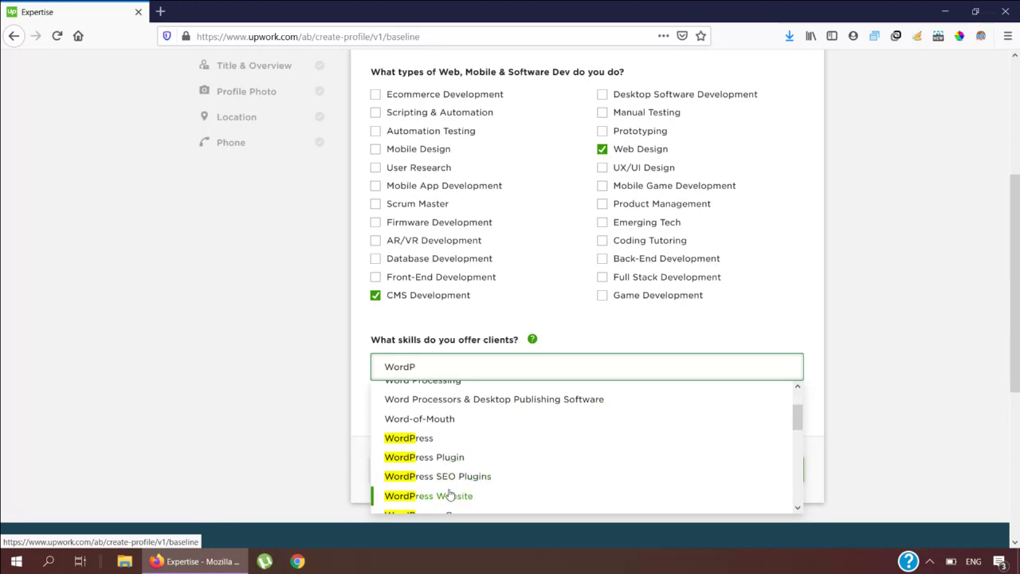
left_click(451, 495)
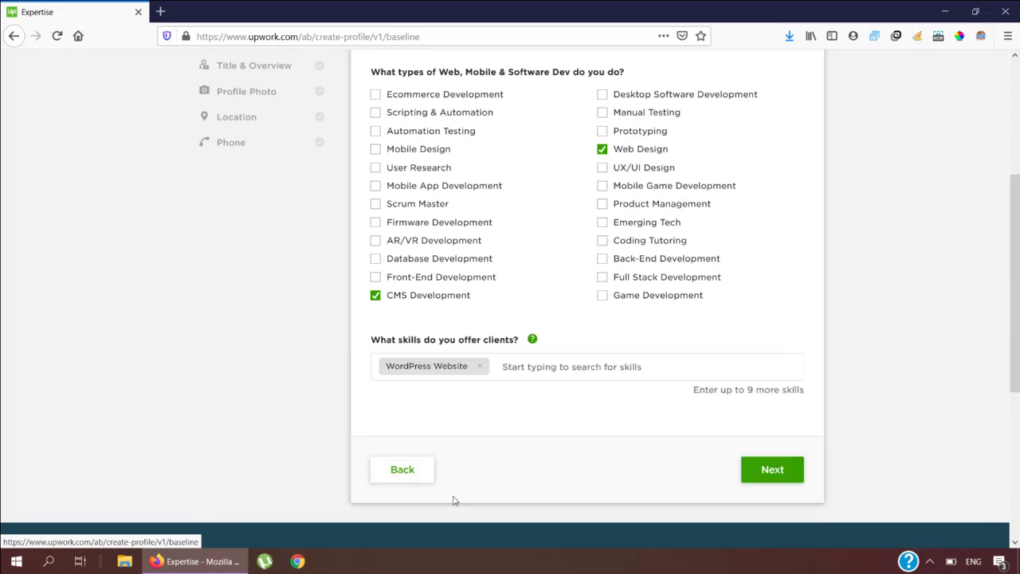
left_click(538, 369)
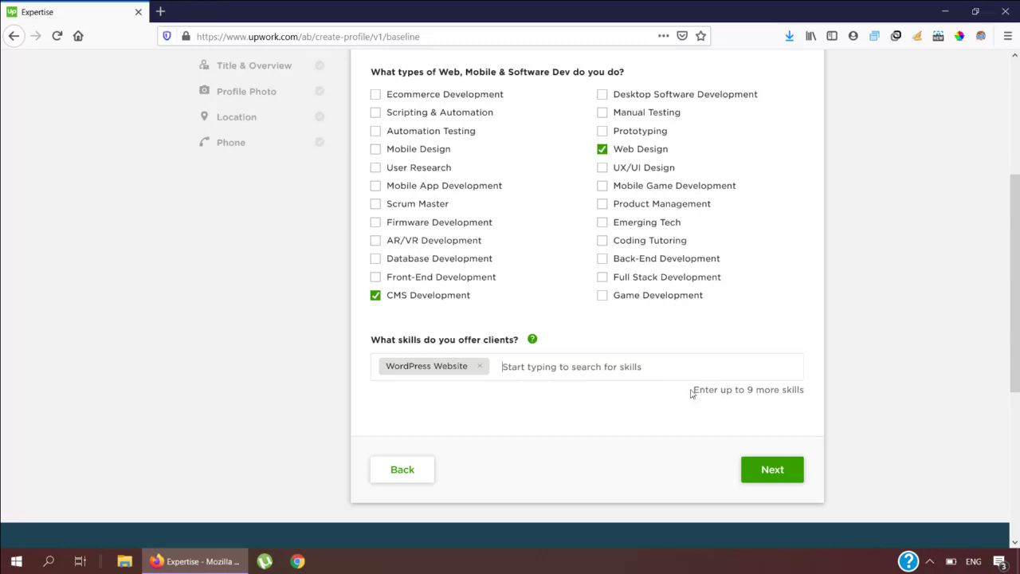
Untick CMS Development, then search 'HTML' and add HTML5 as a skill.
left_click(376, 296)
left_click(568, 367)
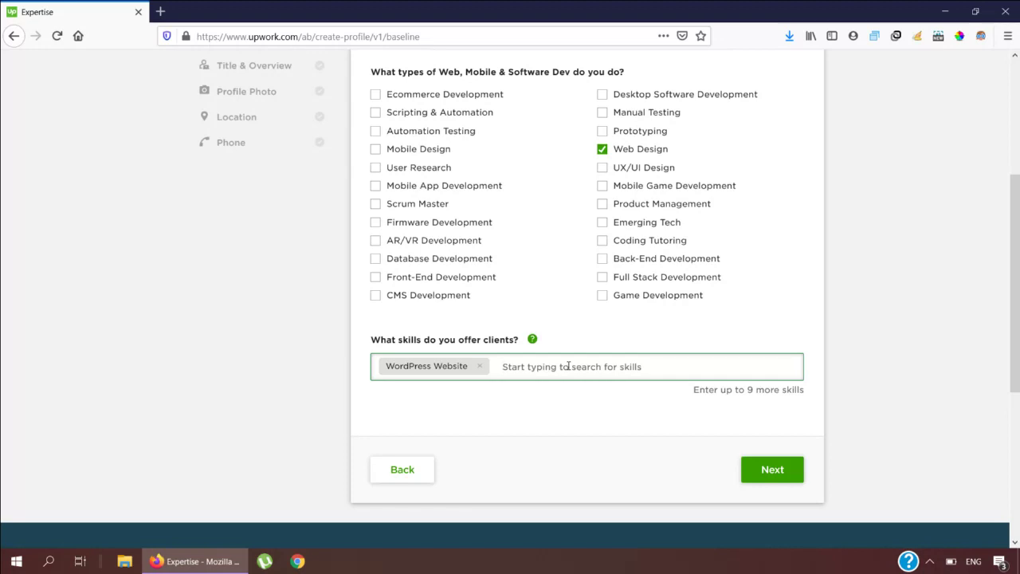
type("HTML")
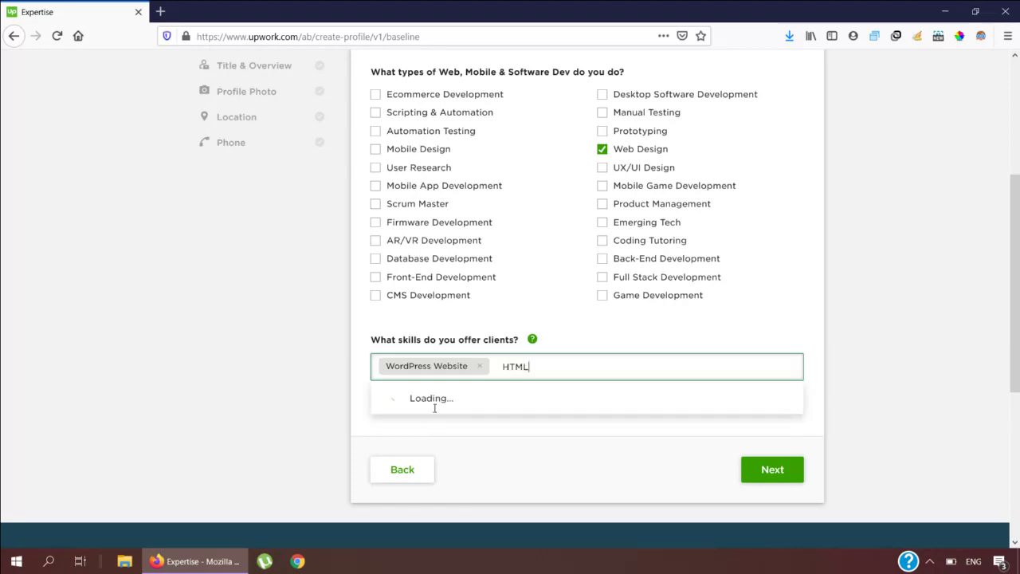
scroll(482, 385, "up", 1)
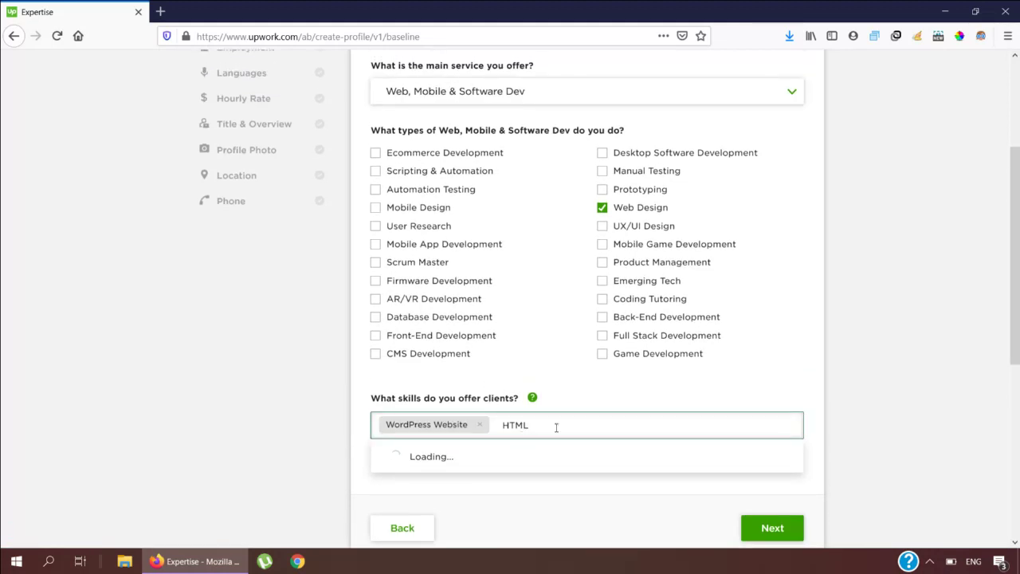
scroll(556, 427, "down", 1)
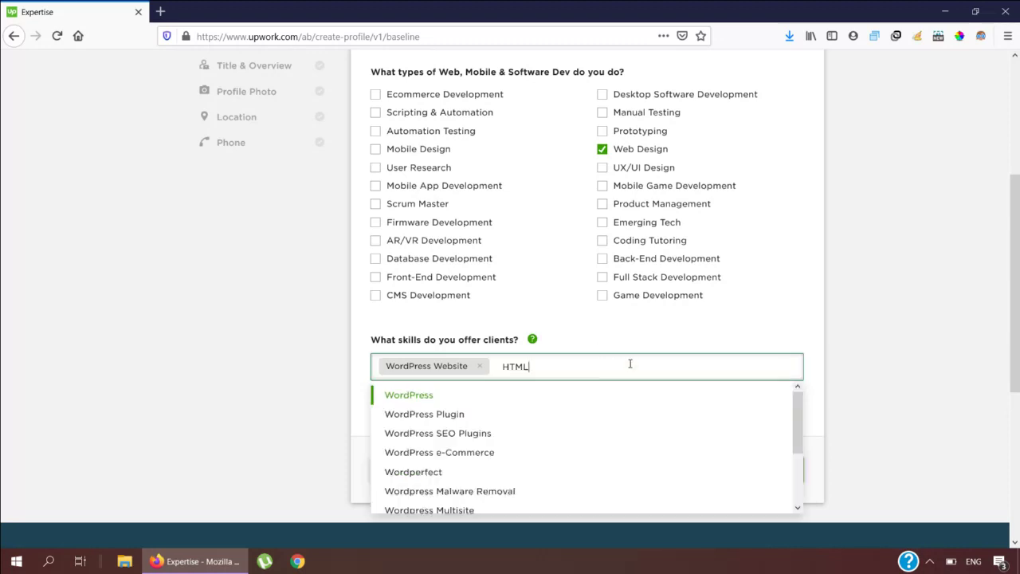
scroll(568, 408, "down", 1)
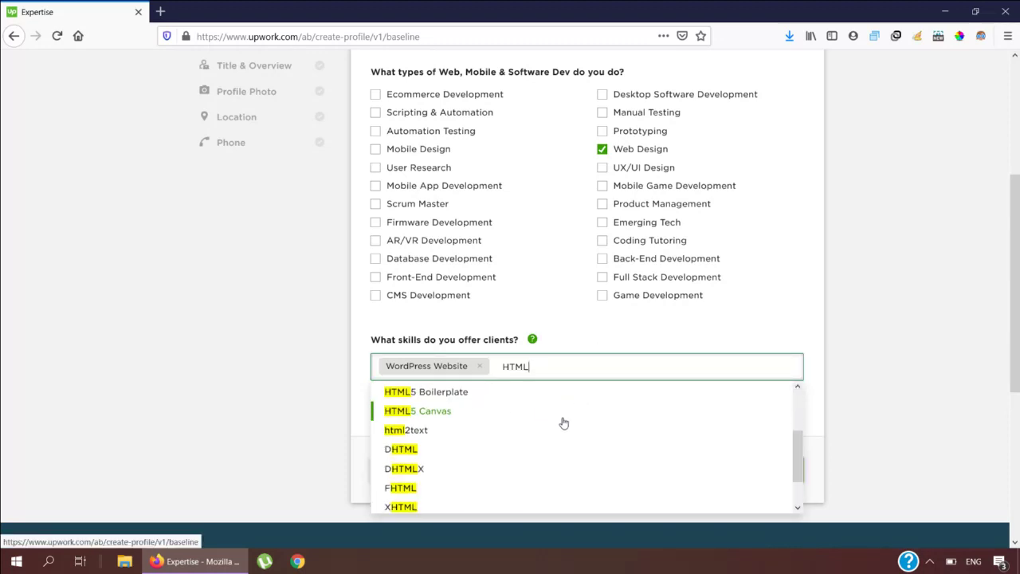
scroll(510, 427, "up", 1)
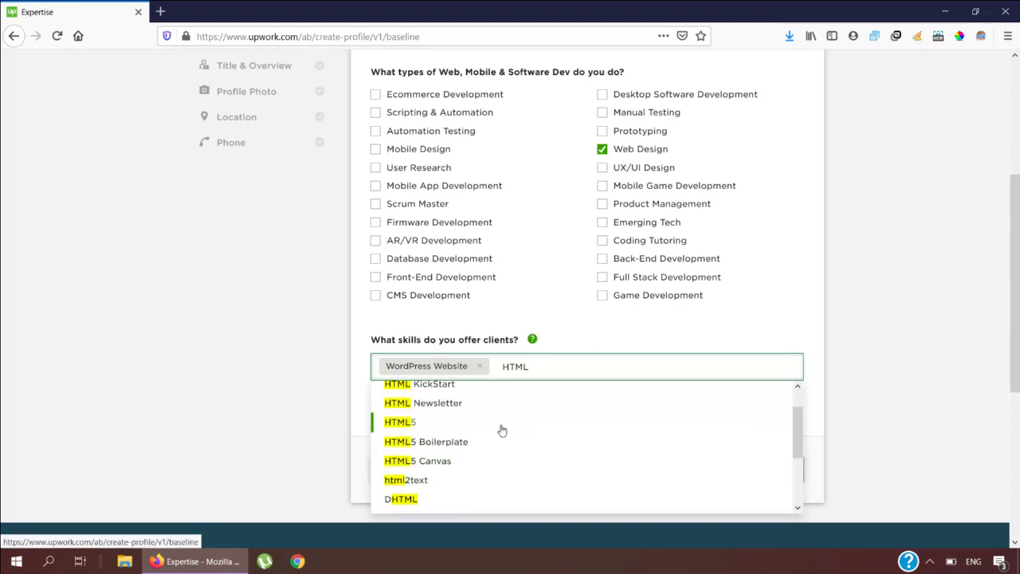
left_click(423, 424)
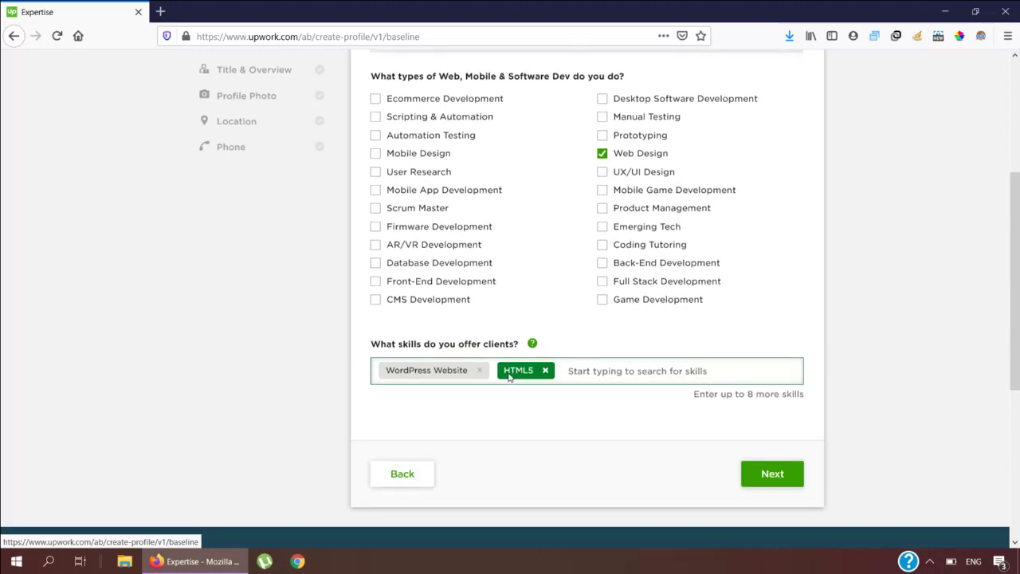
scroll(514, 378, "up", 3)
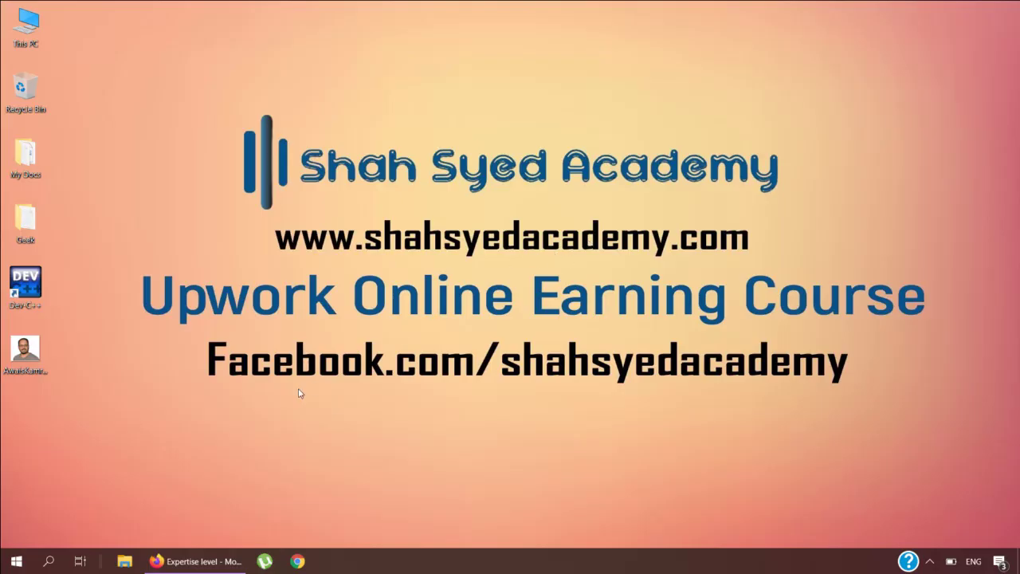
Choose Intermediate as the experience level and continue to the Education step.
left_click(204, 557)
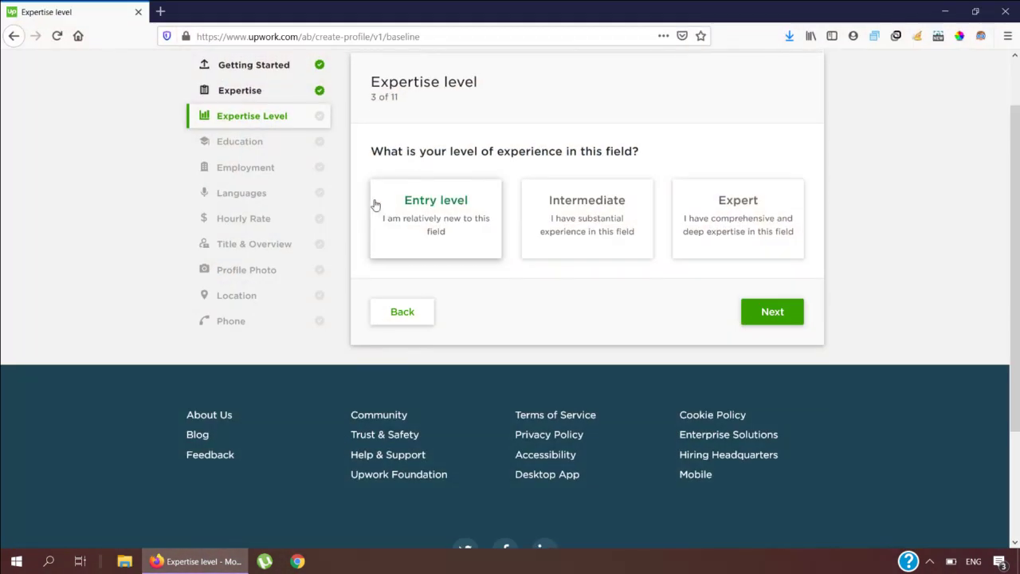
scroll(376, 202, "up", 1)
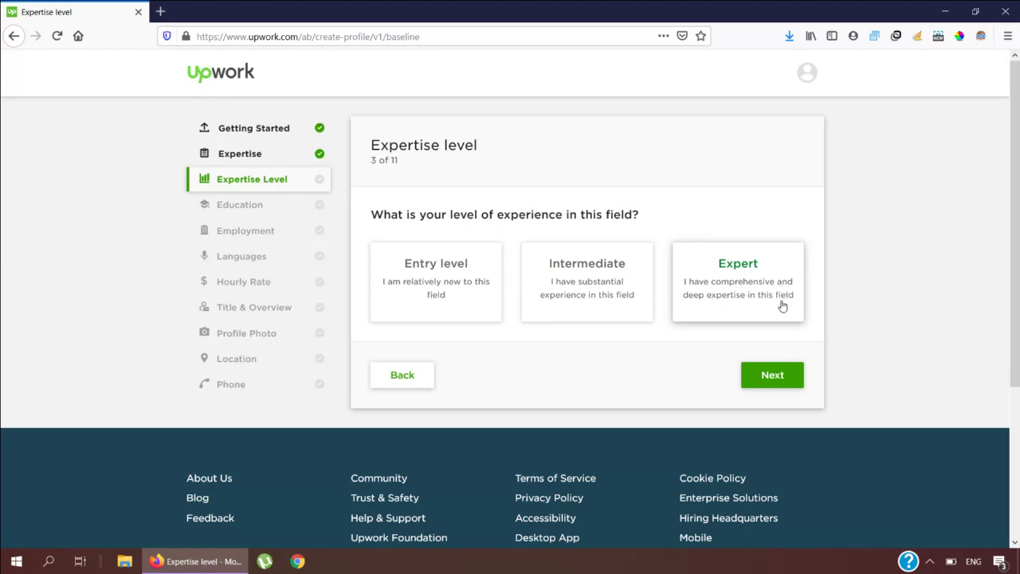
left_click(562, 269)
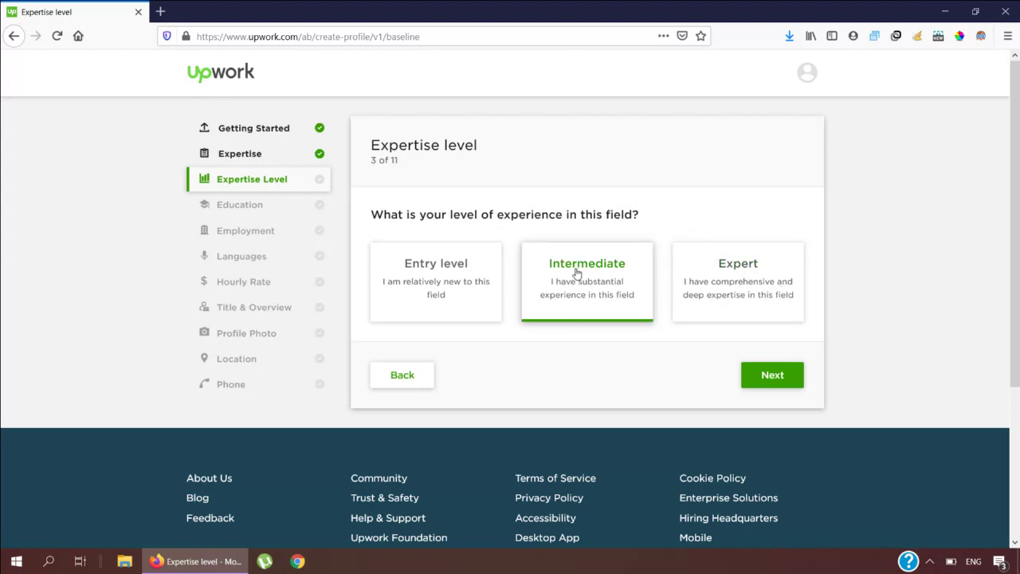
left_click(787, 376)
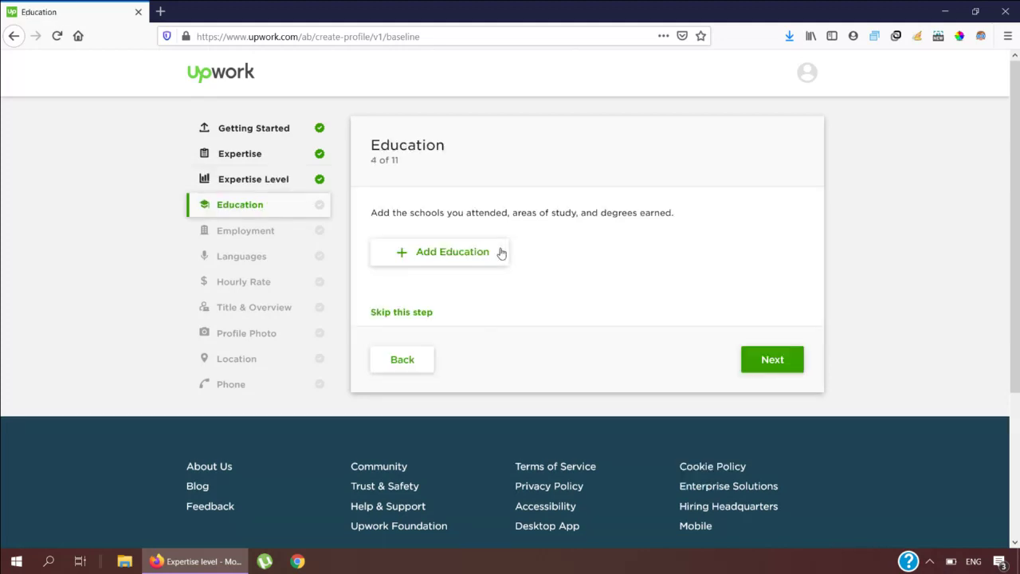
Add an education entry for COMSATS Institute of Information Technology in Computer science.
scroll(500, 252, "down", 1)
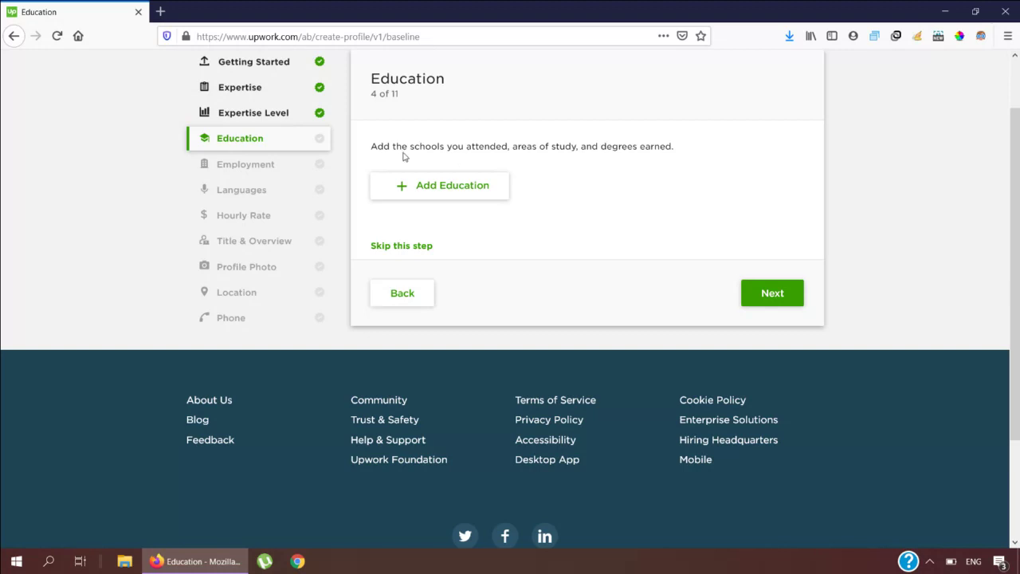
left_click(479, 185)
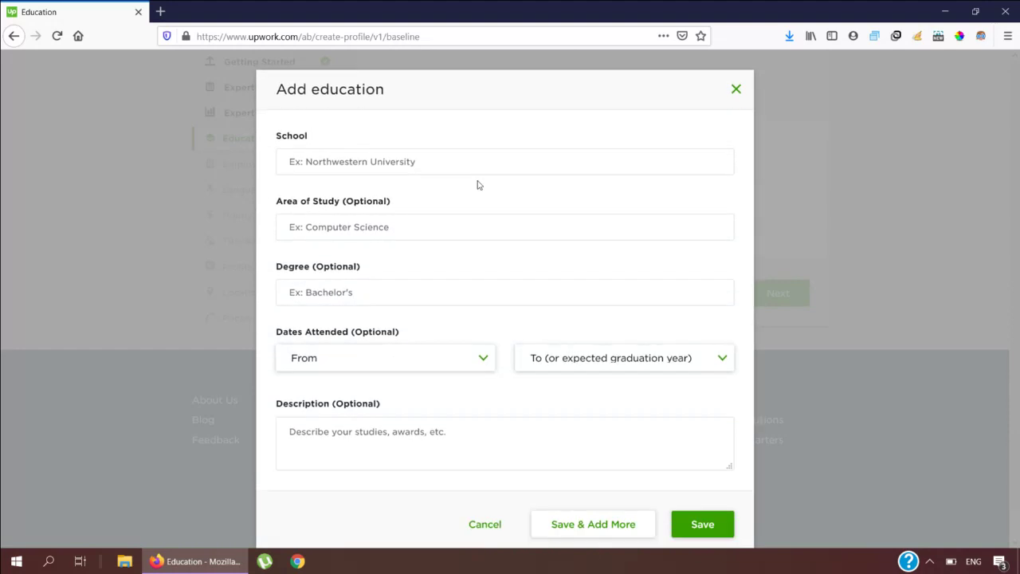
left_click(313, 161)
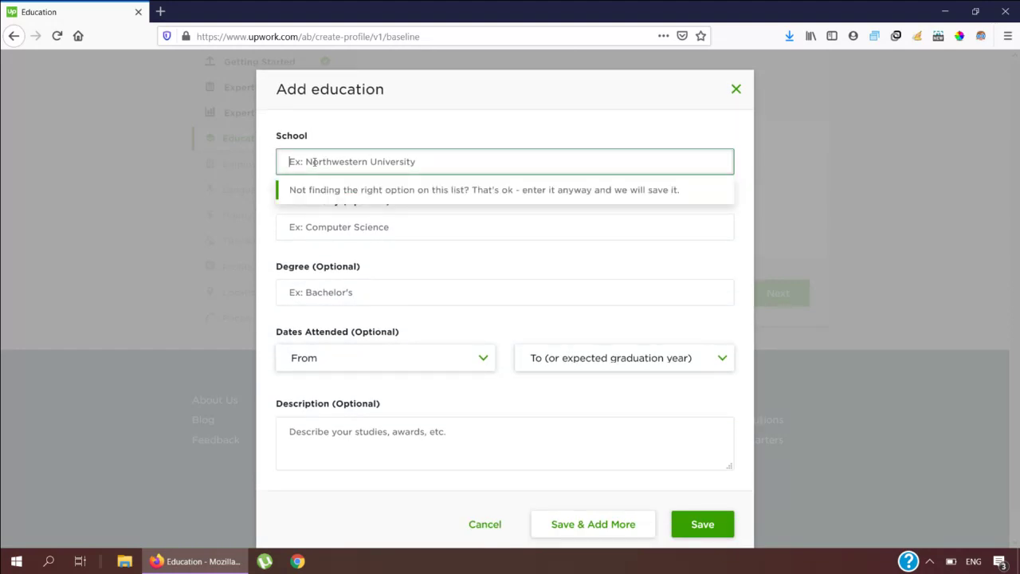
type("comsat")
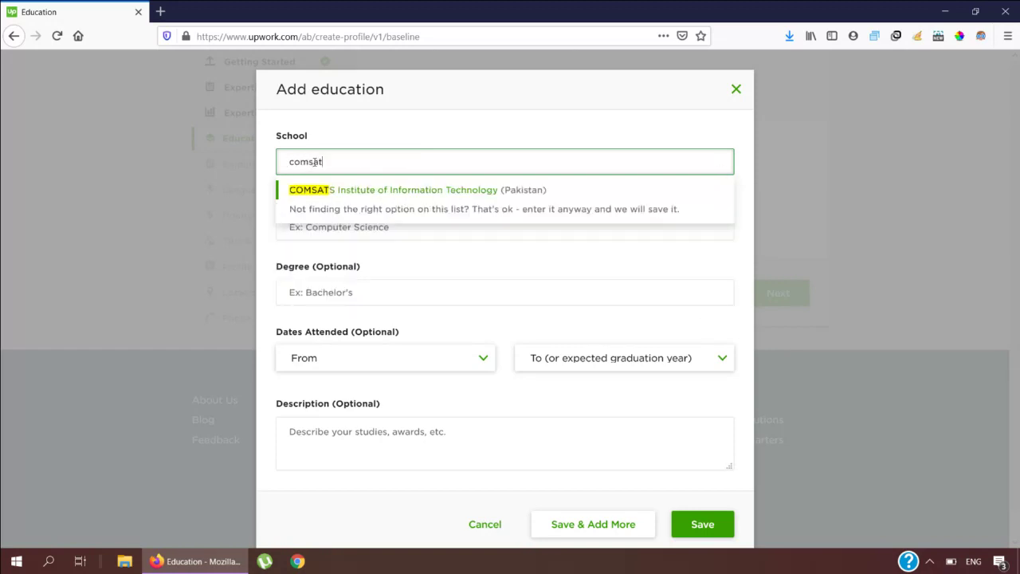
left_click(392, 194)
left_click(373, 228)
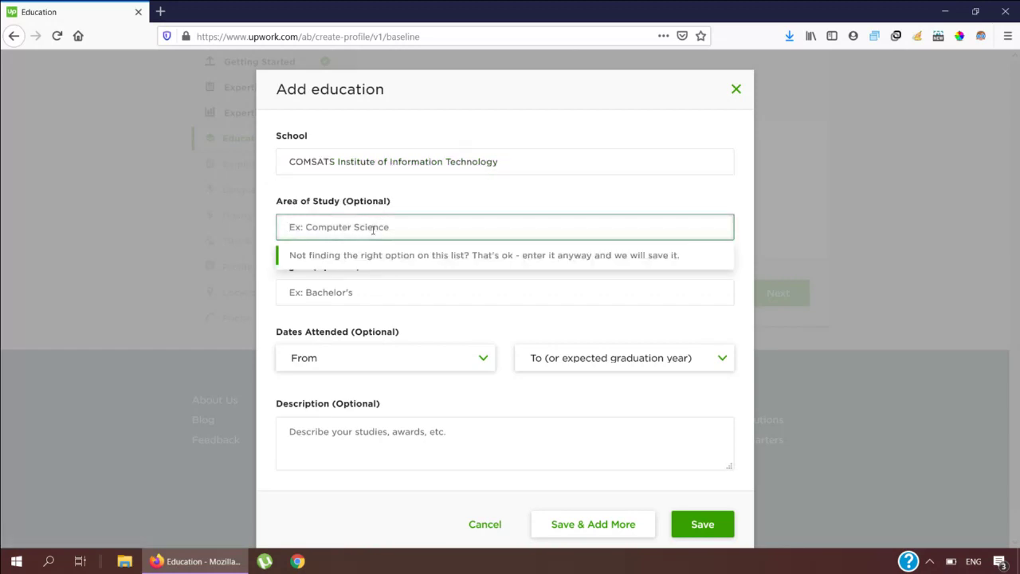
type("Comput")
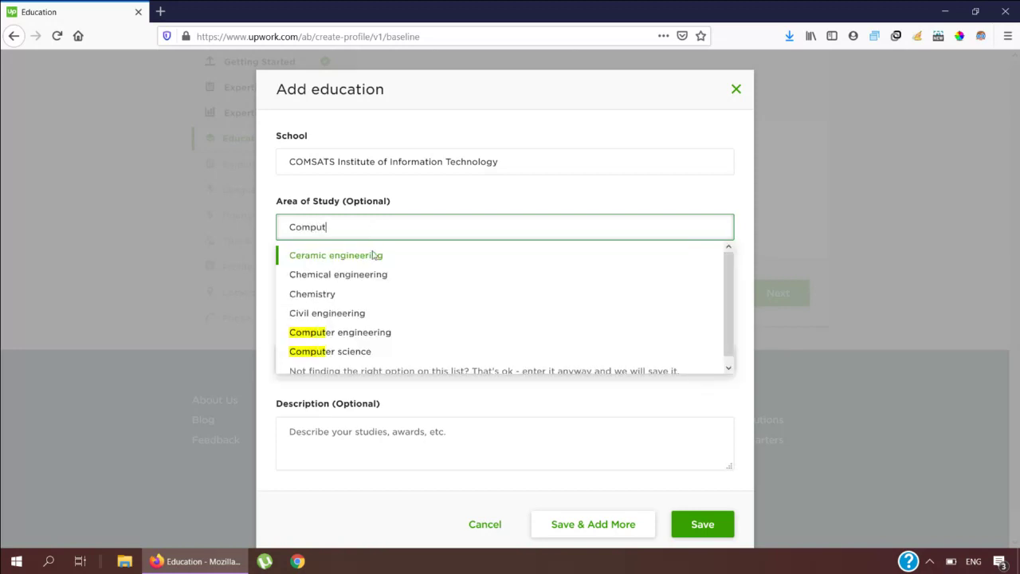
left_click(359, 352)
Set the degree to Master of Computer Applications (MCA), replacing the rejected 'Masters' text.
left_click(338, 292)
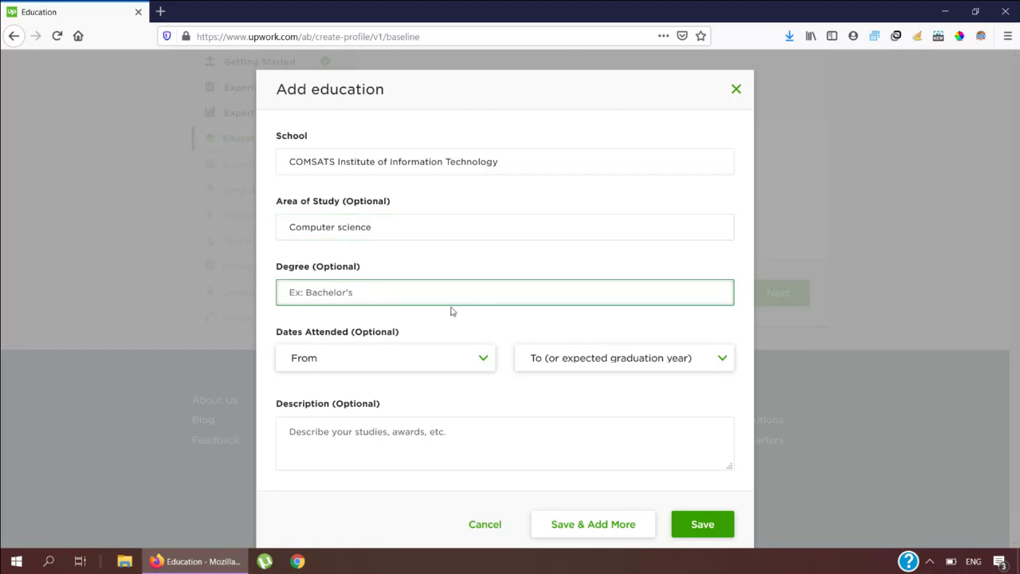
type("Masters")
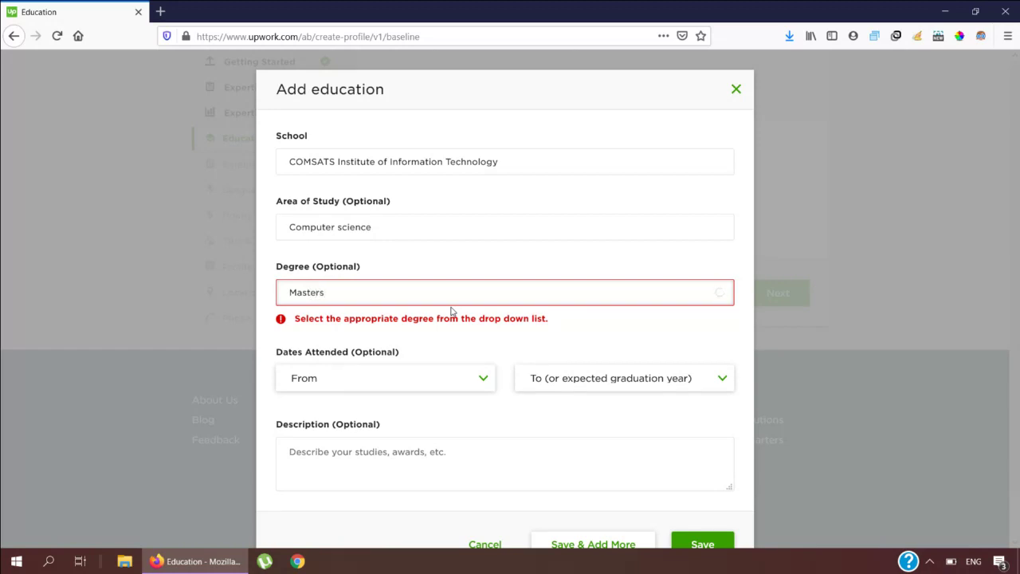
left_click(343, 291)
key("BackSpace")
key("BackSpace")
key("BackSpace")
key("BackSpace")
key("BackSpace")
key("BackSpace")
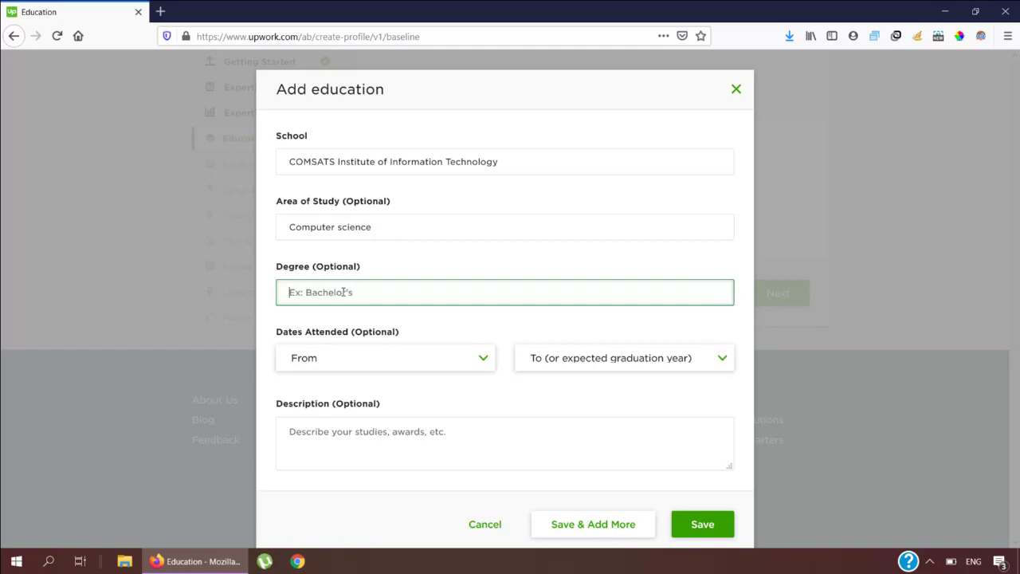
type("master")
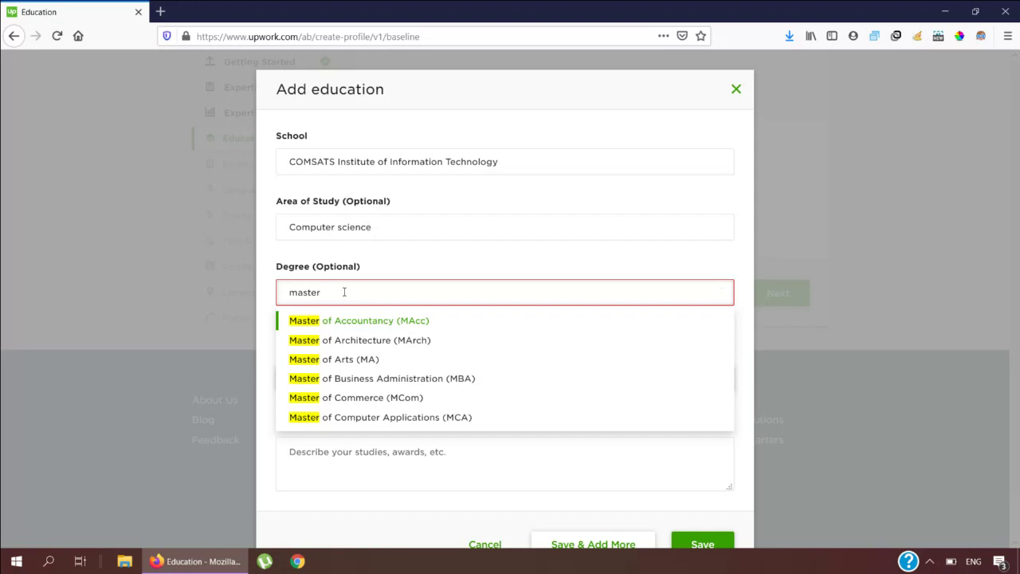
scroll(400, 390, "down", 1)
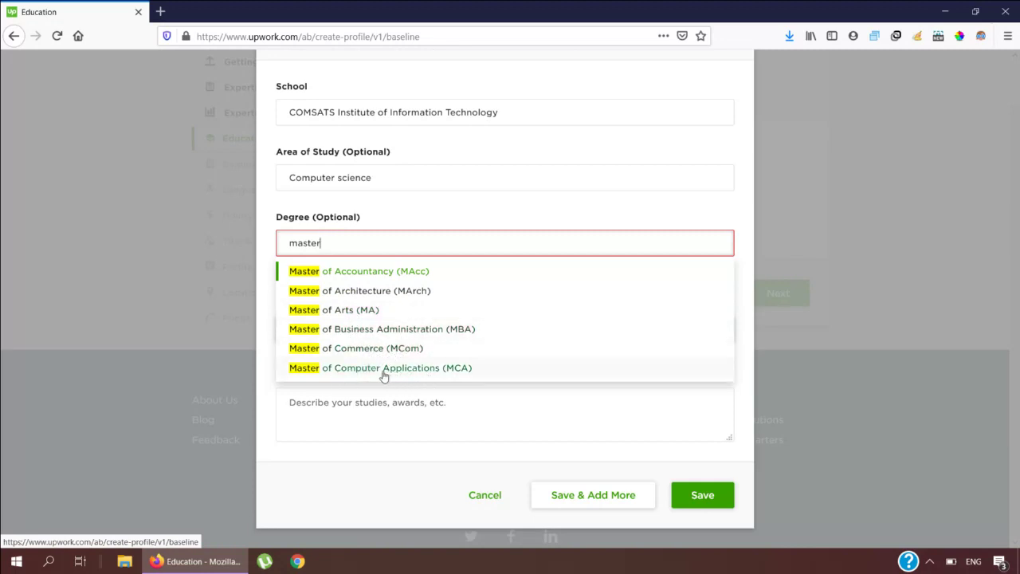
left_click(355, 375)
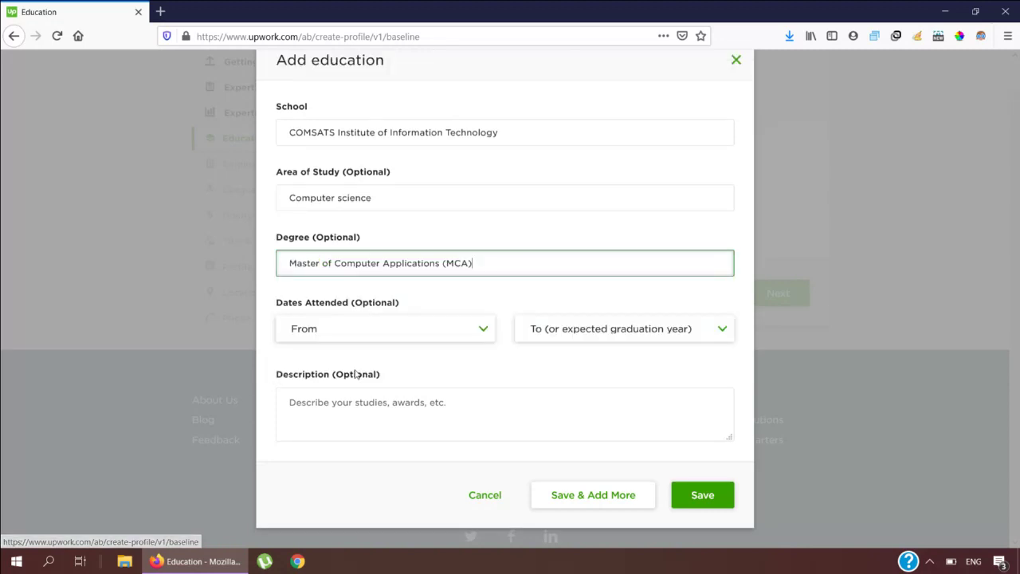
Set the attendance years from 2013 to 2015 and save the education entry.
left_click(439, 329)
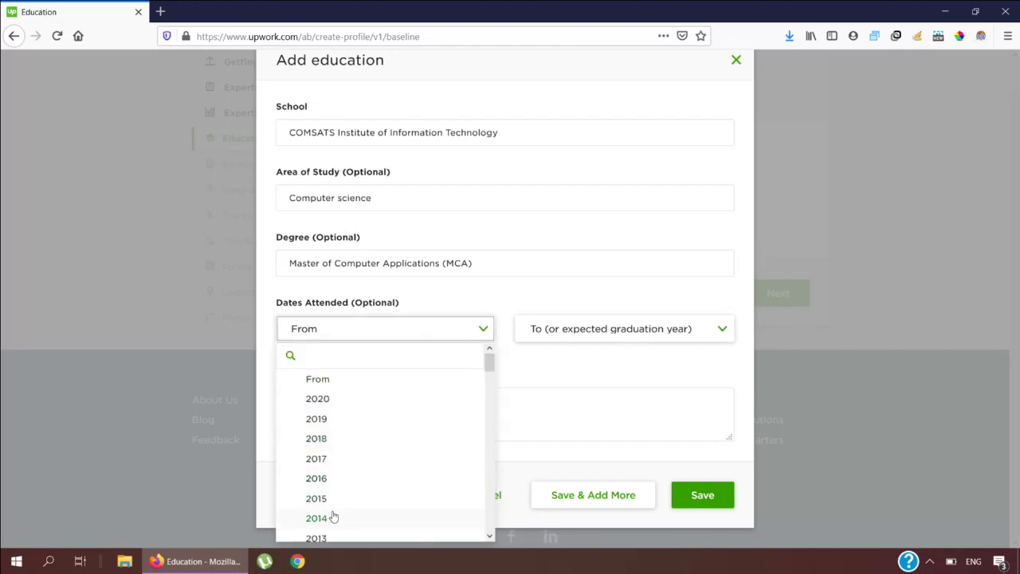
left_click(329, 537)
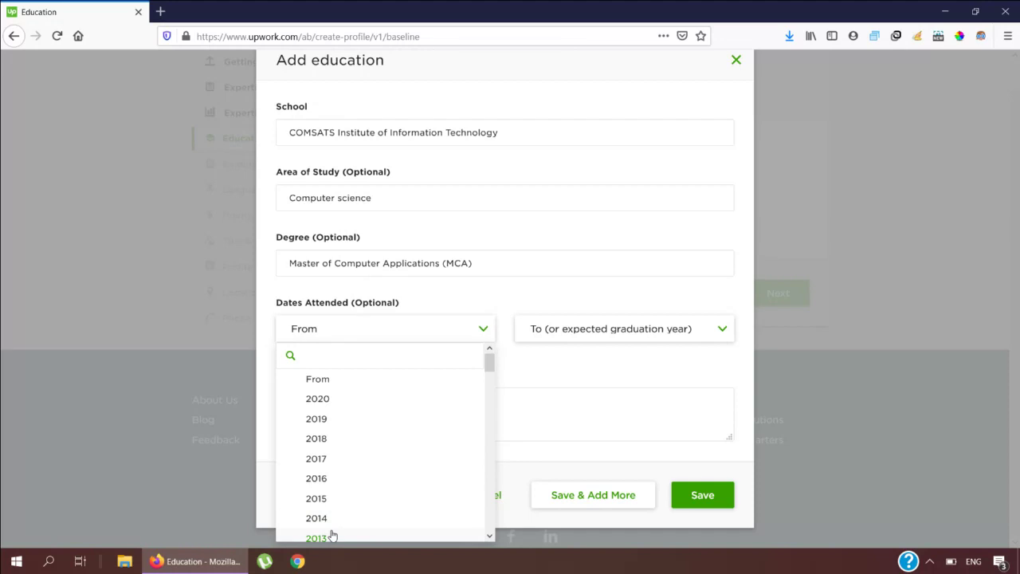
left_click(590, 333)
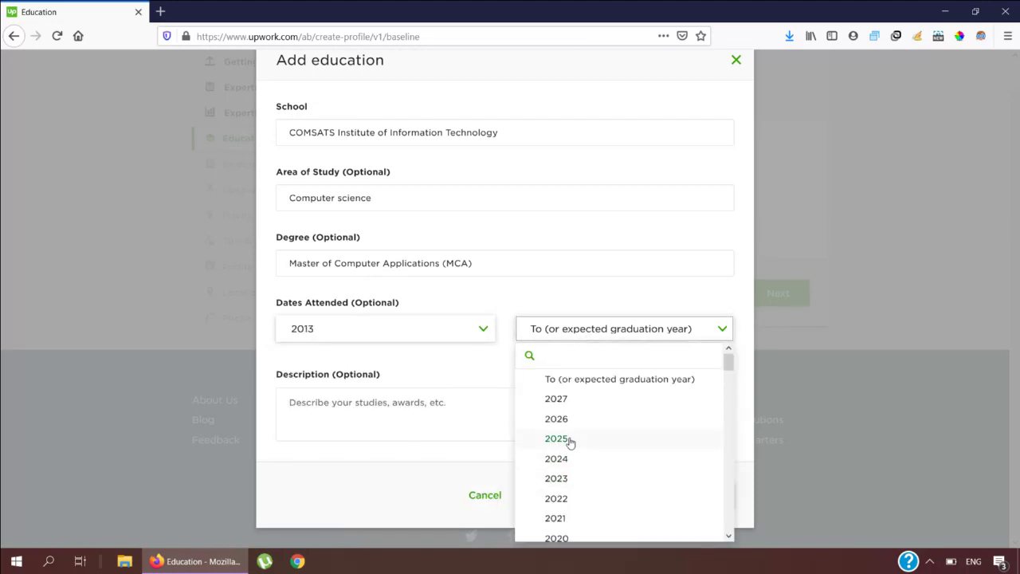
scroll(629, 431, "down", 5)
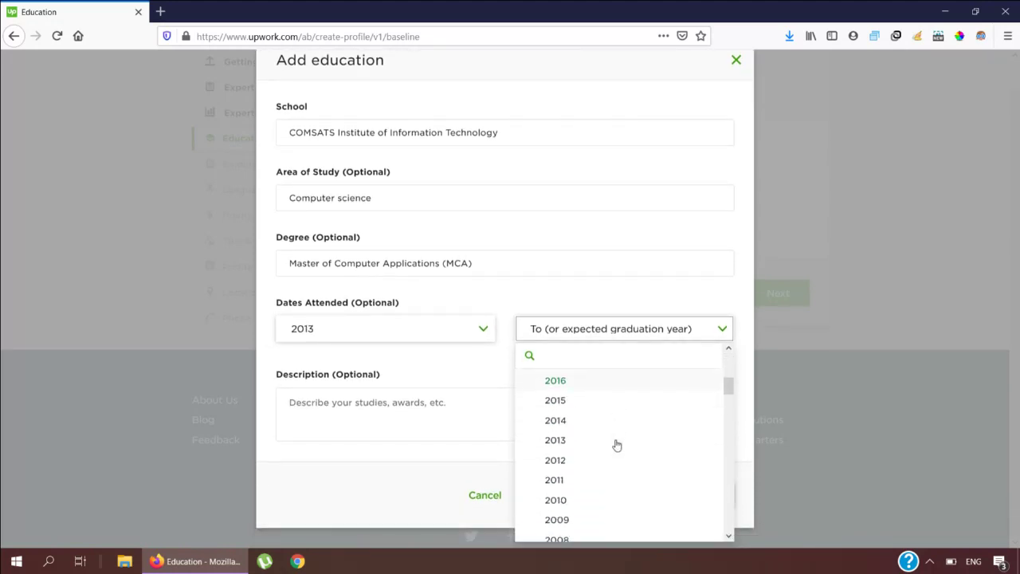
scroll(597, 439, "up", 1)
left_click(581, 426)
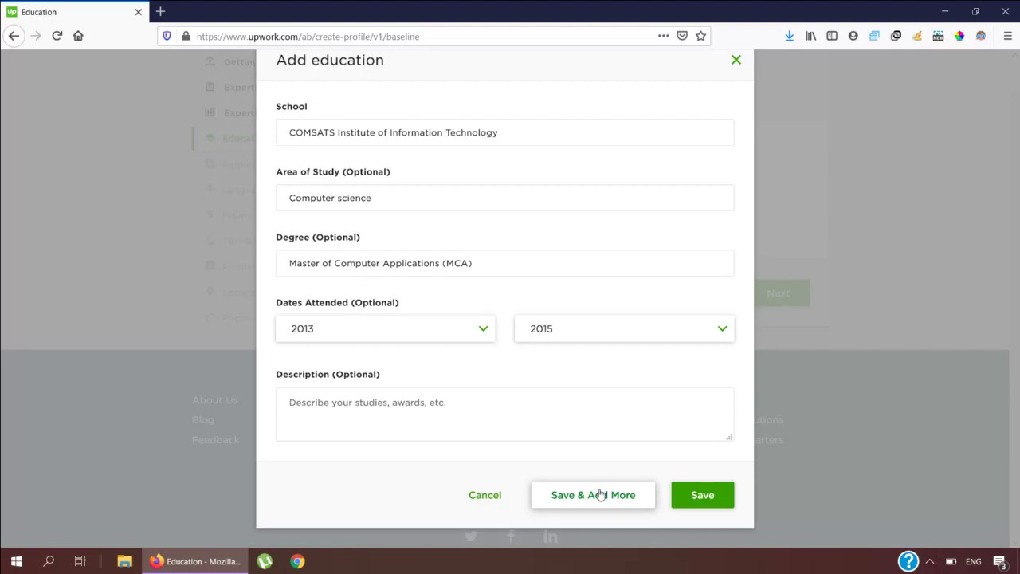
left_click(683, 496)
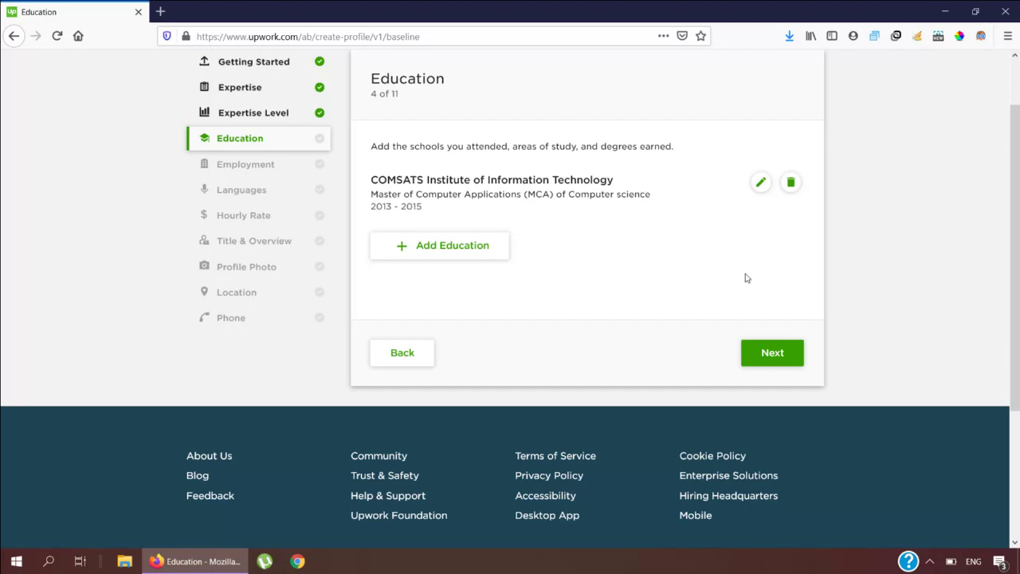
Continue from Education to the Employment step.
left_click(771, 350)
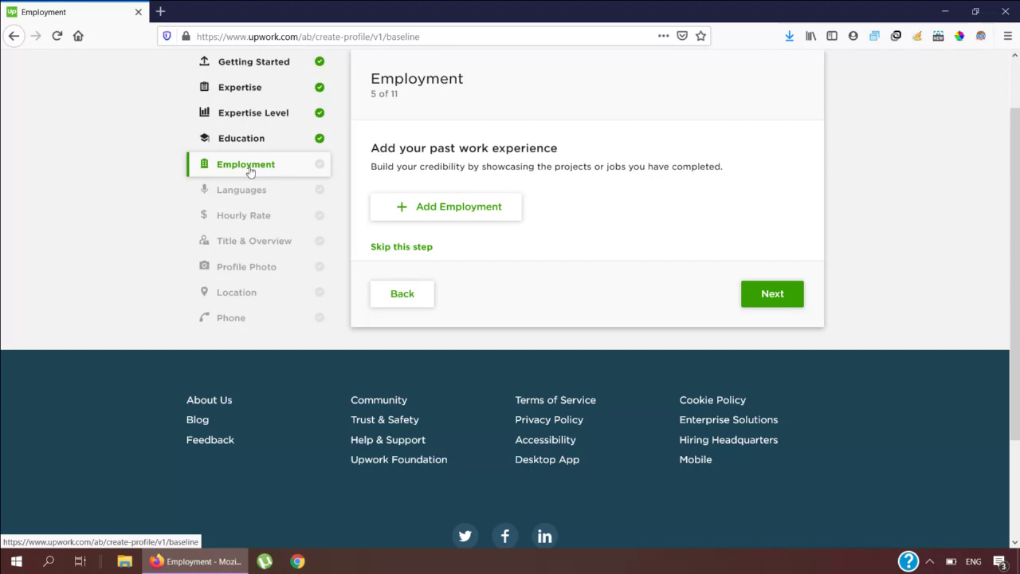
Skip the Employment step and set English proficiency to Fluent.
left_click(390, 252)
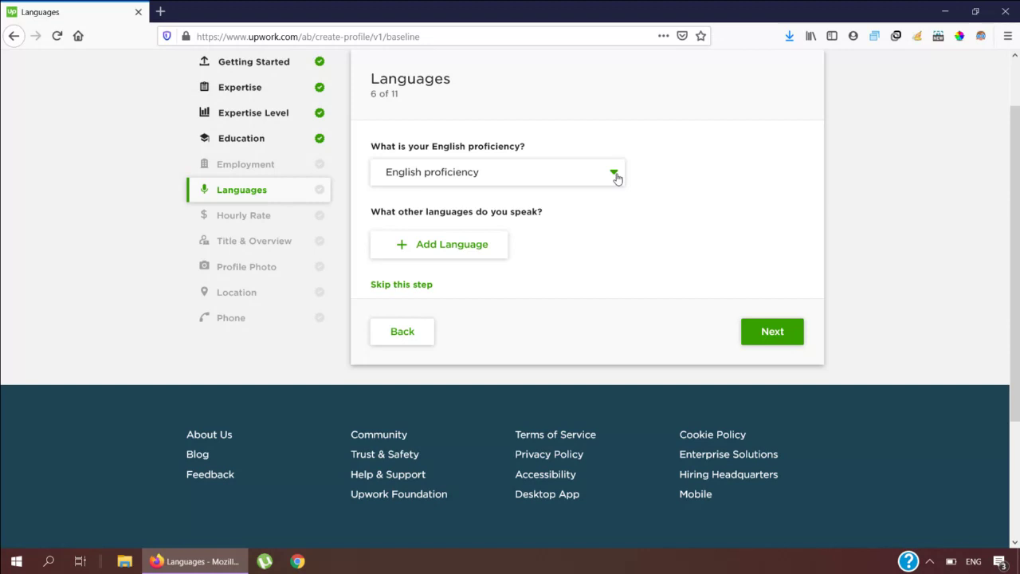
left_click(426, 178)
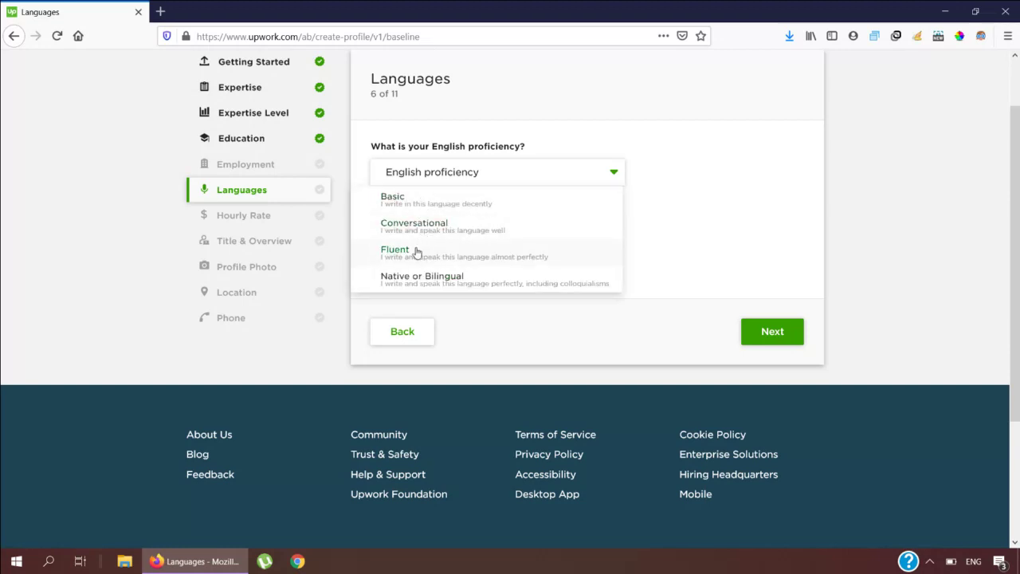
left_click(416, 252)
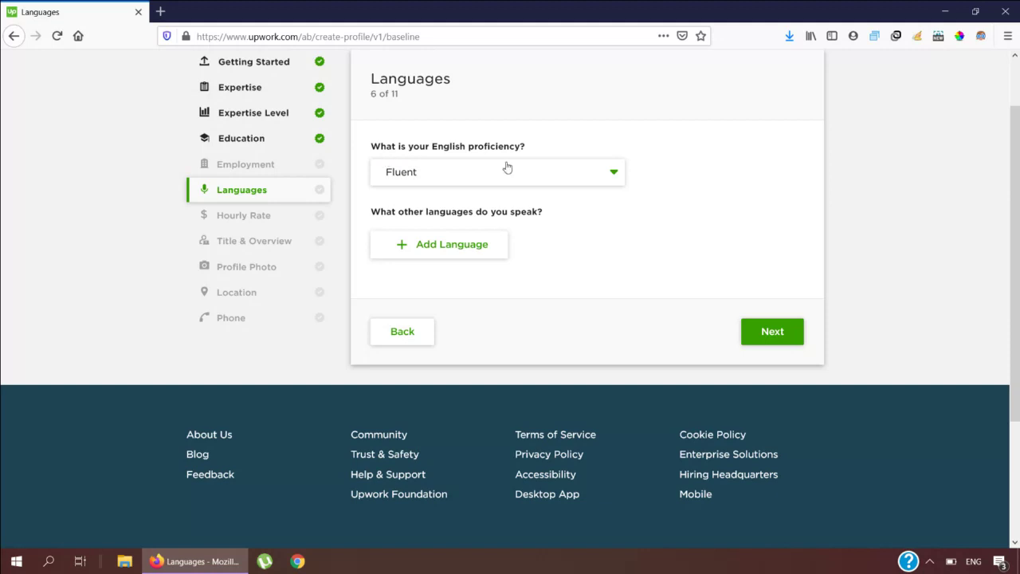
Add Urdu as a language with Native or Bilingual proficiency and click Next.
left_click(459, 247)
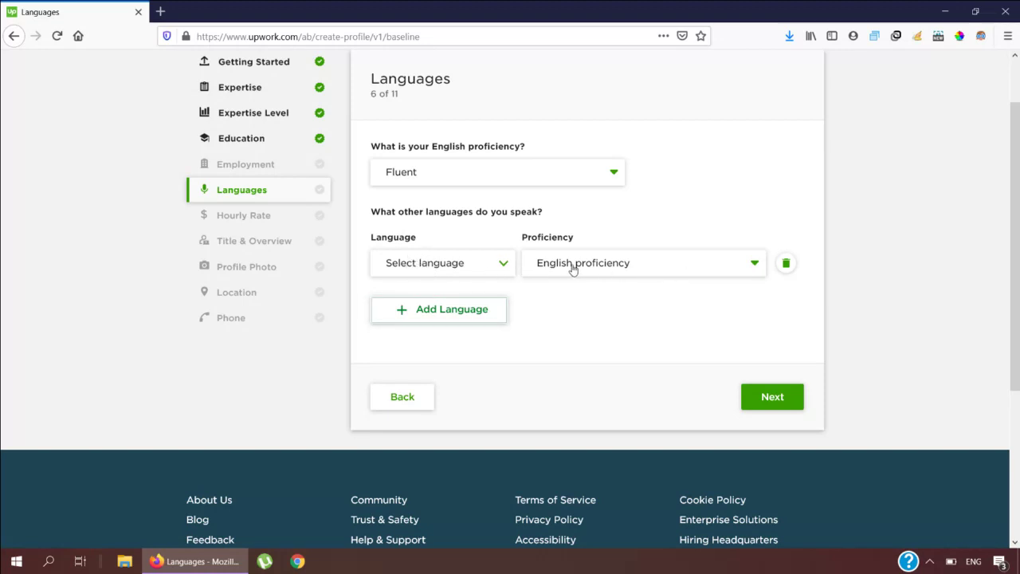
left_click(467, 310)
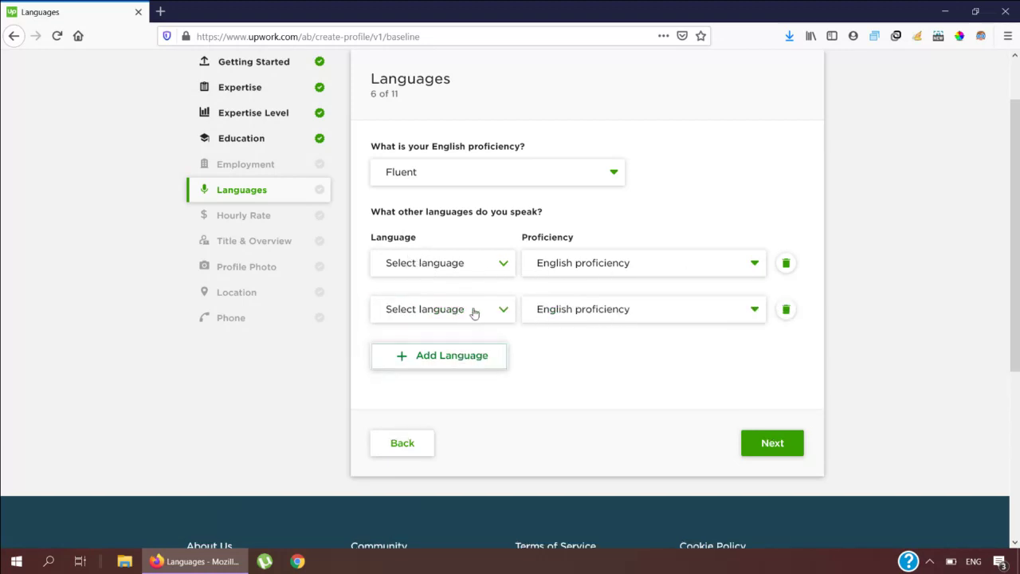
left_click(495, 312)
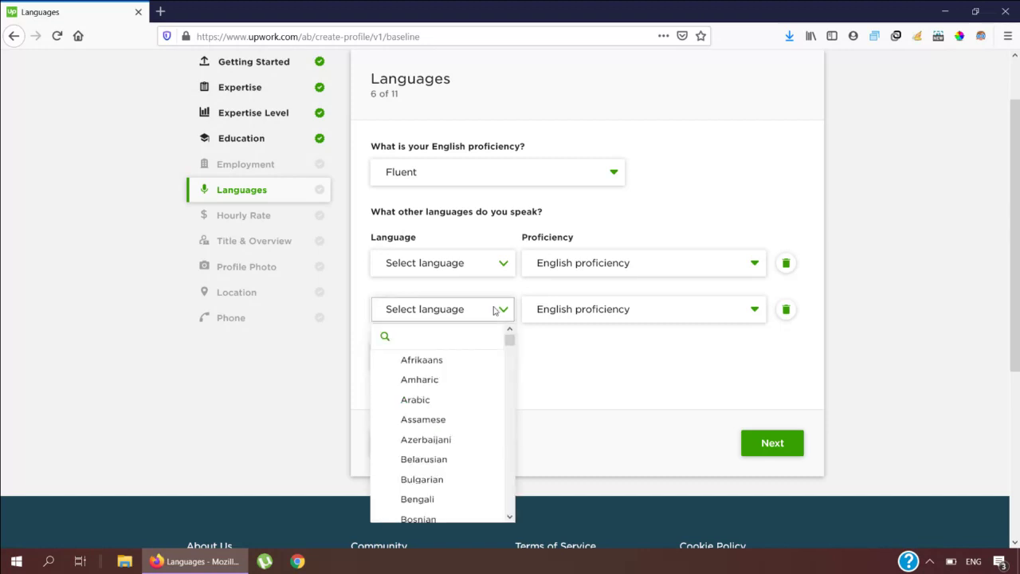
left_click(454, 336)
type("urdu")
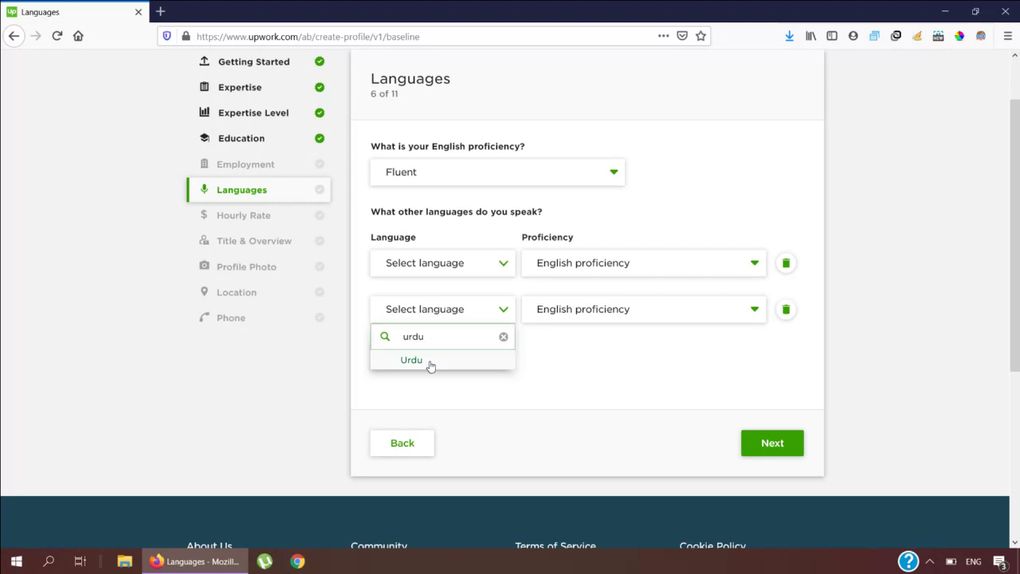
left_click(428, 359)
left_click(643, 317)
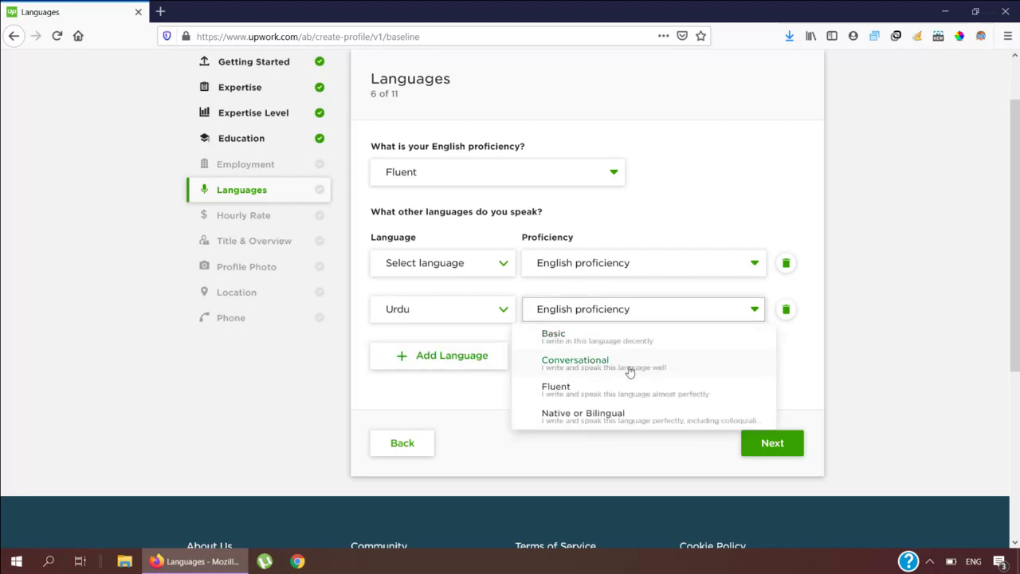
left_click(626, 417)
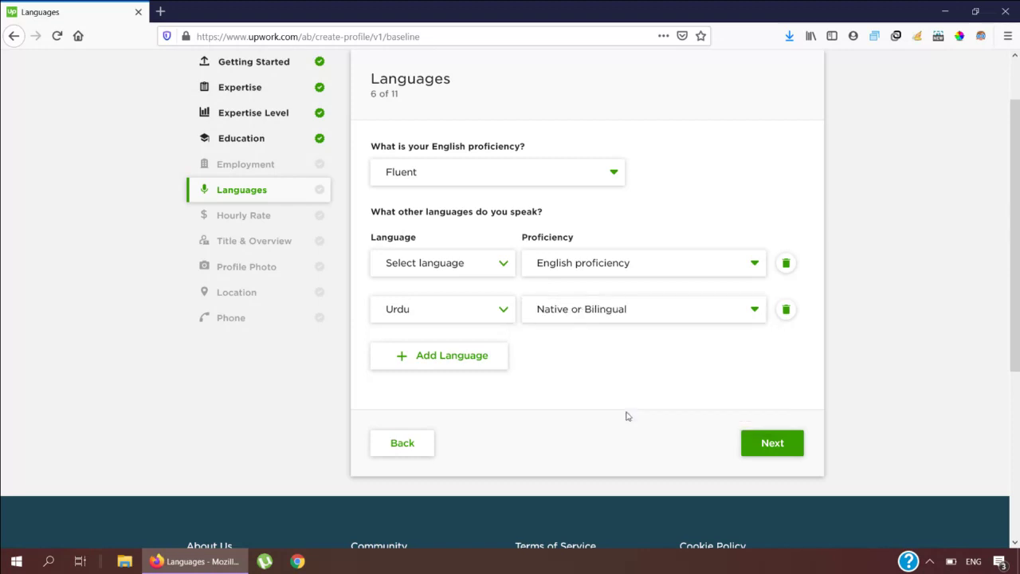
left_click(769, 446)
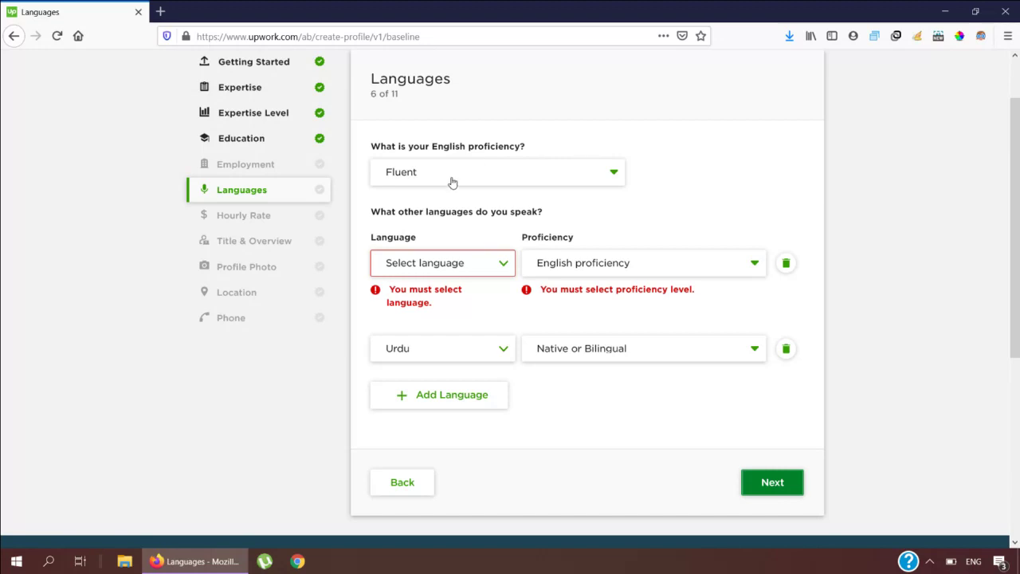
Delete the blank language row, then set the hourly rate to $8.00 ($6.40 received) and proceed.
left_click(785, 264)
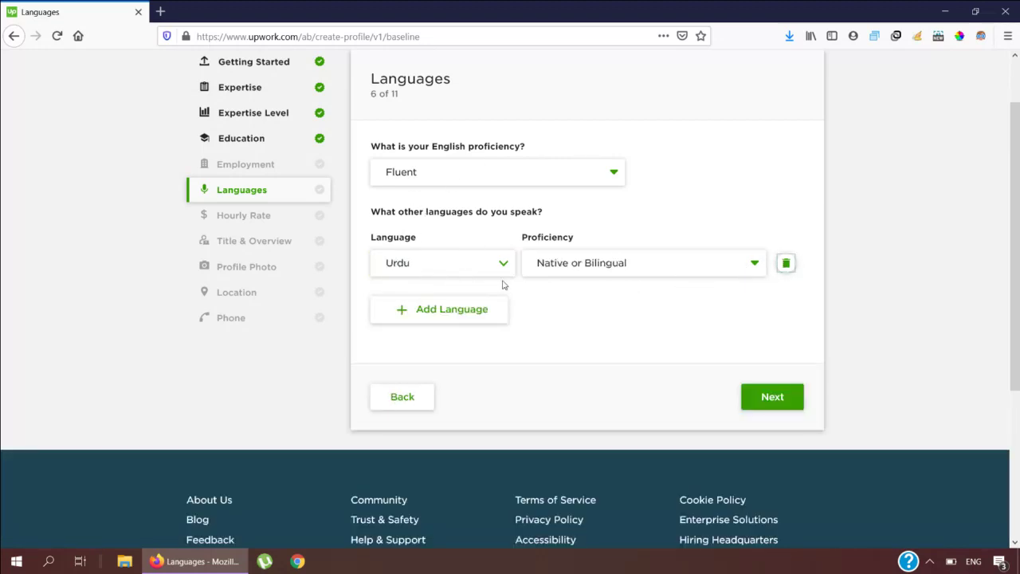
left_click(759, 402)
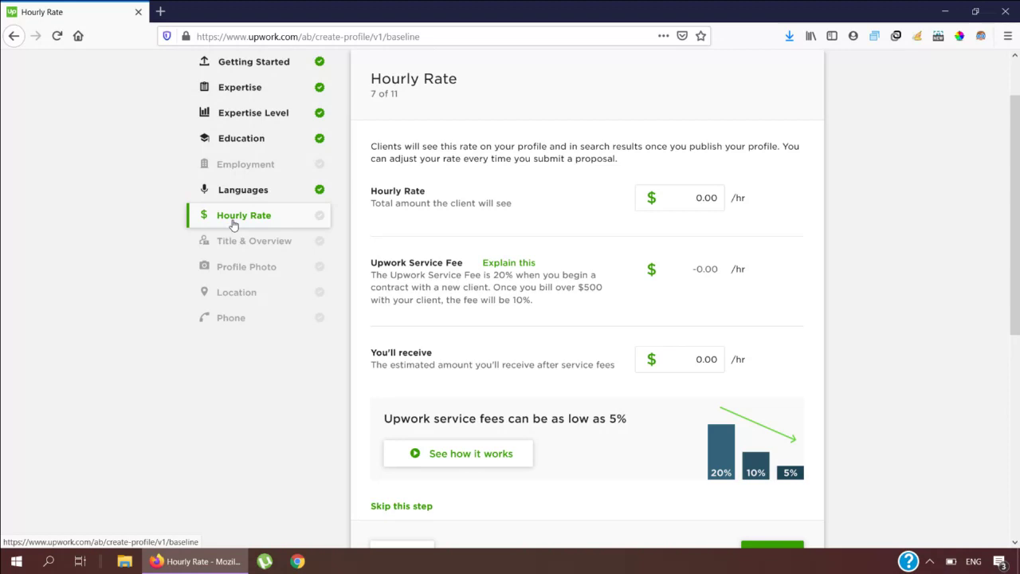
left_click(655, 200)
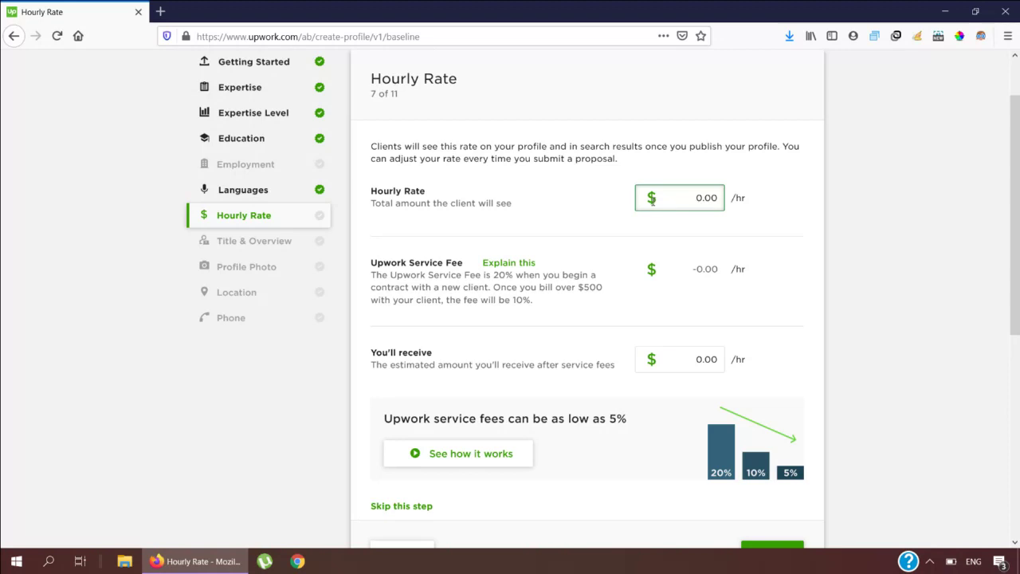
double_click(701, 196)
key("BackSpace")
type("8")
left_click(711, 233)
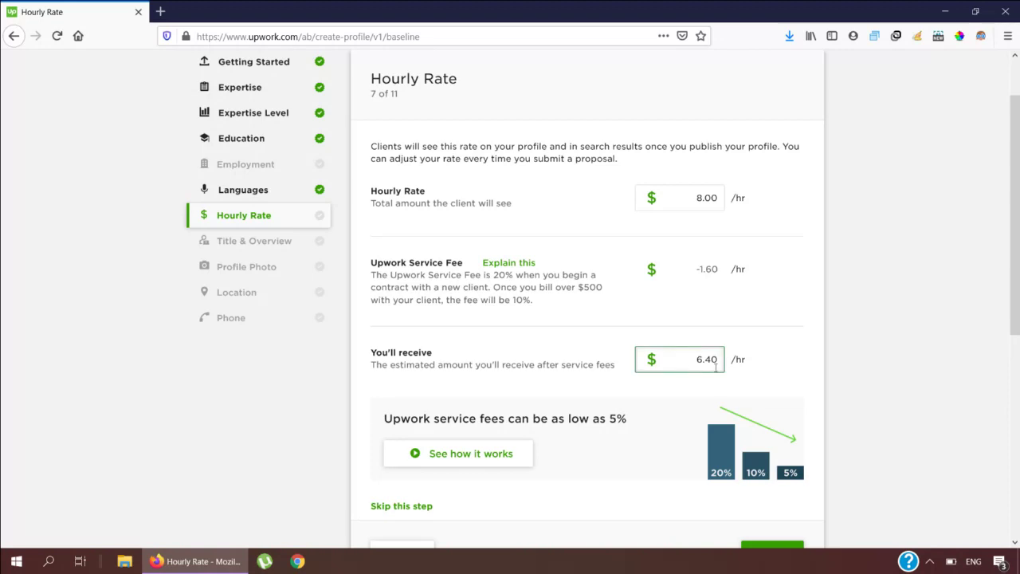
scroll(715, 366, "down", 1)
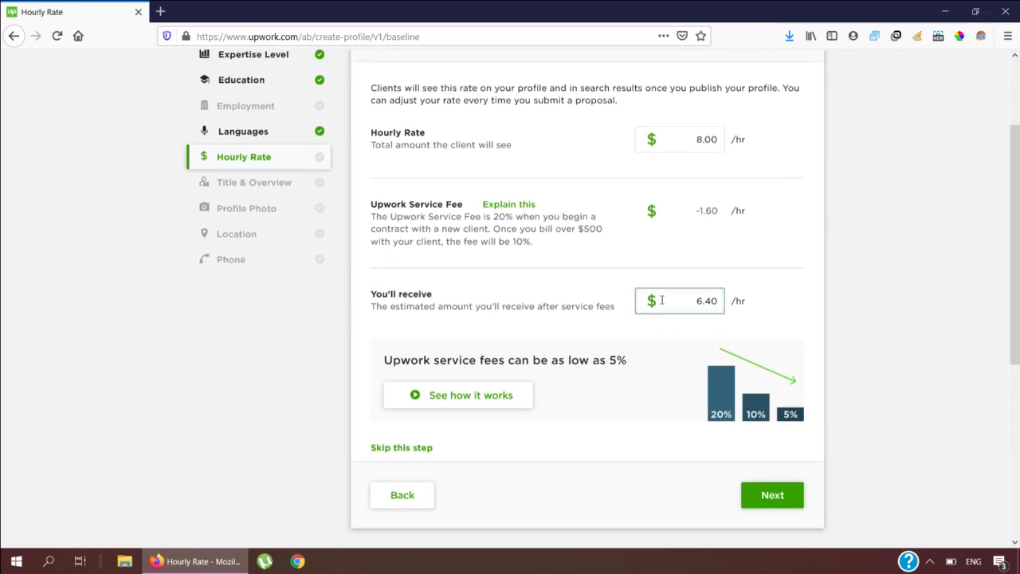
left_click(661, 300)
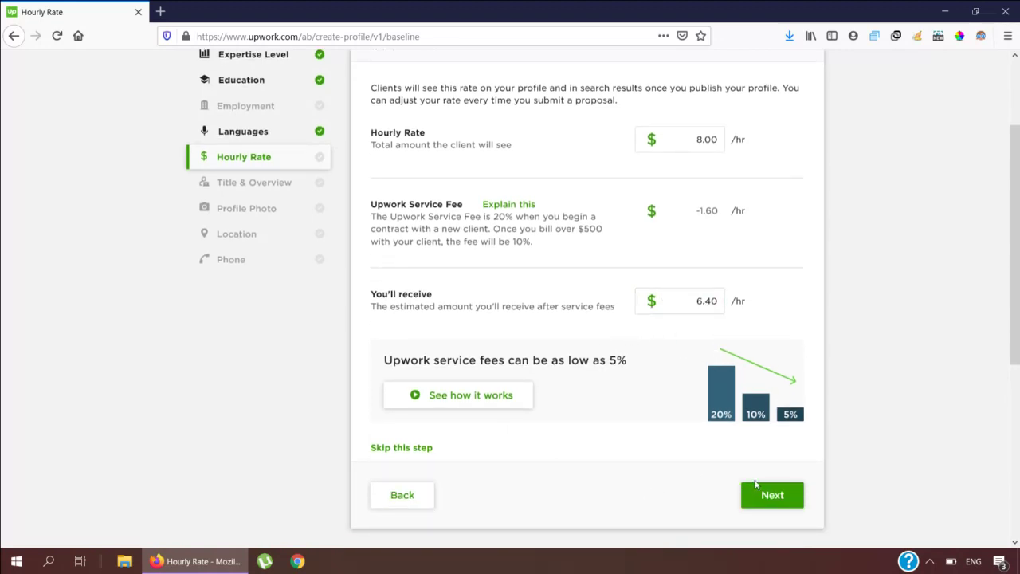
left_click(770, 494)
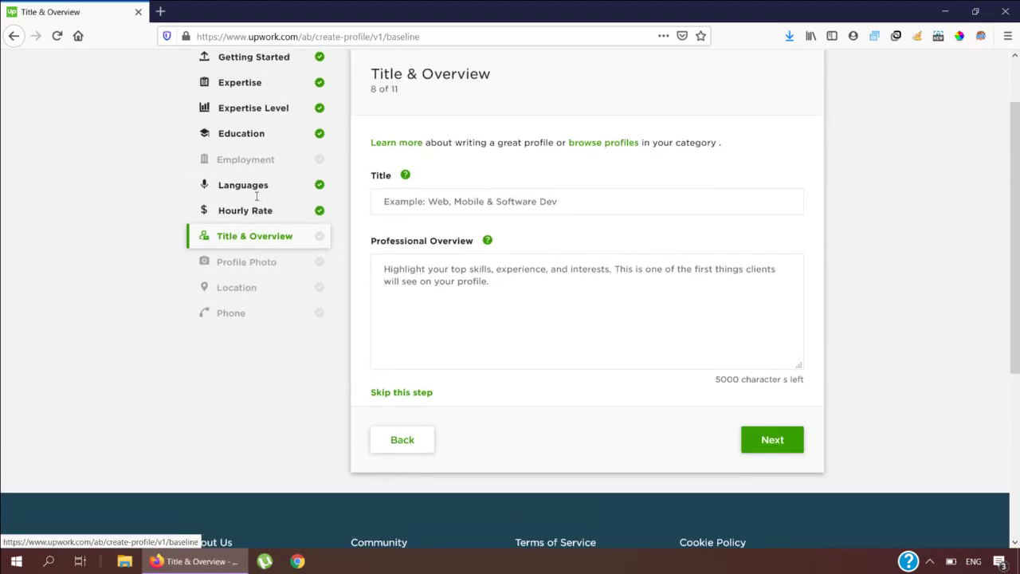
Enter the title 'WordPress Expert Web Developr' and an overview on 12 years building WordPress blogs and stores.
left_click(464, 210)
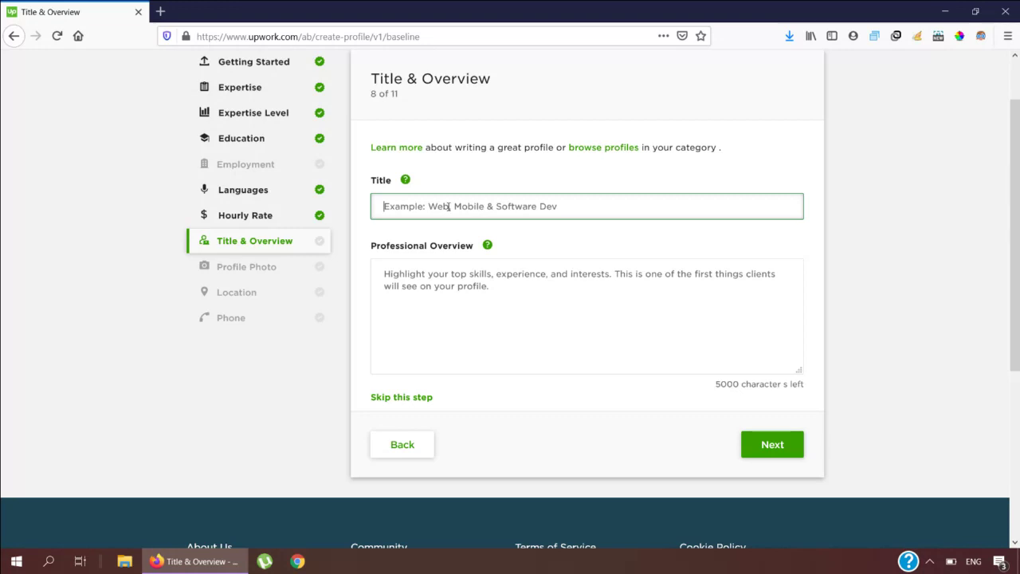
type("WordPre")
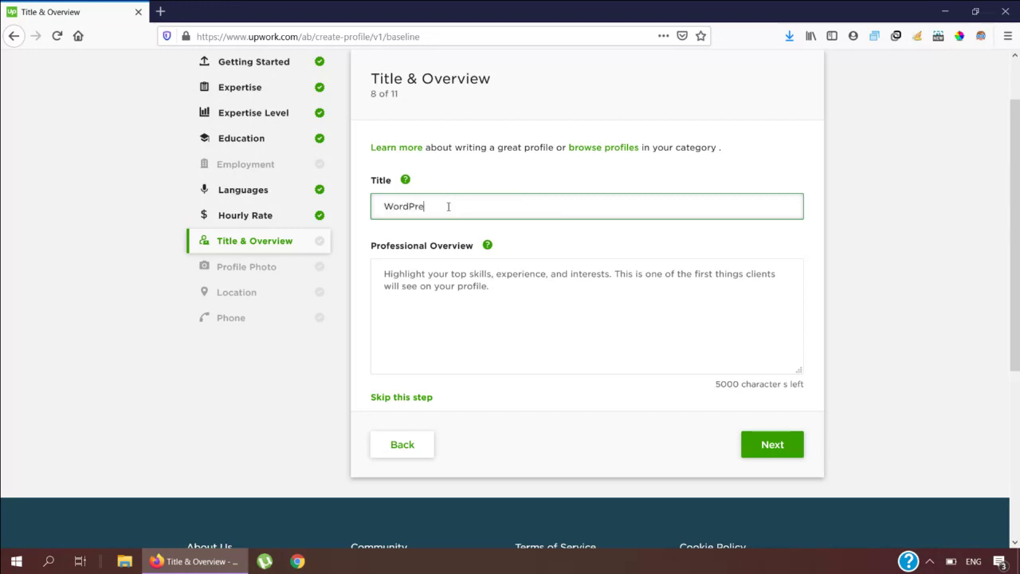
type("ss Expert Web Developr")
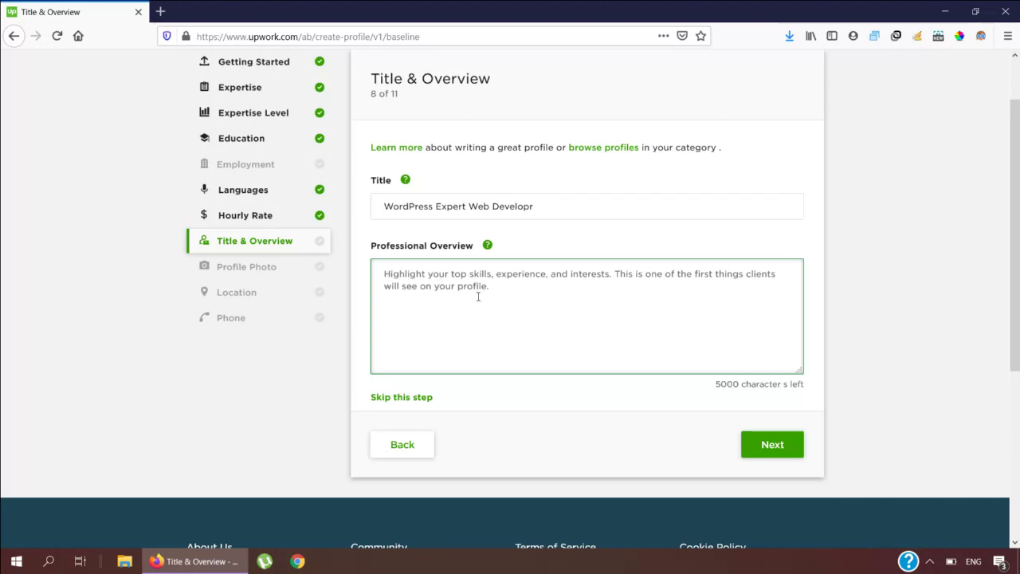
type("I am an experir")
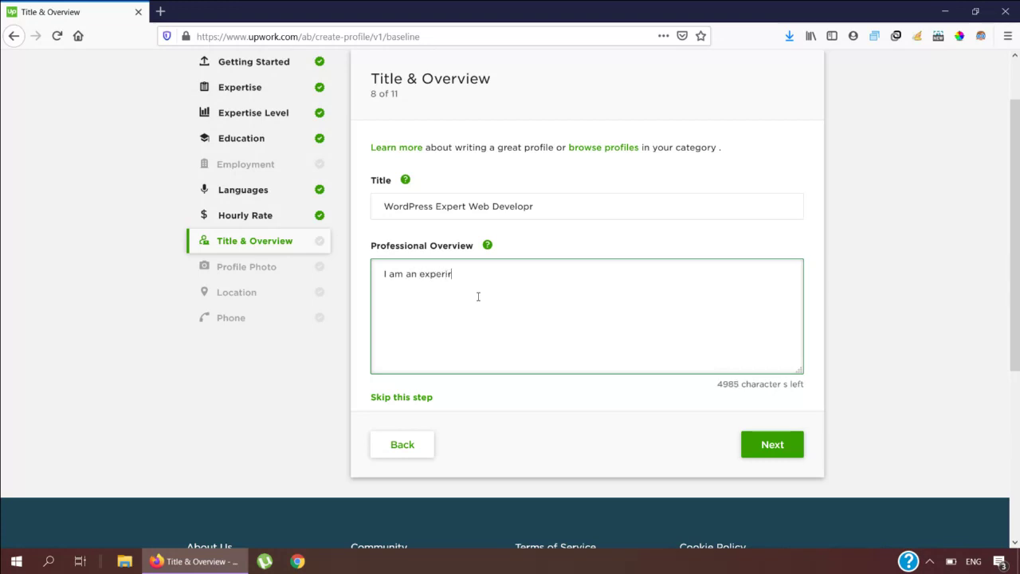
key("BackSpace")
key("BackSpace")
type("ienced WordPress")
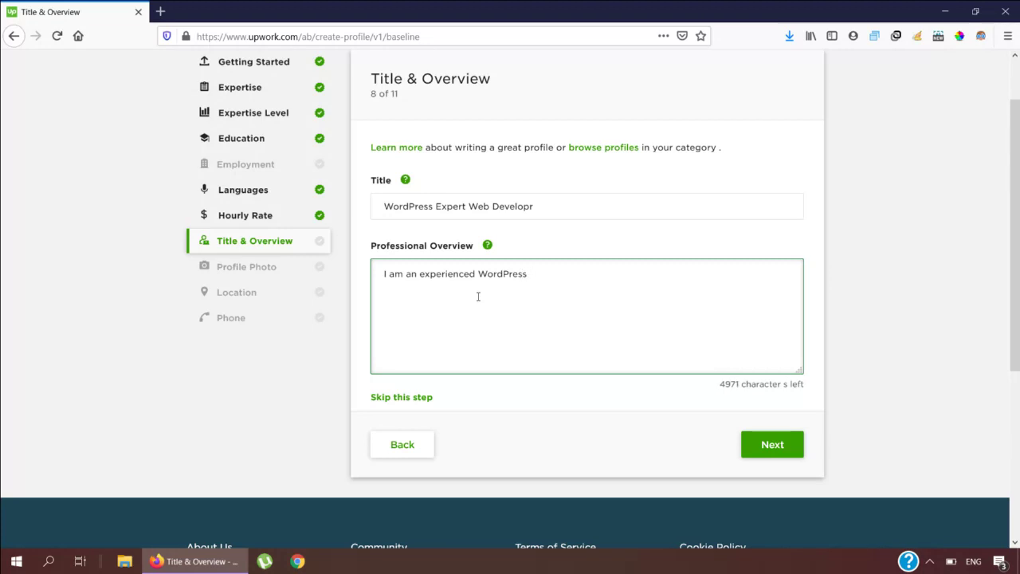
type(" web delveloper having m")
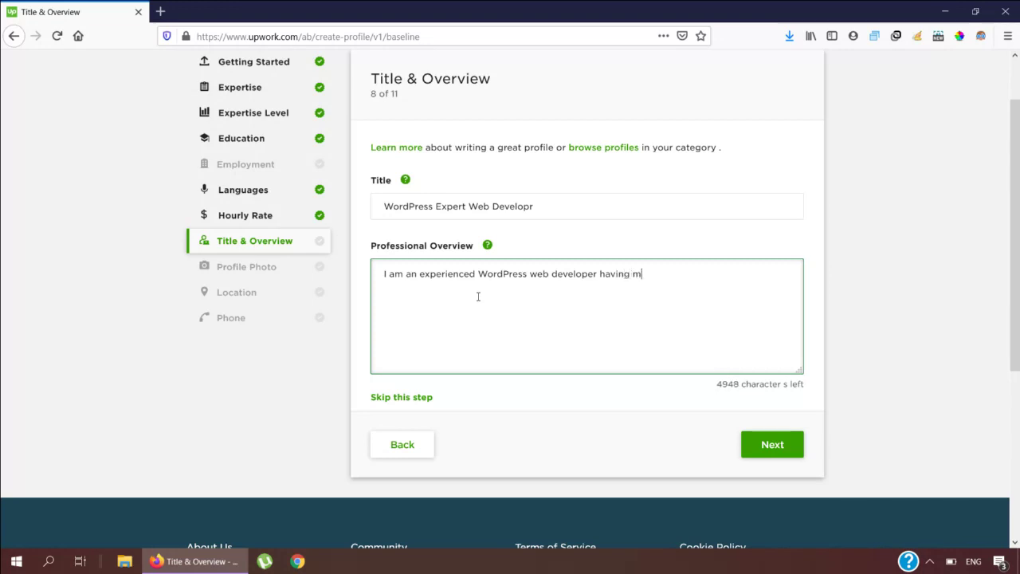
type("ore than 12 year experi")
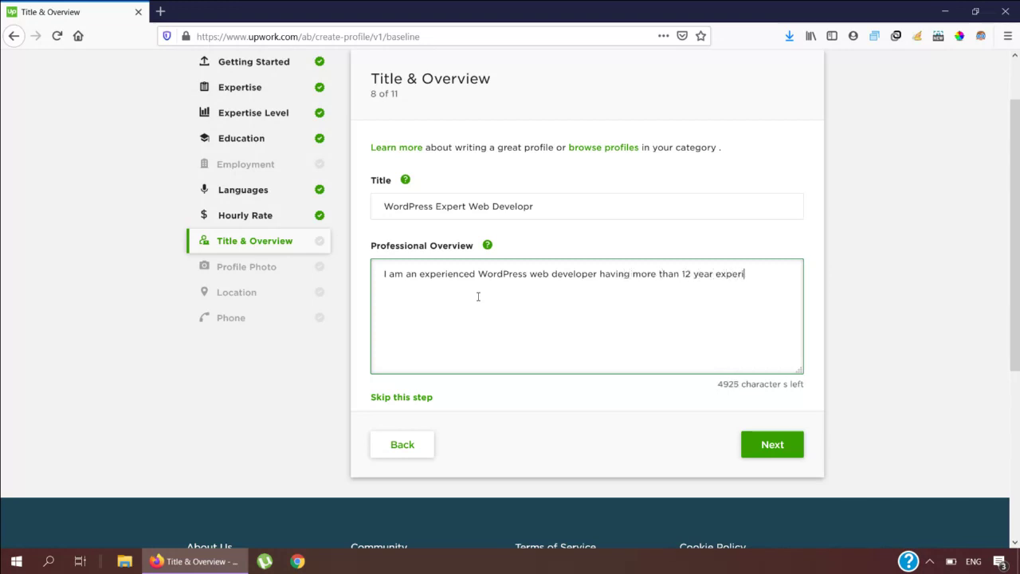
type("ence of building blogs, ")
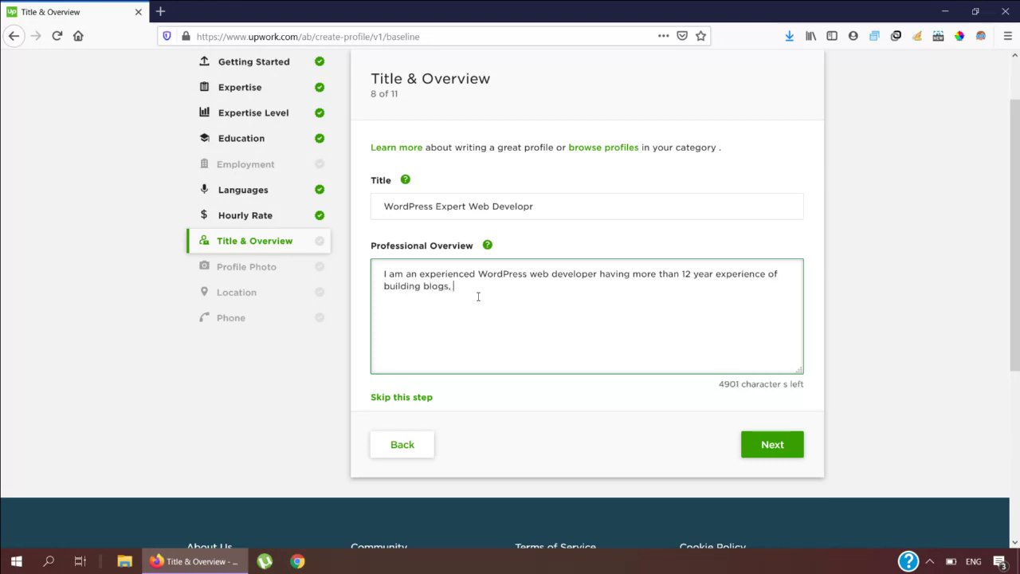
type("static")
key("BackSpace")
key("BackSpace")
key("BackSpace")
key("BackSpace")
type("tes and online stores ")
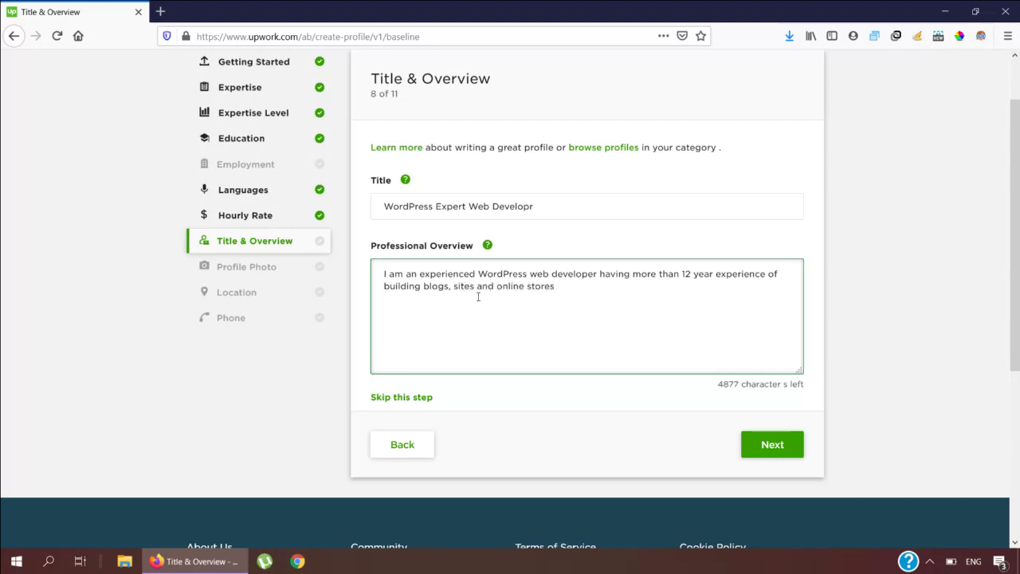
type("using WordPress.")
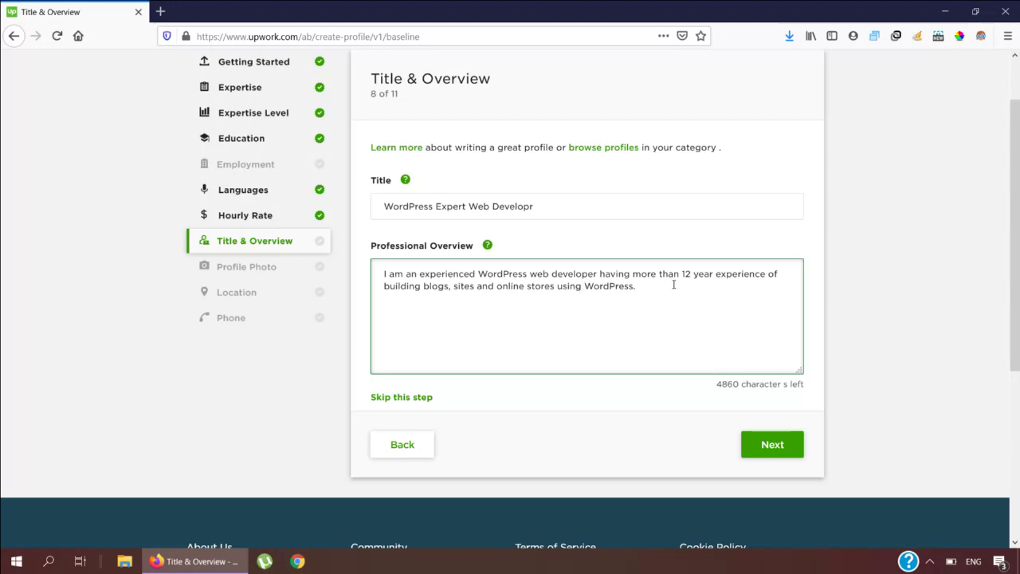
left_click(770, 444)
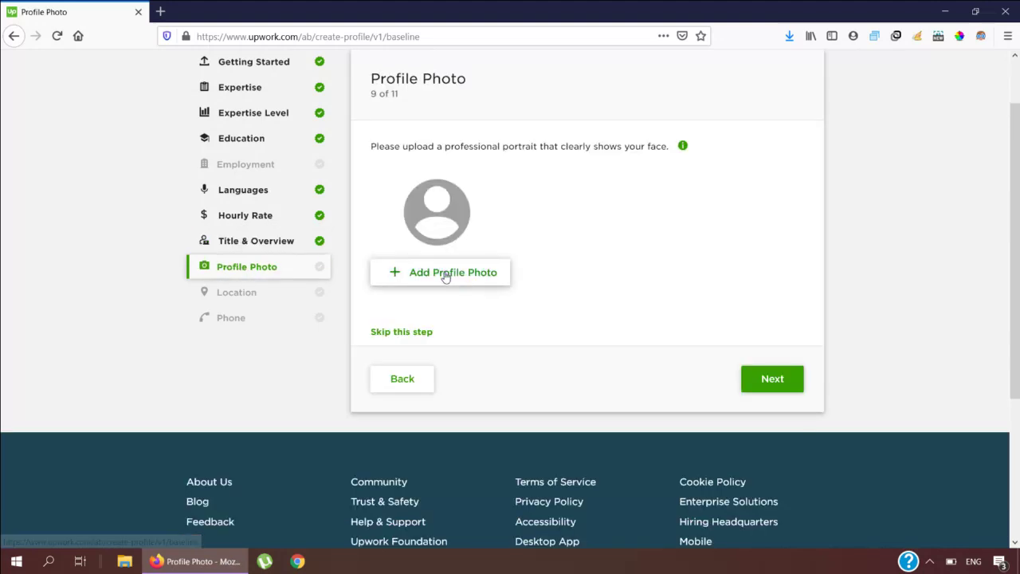
Upload the portrait PNG as the profile photo, save it, and continue to Location.
left_click(441, 274)
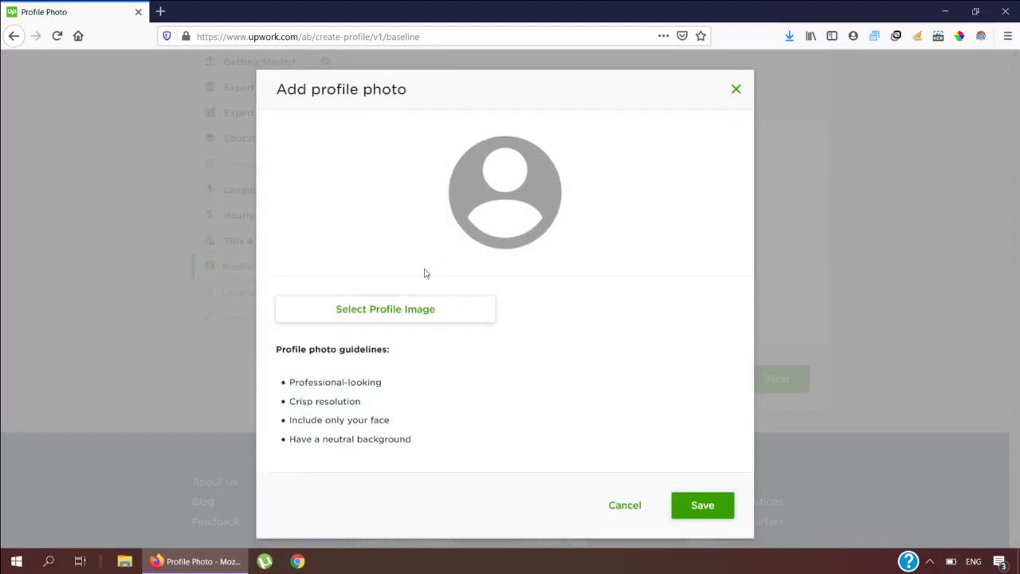
left_click(387, 314)
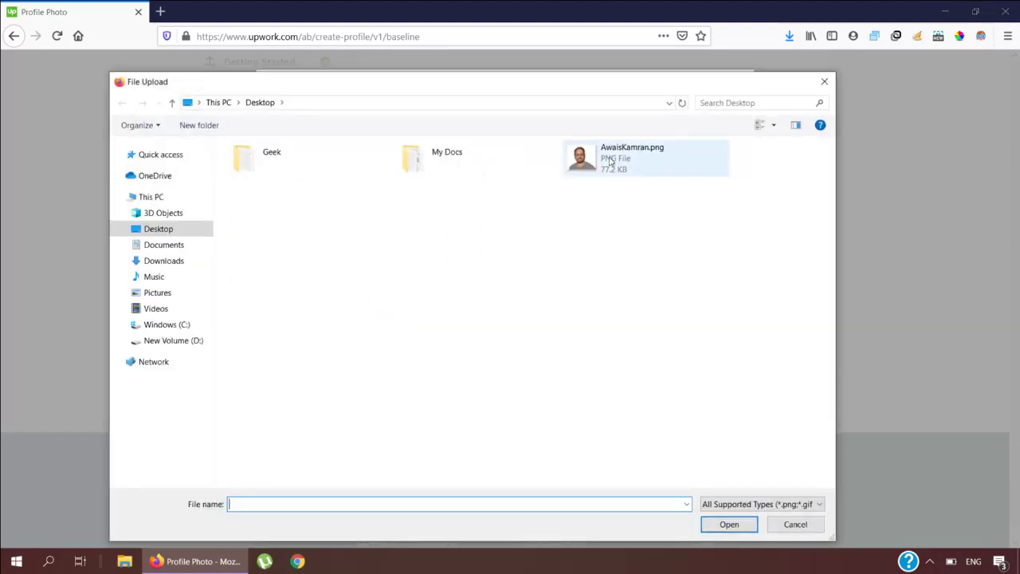
double_click(608, 162)
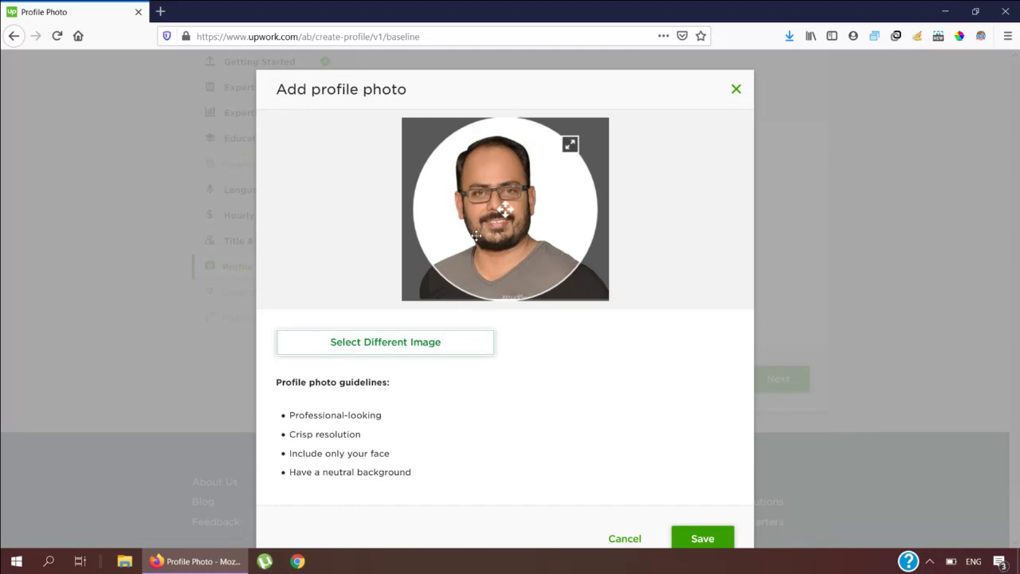
left_click(700, 539)
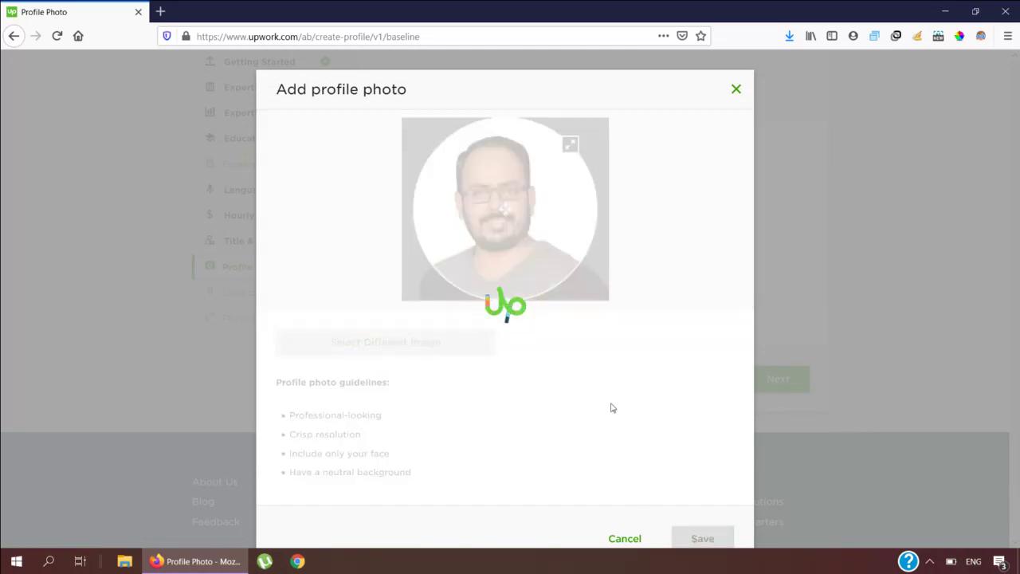
scroll(612, 408, "down", 1)
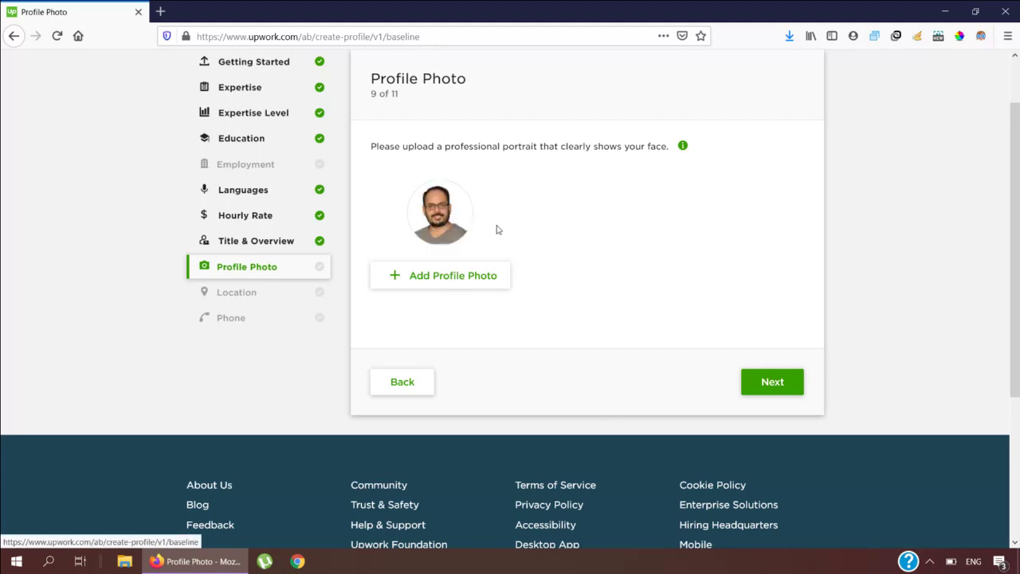
left_click(775, 380)
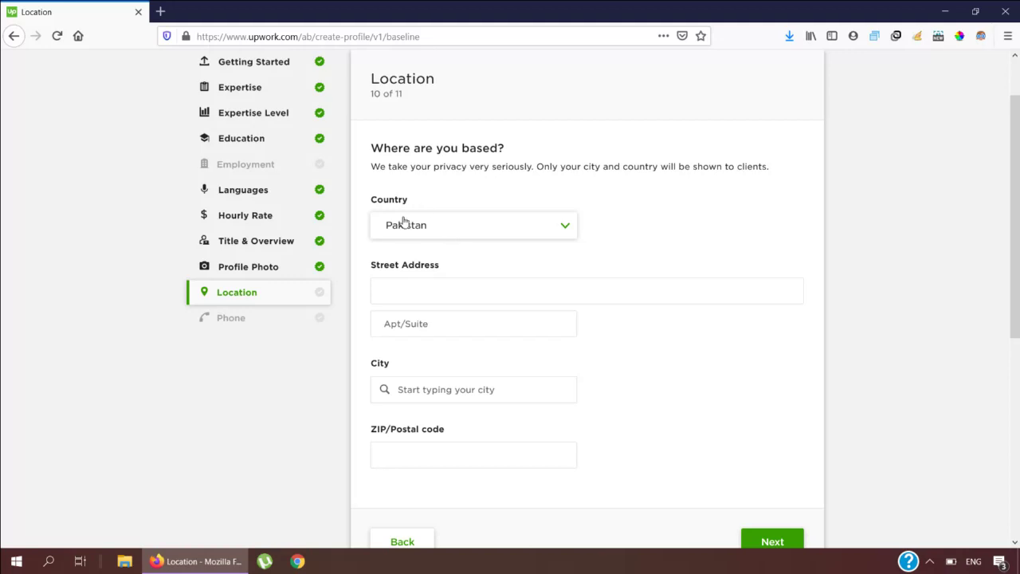
Fill in the street address field.
left_click(474, 290)
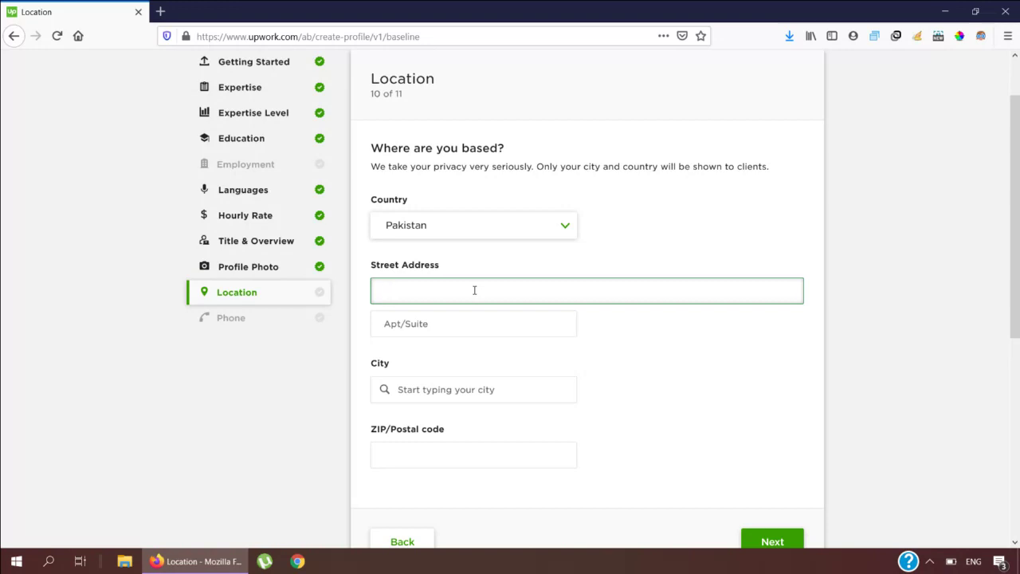
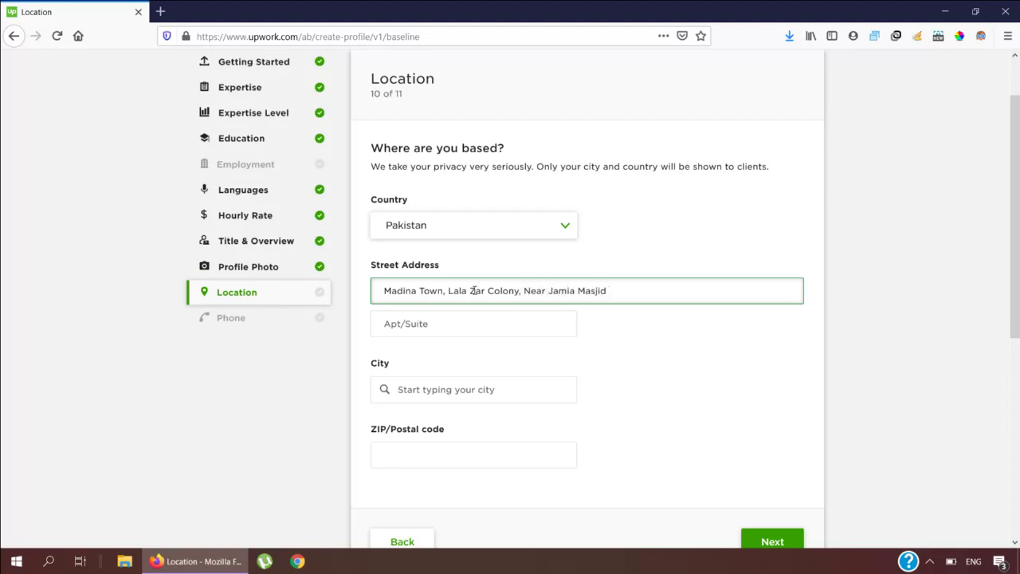
Choose Bhalwal from the city suggestions so the state/province fills in automatically.
left_click(515, 385)
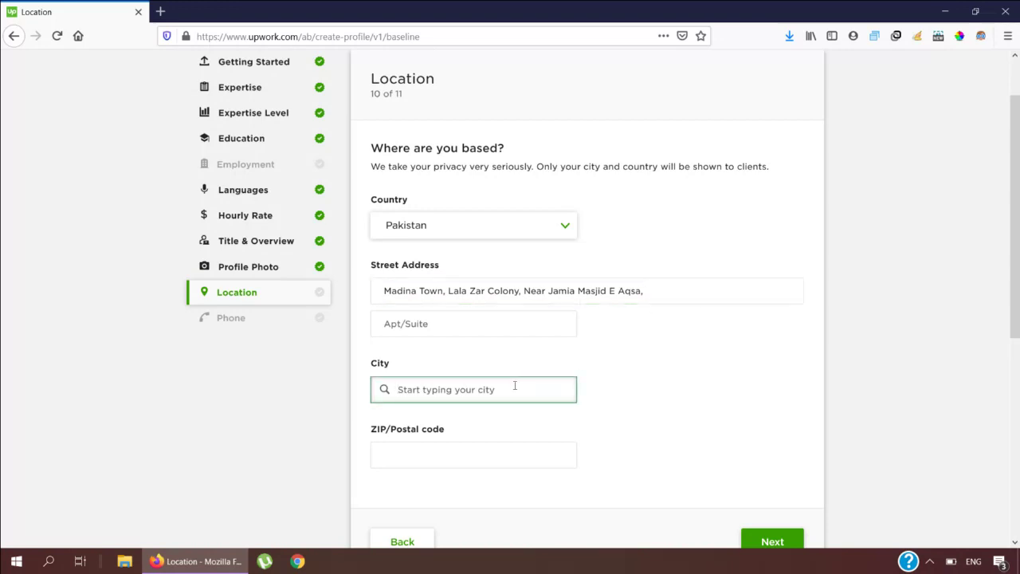
type("Bhalwal")
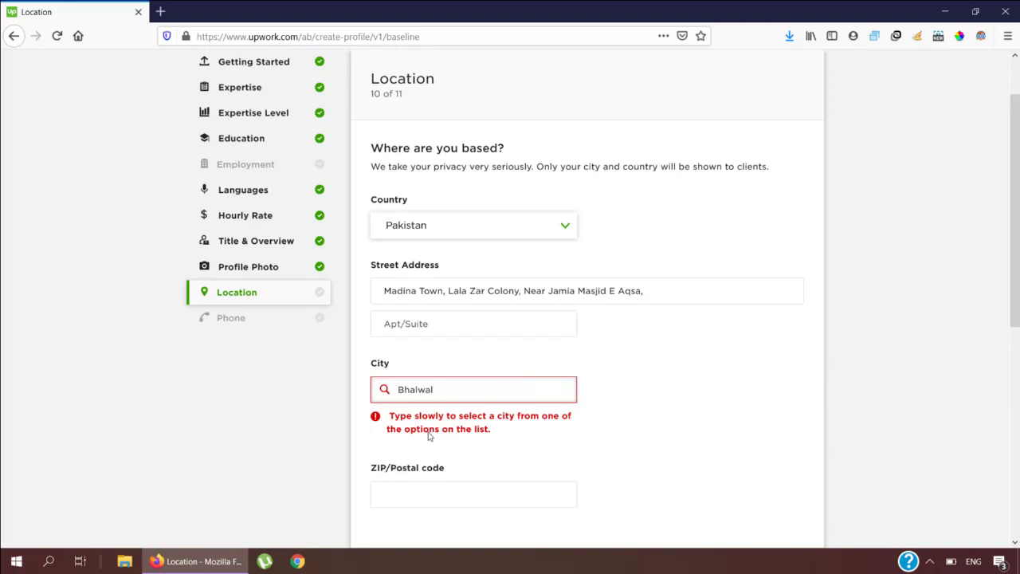
left_click(447, 392)
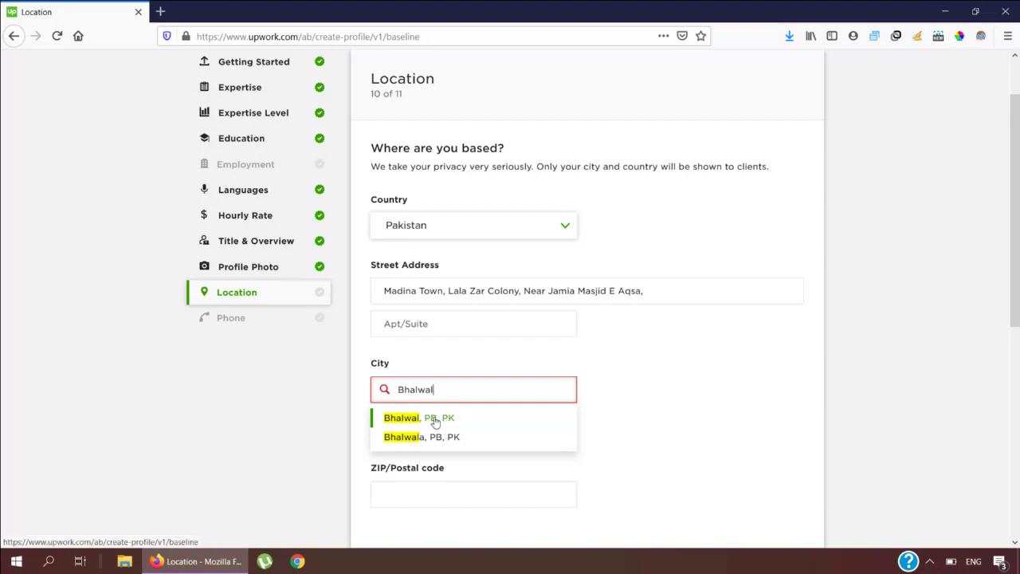
left_click(414, 420)
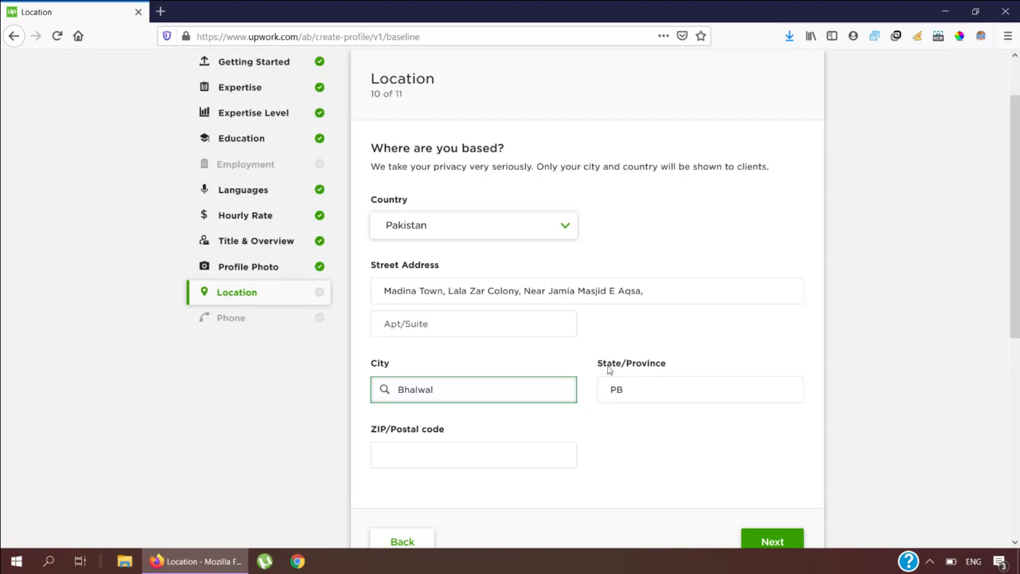
left_click(647, 394)
left_click(469, 450)
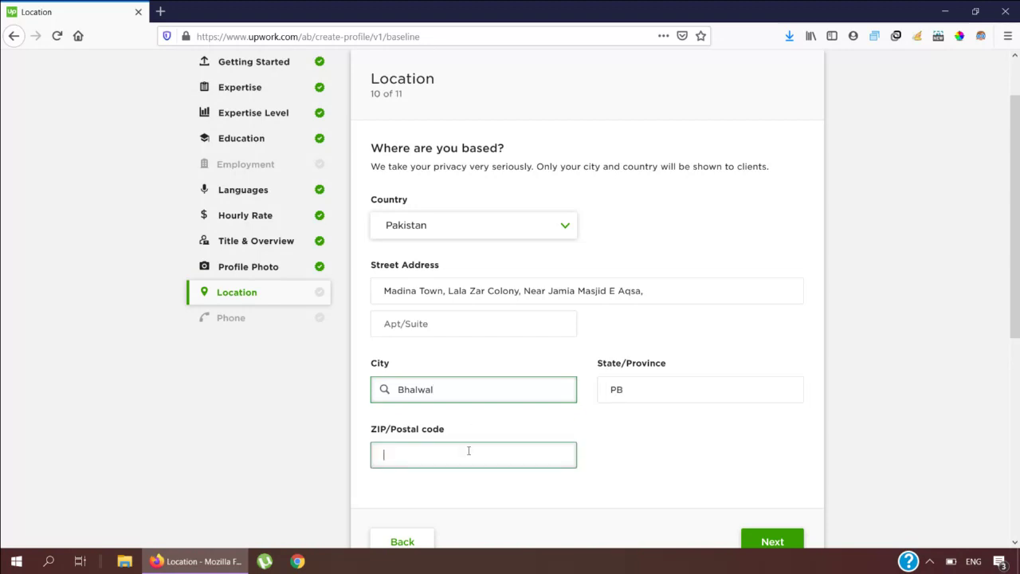
Search Google in a new tab for 'bhalwal zip code'.
left_click(160, 11)
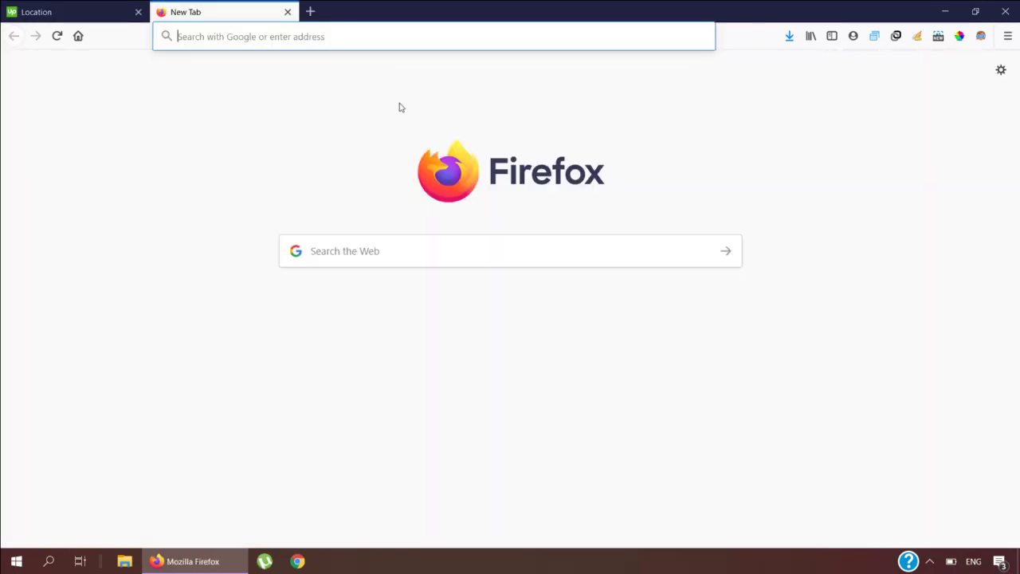
left_click(440, 259)
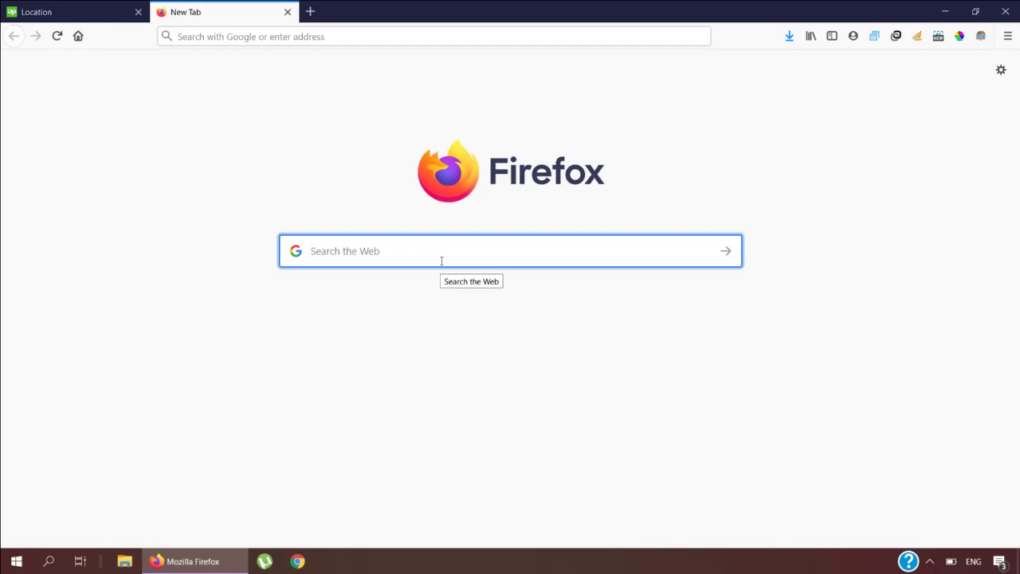
type("bhalw")
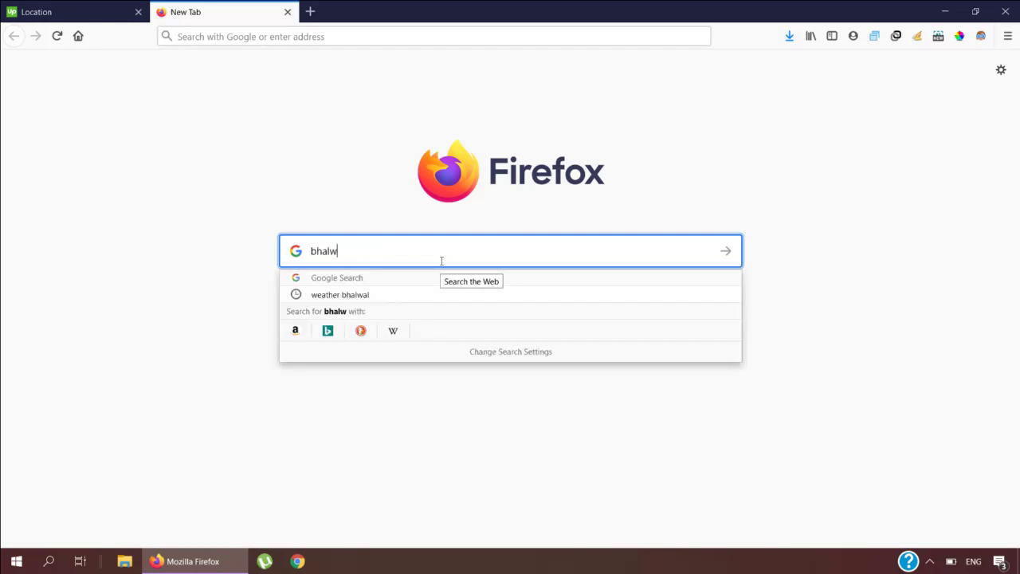
type("al zip code")
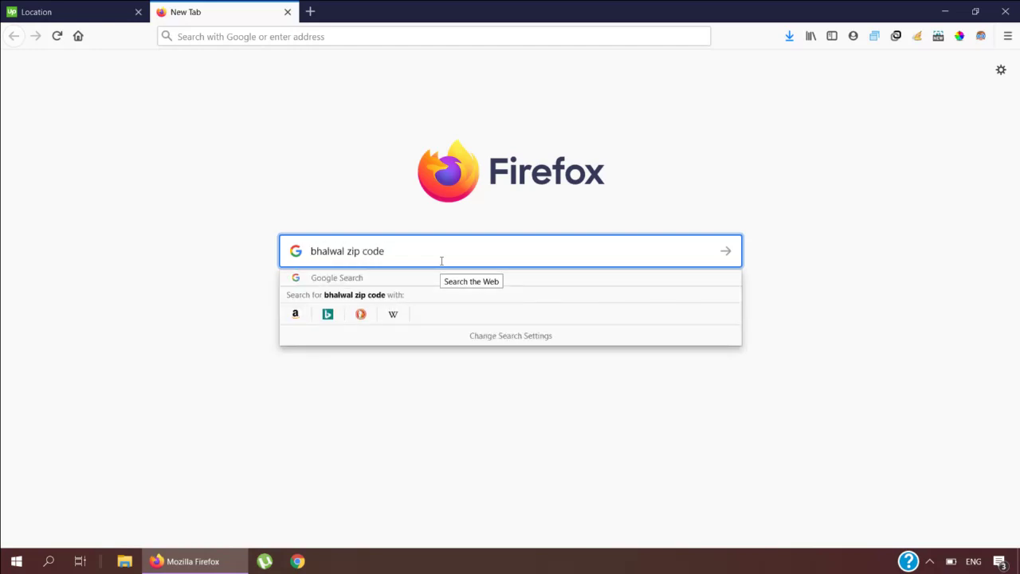
key("Return")
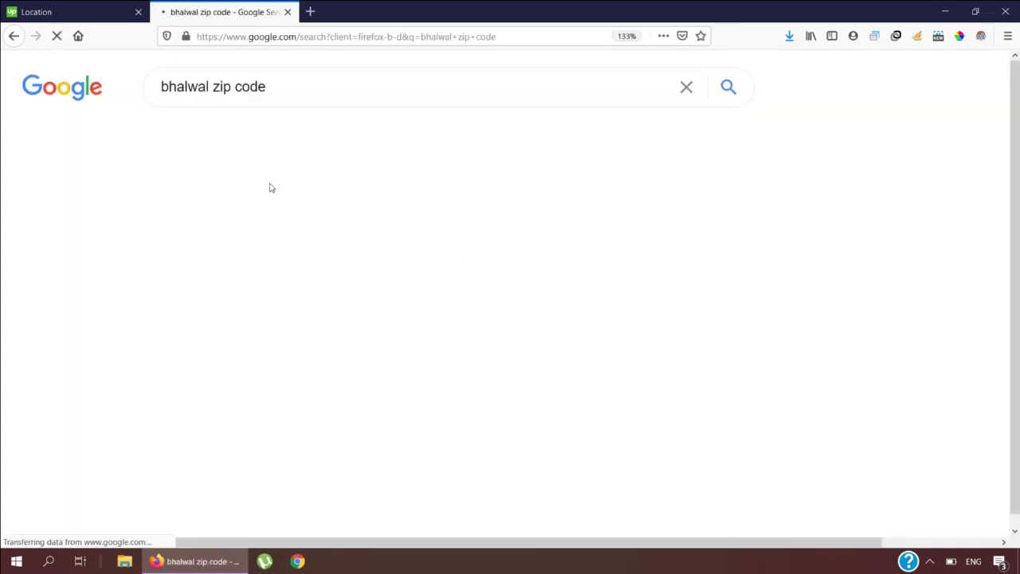
Enter ZIP/postal code 40410 and save the location step.
left_click(35, 12)
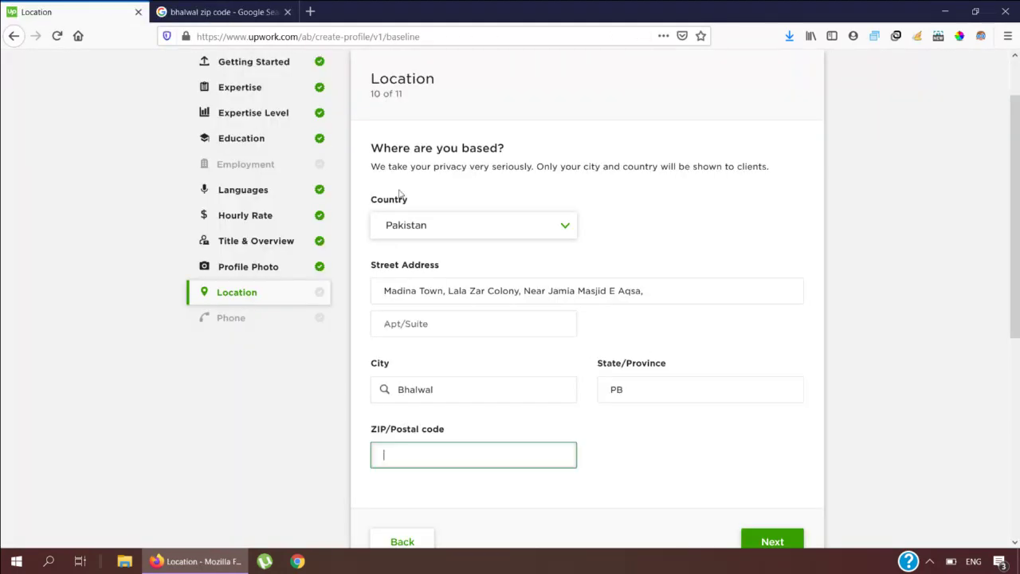
type("40410")
scroll(514, 443, "down", 1)
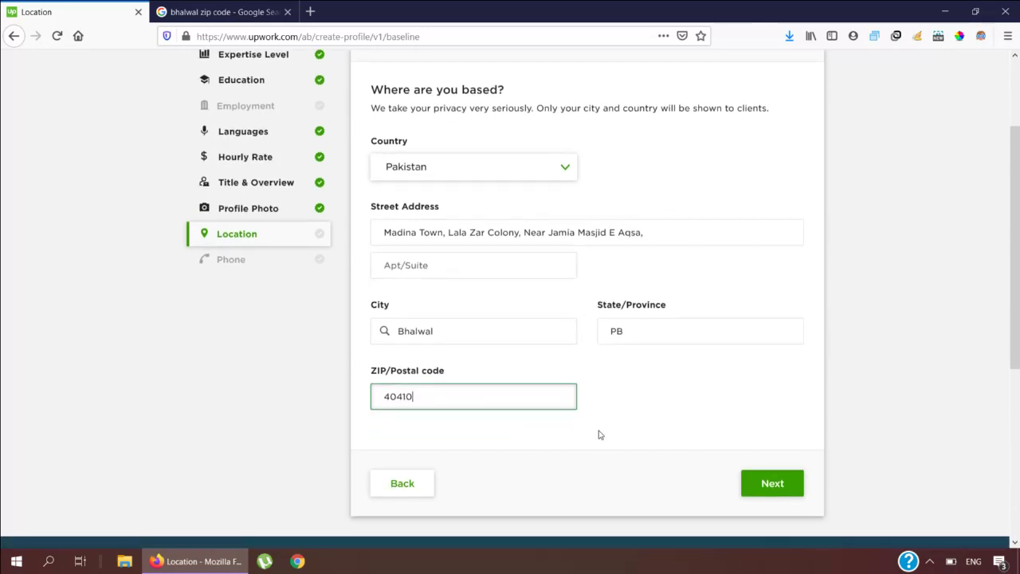
left_click(783, 478)
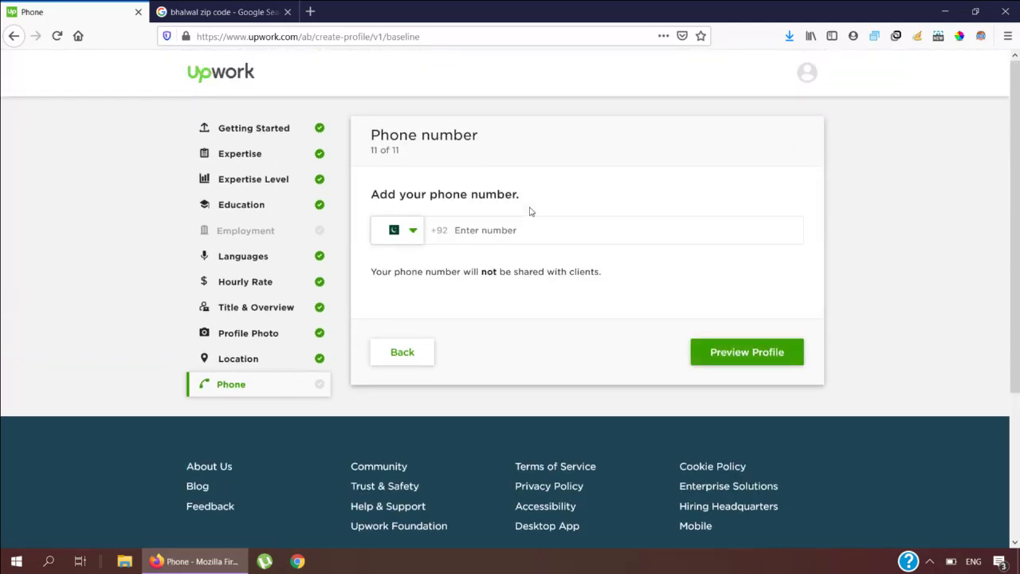
Enter the phone number and preview the completed profile.
left_click(550, 230)
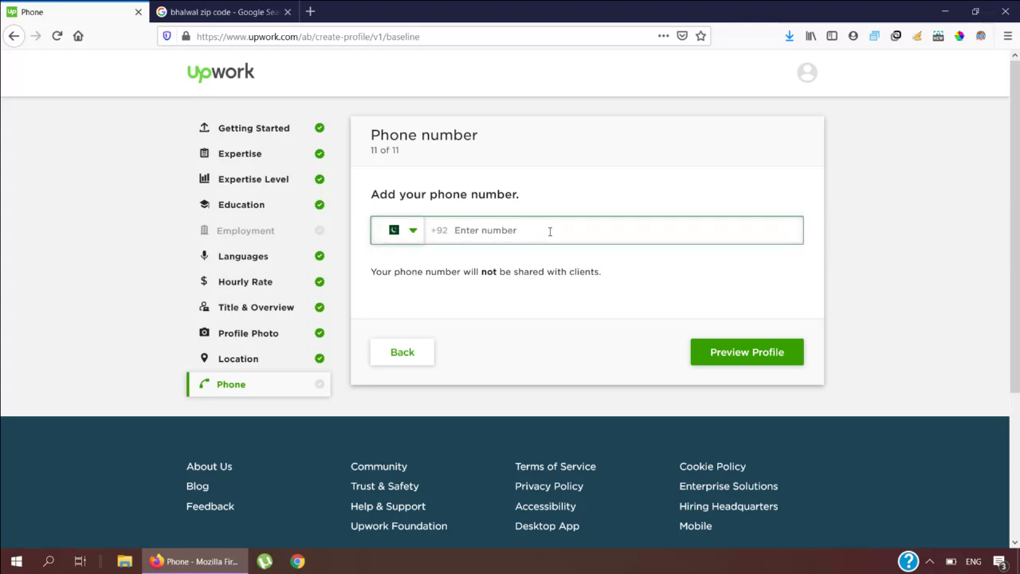
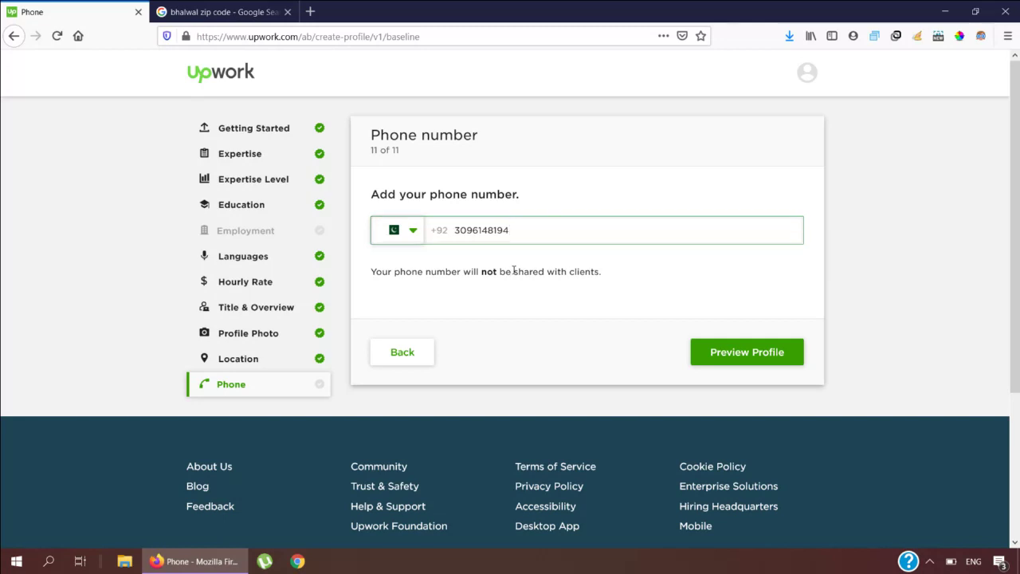
left_click(741, 359)
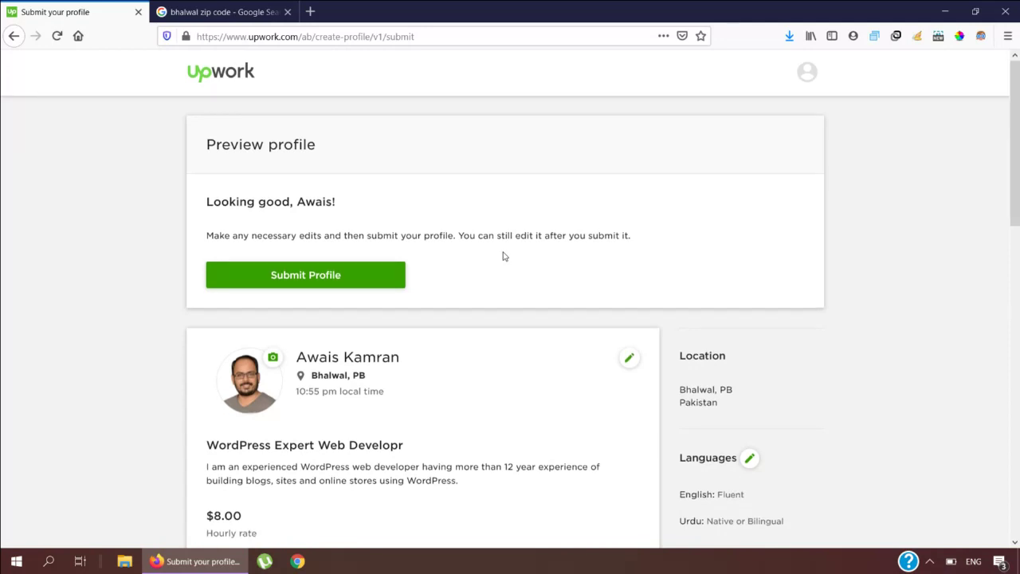
Scroll through the profile preview checking title, overview, $8.00 rate, skills and education.
scroll(502, 256, "down", 2)
scroll(503, 255, "down", 2)
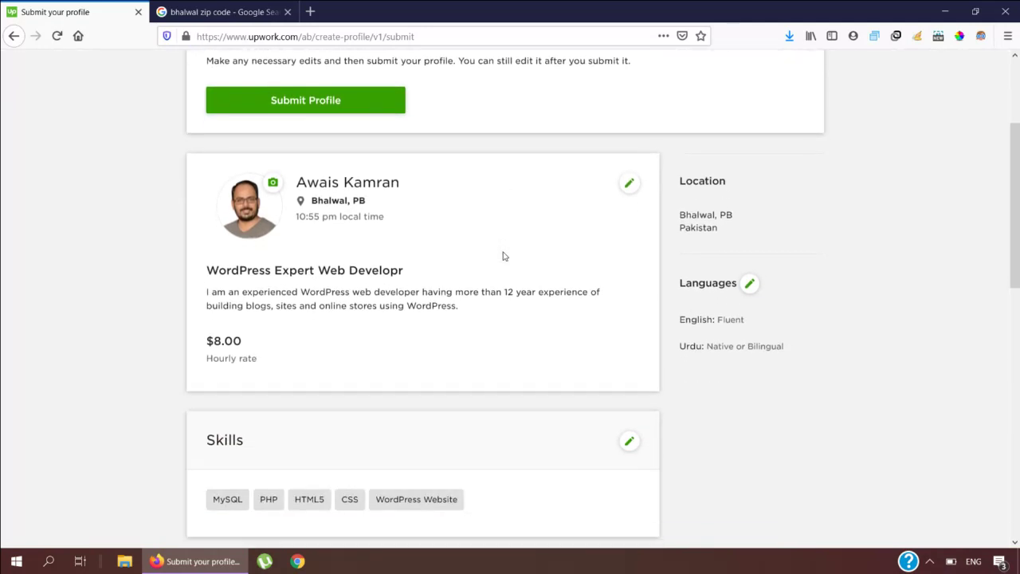
scroll(312, 258, "down", 5)
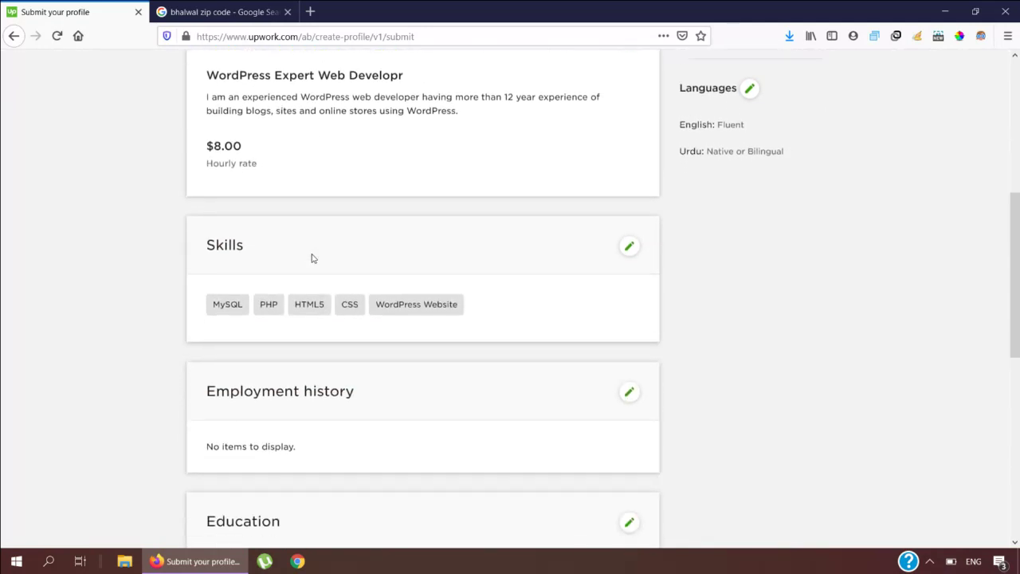
scroll(216, 192, "down", 5)
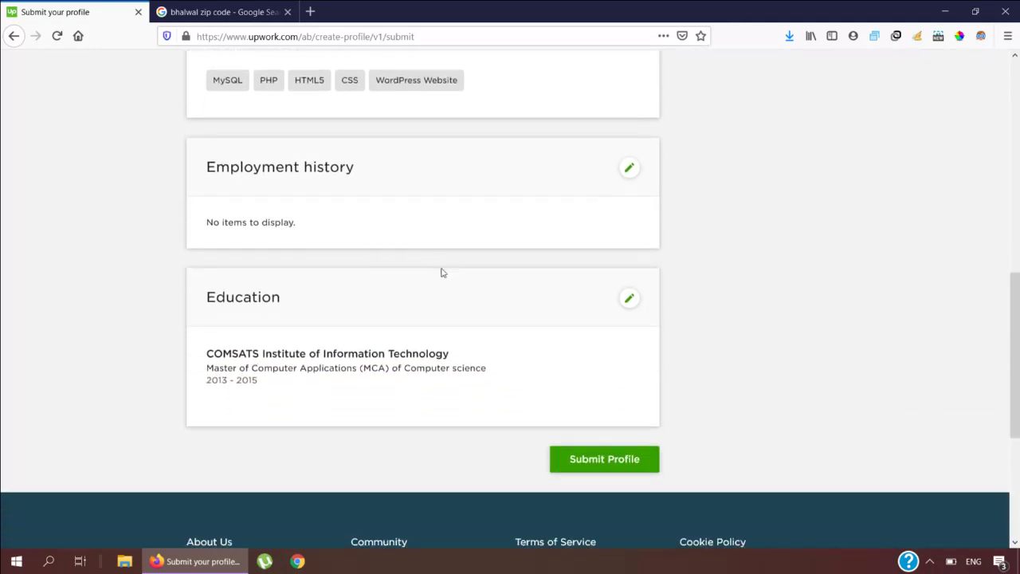
scroll(433, 321, "down", 1)
scroll(433, 321, "up", 10)
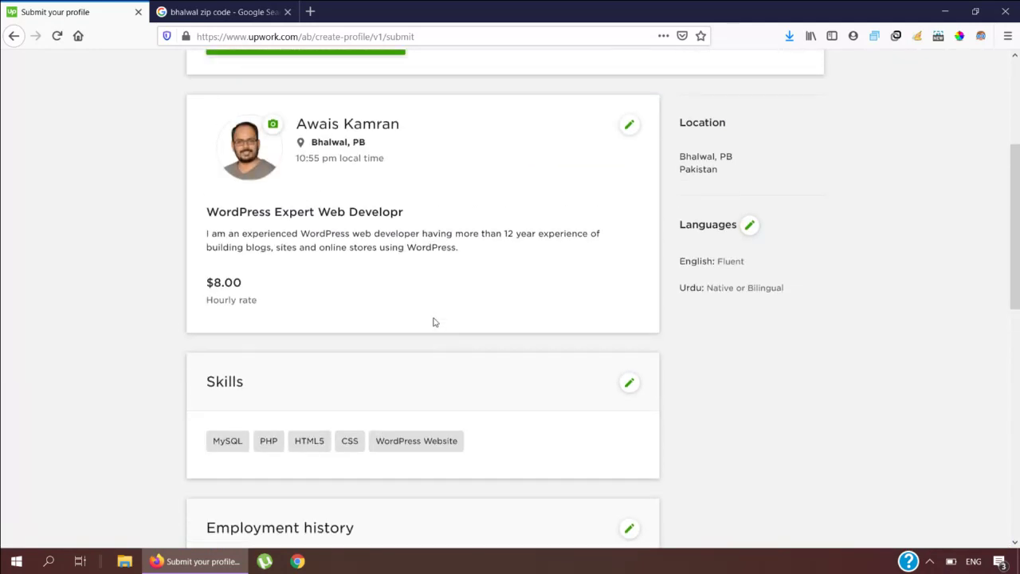
scroll(406, 305, "up", 5)
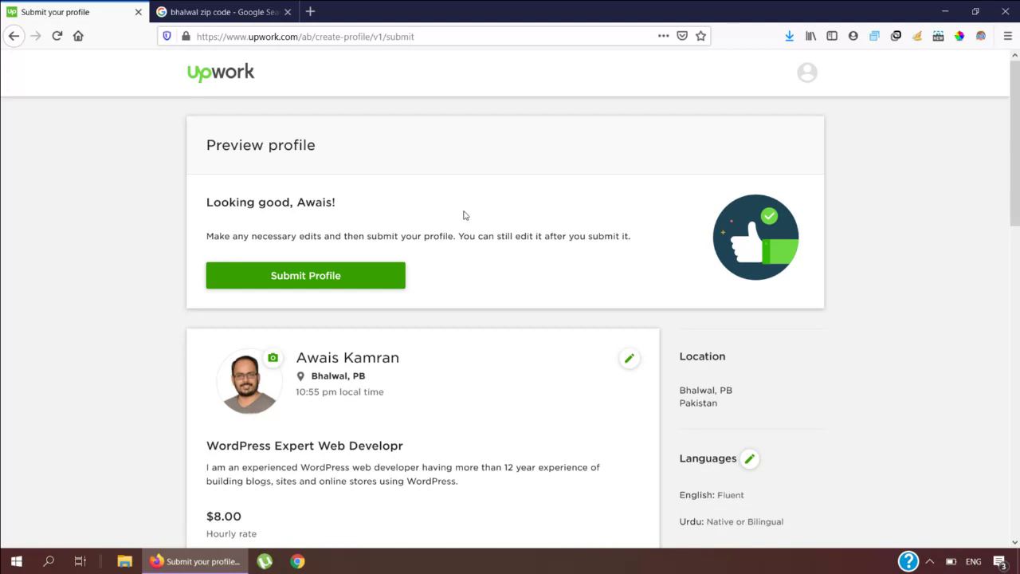
scroll(614, 235, "down", 1)
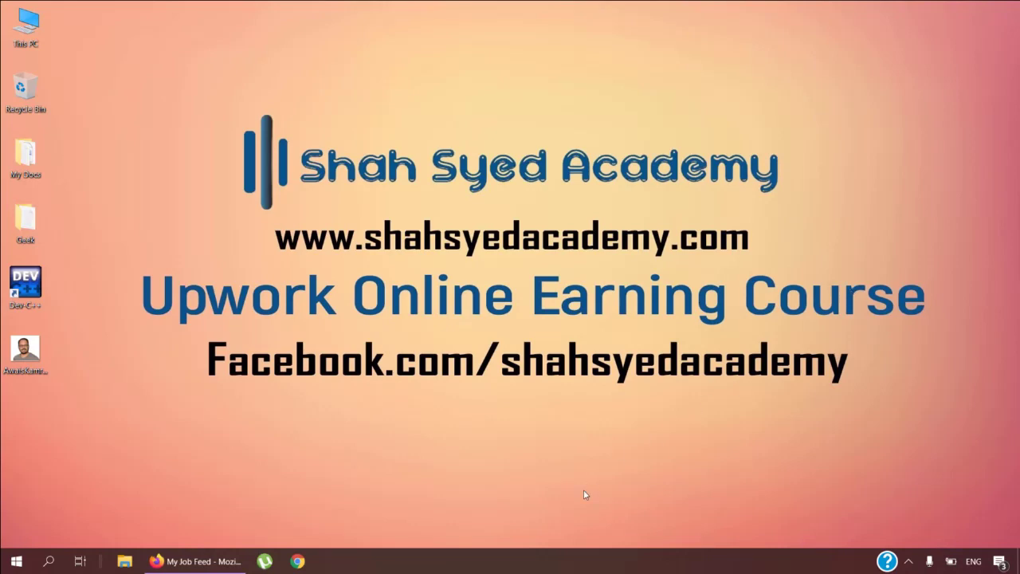
Restore the Firefox window from the taskbar to show Upwork's Find Work page.
left_click(219, 559)
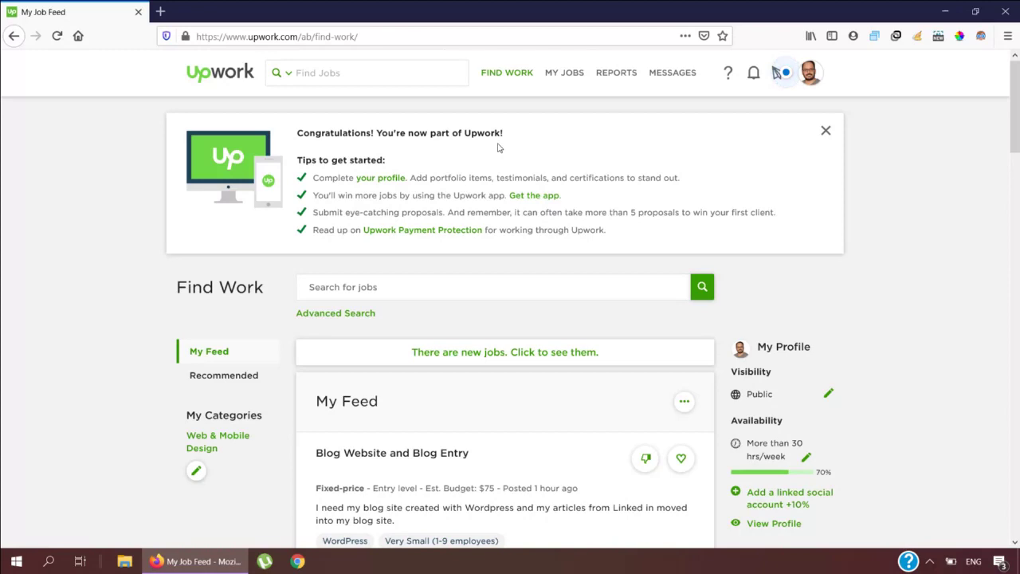
Close the congratulations banner and scroll through the Find Work job feed.
left_click(825, 133)
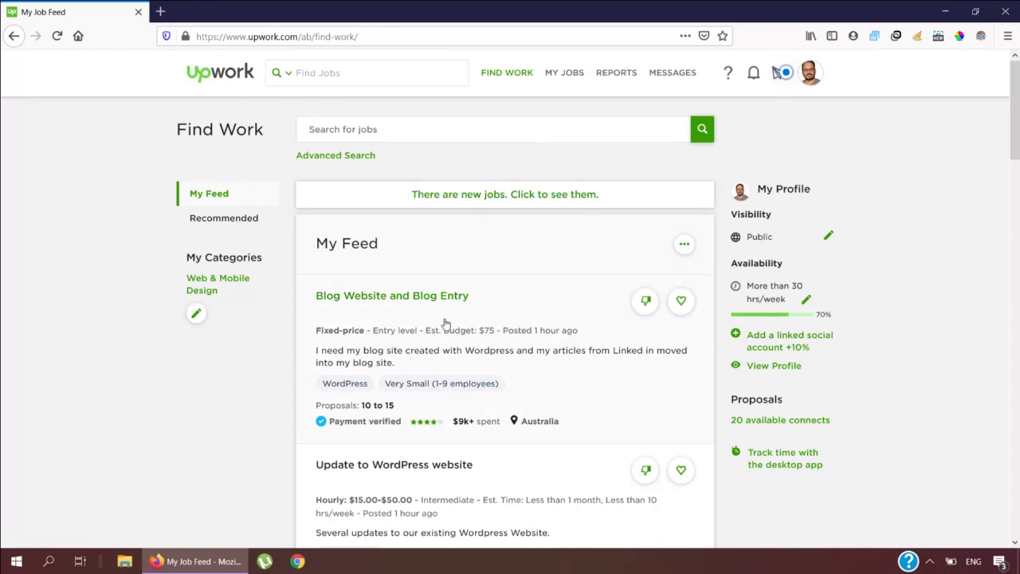
scroll(457, 347, "down", 2)
scroll(456, 348, "down", 2)
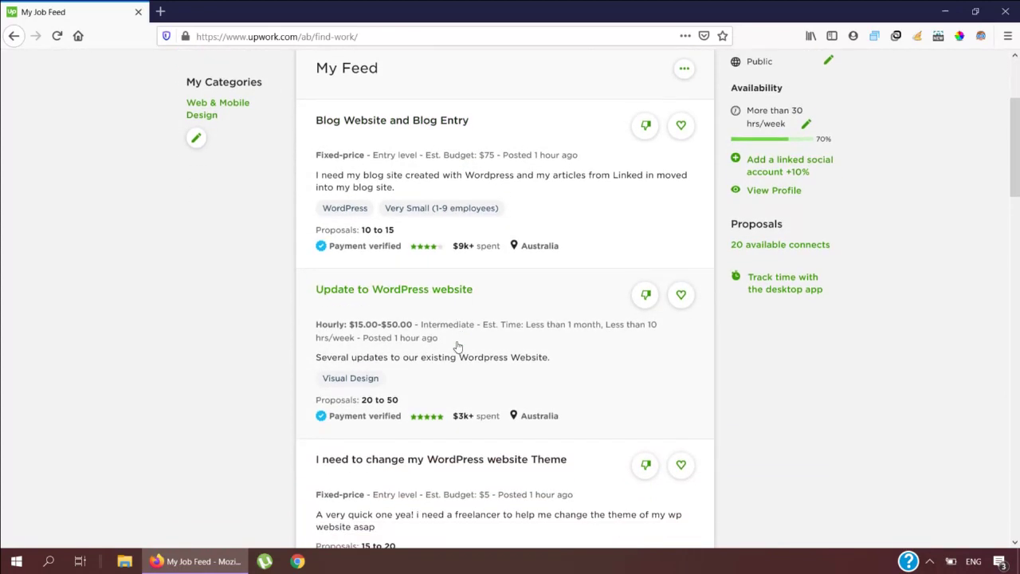
scroll(455, 342, "up", 3)
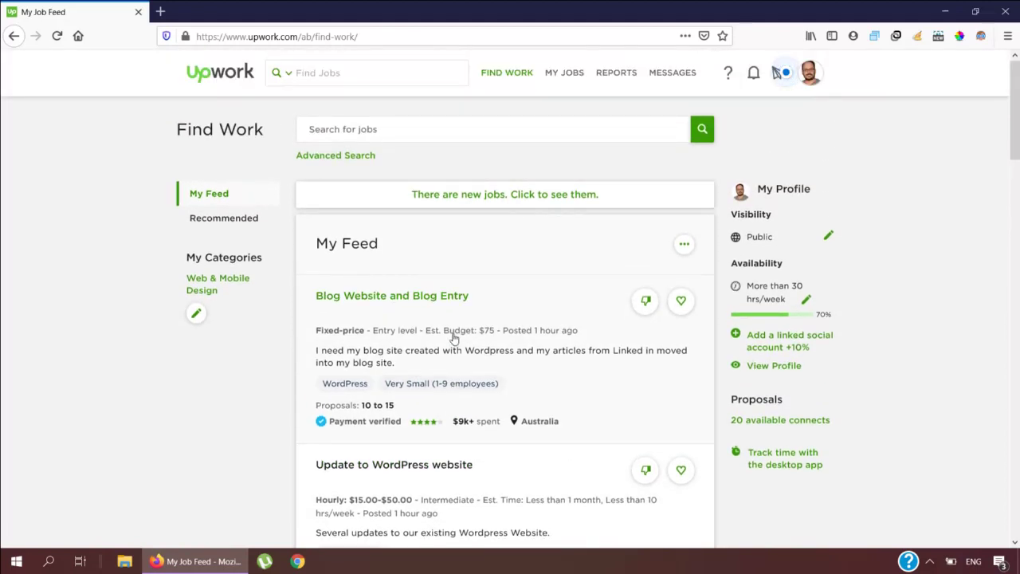
scroll(453, 340, "down", 1)
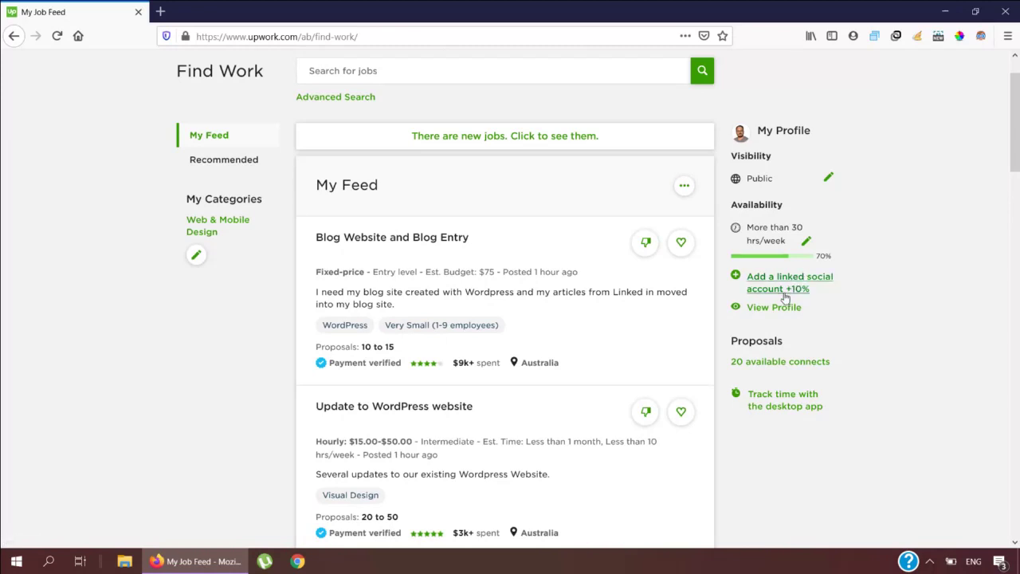
right_click(775, 312)
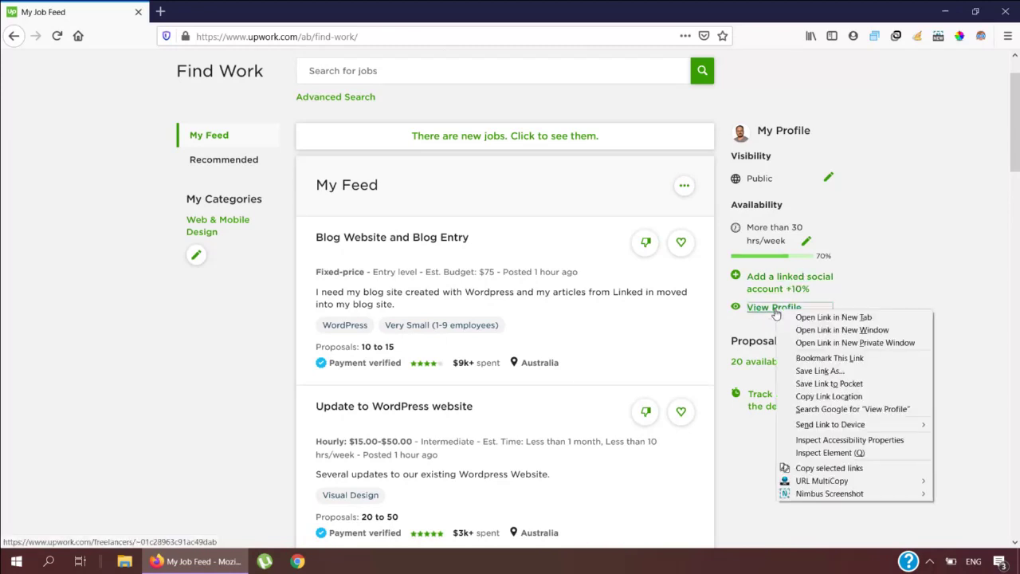
left_click(793, 318)
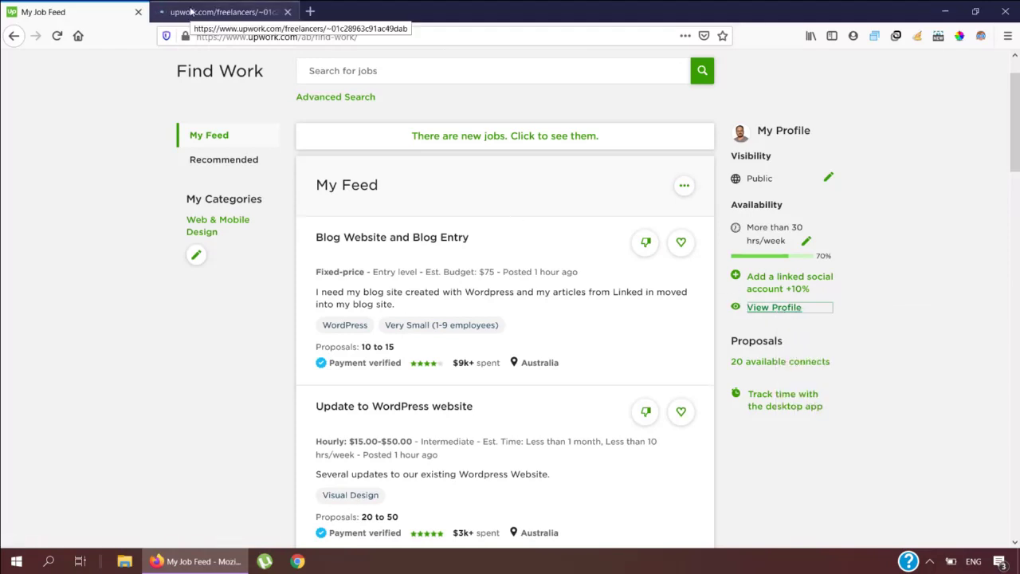
left_click(191, 11)
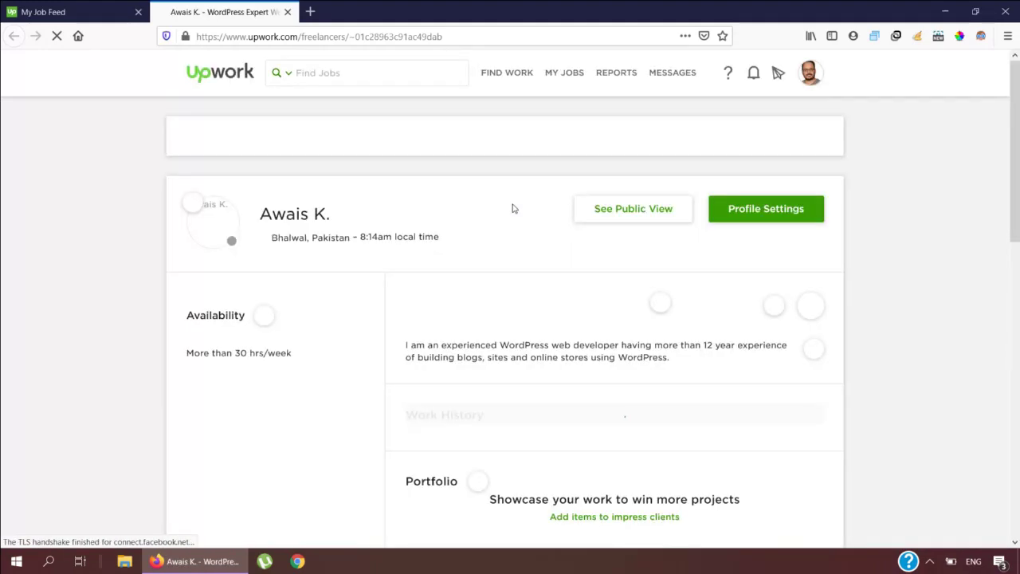
scroll(433, 299, "down", 7)
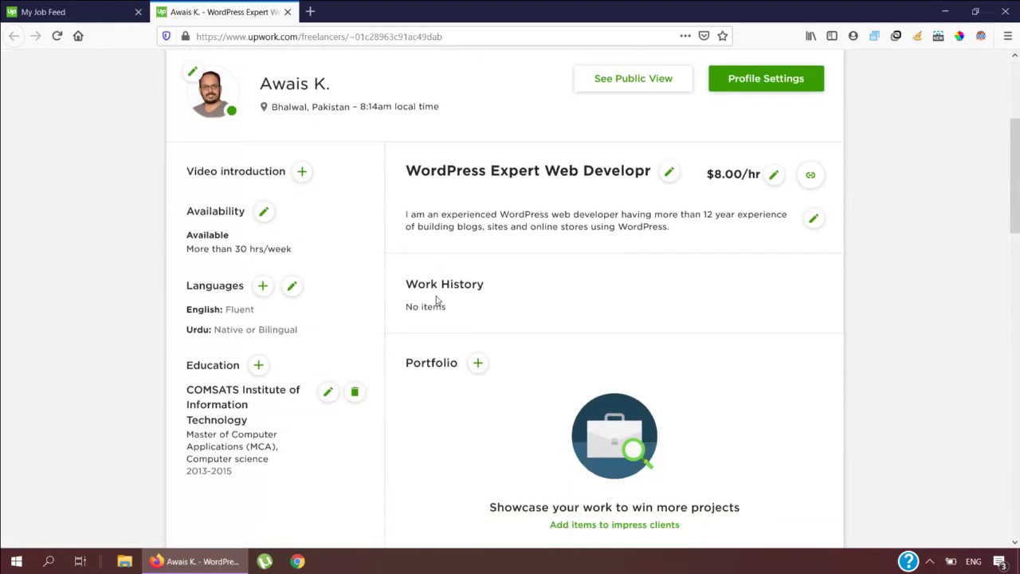
scroll(509, 226, "down", 4)
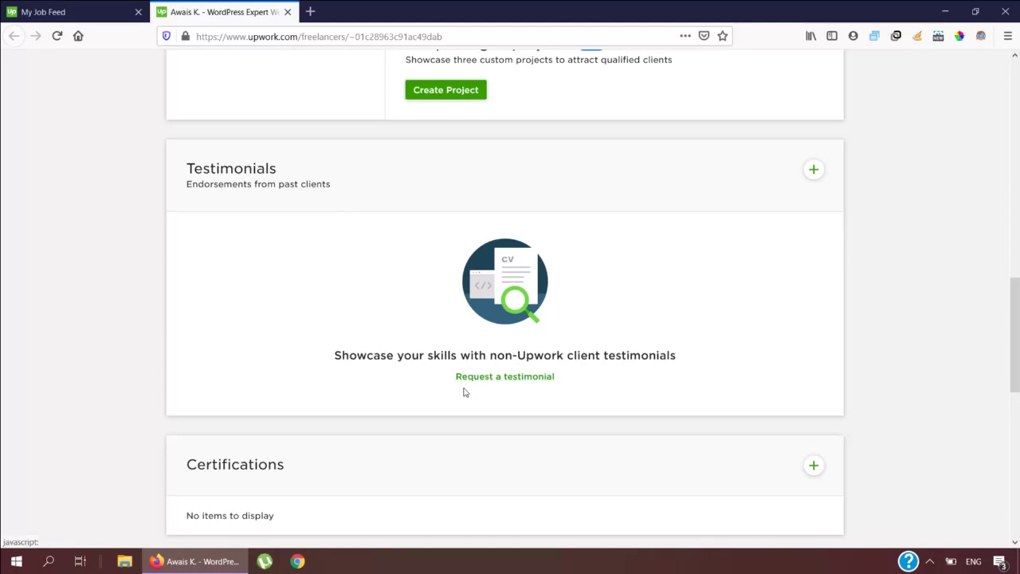
scroll(422, 367, "down", 1)
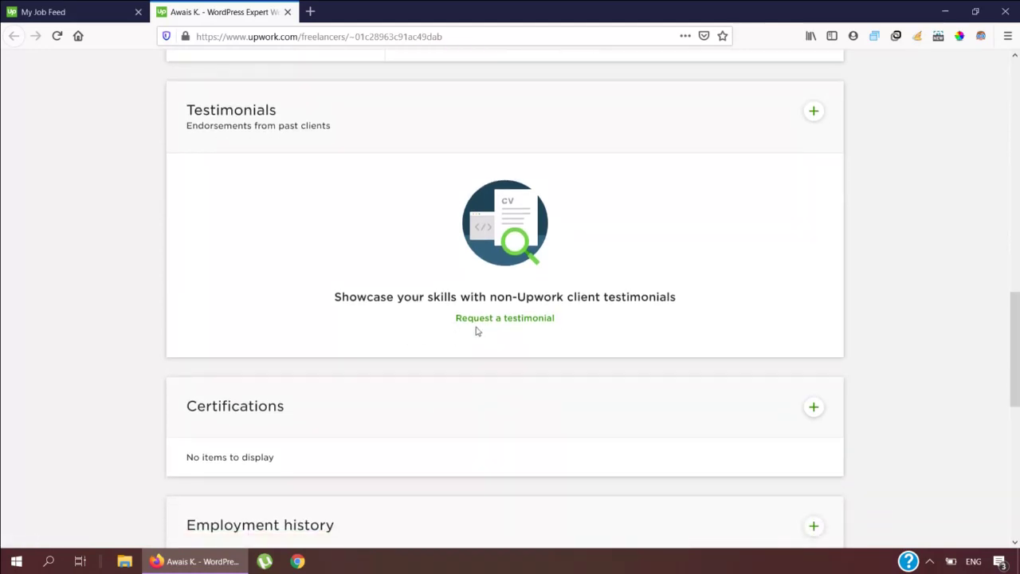
scroll(433, 353, "down", 2)
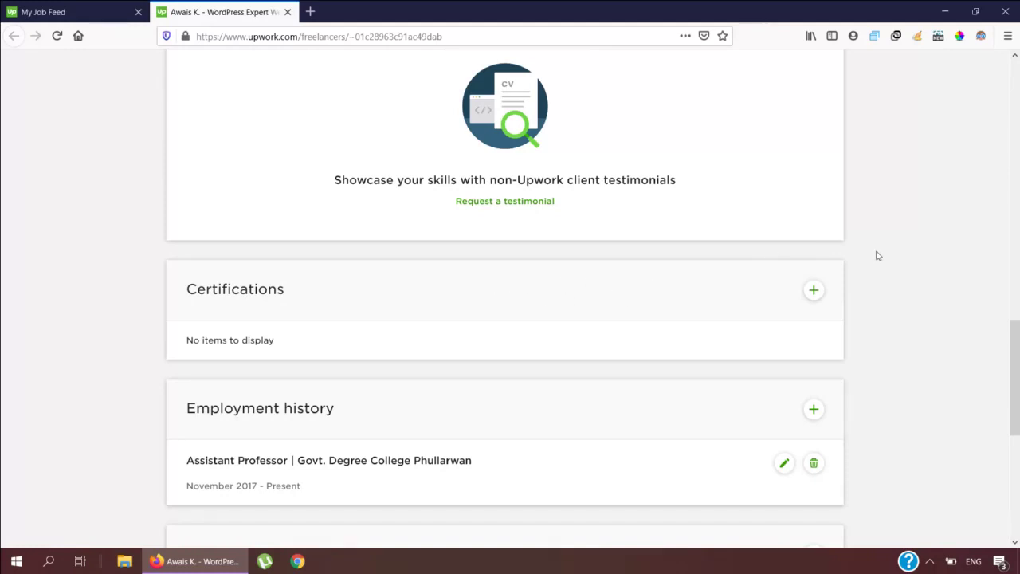
scroll(713, 310, "down", 1)
scroll(713, 310, "down", 3)
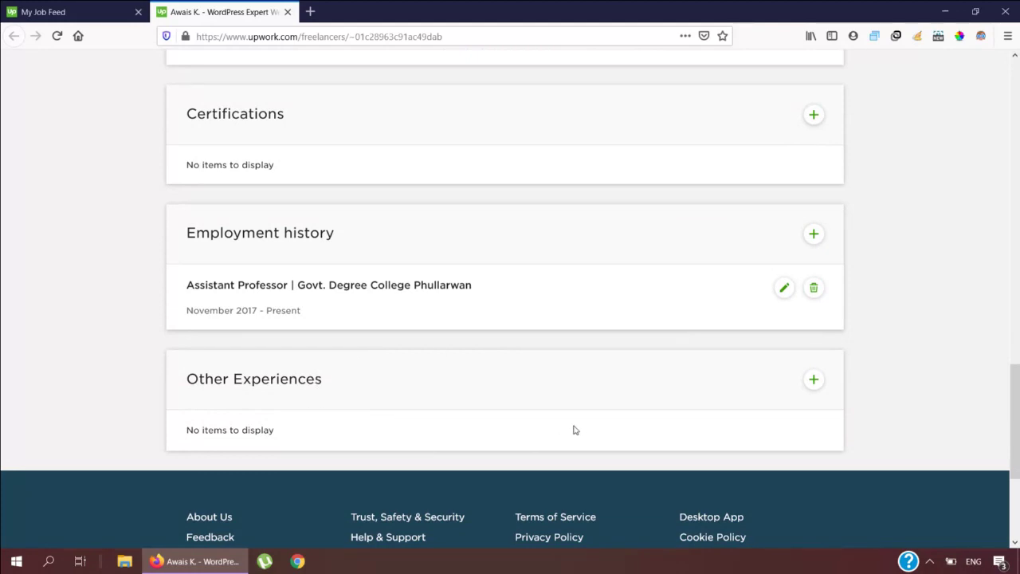
scroll(582, 429, "up", 1)
scroll(583, 428, "up", 3)
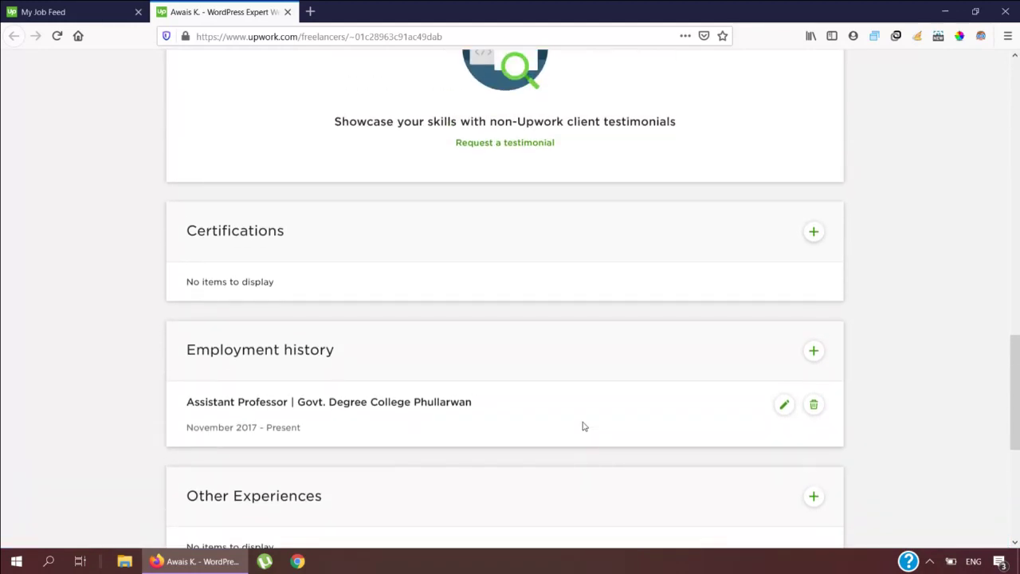
scroll(583, 423, "up", 1)
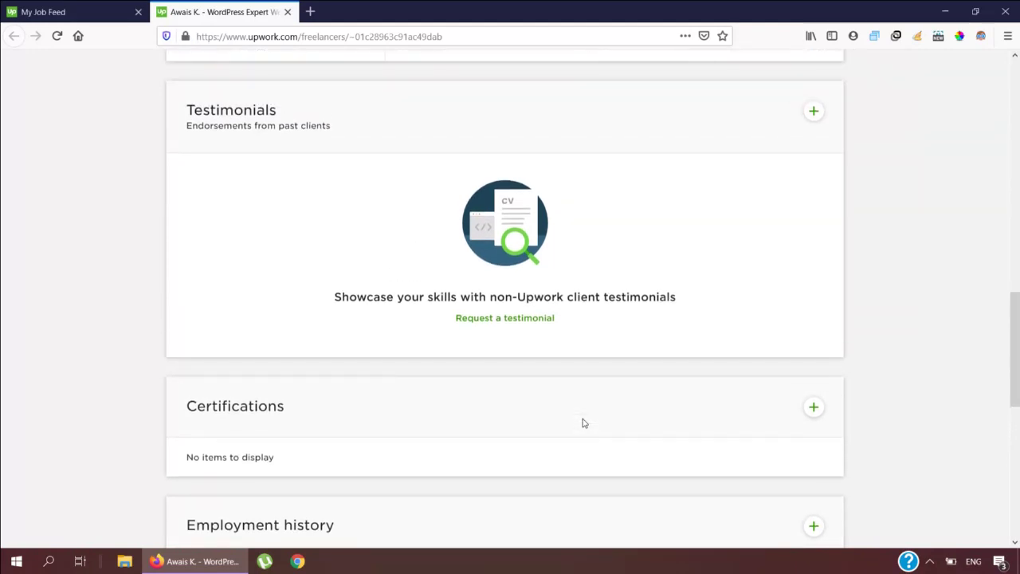
scroll(583, 423, "up", 5)
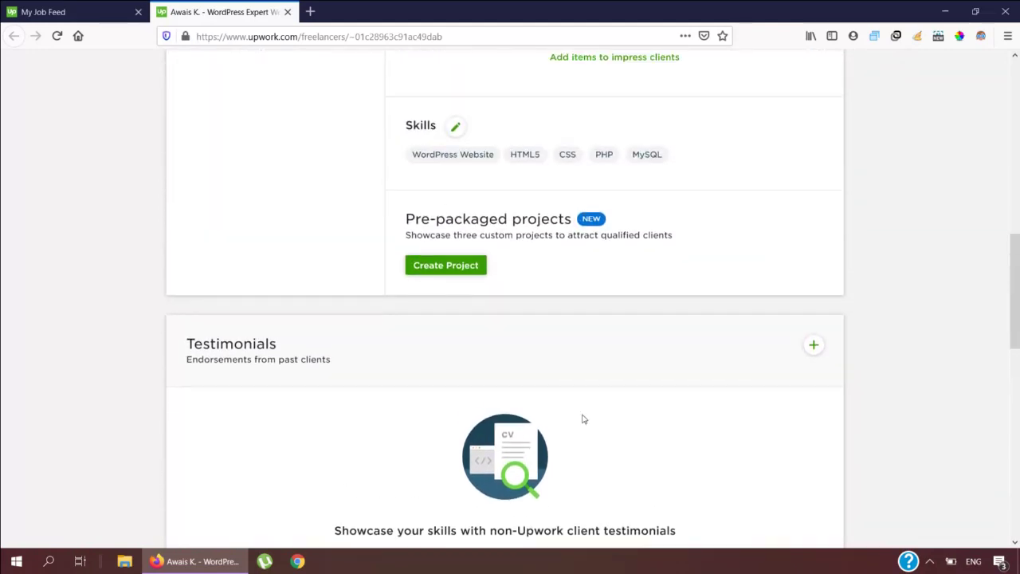
scroll(583, 419, "up", 2)
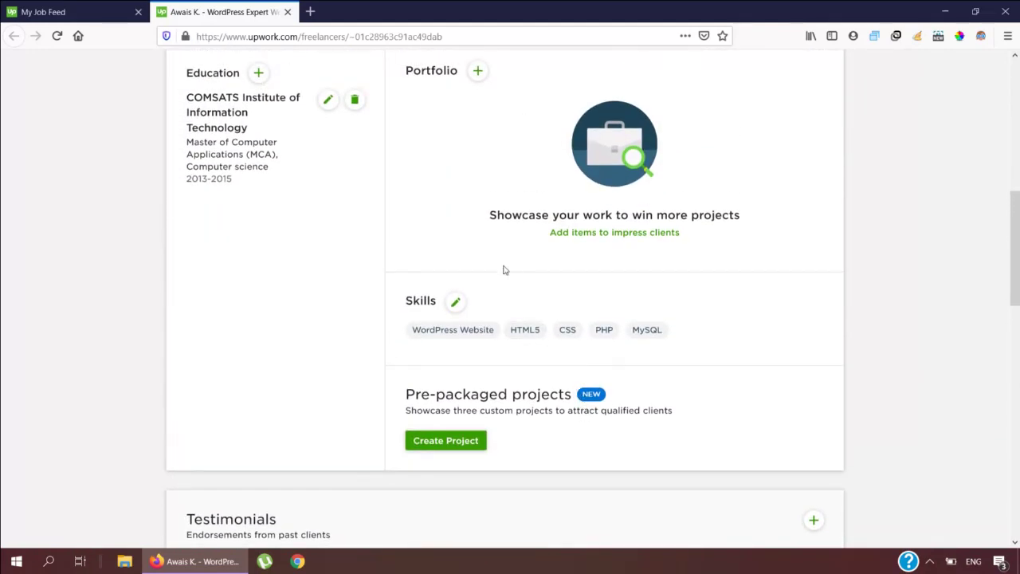
scroll(501, 269, "up", 1)
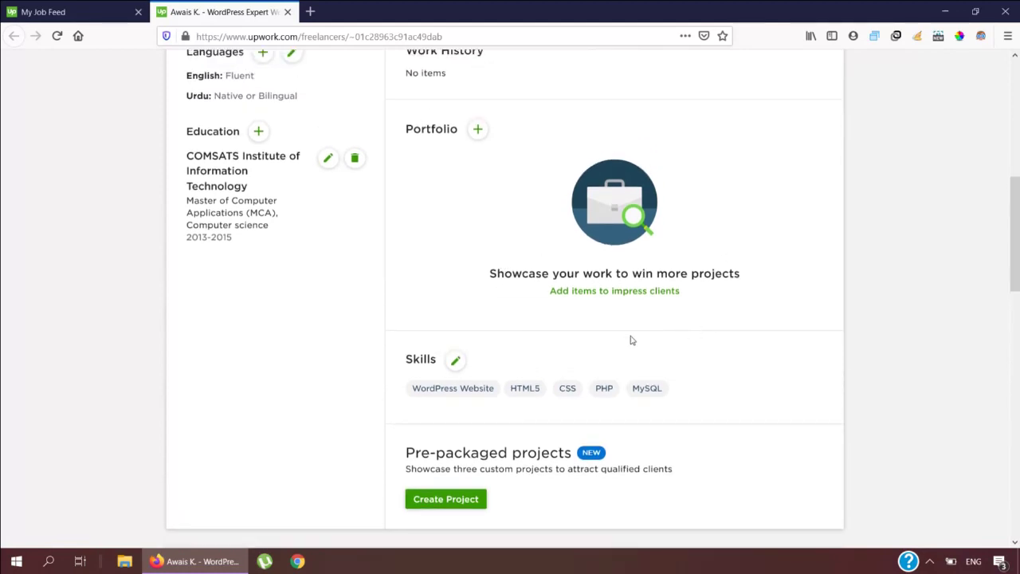
scroll(513, 151, "up", 1)
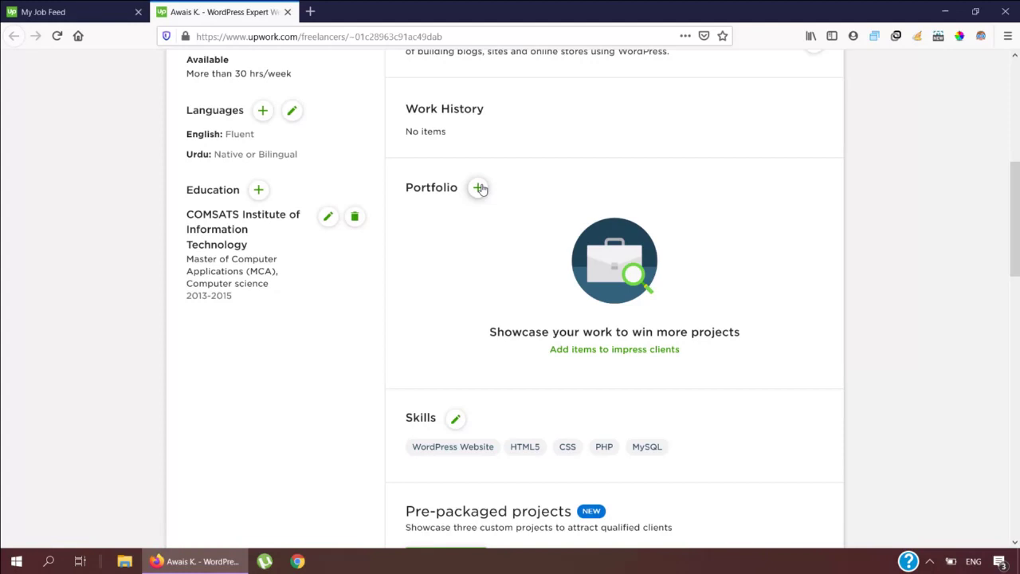
scroll(480, 188, "up", 1)
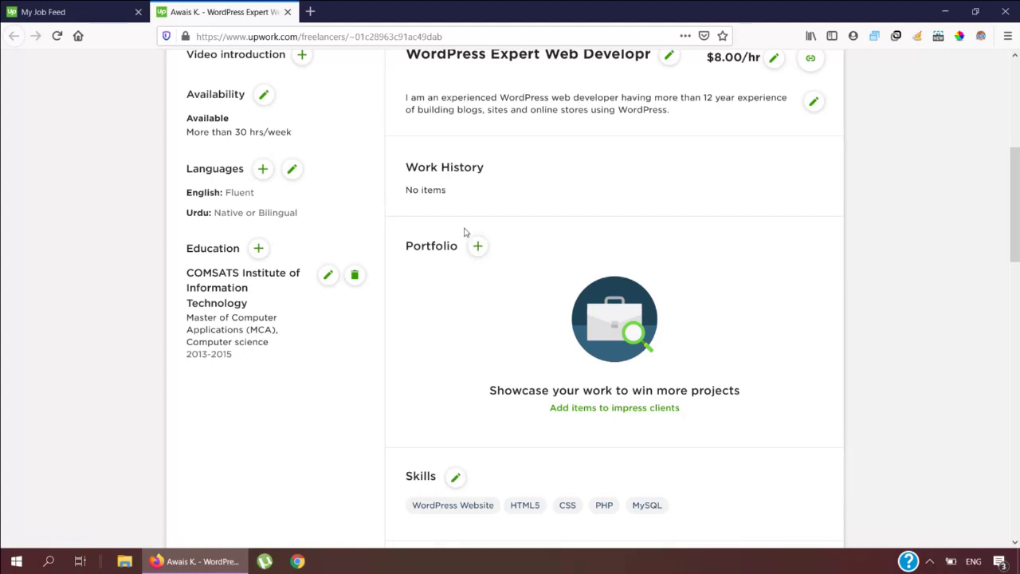
Start a first specialized profile from the Portfolio section's Highlight your portfolio prompt.
left_click(478, 247)
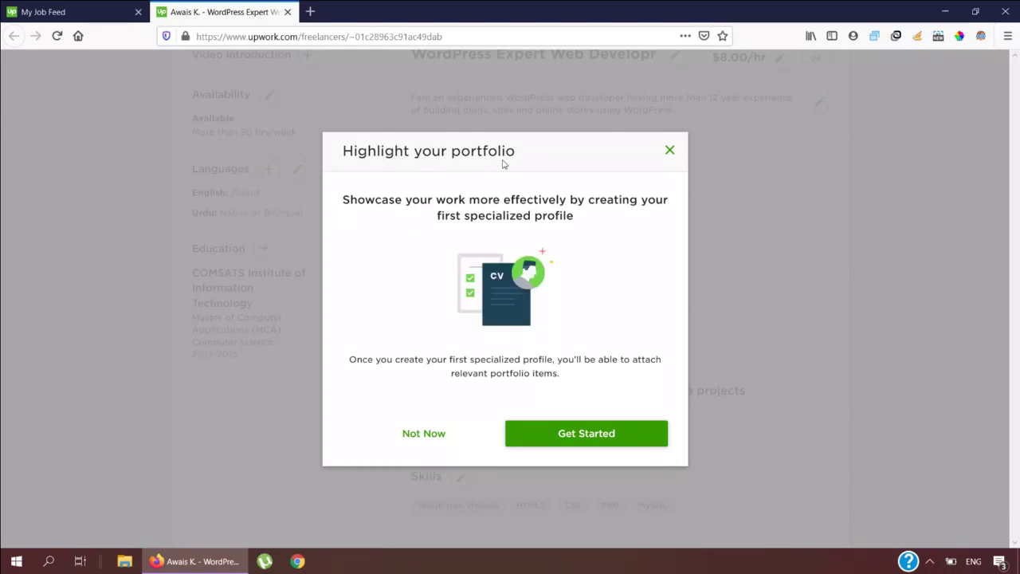
left_click(562, 434)
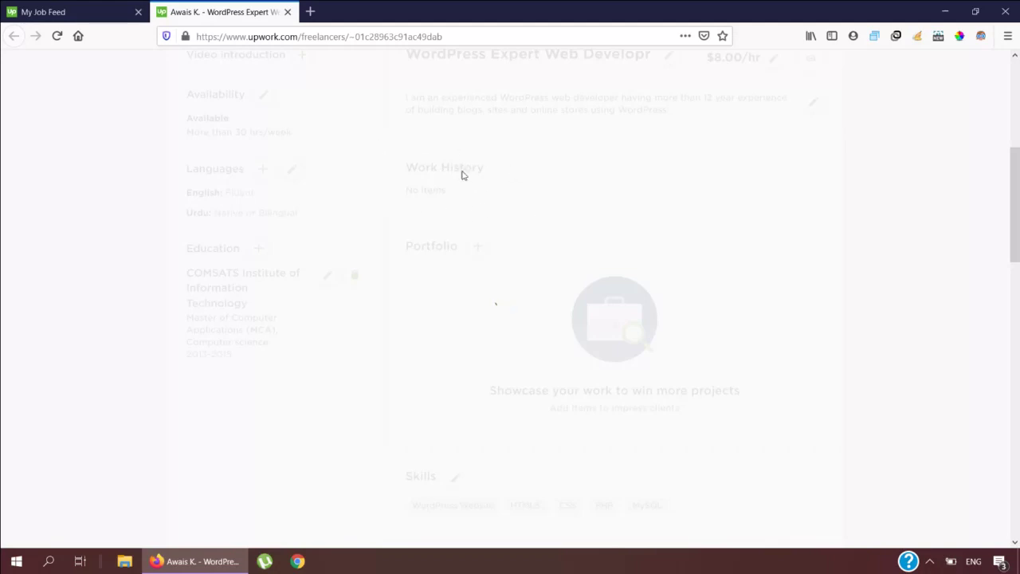
Glance at My Job Feed, then return to the profile's Create a specialized profile dialog.
left_click(61, 11)
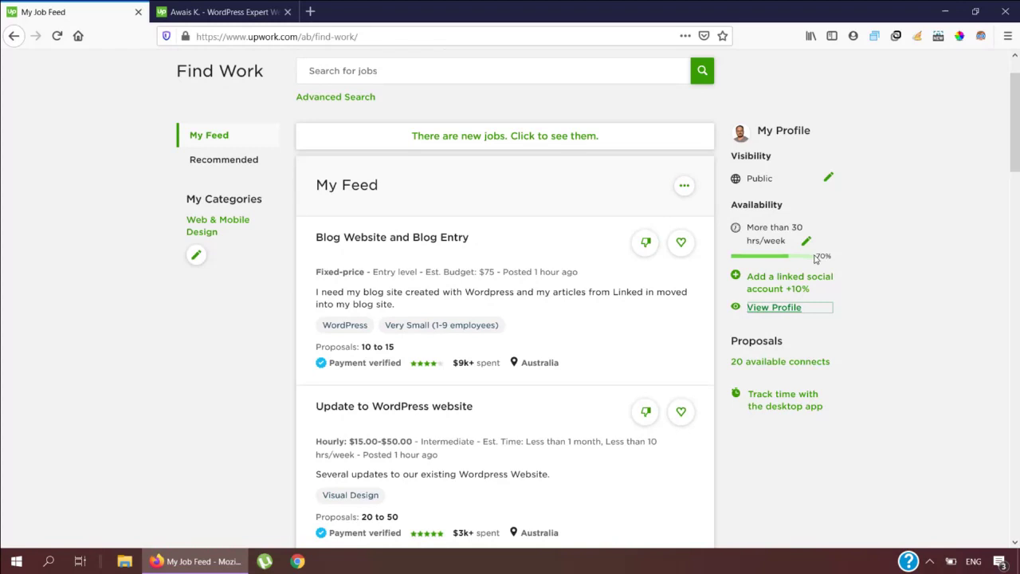
left_click(231, 14)
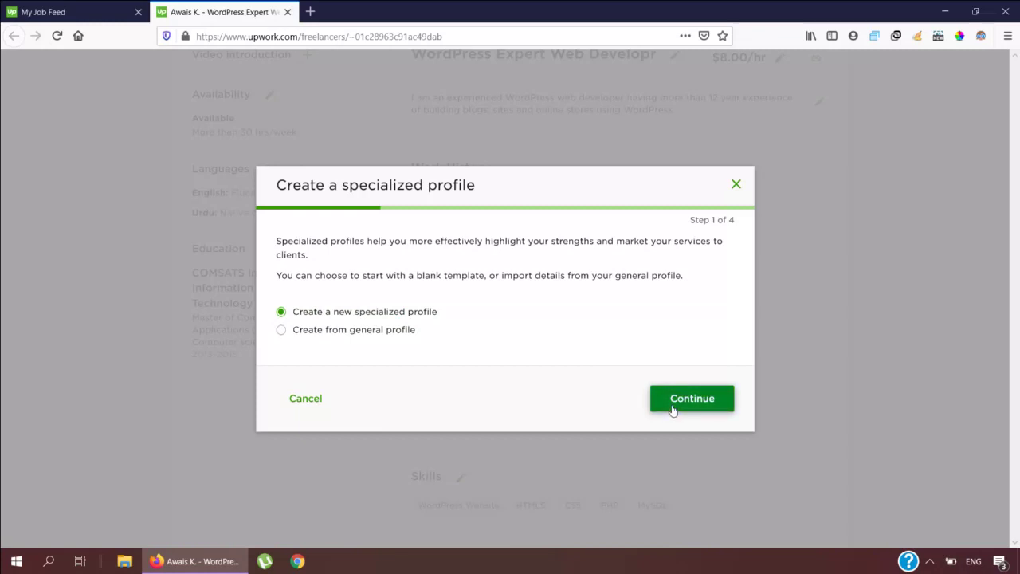
Choose Create a new specialized profile instead of importing, and continue to the specialty step.
left_click(282, 332)
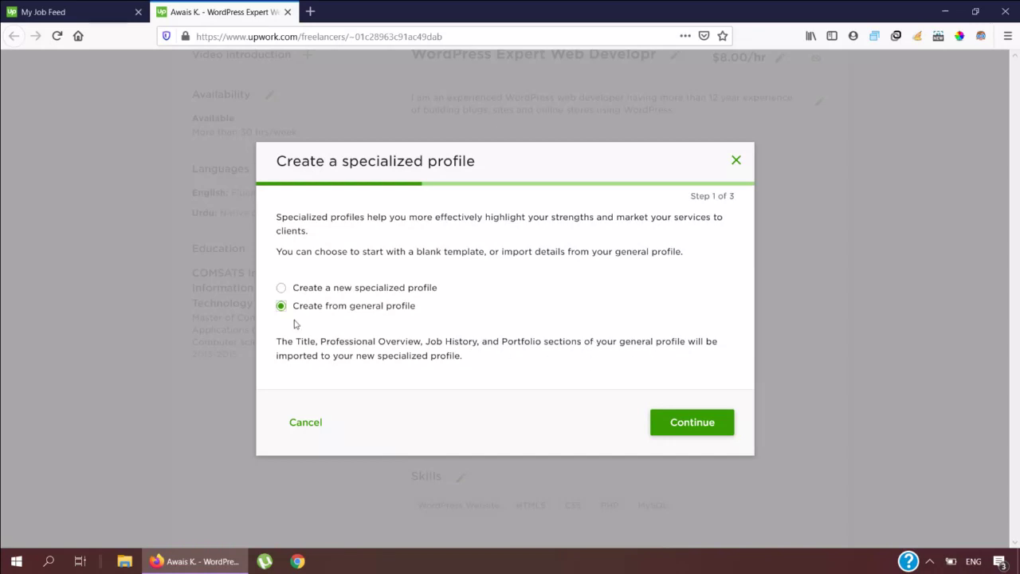
left_click(283, 289)
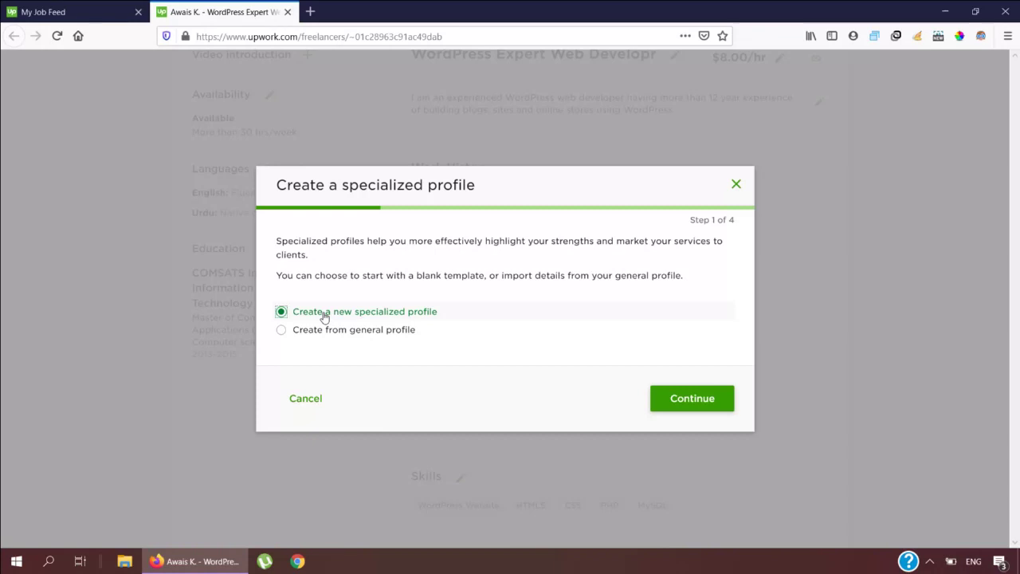
left_click(673, 401)
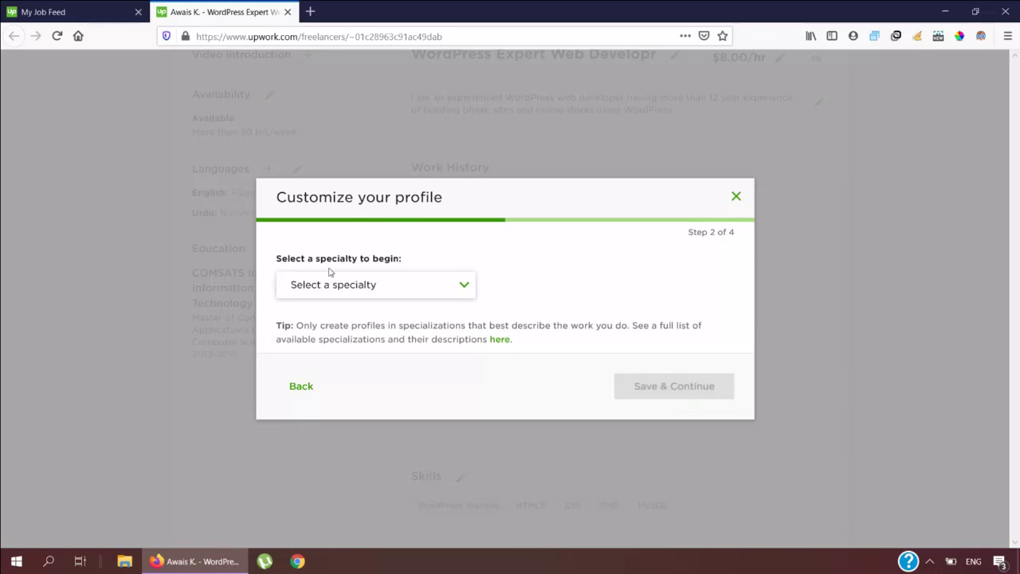
Search the specialty list for 'web' and pick Web Design.
left_click(457, 292)
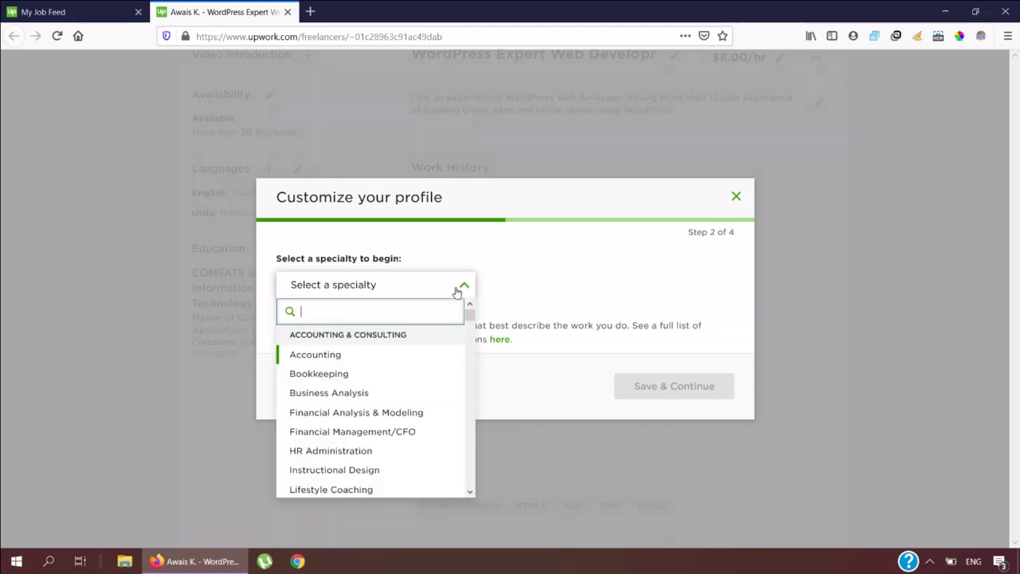
scroll(413, 385, "down", 3)
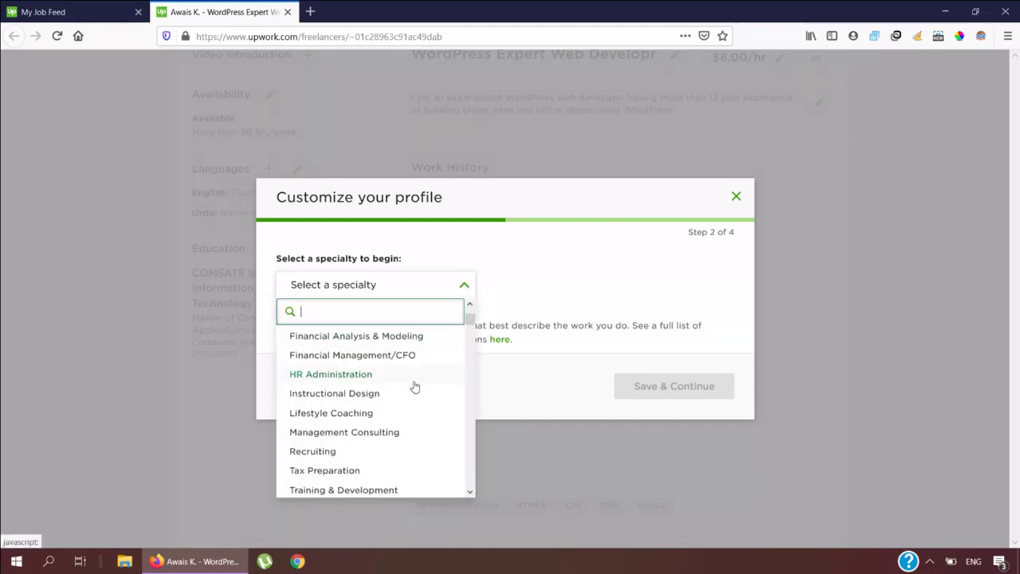
scroll(412, 387, "down", 3)
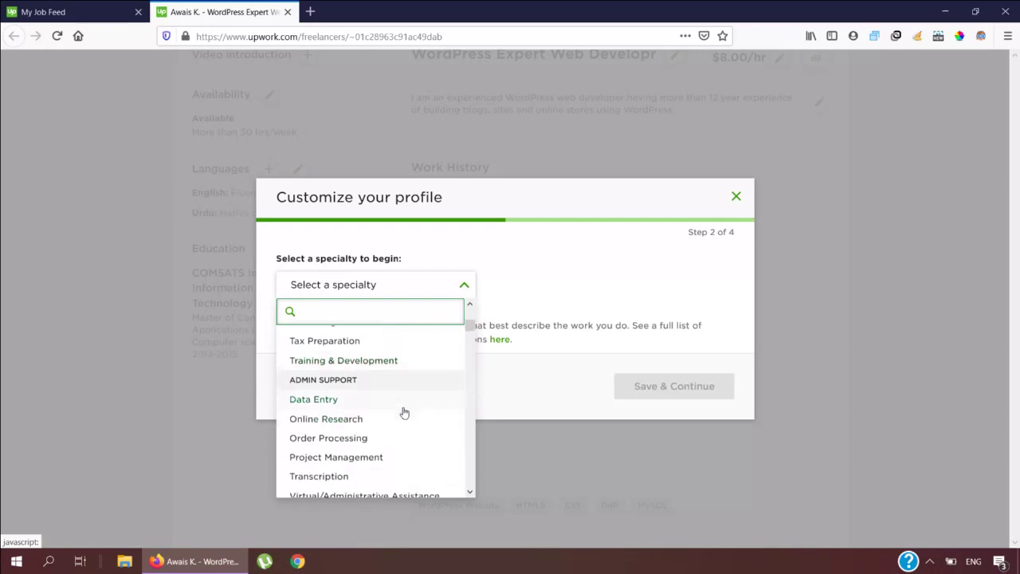
scroll(398, 426, "down", 3)
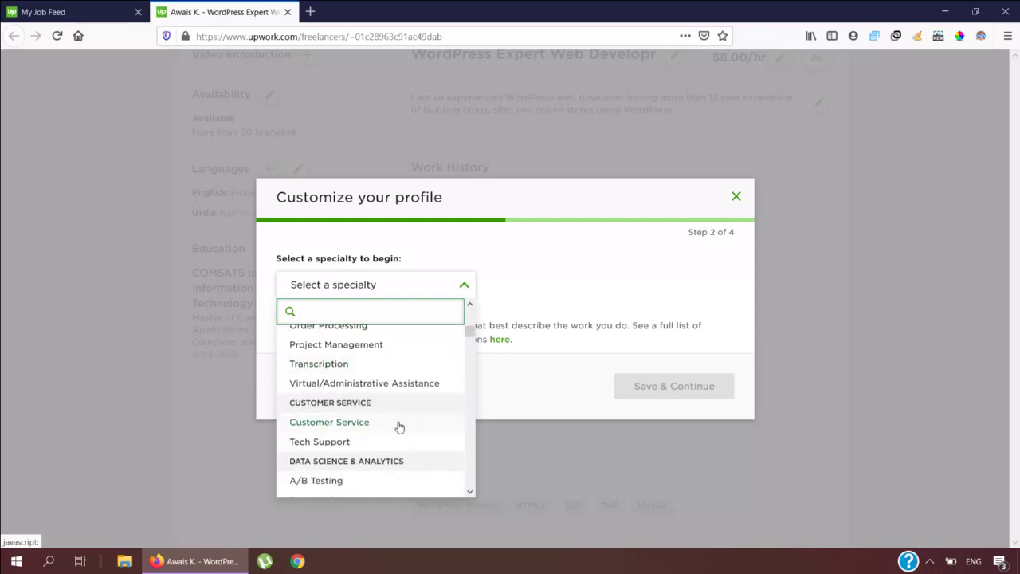
scroll(440, 430, "down", 3)
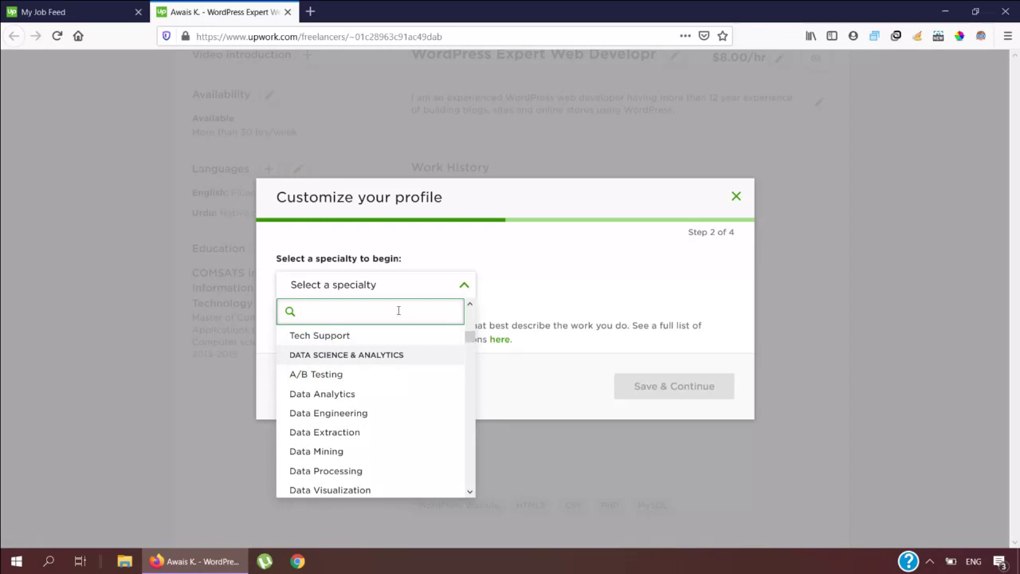
type("word")
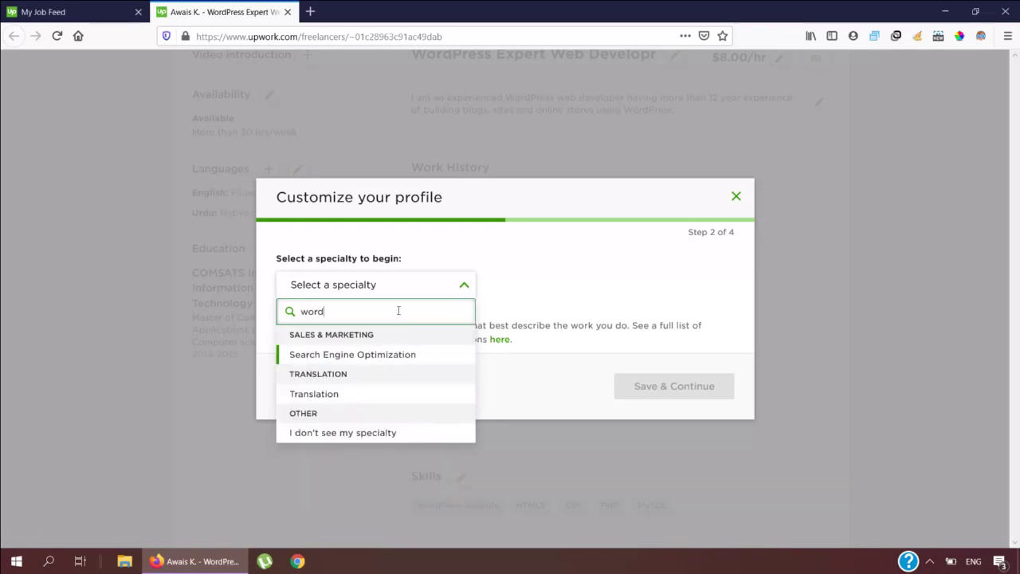
key("BackSpace")
key("BackSpace")
type("eb")
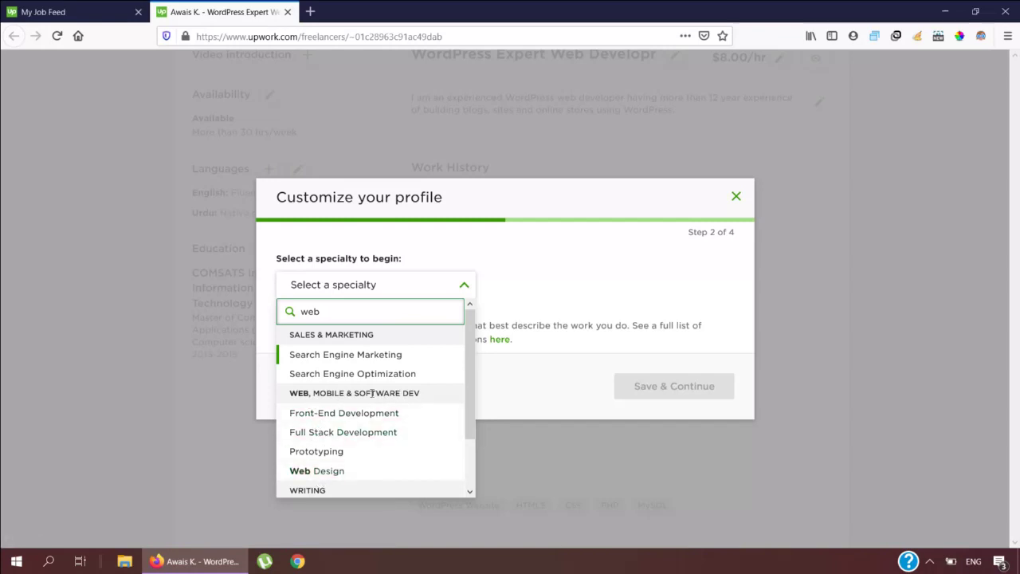
left_click(314, 473)
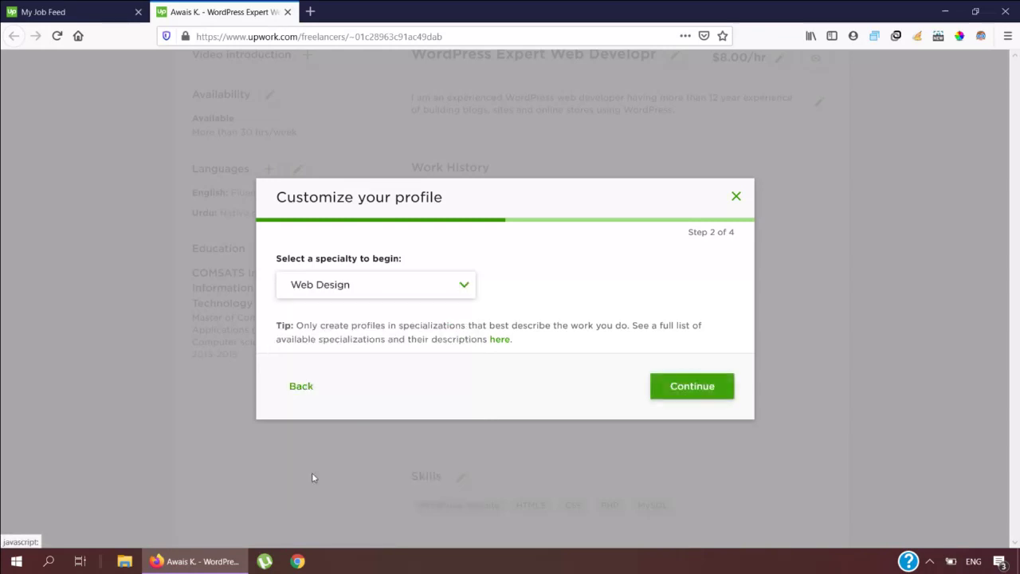
Continue to the skills step and add WordPress as a skill.
left_click(721, 390)
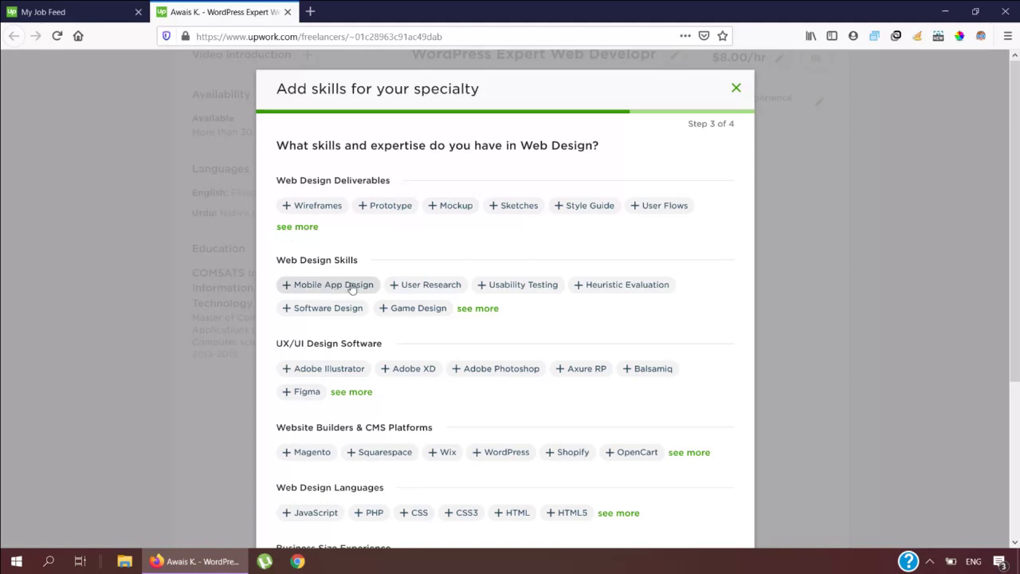
scroll(326, 285, "down", 1)
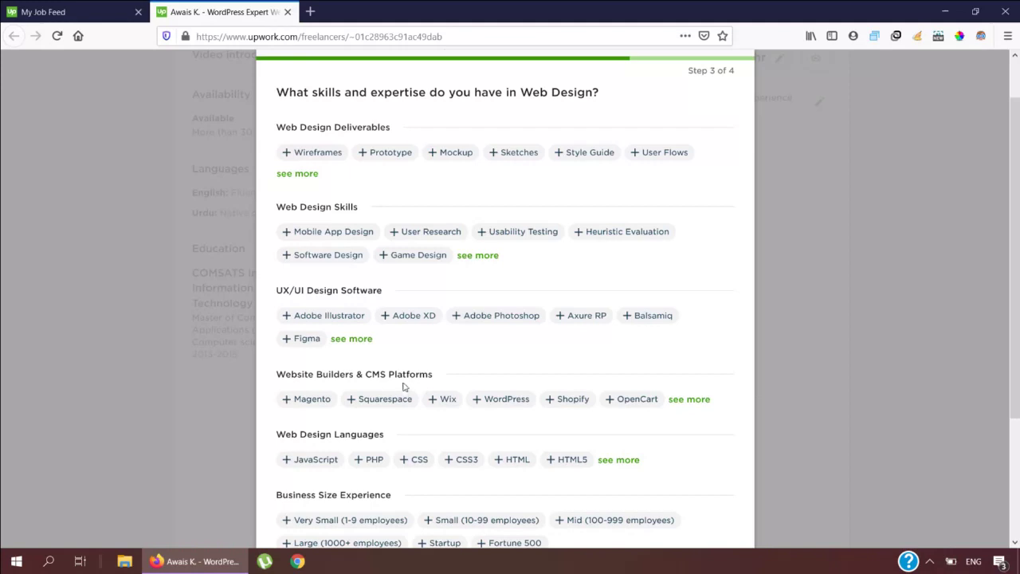
left_click(499, 402)
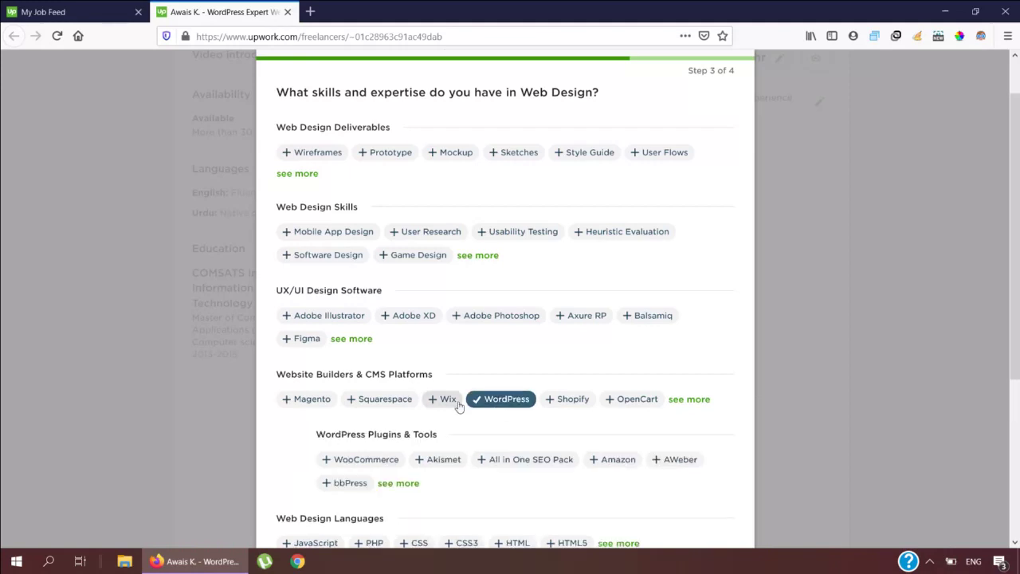
scroll(492, 390, "down", 2)
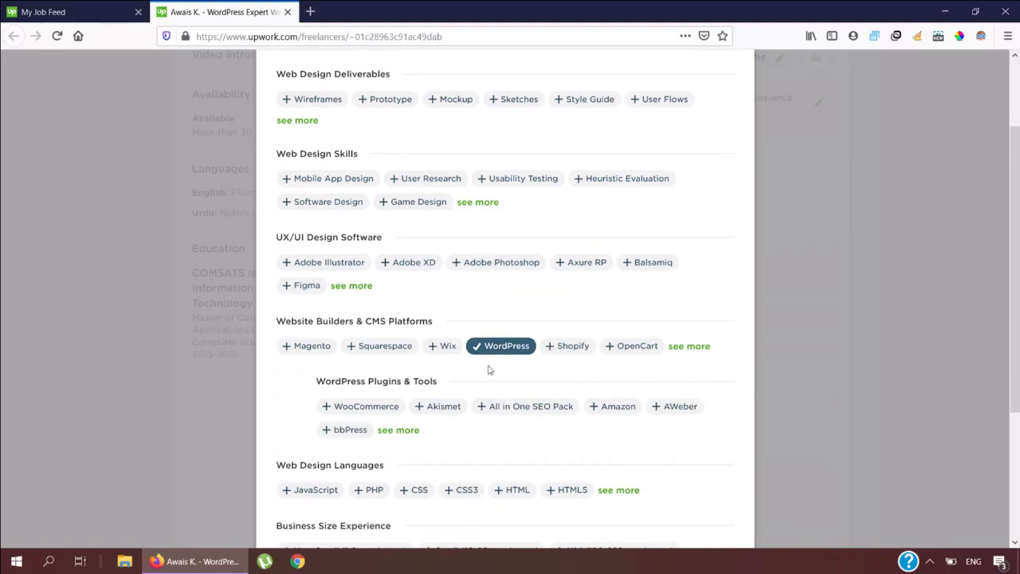
scroll(489, 370, "down", 1)
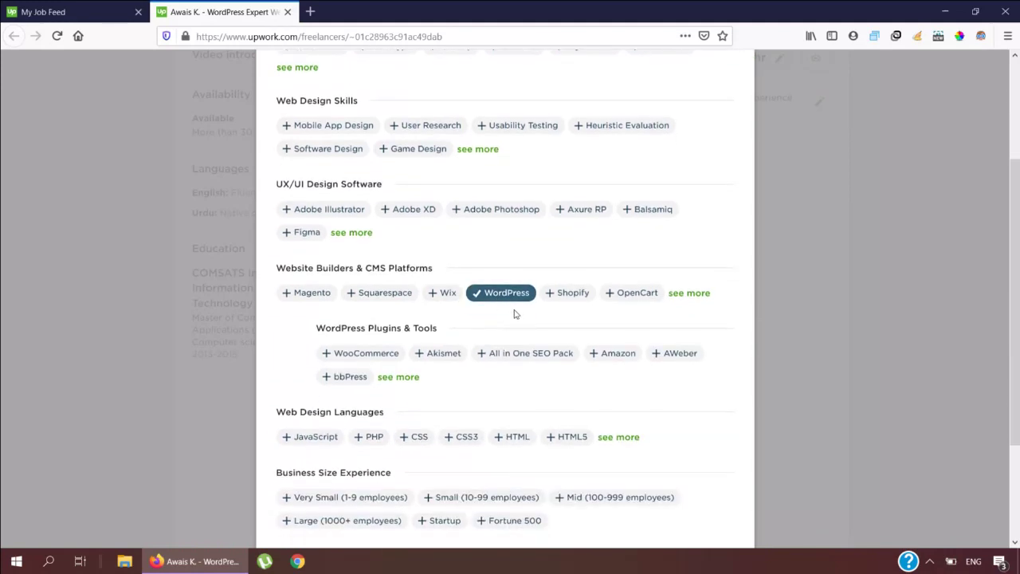
Add WooCommerce, Akismet, All in One SEO Pack, Amazon, AWeber, bbPress, Yoast SEO, YouTube, Vimeo, Slider Revolution, W3 Total Cache.
left_click(339, 360)
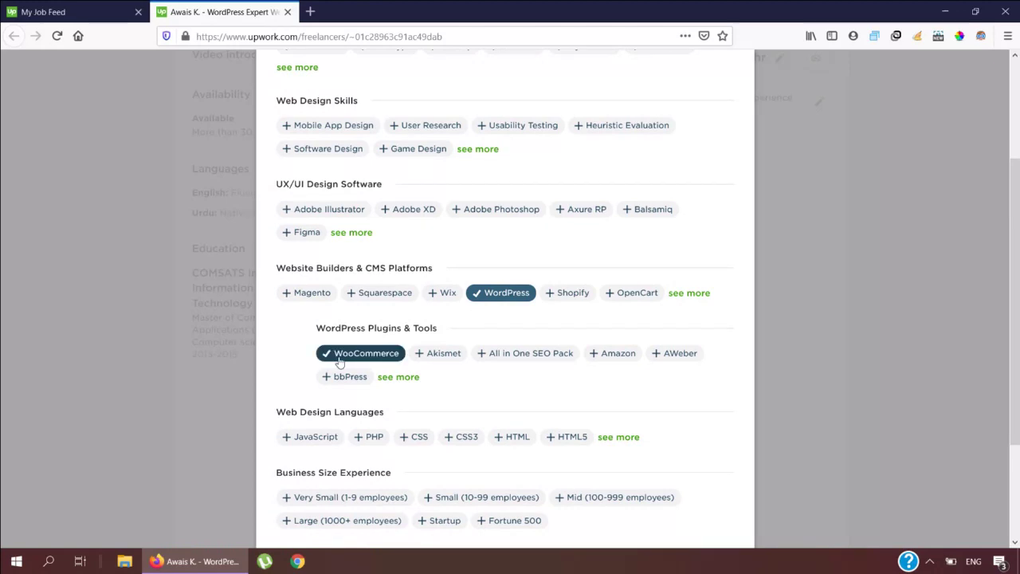
left_click(436, 356)
left_click(529, 355)
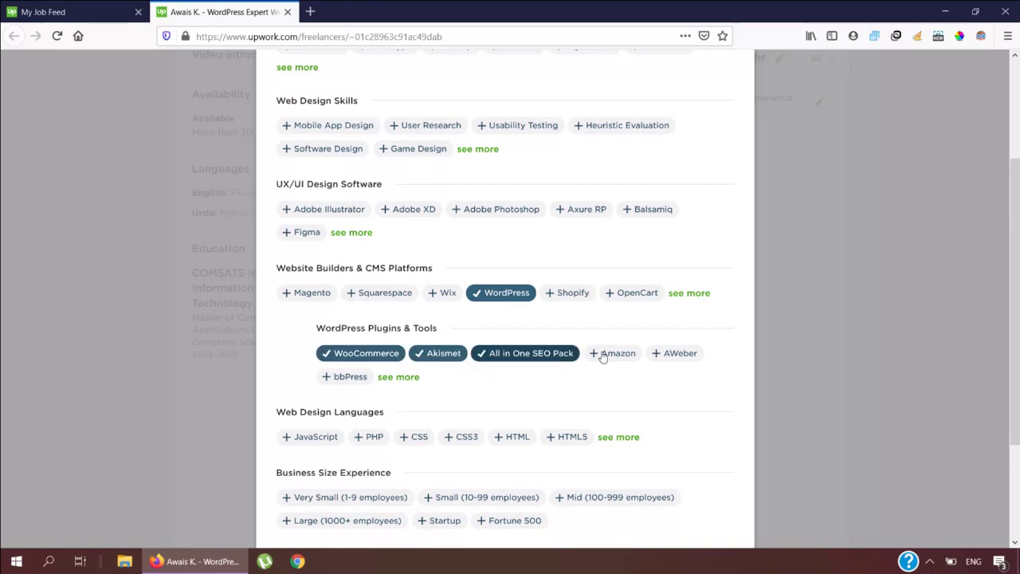
left_click(606, 357)
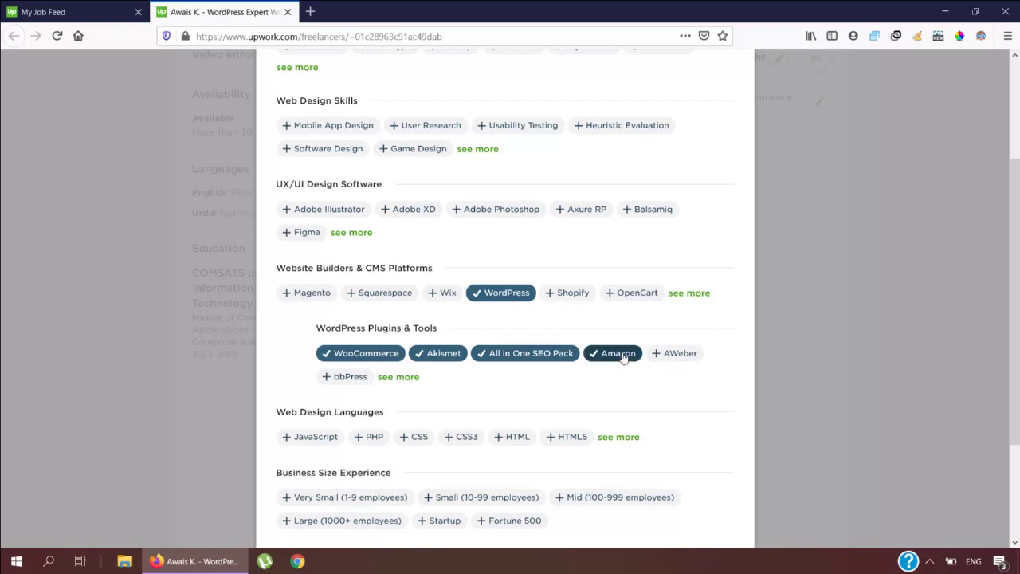
left_click(678, 355)
left_click(348, 377)
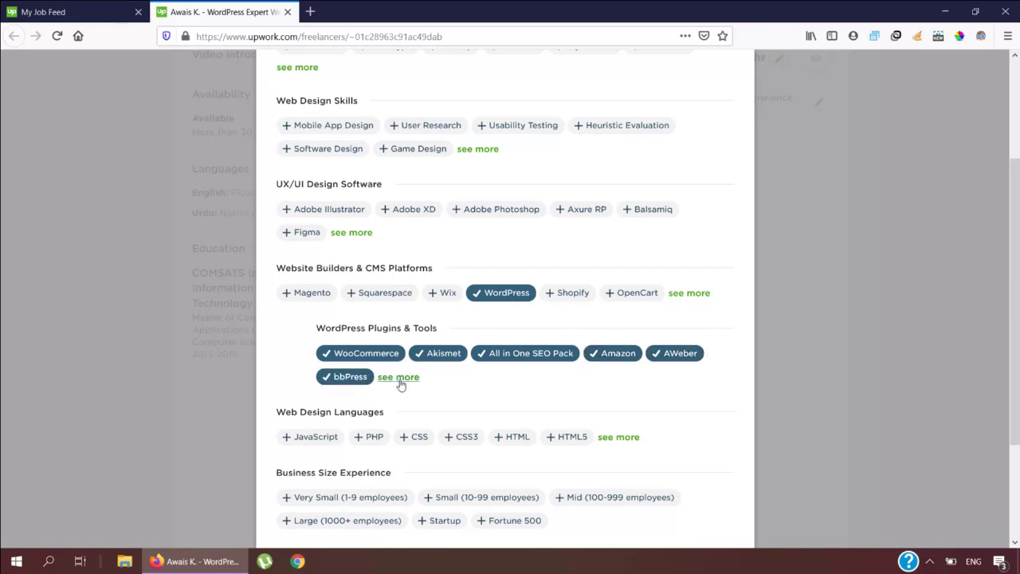
left_click(399, 378)
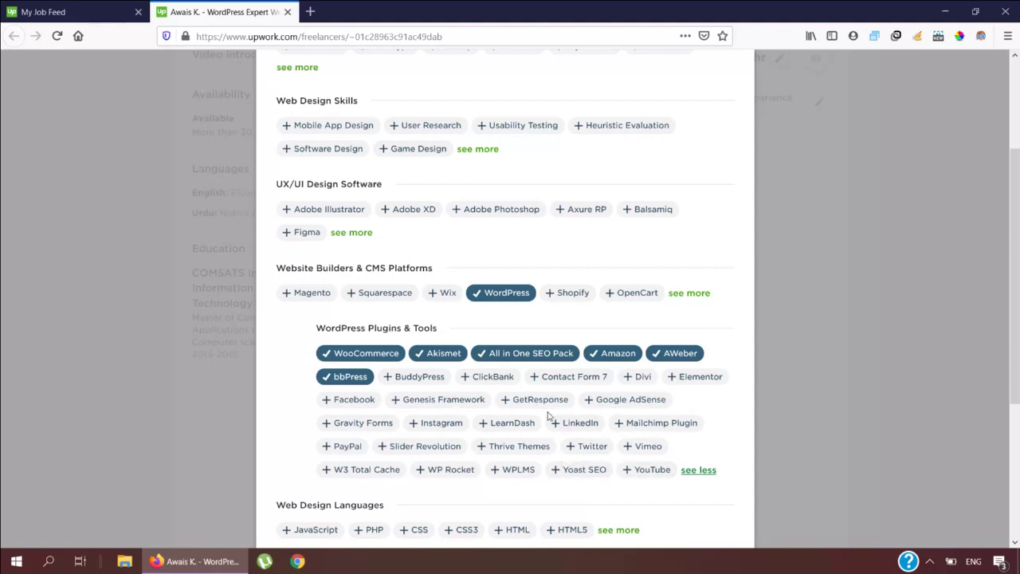
left_click(577, 473)
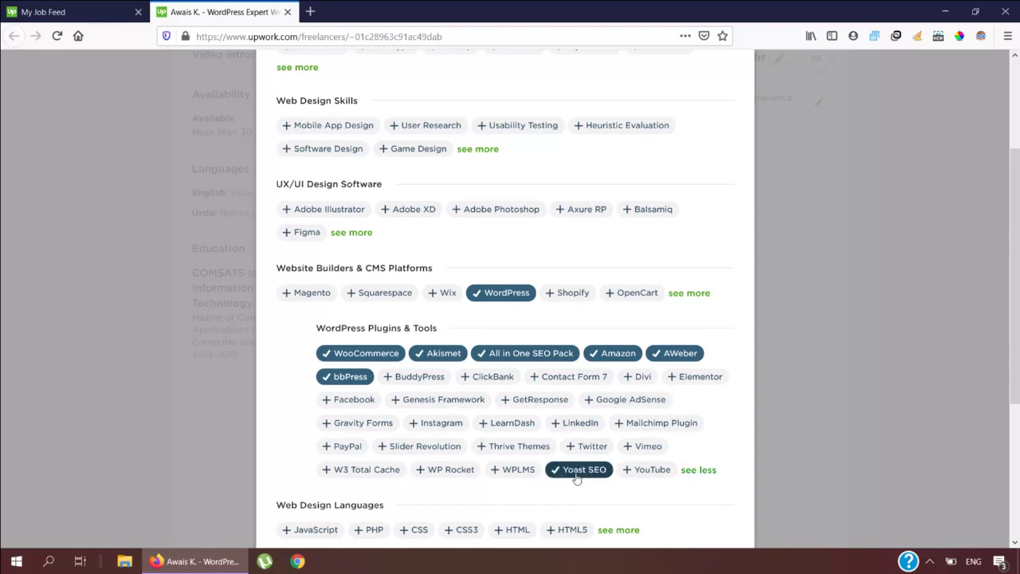
left_click(644, 472)
left_click(647, 447)
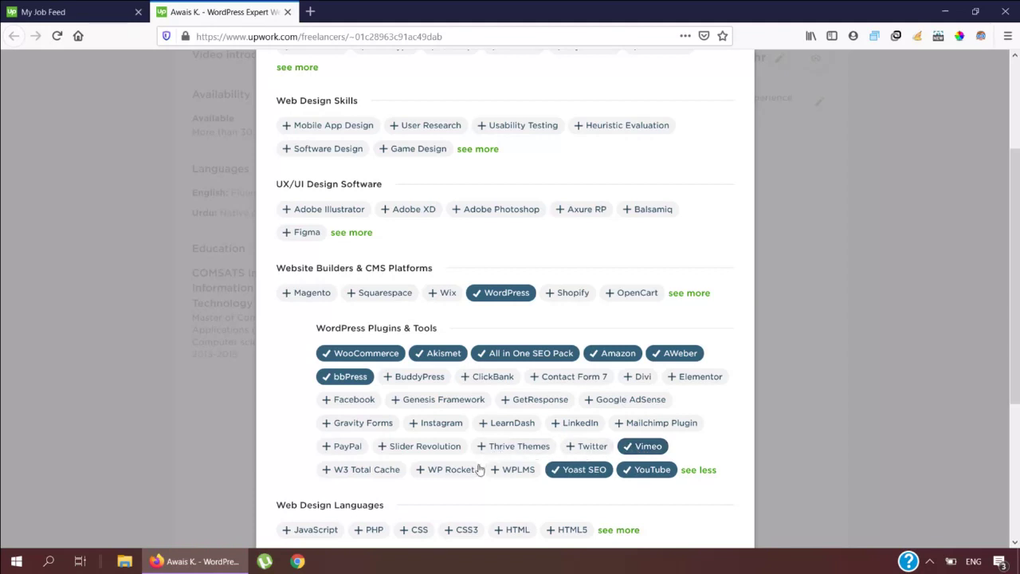
left_click(407, 449)
left_click(359, 475)
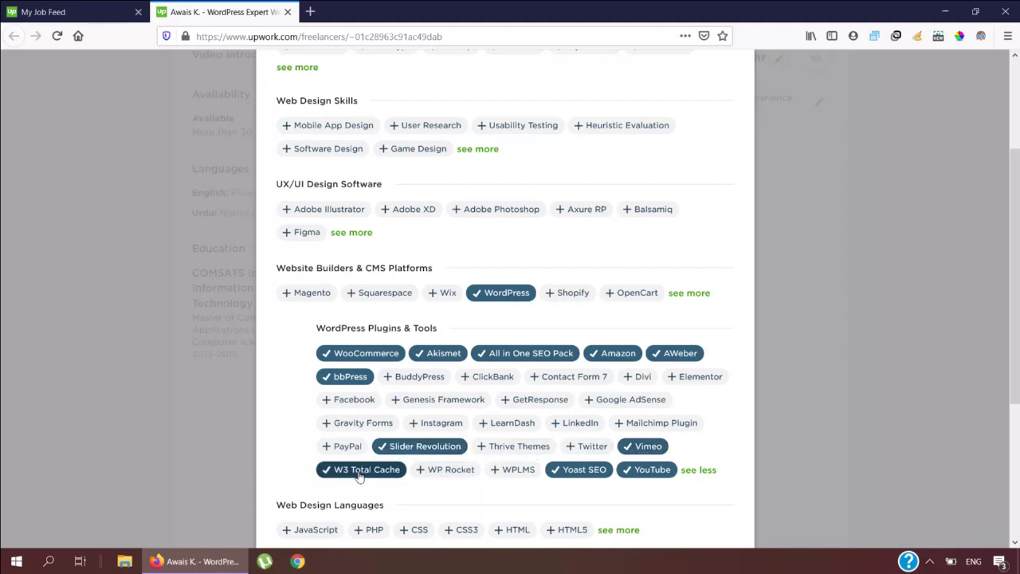
Add Gravity Forms, Facebook, Genesis Framework, Google AdSense, Contact Form 7, Divi, Elementor and BuddyPress plugins.
left_click(355, 425)
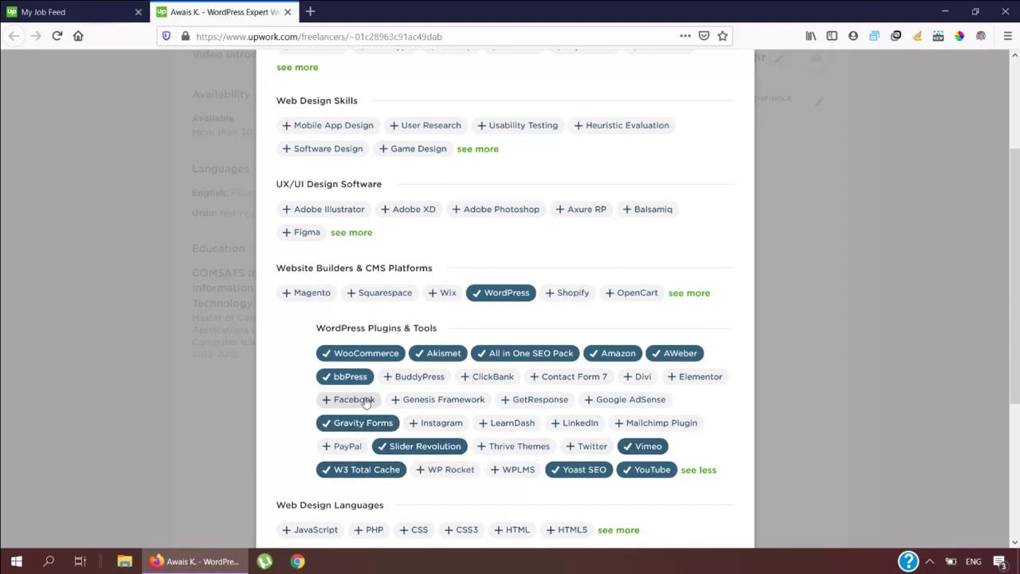
left_click(364, 400)
left_click(445, 403)
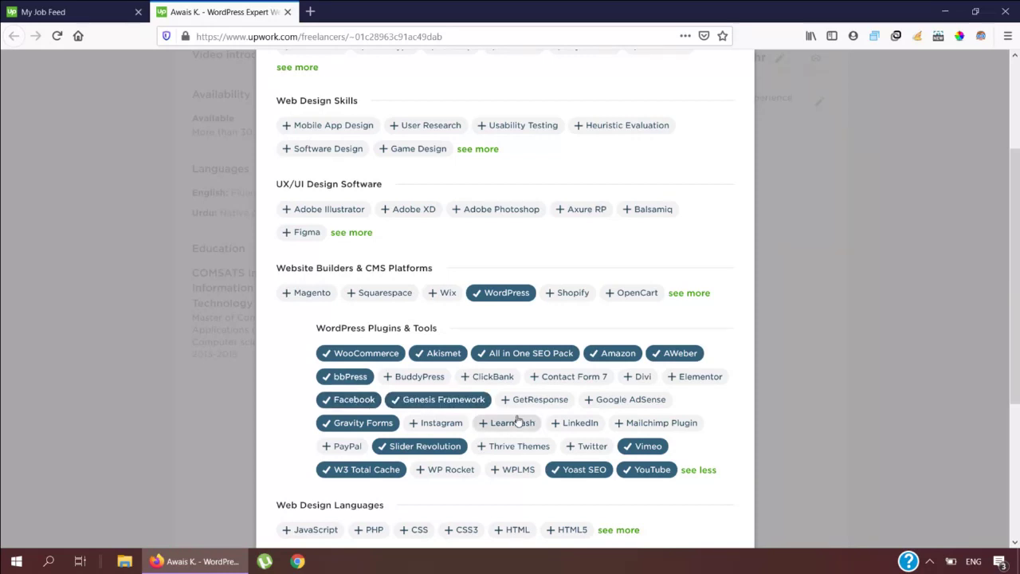
left_click(629, 402)
left_click(566, 383)
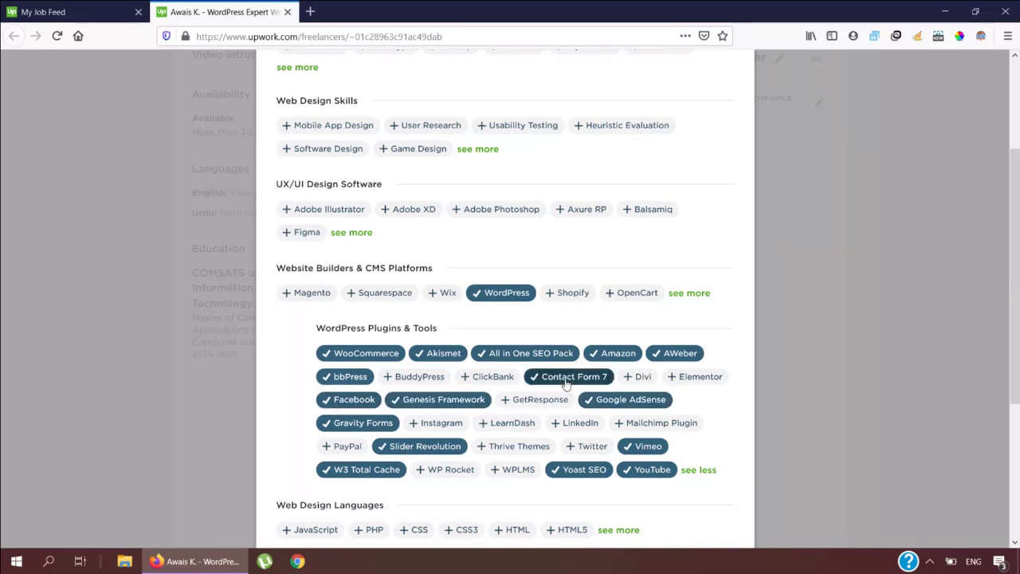
left_click(636, 381)
left_click(704, 380)
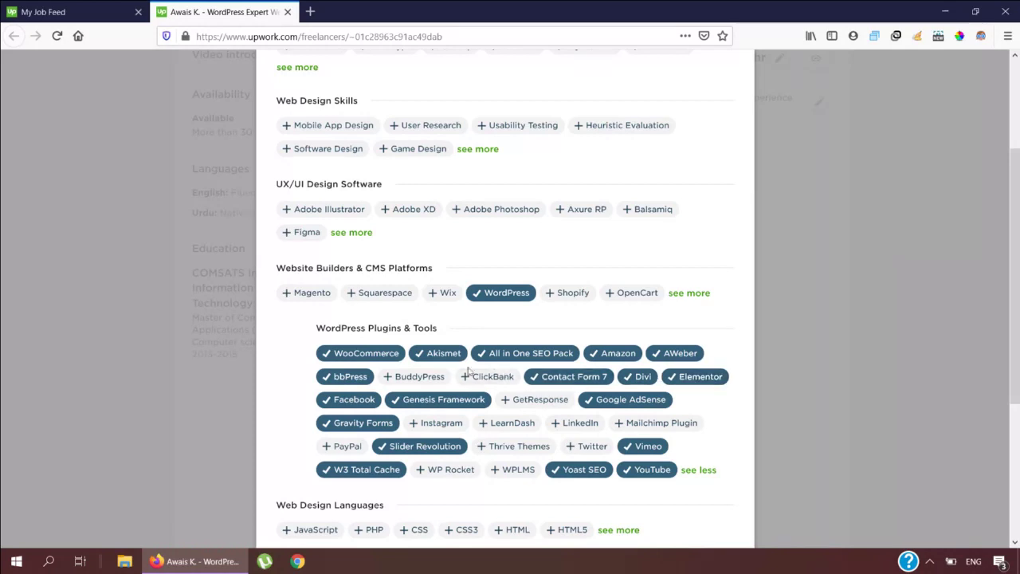
left_click(436, 379)
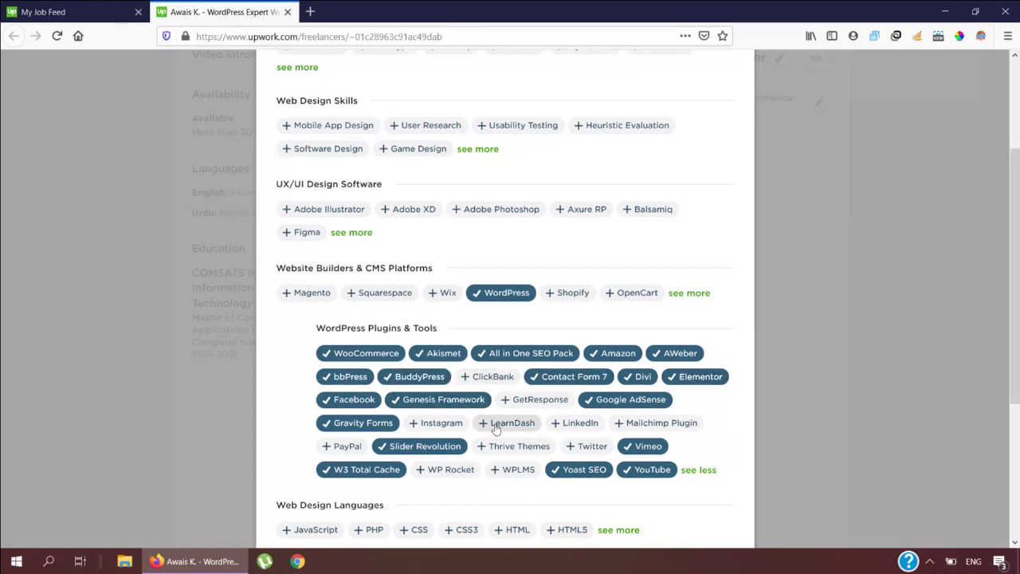
scroll(507, 435, "down", 1)
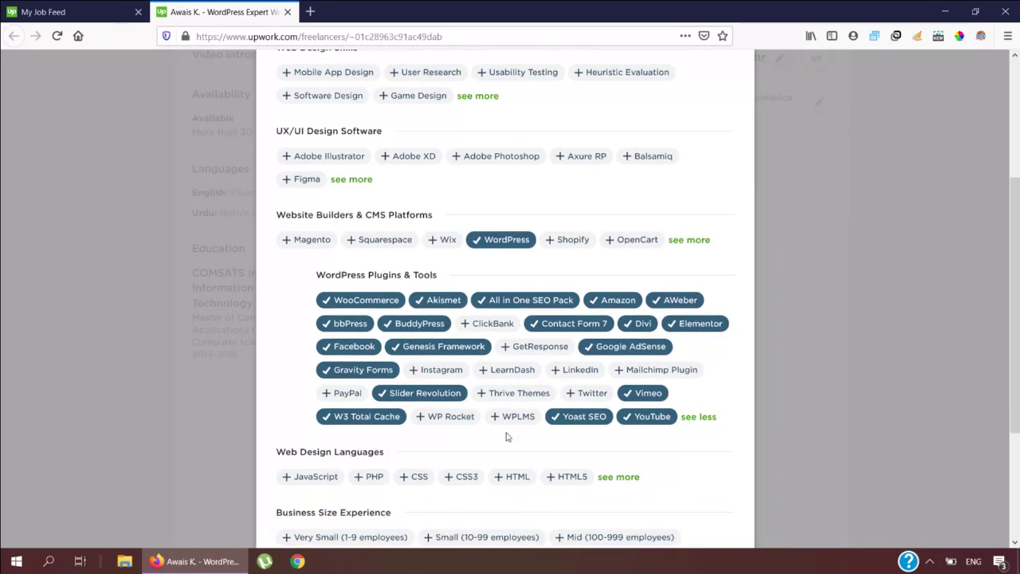
Mark business size experience as Small (10-99 employees).
scroll(506, 436, "down", 1)
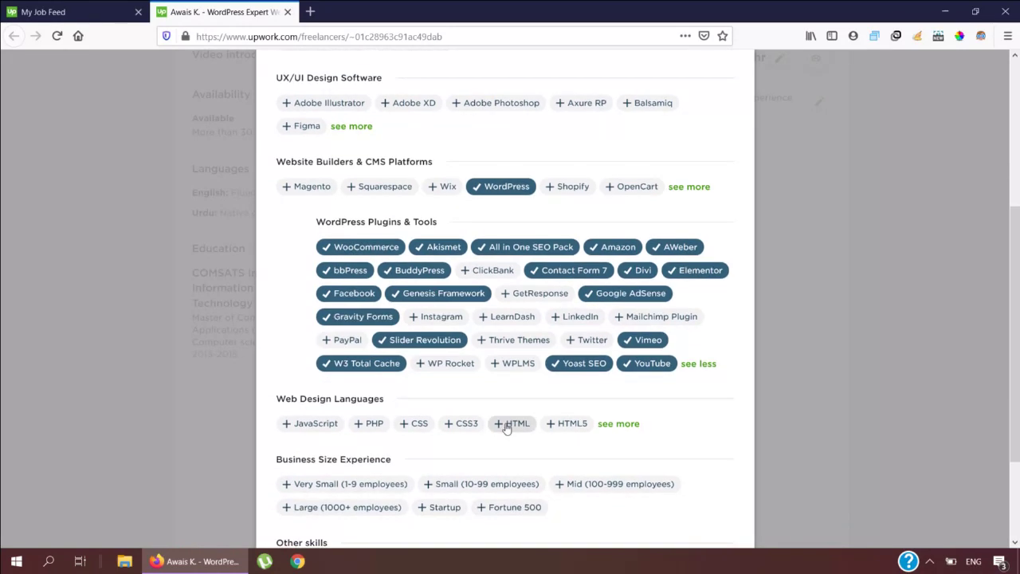
scroll(510, 421, "down", 1)
scroll(307, 427, "down", 2)
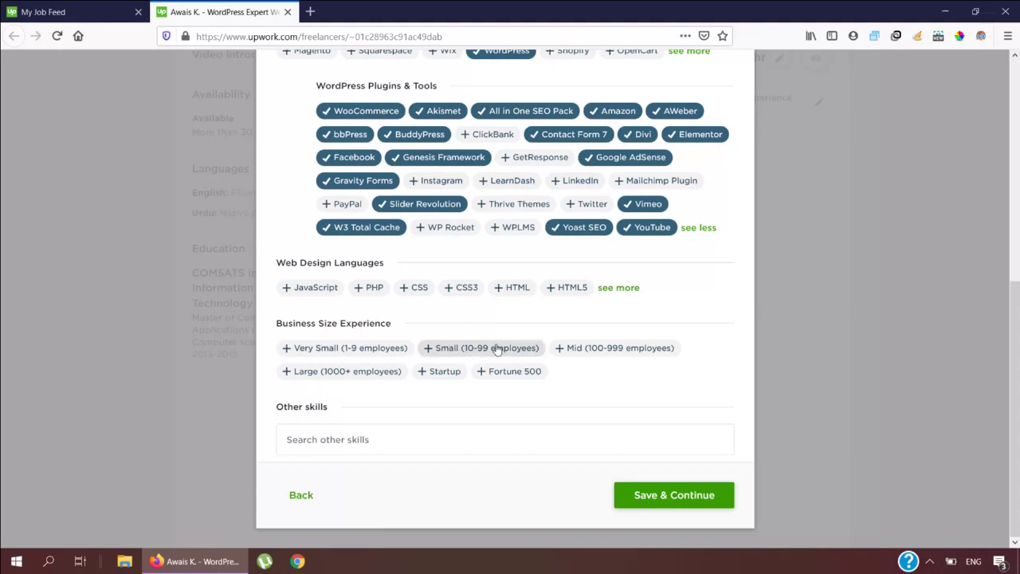
left_click(494, 350)
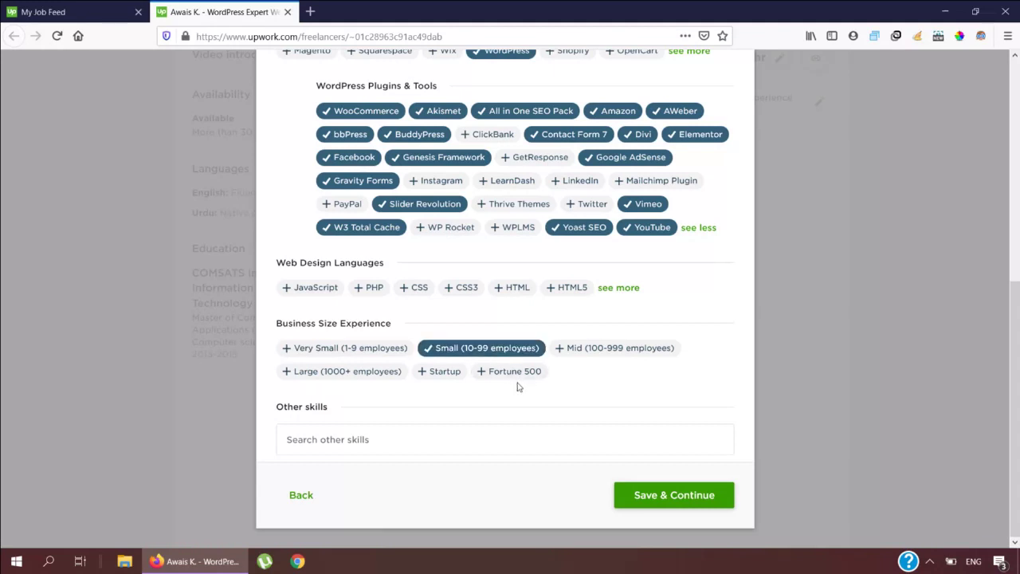
Save the Web Design skill choices with Save & Continue.
scroll(350, 477, "up", 1)
scroll(402, 394, "down", 1)
scroll(402, 393, "up", 5)
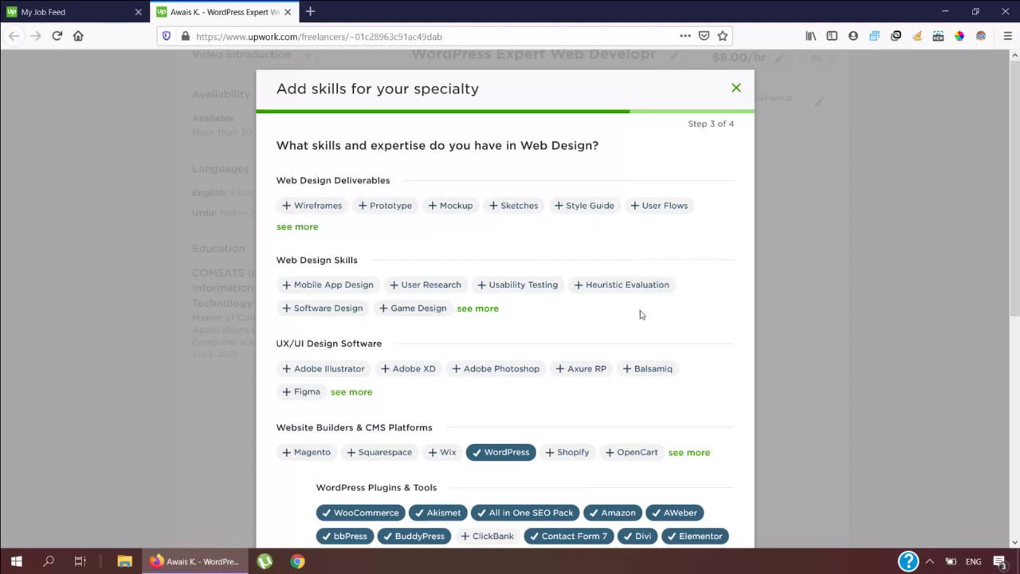
scroll(668, 361, "down", 3)
scroll(651, 400, "down", 2)
left_click(674, 491)
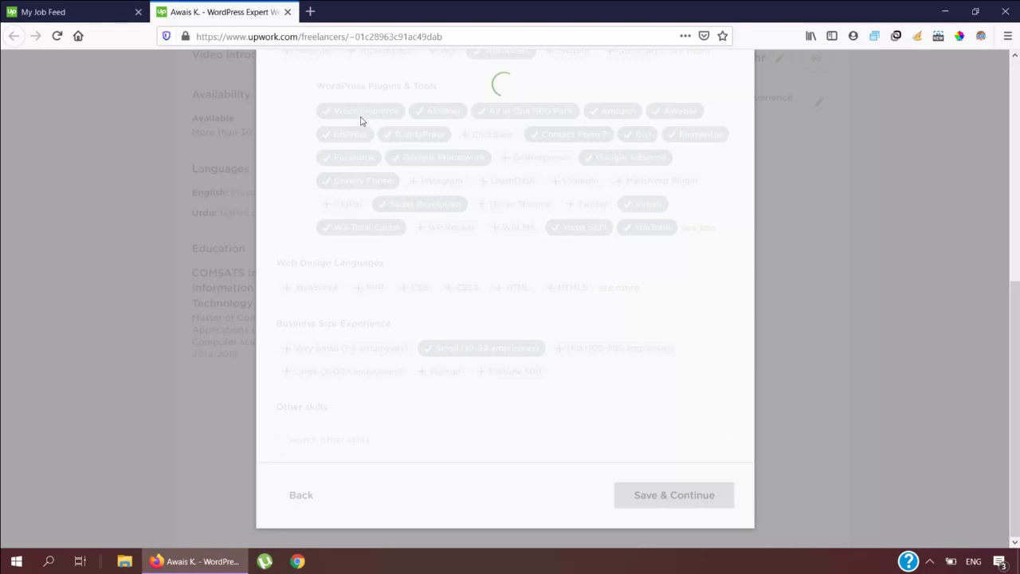
Scroll through My Job Feed, then return to the profile's Describe your specialty step.
left_click(53, 11)
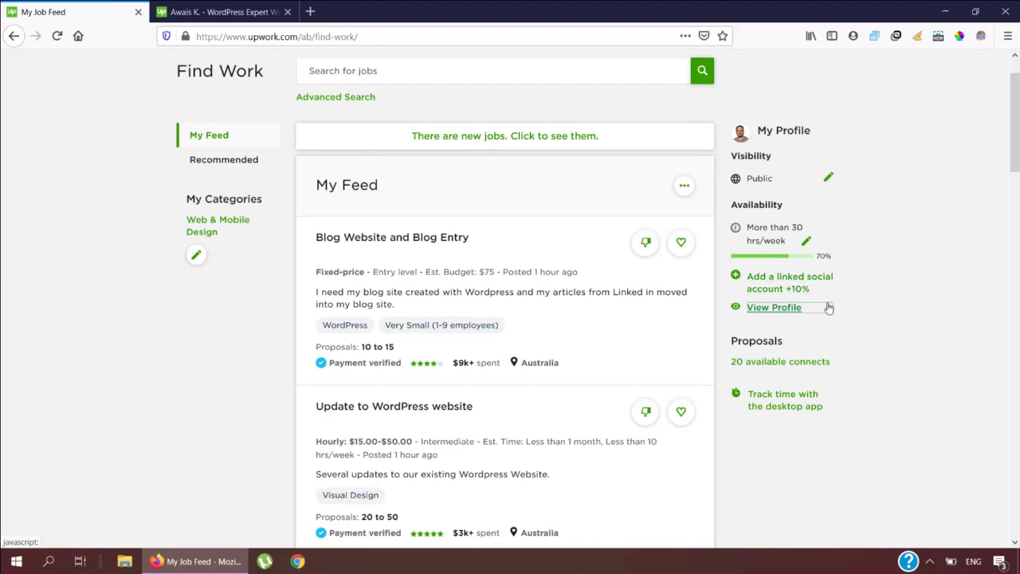
scroll(904, 302, "down", 1)
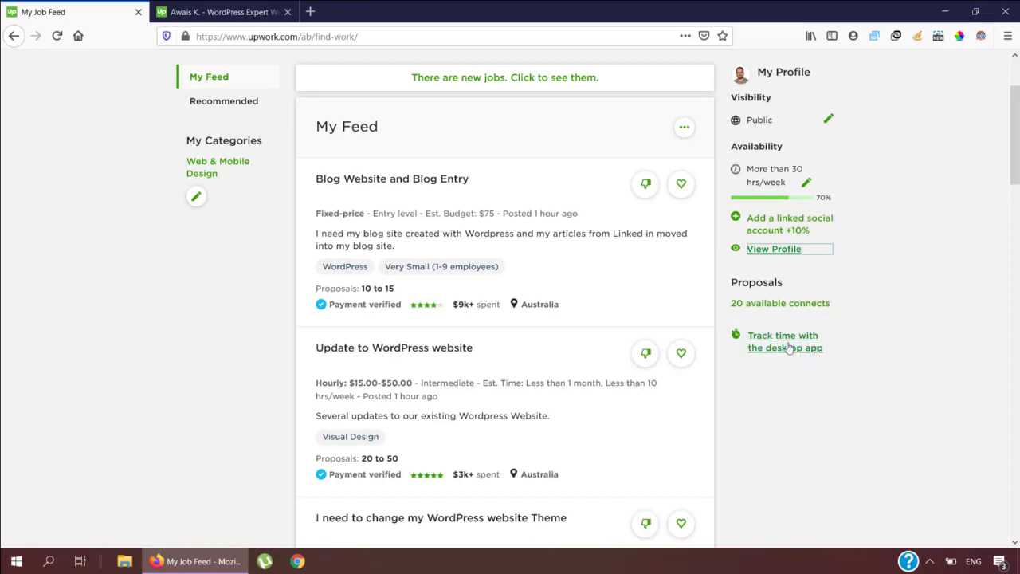
left_click(241, 9)
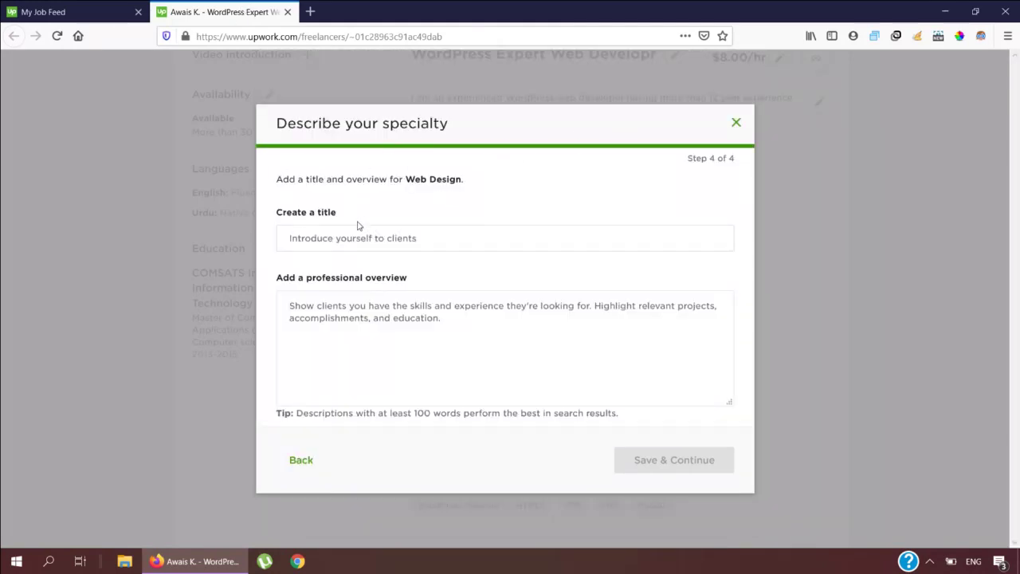
Enter the specialty title 'WordPress Devloper with 12 Years Experience'.
left_click(318, 230)
left_click(417, 325)
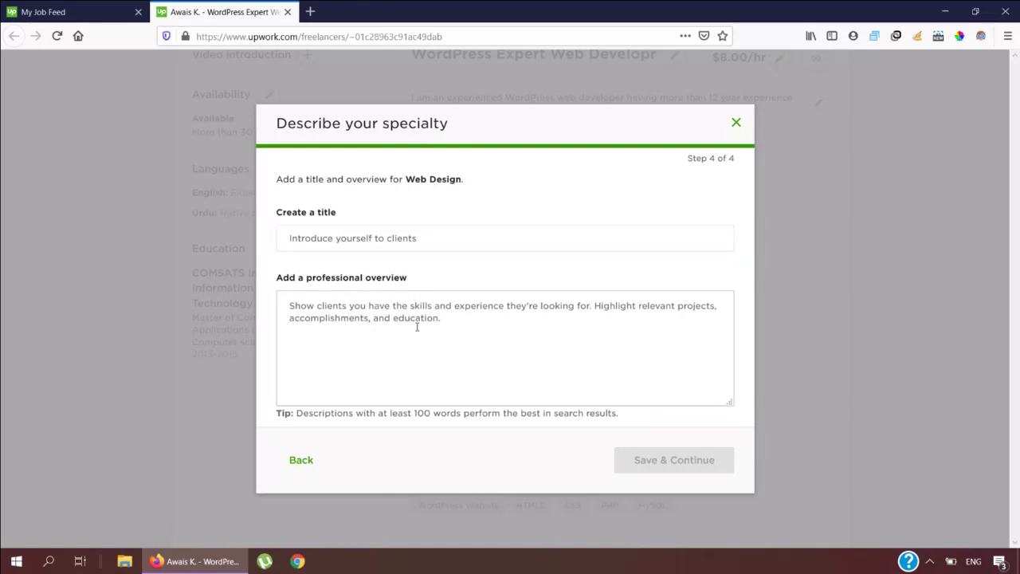
left_click(353, 239)
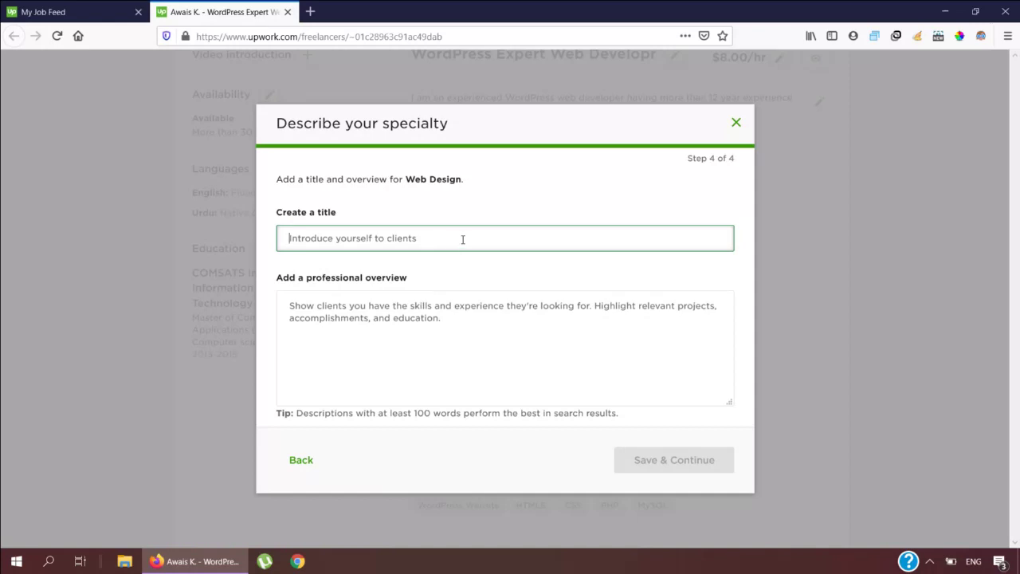
type("We")
key("BackSpace")
key("BackSpace")
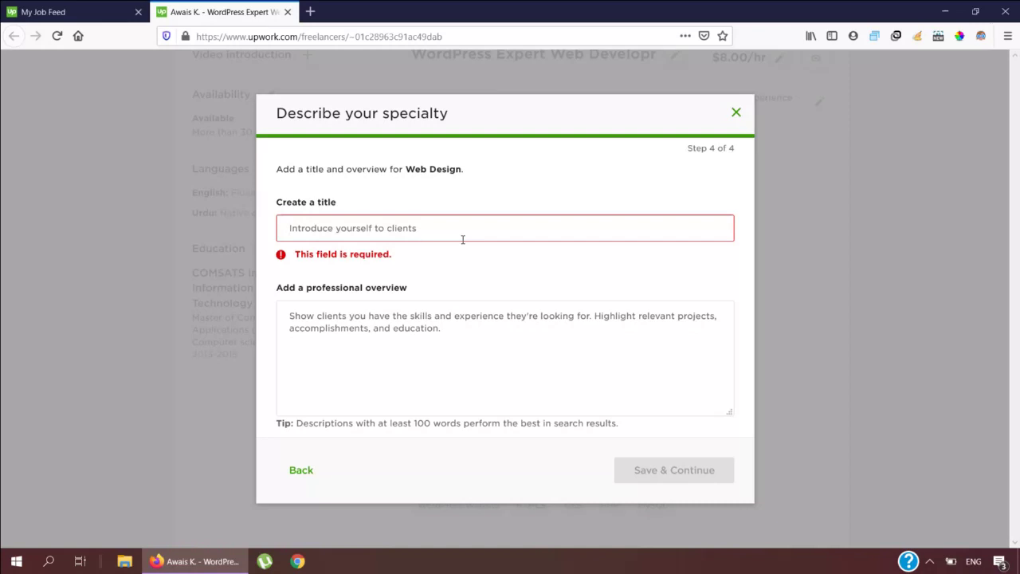
type("WordPres")
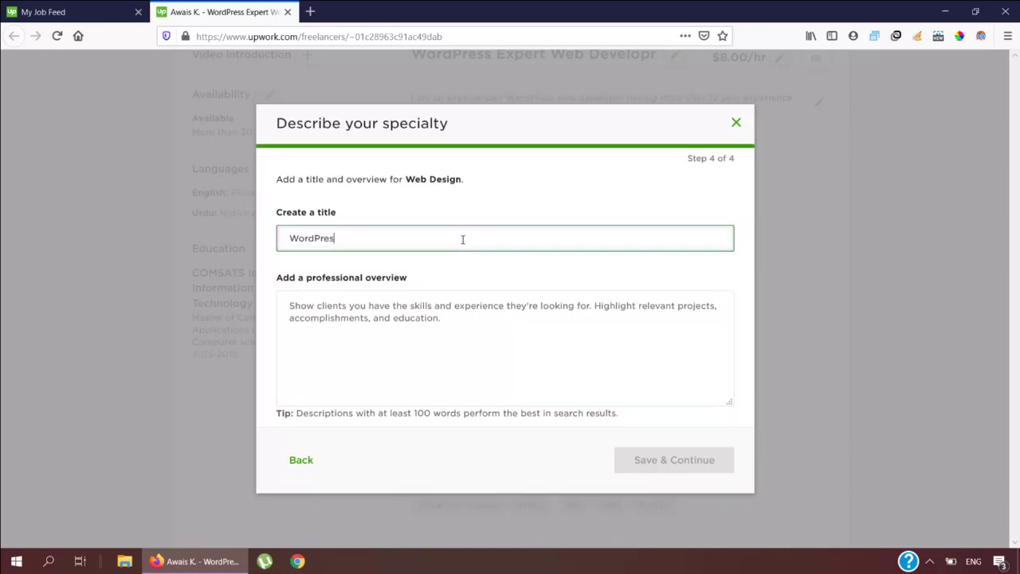
type("s Devloper with 12 Years Experience")
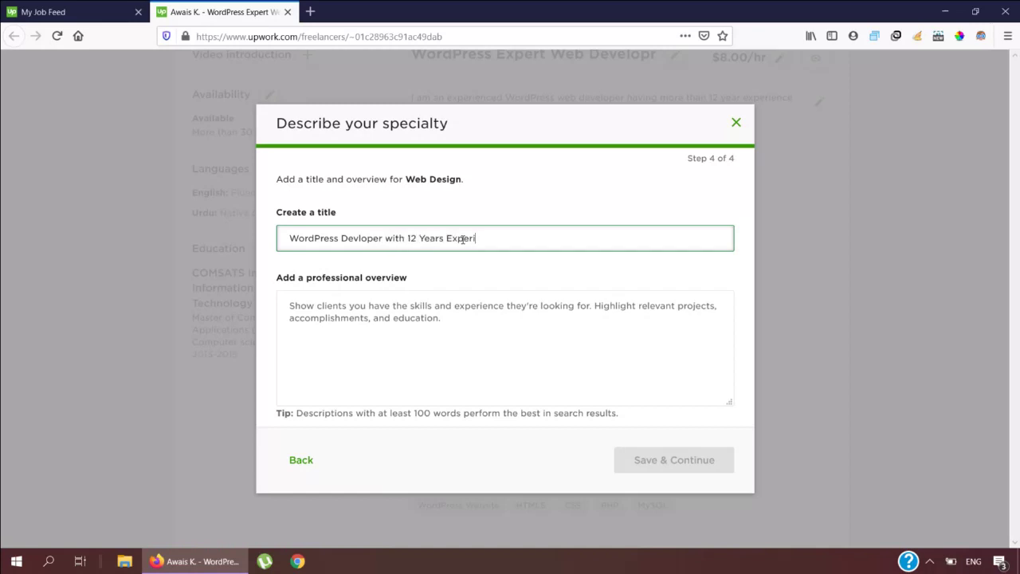
left_click(510, 365)
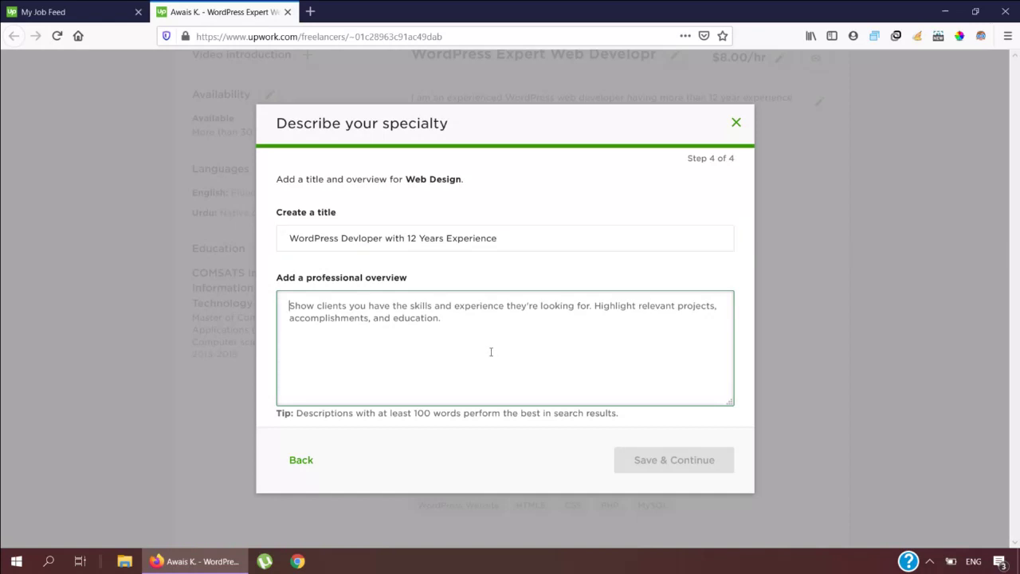
Write an overview on 12+ years building WordPress portfolio sites and WooCommerce stores, then save.
type("I have been ")
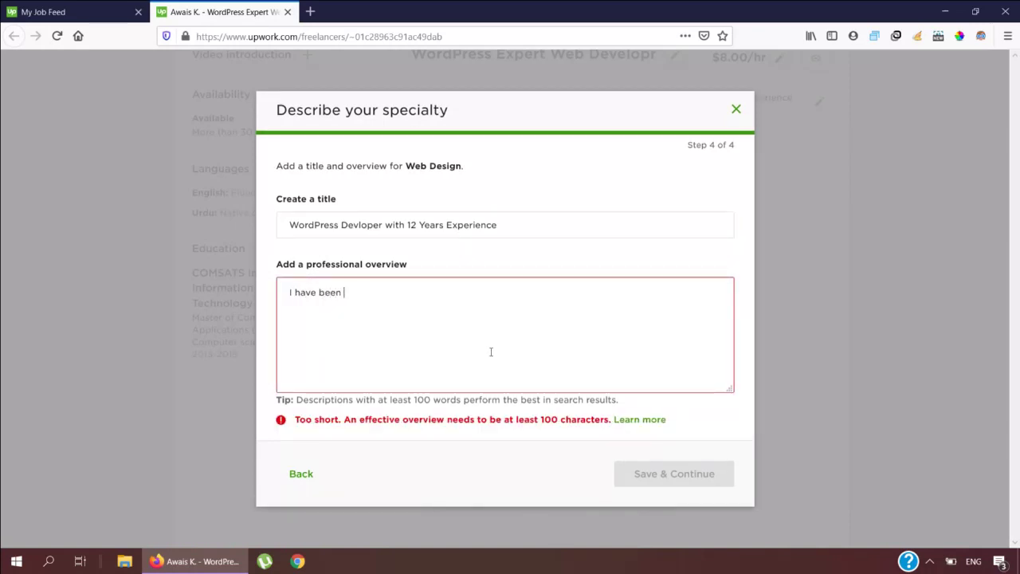
type("building websites and blogs")
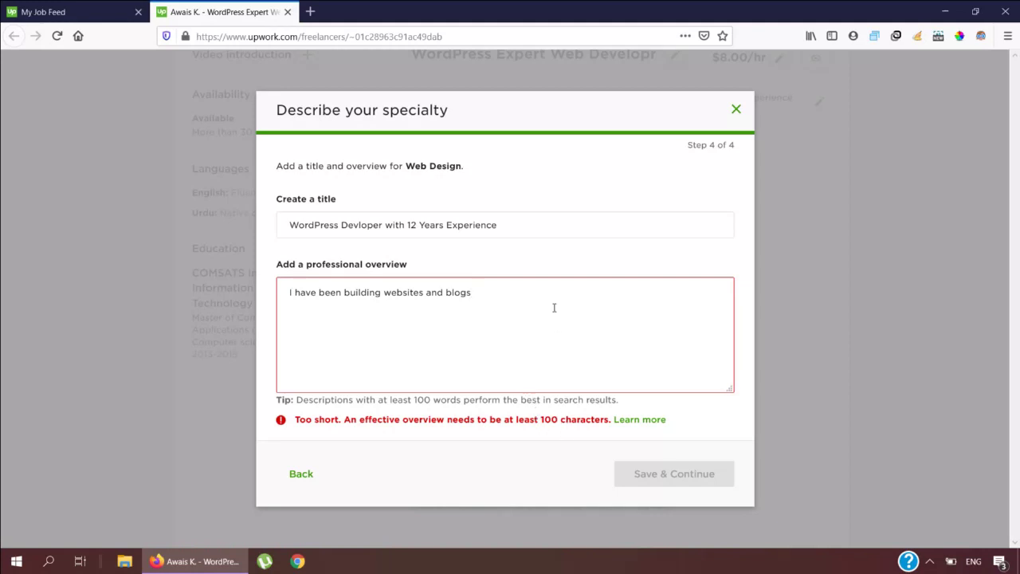
type(" using Wordpress")
key("BackSpace")
key("BackSpace")
key("BackSpace")
key("BackSpace")
type("ress for more than ")
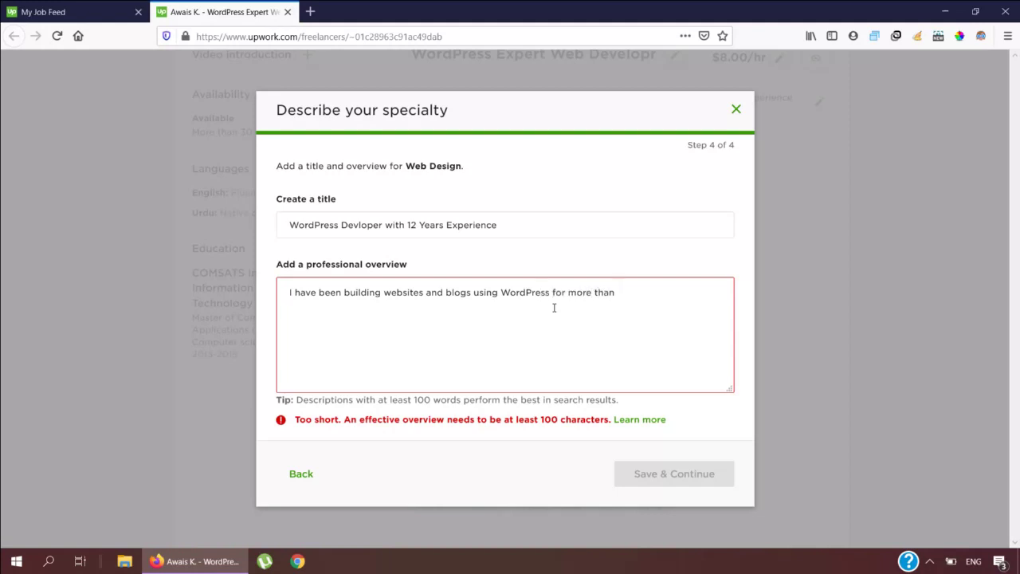
type("12 years. I have built all type of website")
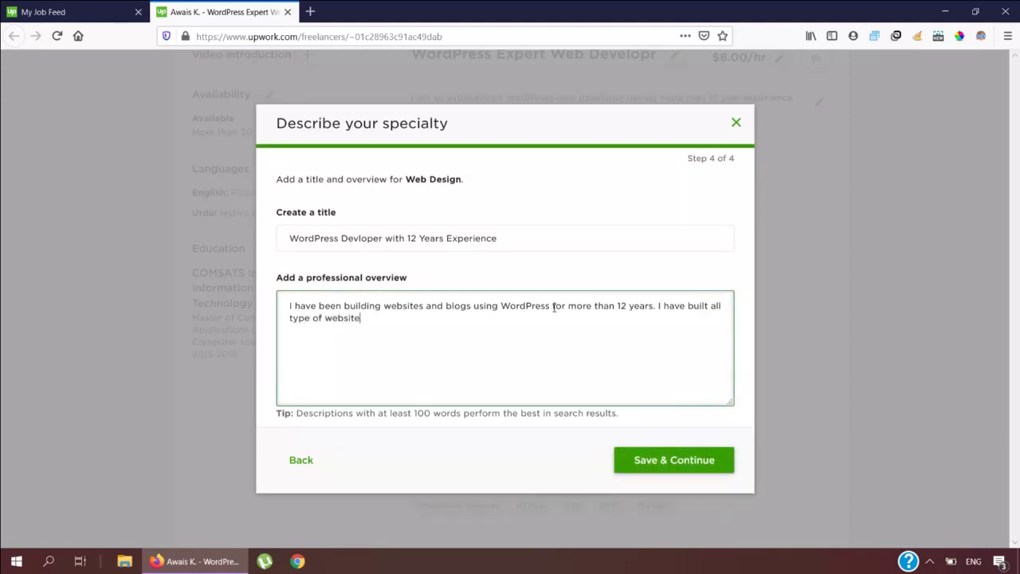
type("s including portfolio ")
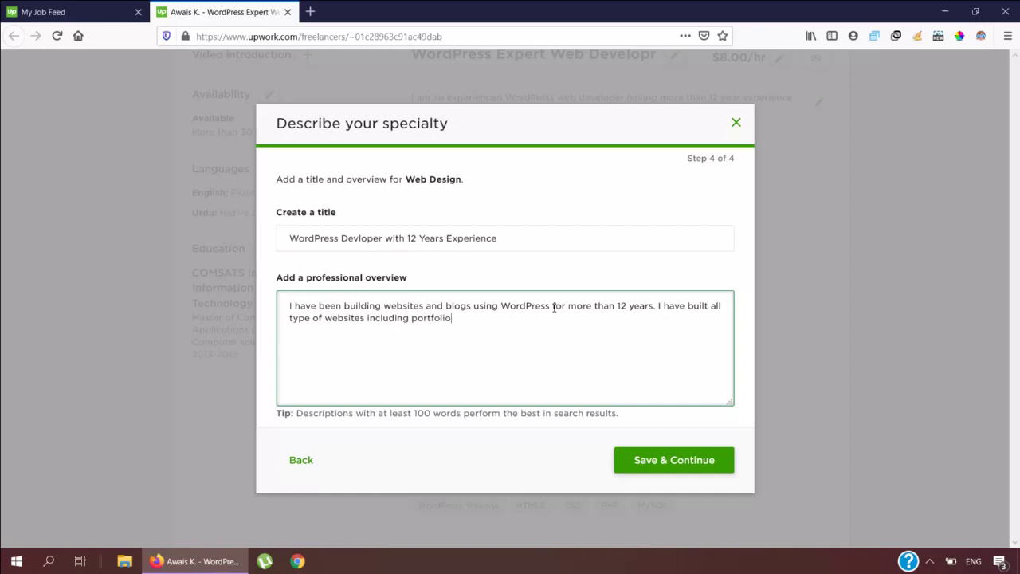
type("websites")
type(", woocommerce")
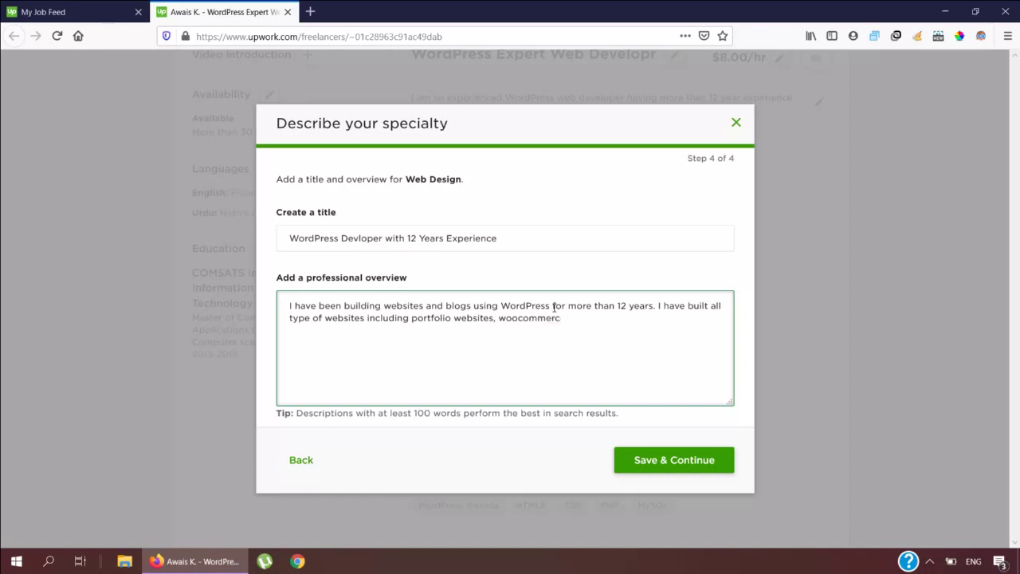
key("BackSpace")
key("BackSpace")
key("BackSpace")
key("BackSpace")
key("BackSpace")
key("BackSpace")
key("BackSpace")
type("WooCommerce ")
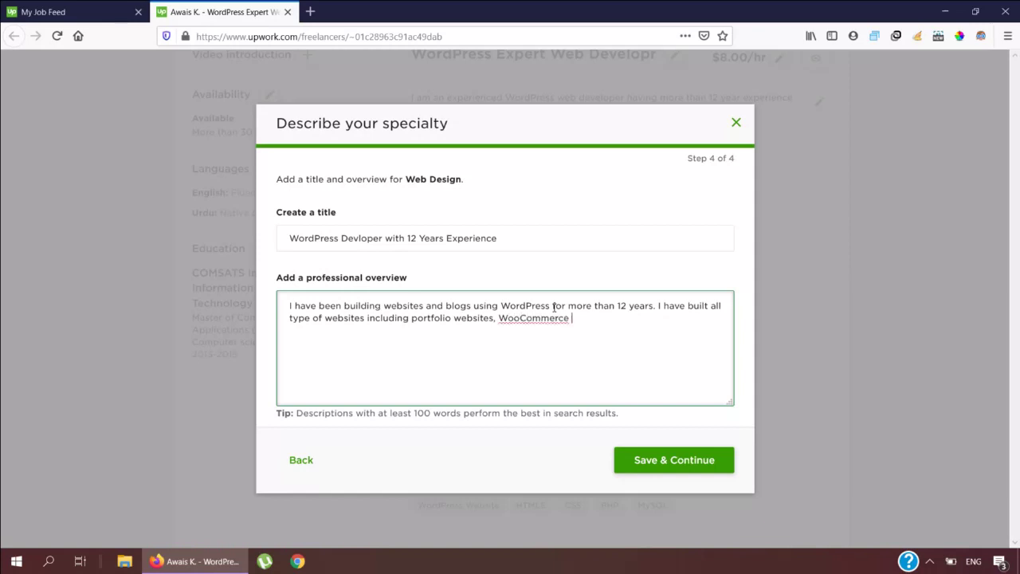
type("stores and many other")
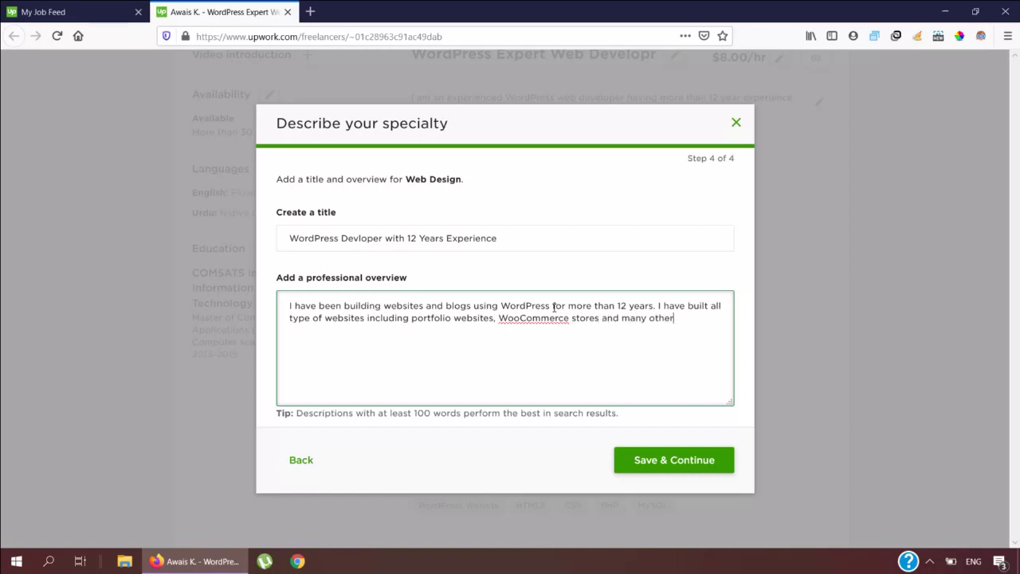
type(" tyepes of websites.")
left_click(677, 459)
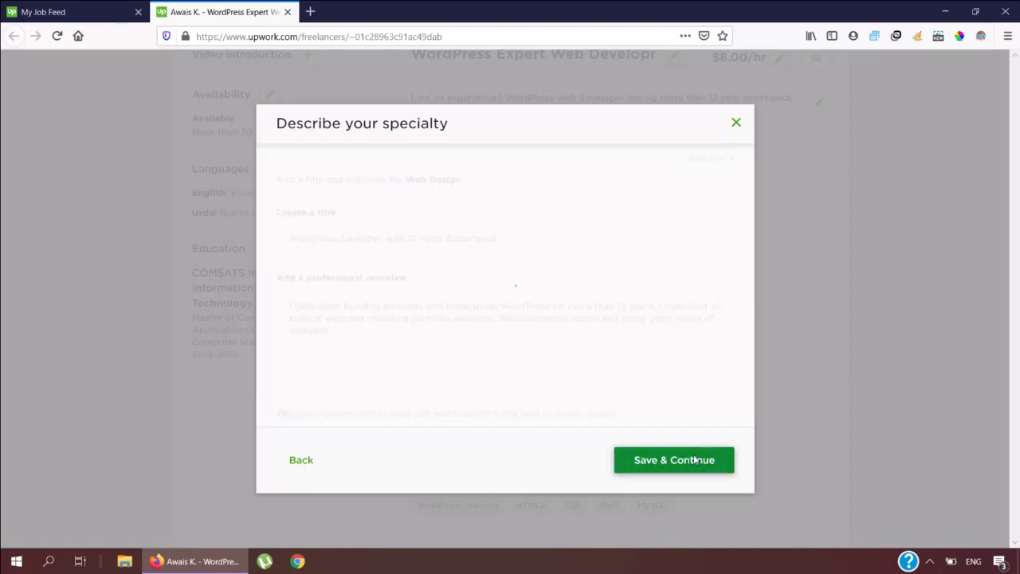
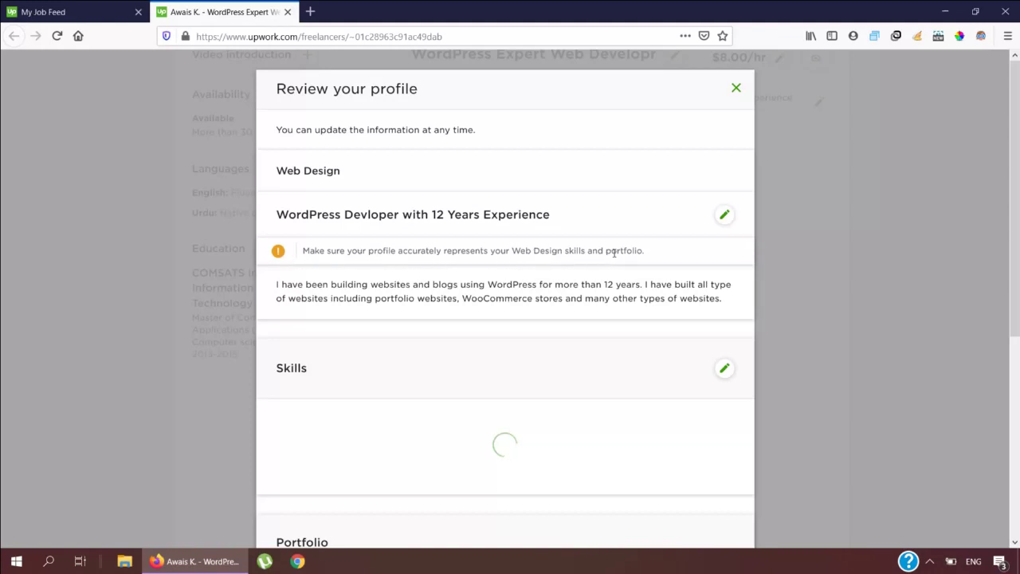
Review the Web Design profile and save it as a draft via 'Add a project to your portfolio now'.
scroll(640, 269, "down", 2)
scroll(639, 268, "up", 2)
scroll(722, 366, "down", 2)
scroll(687, 282, "down", 3)
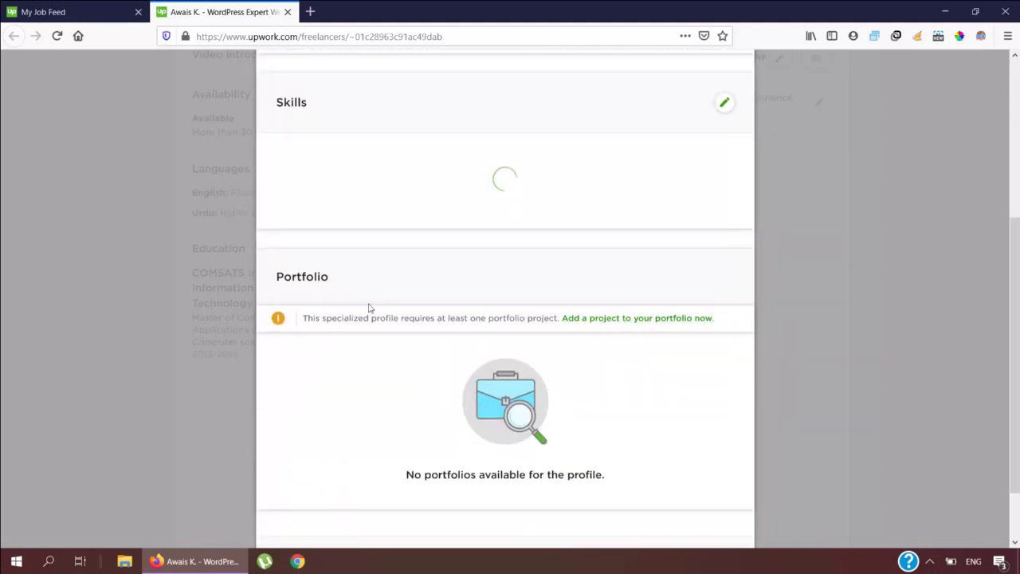
scroll(558, 350, "down", 2)
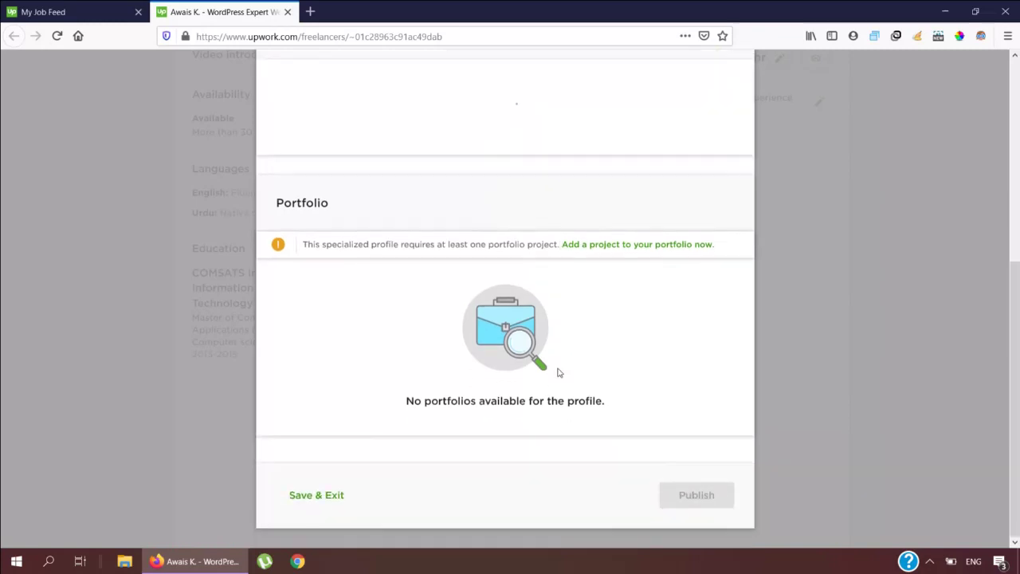
scroll(548, 364, "up", 4)
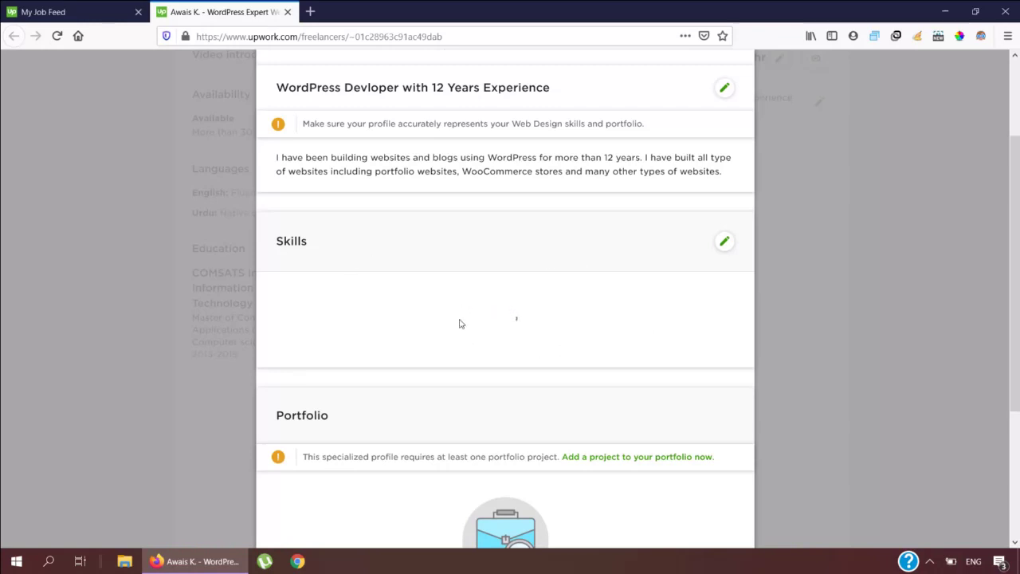
scroll(470, 342, "up", 1)
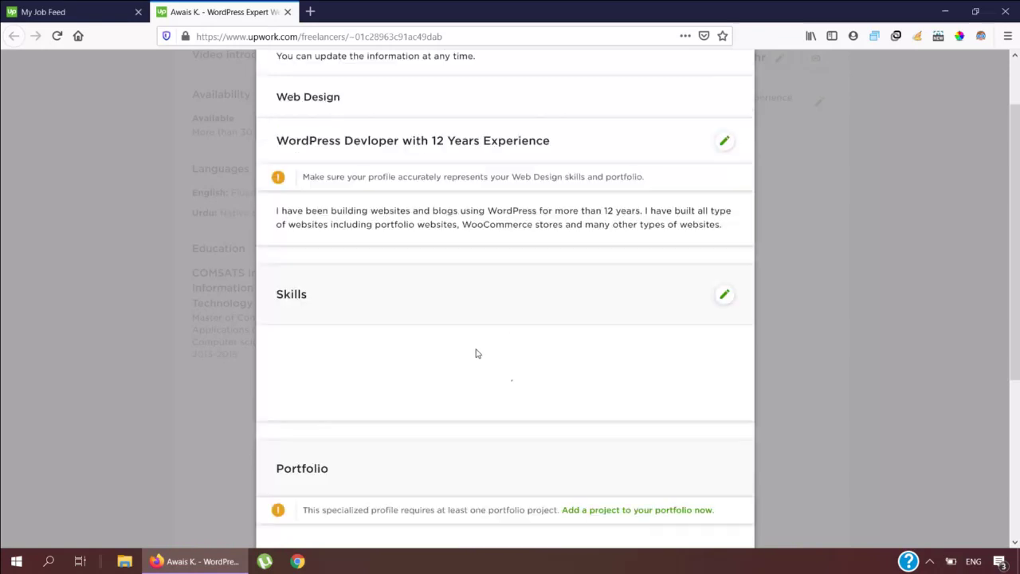
scroll(438, 319, "down", 2)
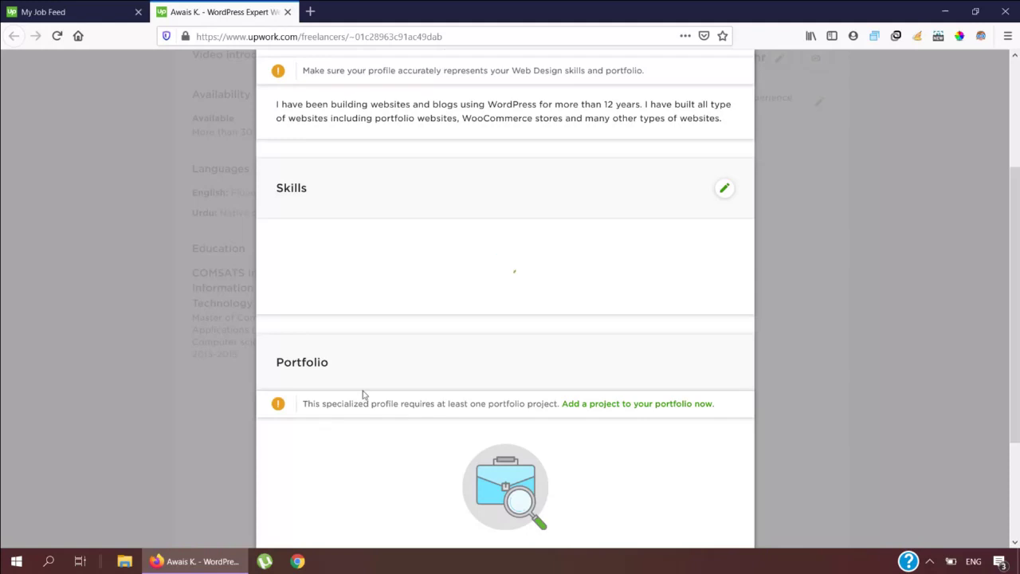
scroll(334, 374, "down", 1)
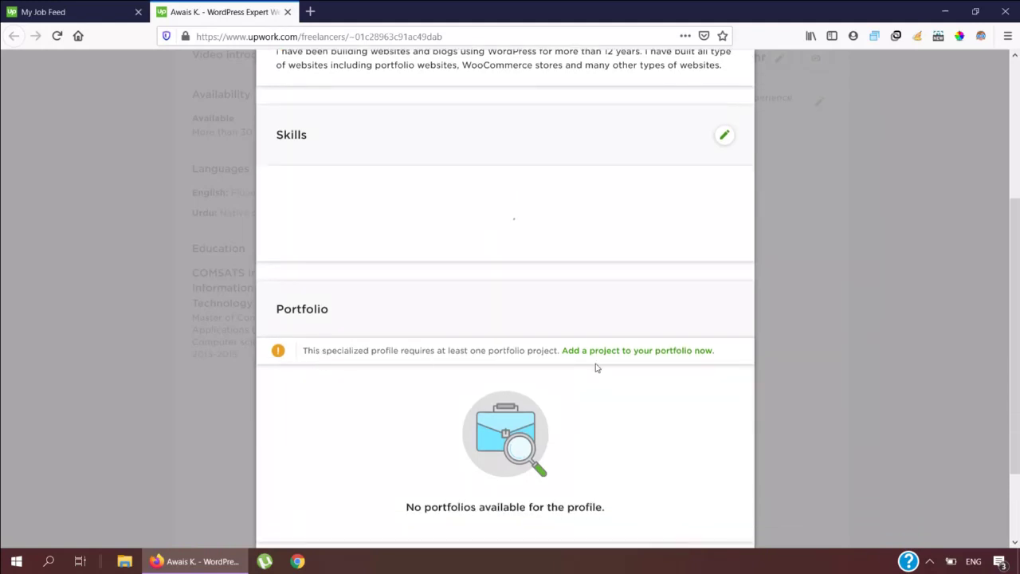
scroll(576, 402, "down", 1)
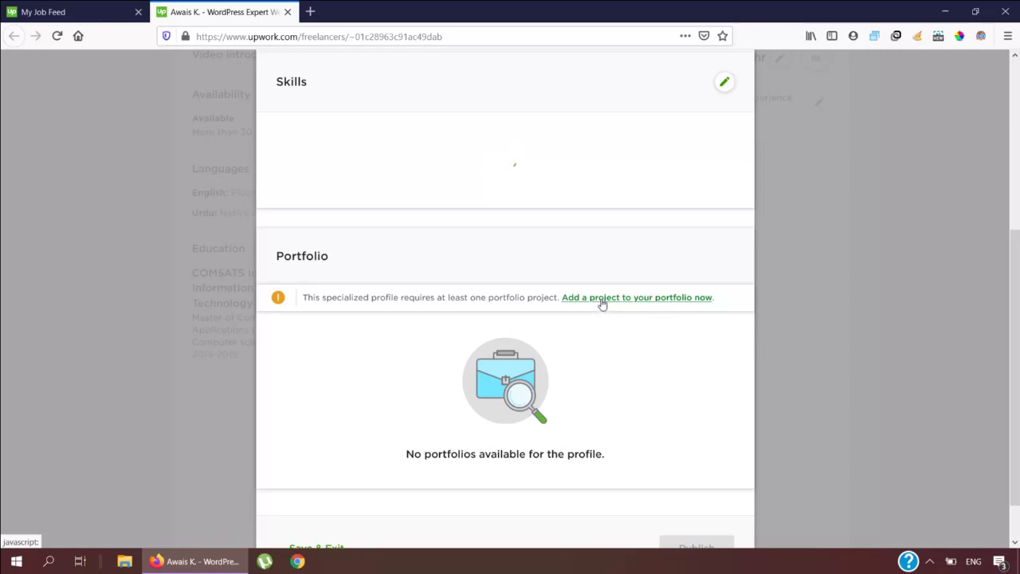
scroll(505, 254, "up", 1)
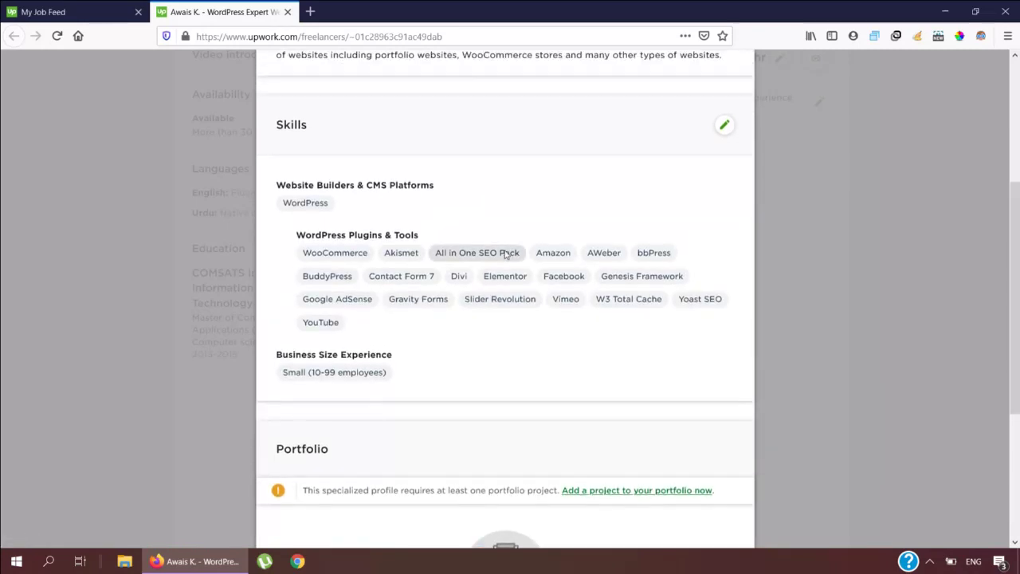
scroll(623, 335, "down", 3)
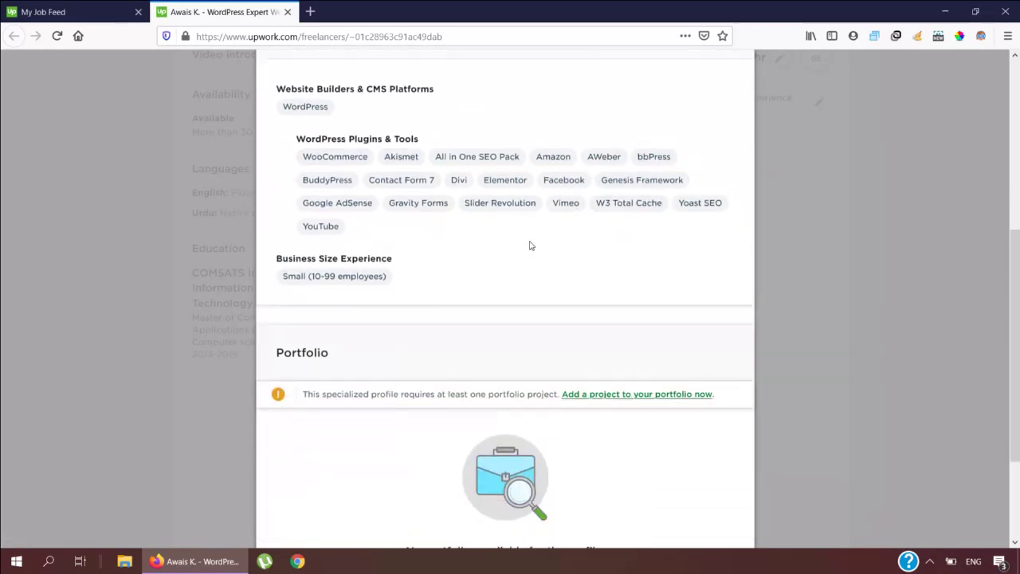
scroll(530, 246, "down", 3)
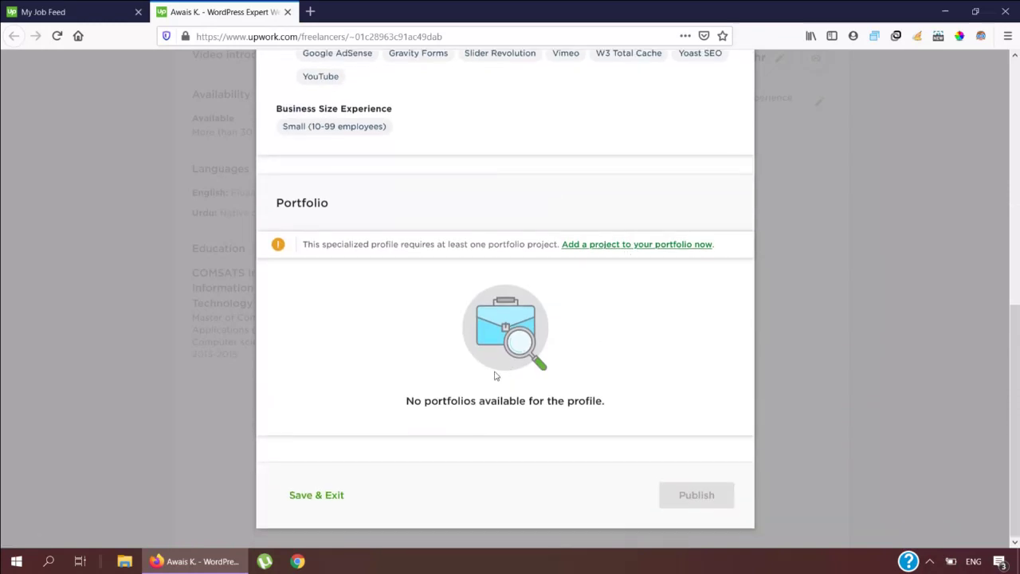
left_click(620, 246)
Start a new portfolio project from 'Add items to impress clients' in the Portfolio section.
scroll(619, 249, "down", 3)
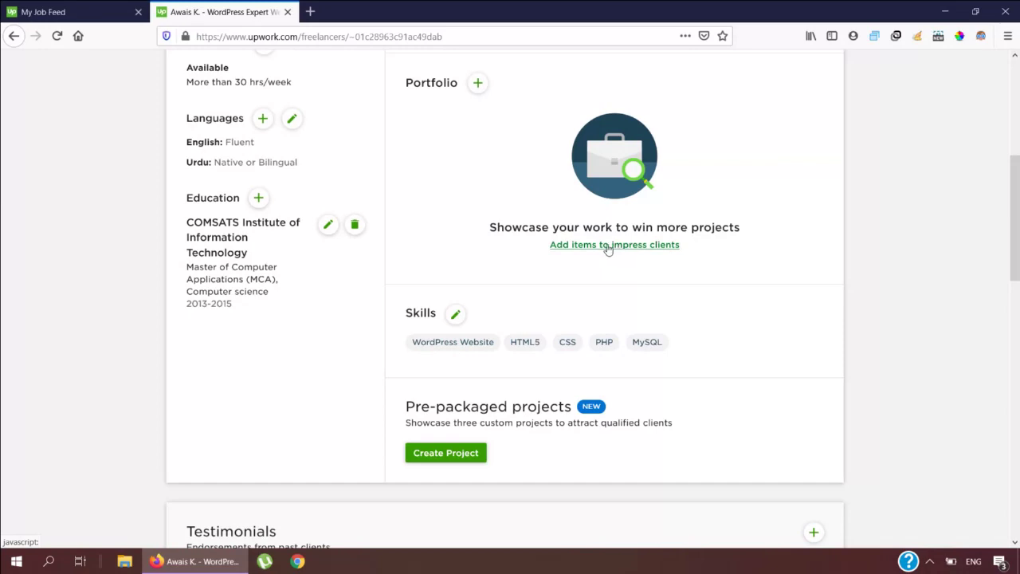
scroll(617, 243, "up", 1)
scroll(537, 219, "up", 1)
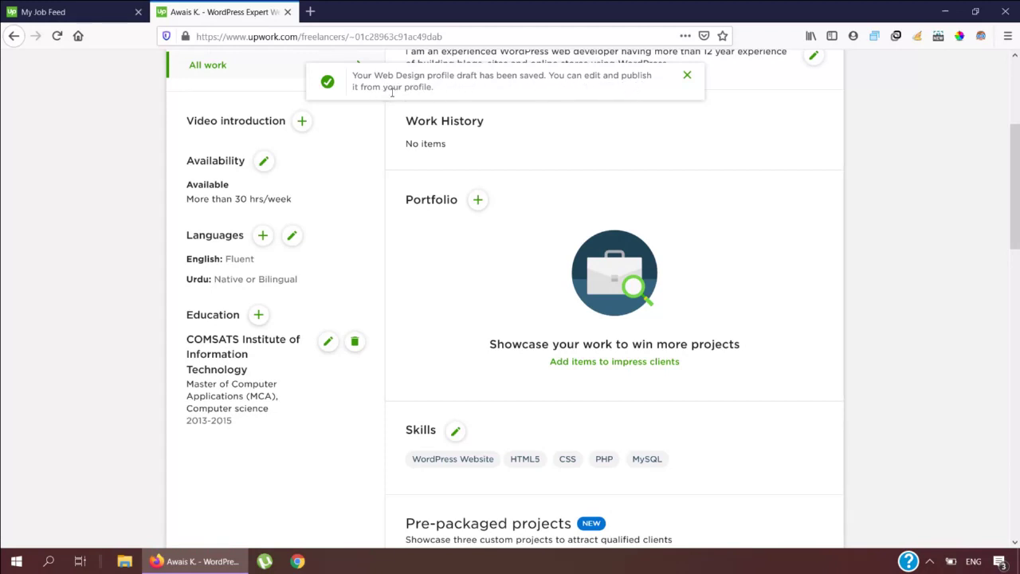
scroll(587, 226, "up", 1)
scroll(503, 236, "down", 1)
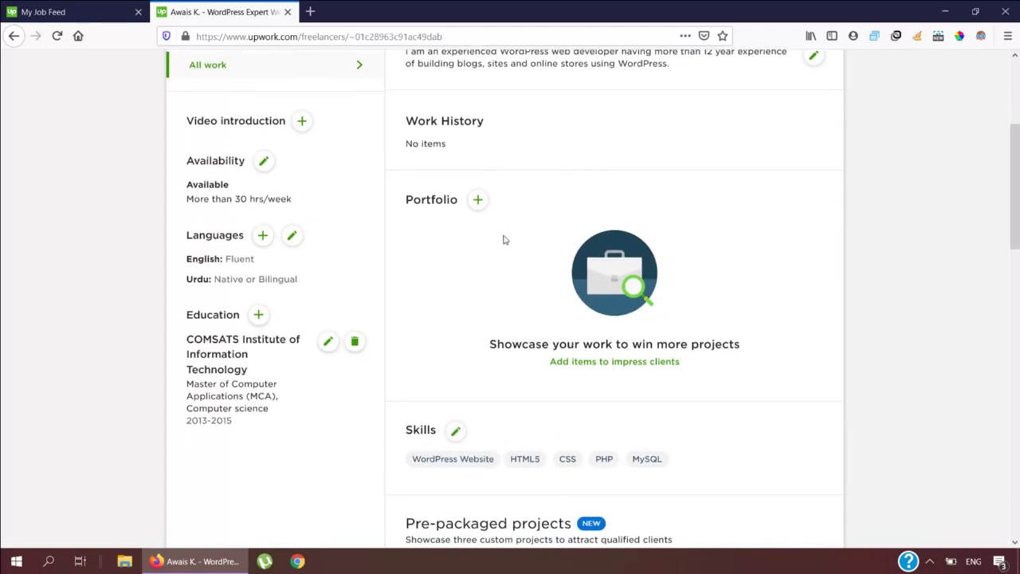
scroll(470, 323, "down", 2)
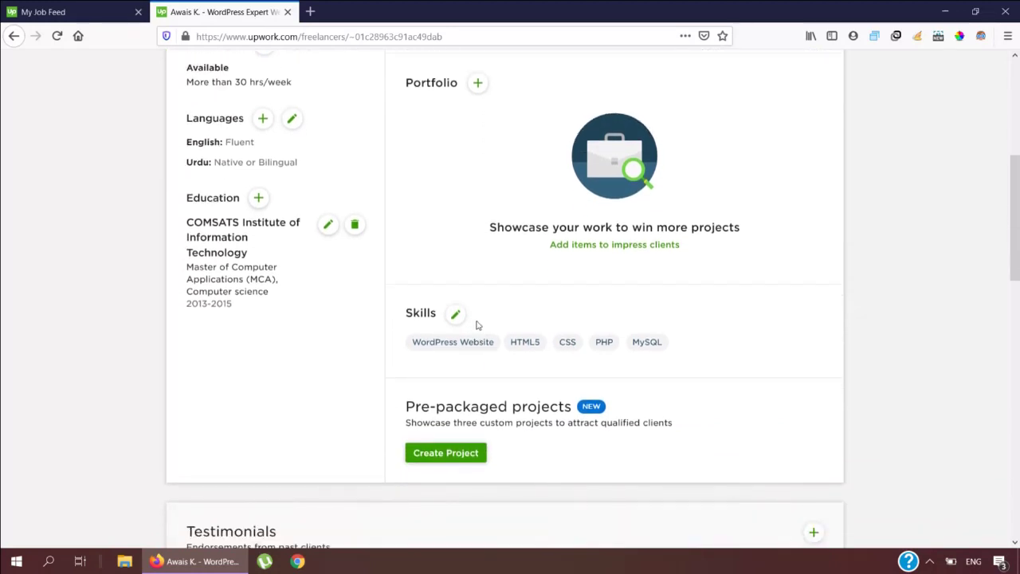
scroll(478, 326, "up", 3)
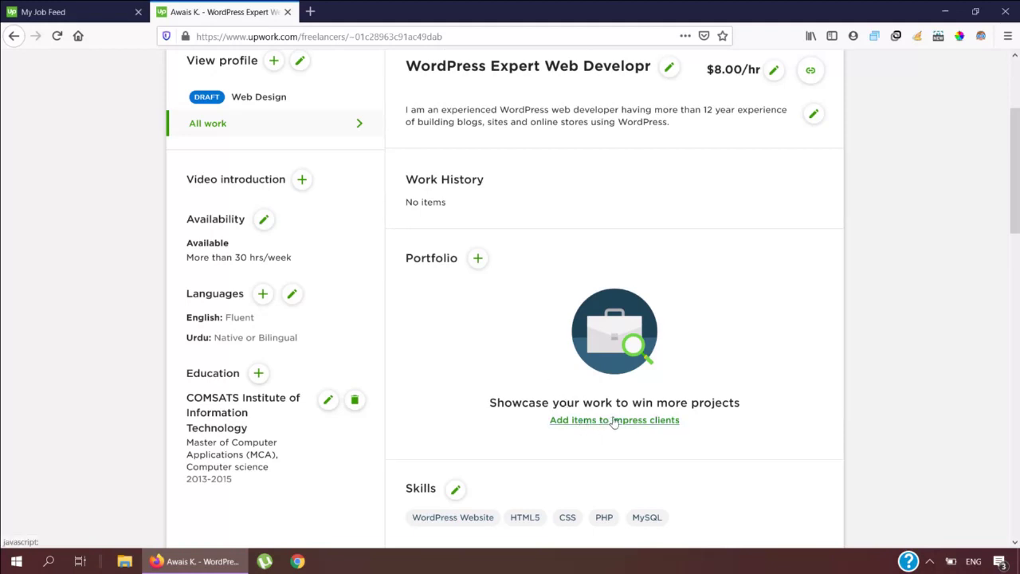
left_click(636, 423)
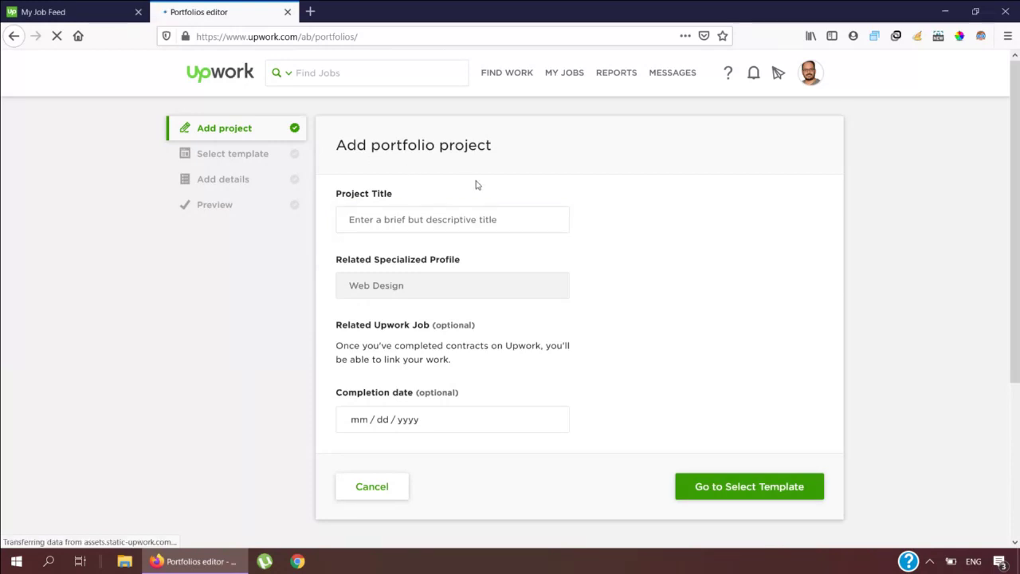
Enter title 'A WordPress website for singing and music' and completion date 09/16/2018, then continue.
left_click(430, 217)
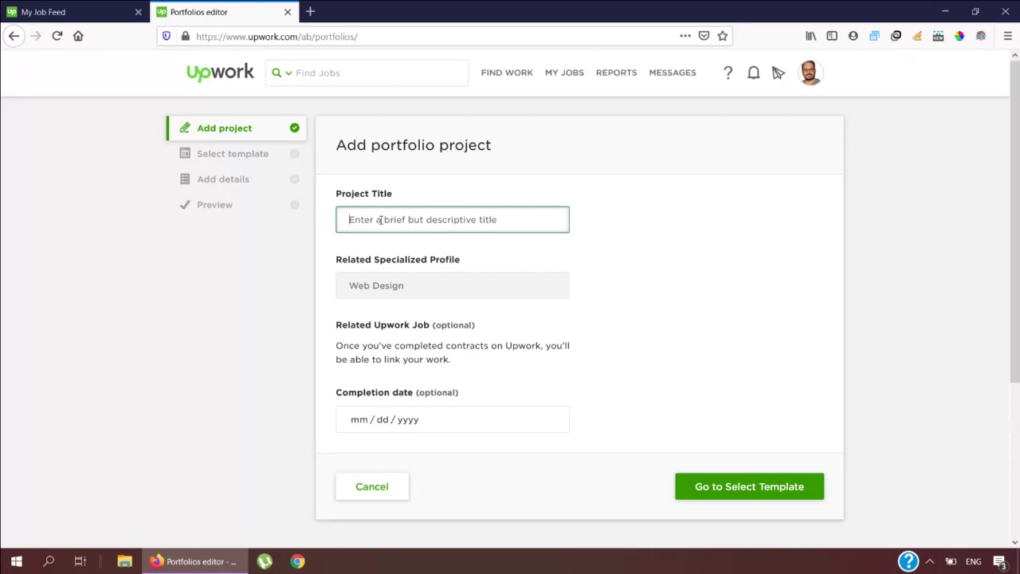
type("A Word")
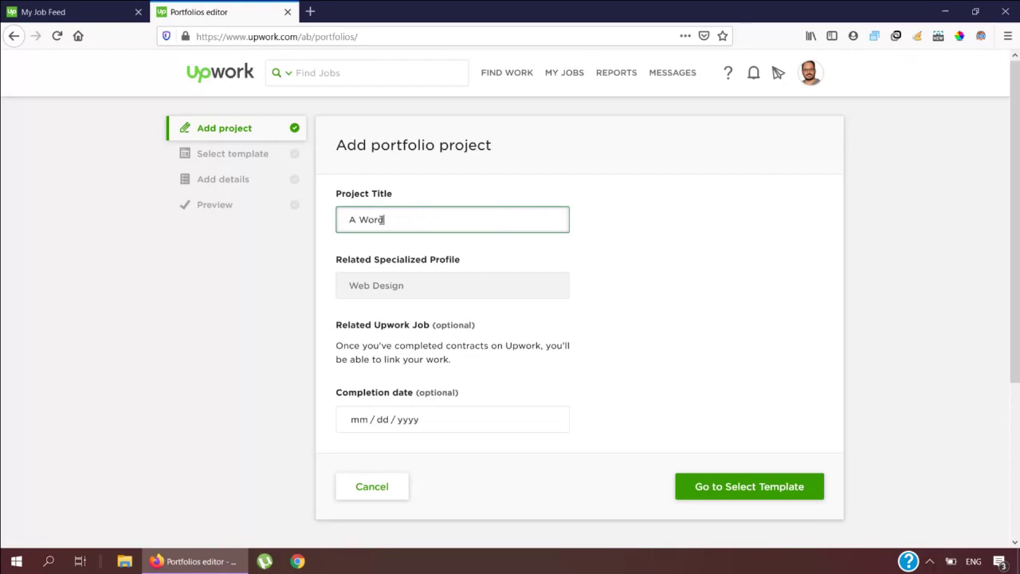
type("pPress website for singing ")
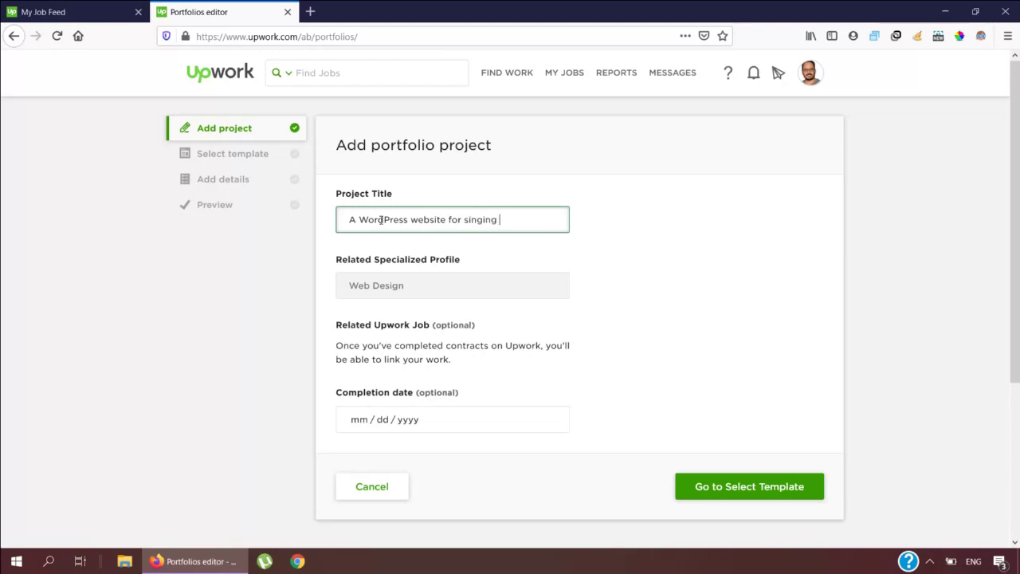
type("and music")
left_click(414, 419)
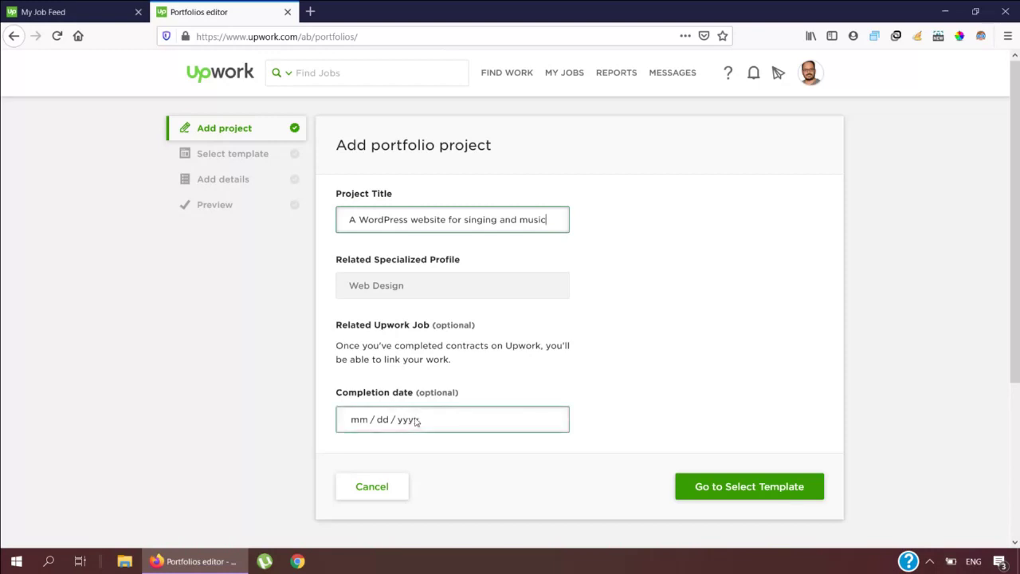
left_click(365, 419)
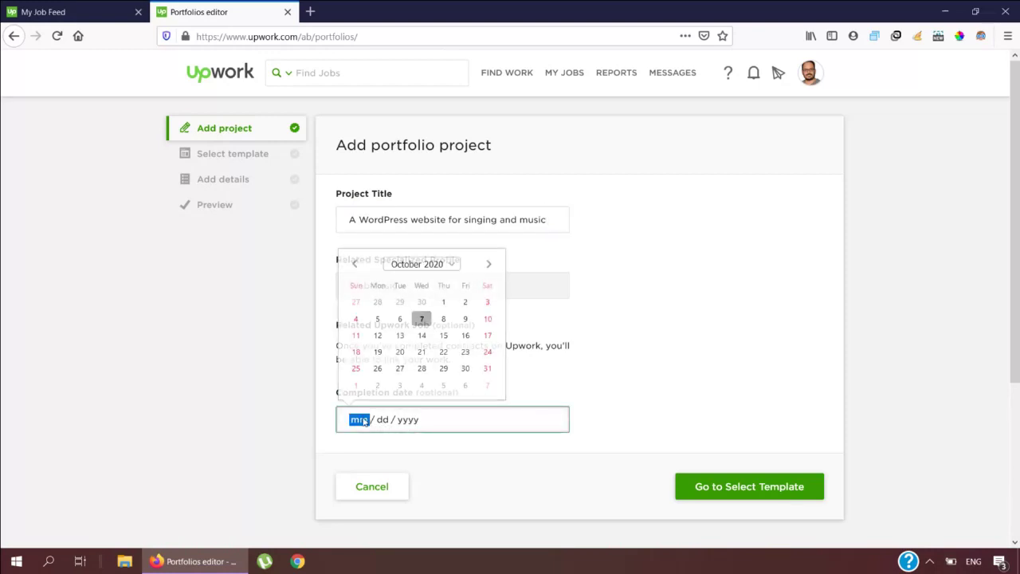
type("0")
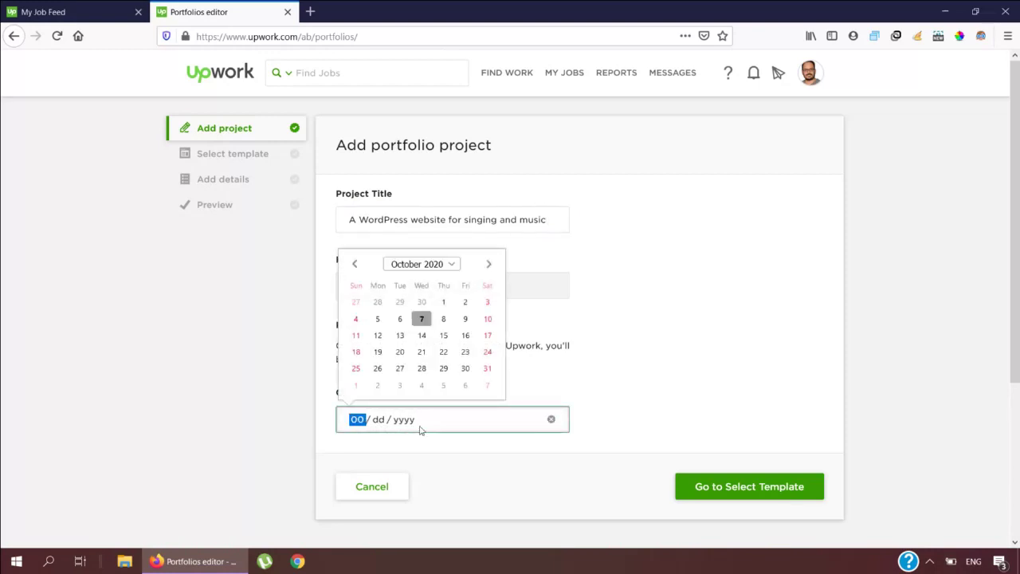
type("1 / 09")
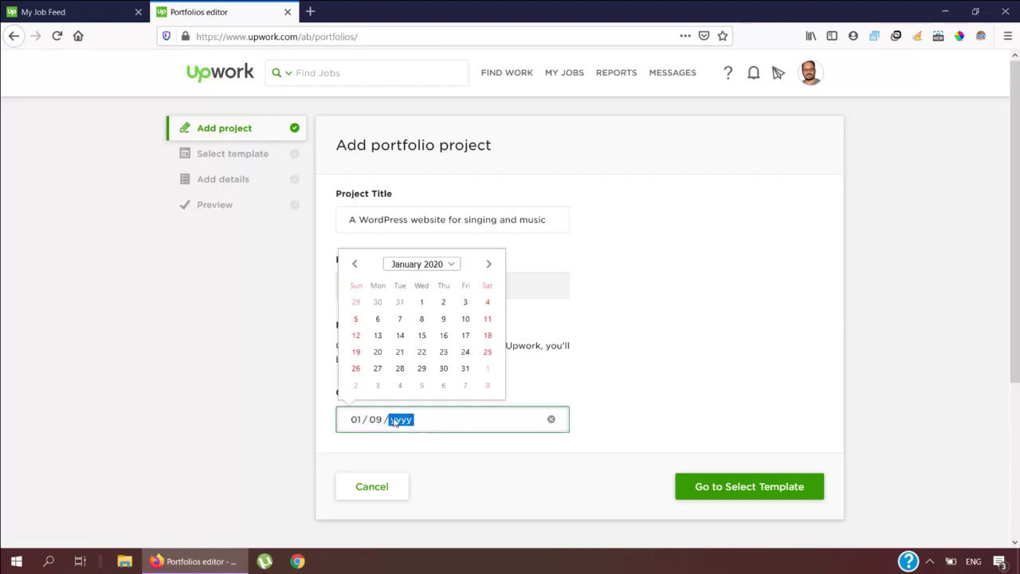
left_click(357, 420)
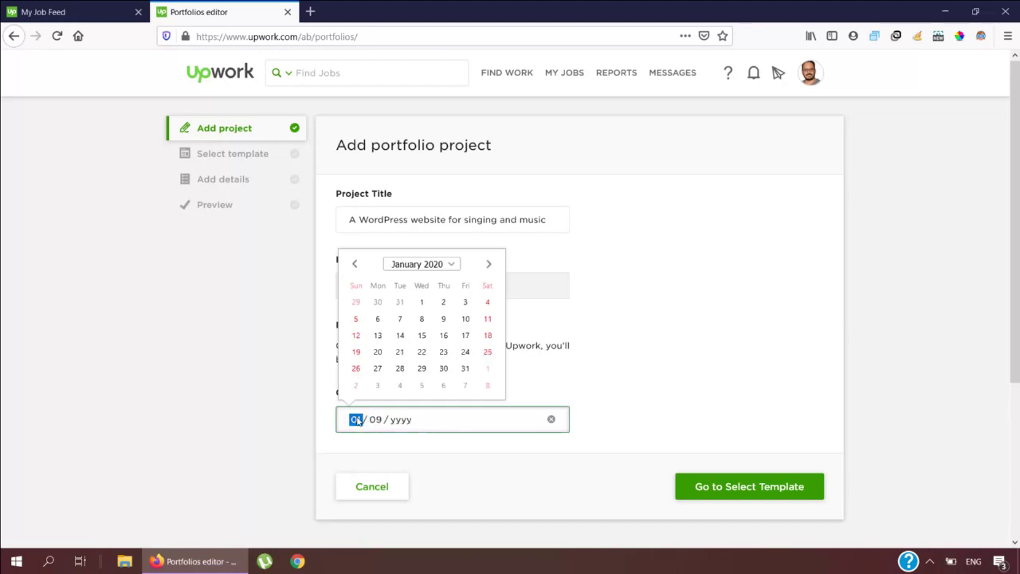
type("9")
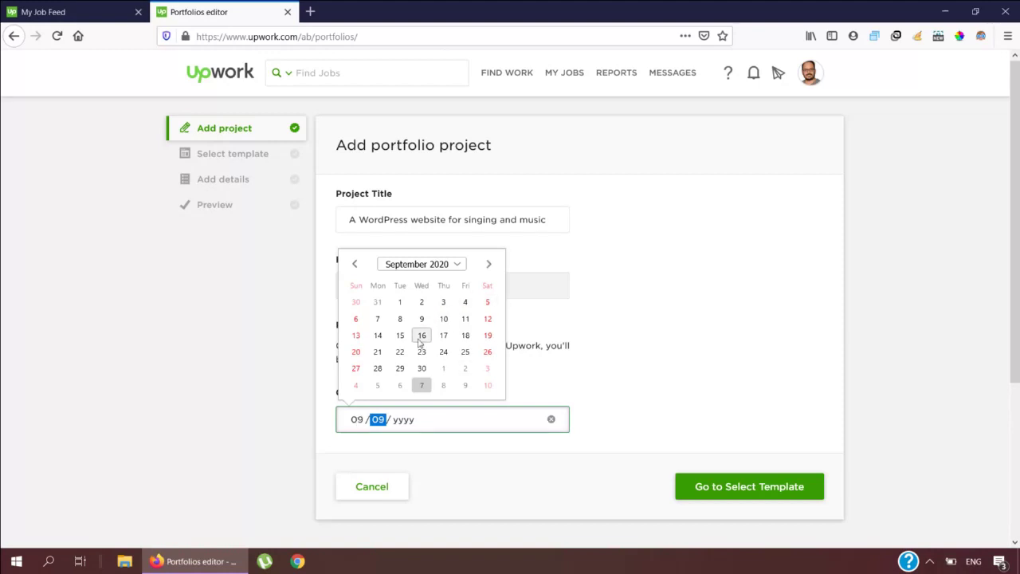
left_click(420, 335)
left_click(412, 422)
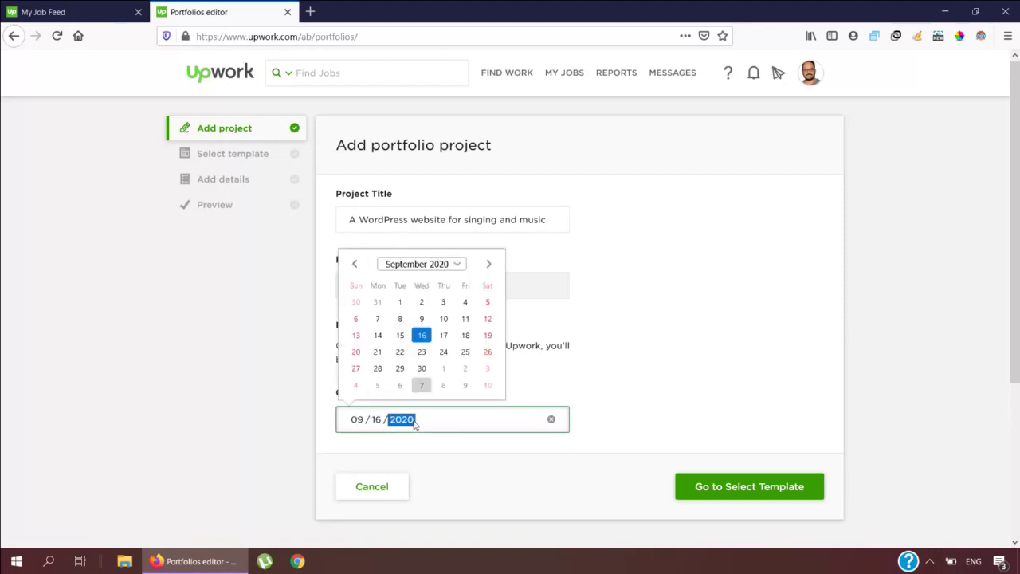
type("018")
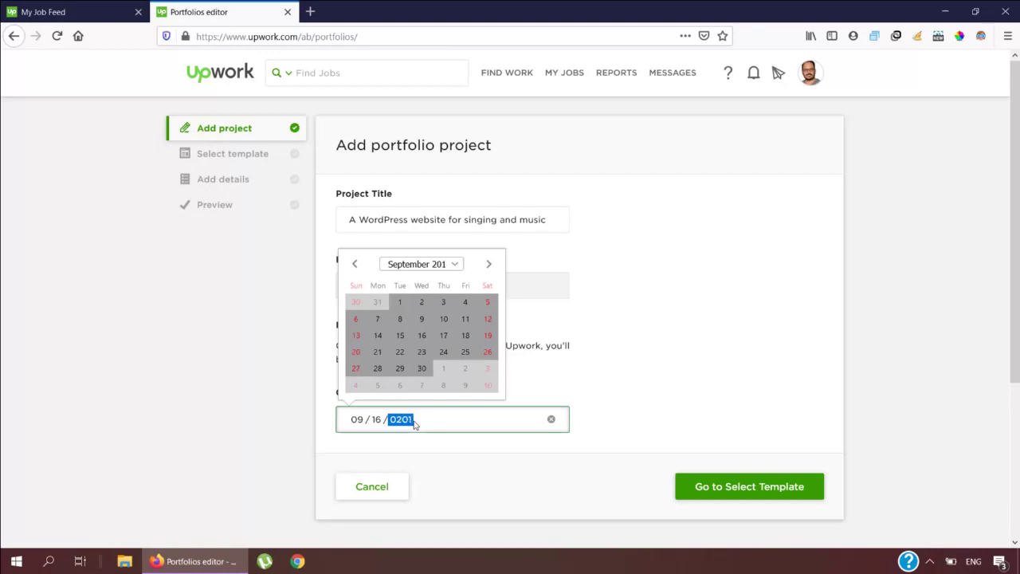
left_click(505, 456)
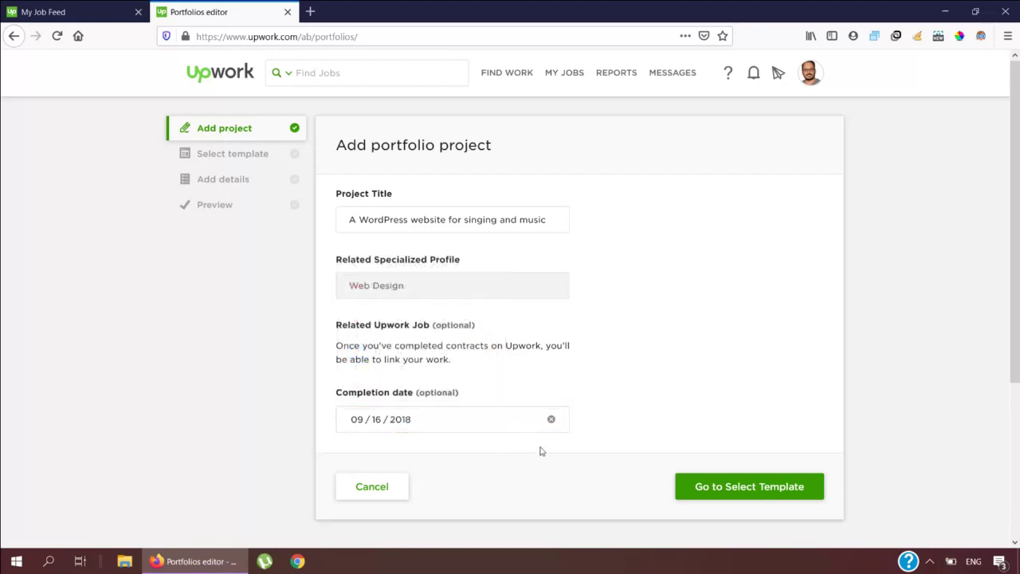
left_click(737, 493)
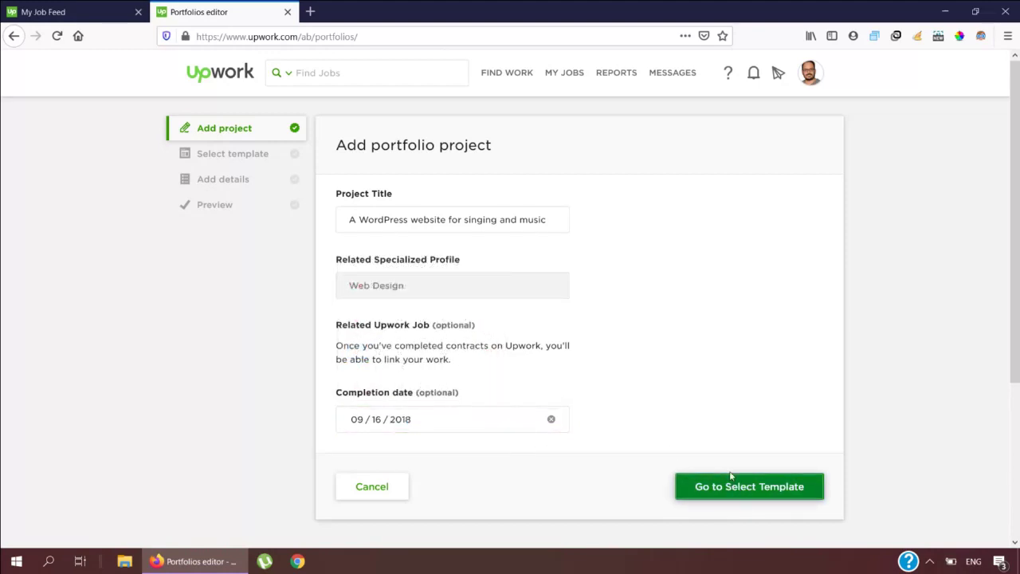
left_click(737, 490)
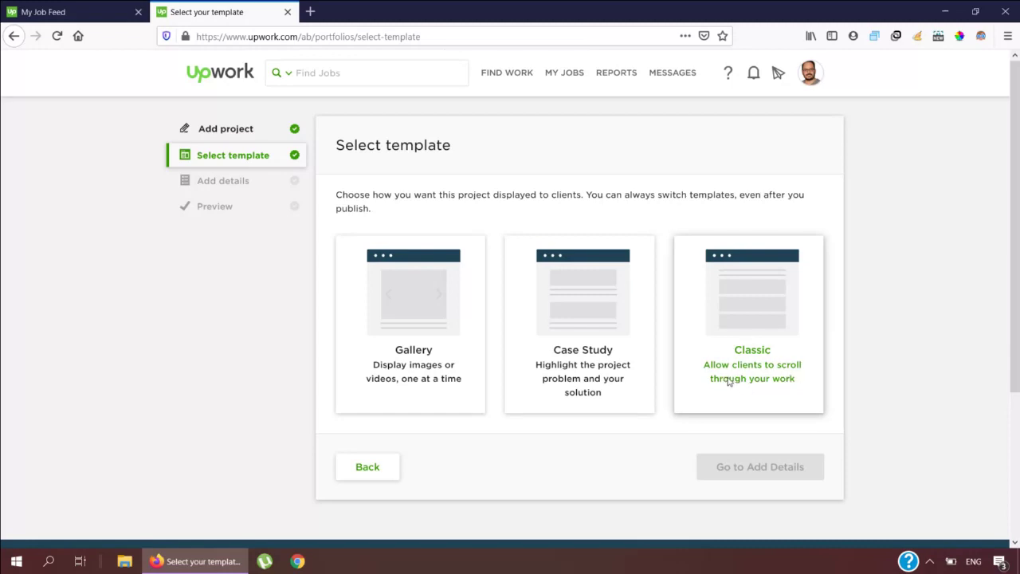
Choose the Gallery template and continue to the Add details step.
left_click(406, 351)
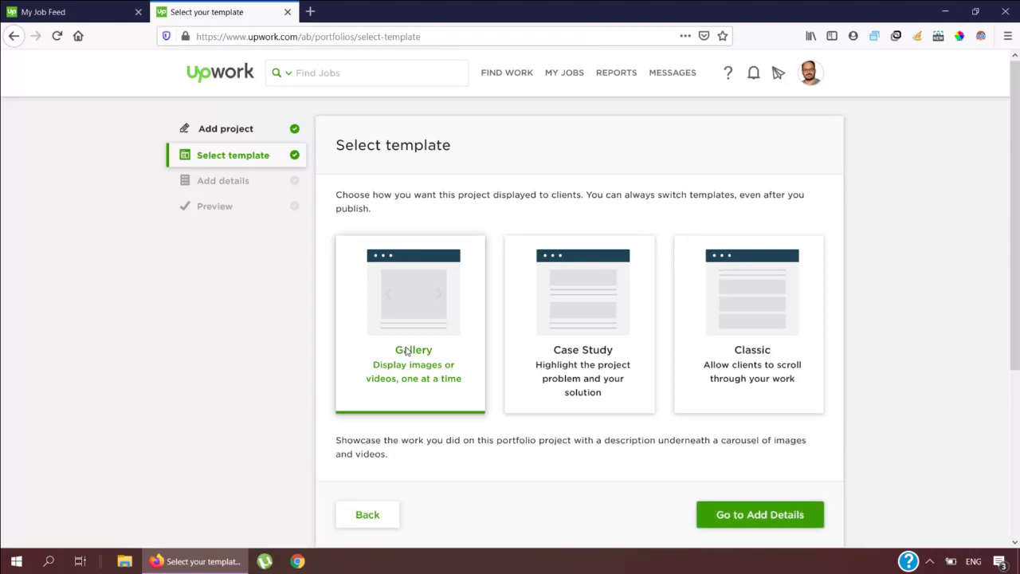
left_click(749, 516)
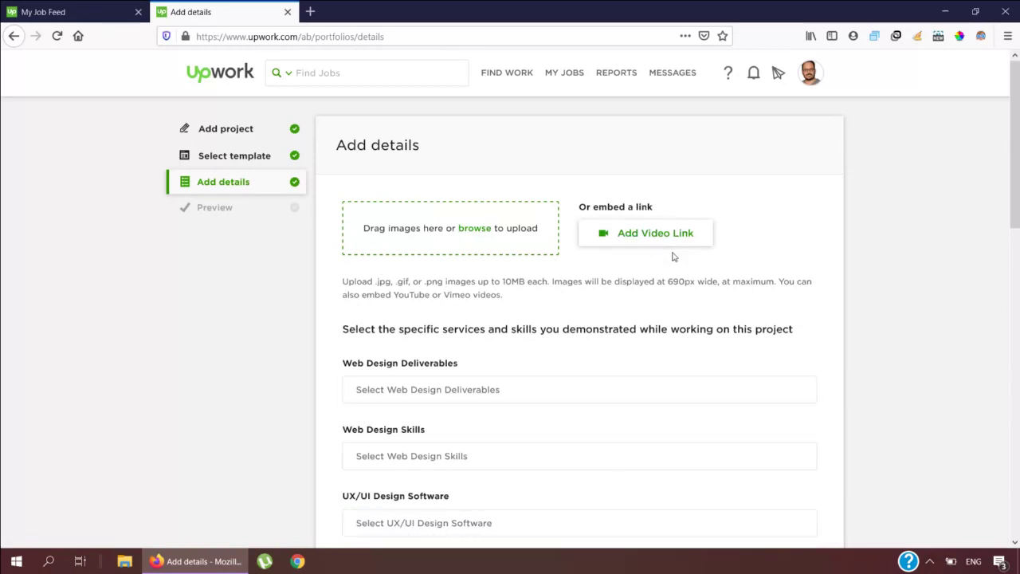
Load gobravomusicacademy.com in a new Firefox tab and scroll through the homepage.
left_click(310, 11)
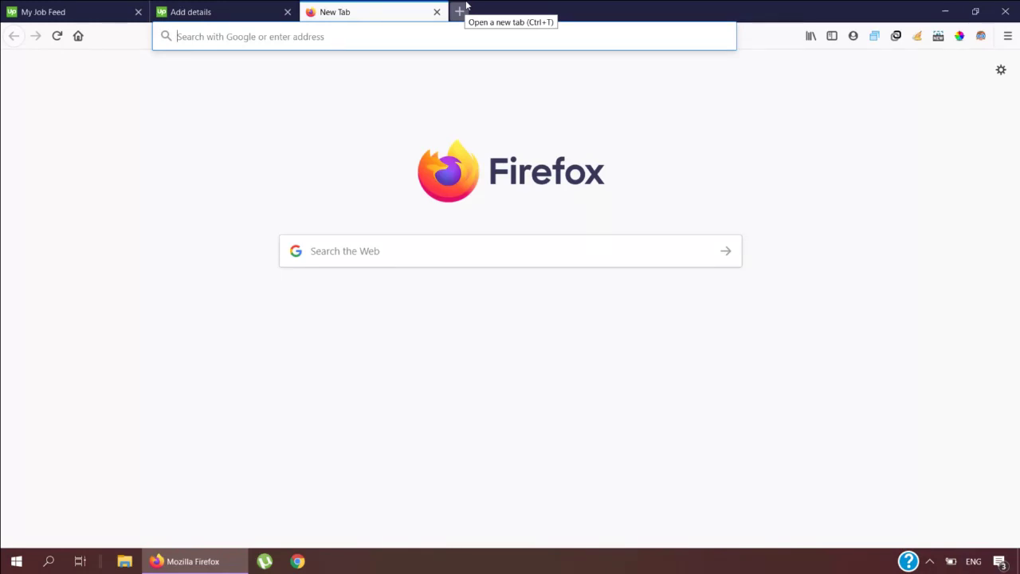
type("gobra")
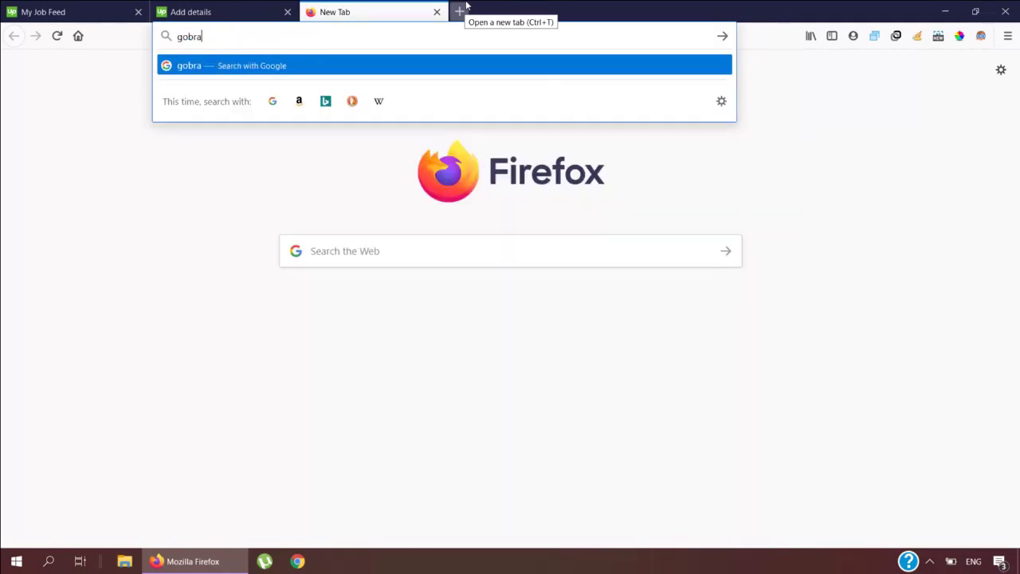
type("vomusicacad")
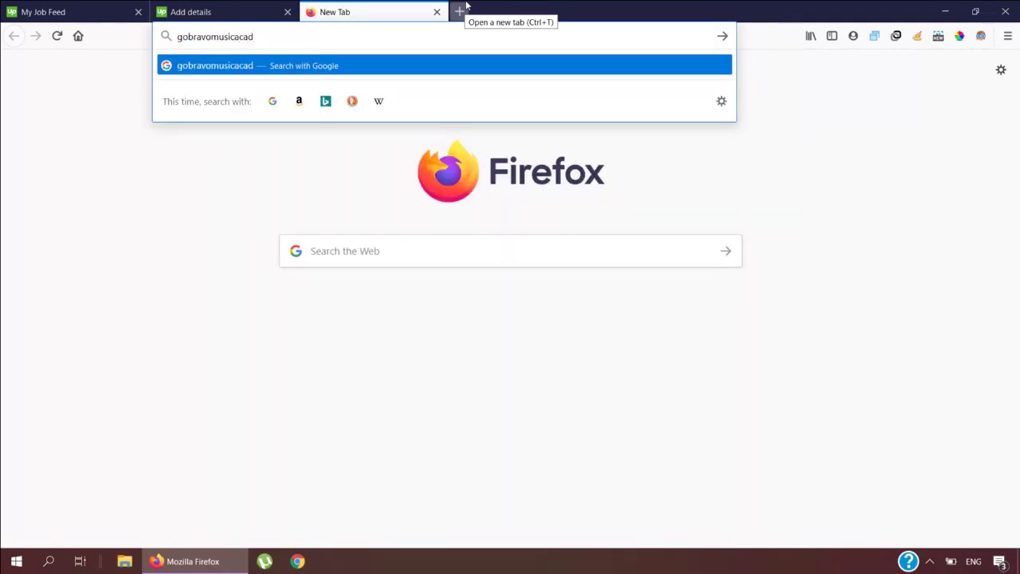
type("emy.")
key("ctrl+Return")
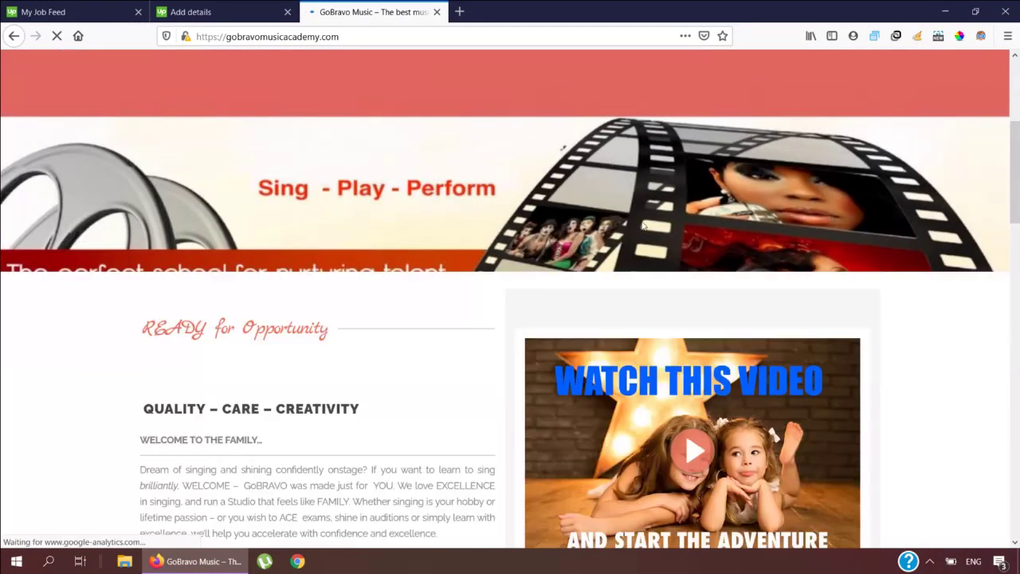
scroll(644, 225, "down", 15)
scroll(647, 227, "up", 12)
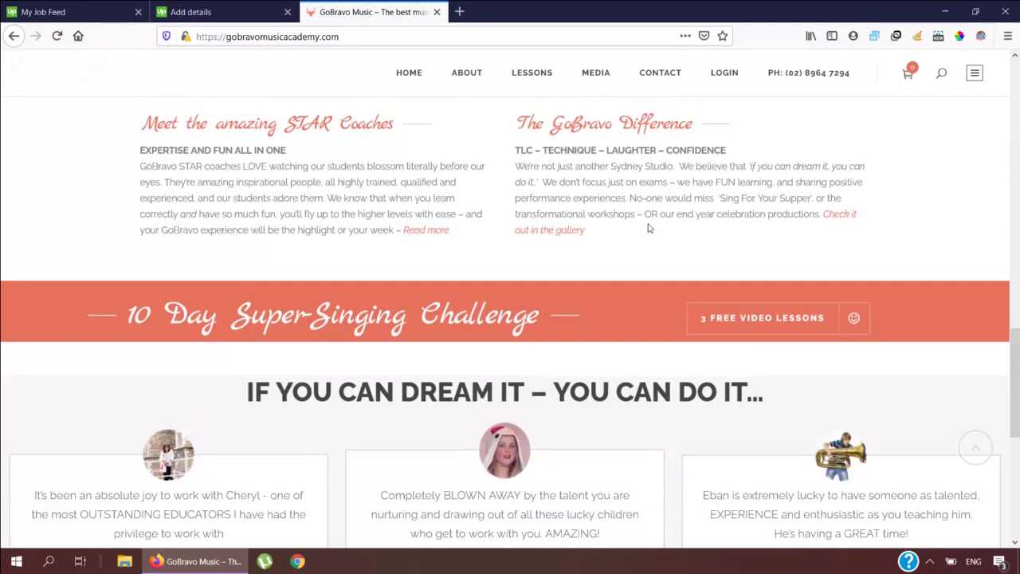
scroll(648, 229, "up", 10)
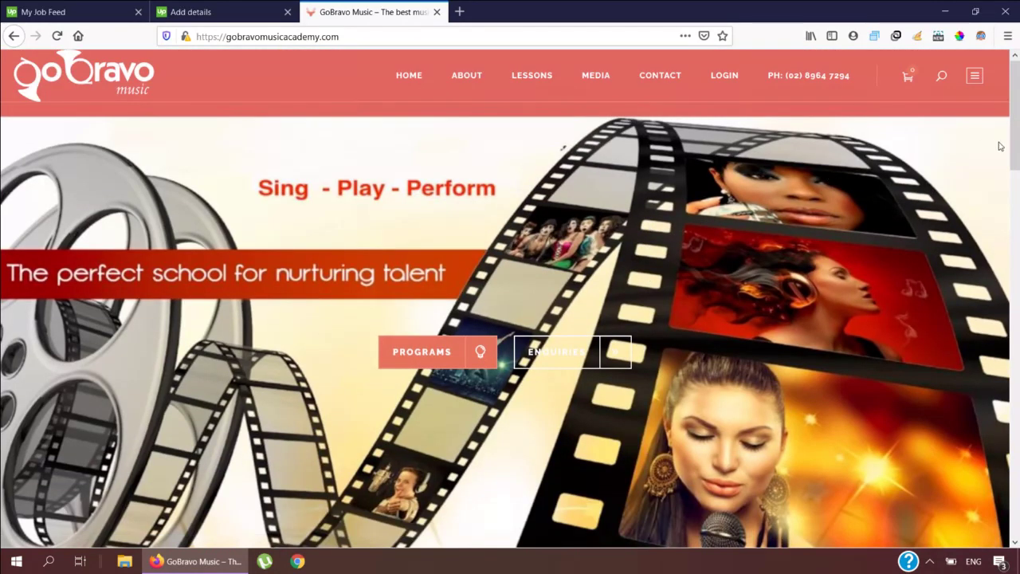
Take an Entire page Nimbus screenshot of the GoBravo Music homepage.
right_click(959, 143)
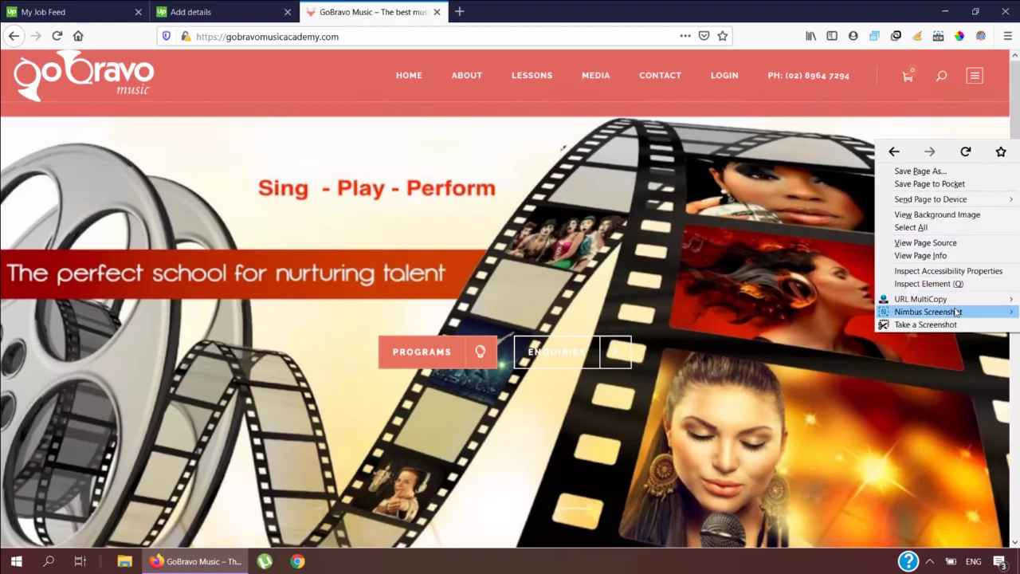
mouse_move(950, 315)
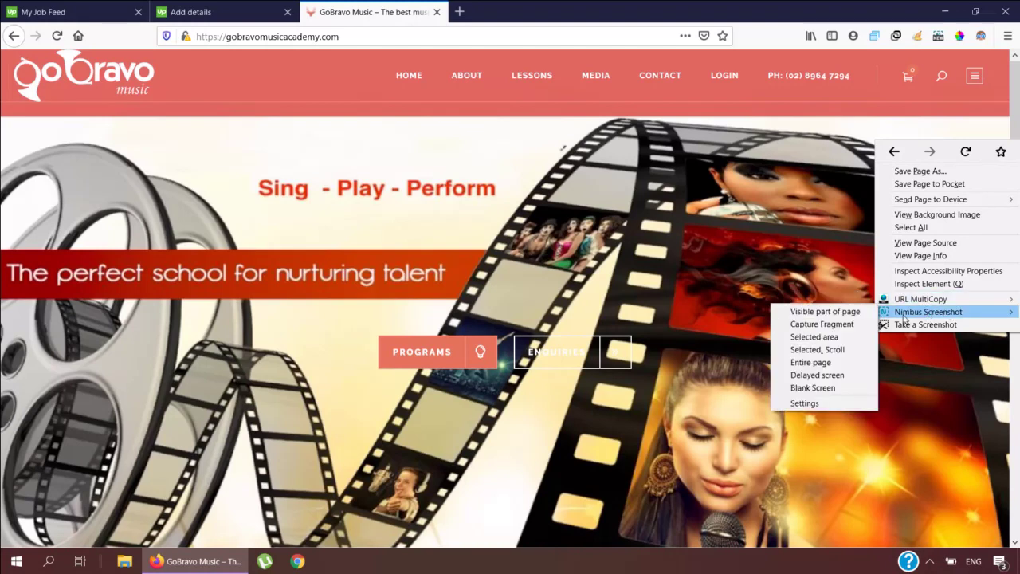
left_click(816, 363)
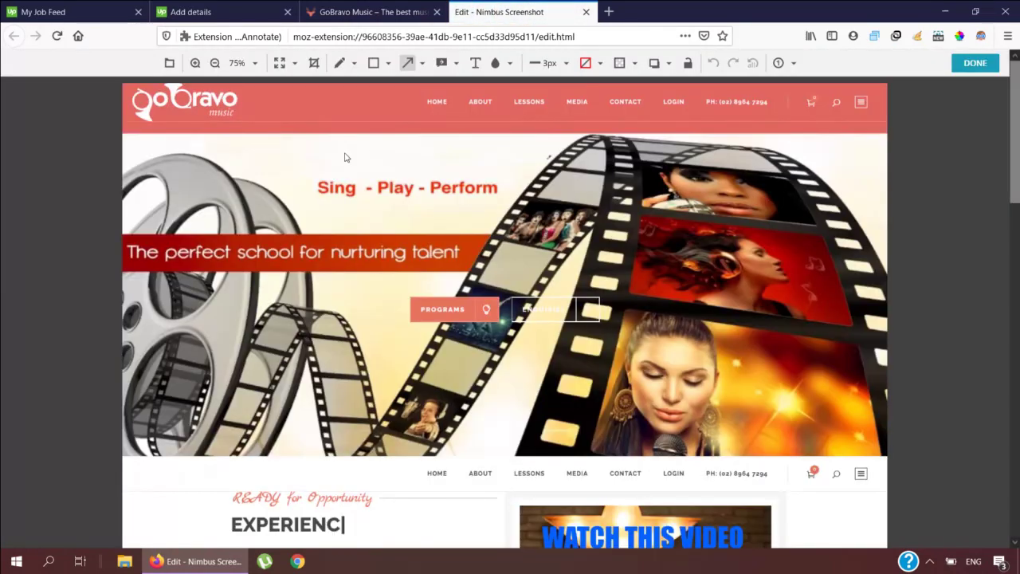
Save the capture as a PNG on the Desktop and open Upwork's image file browser.
scroll(726, 281, "down", 15)
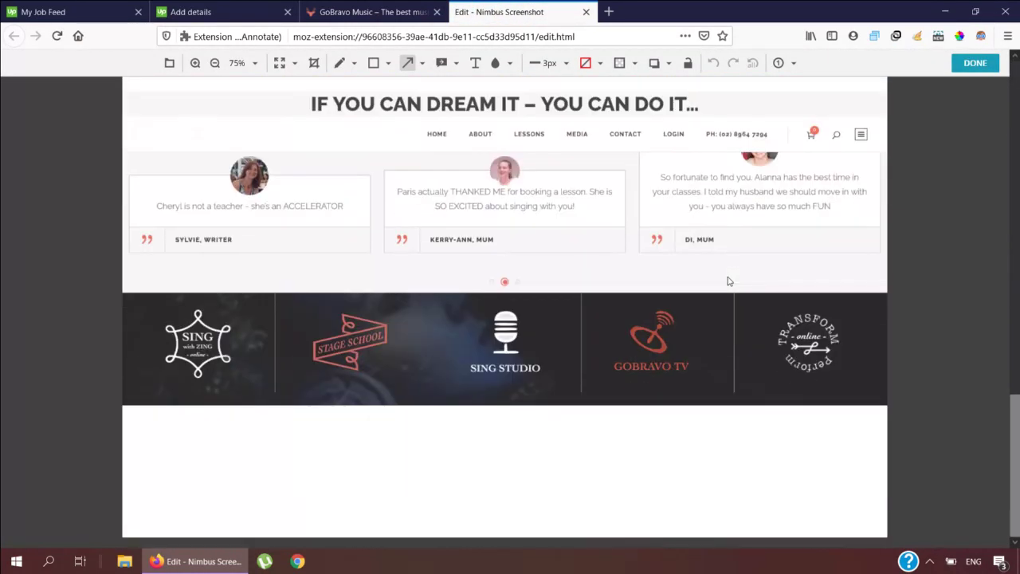
scroll(727, 280, "up", 15)
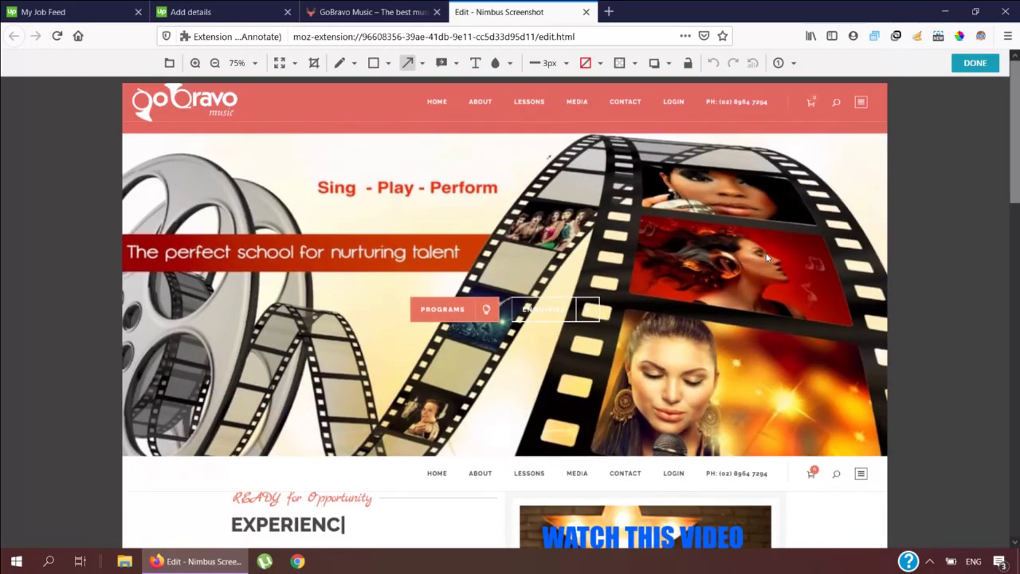
left_click(976, 64)
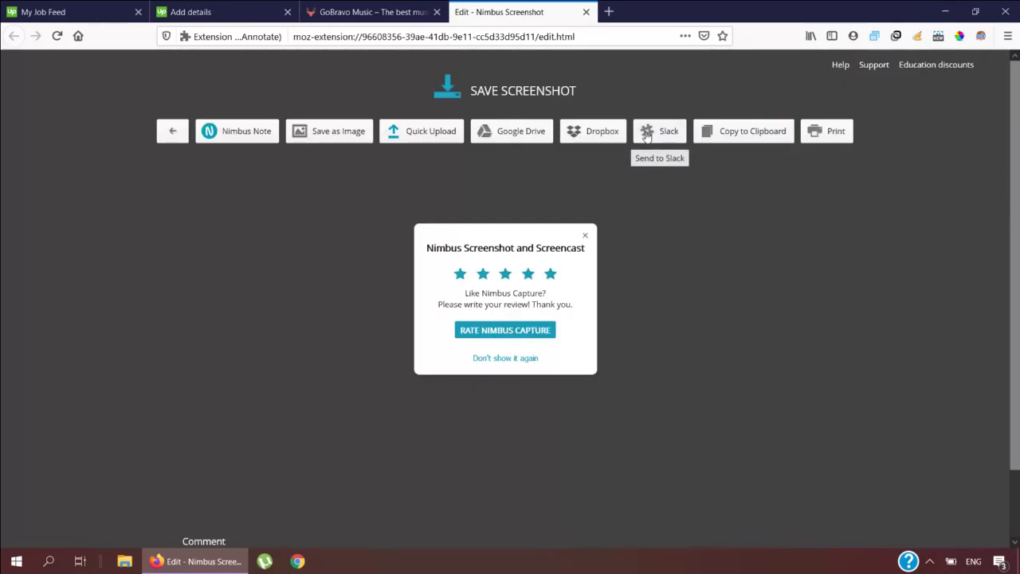
left_click(317, 135)
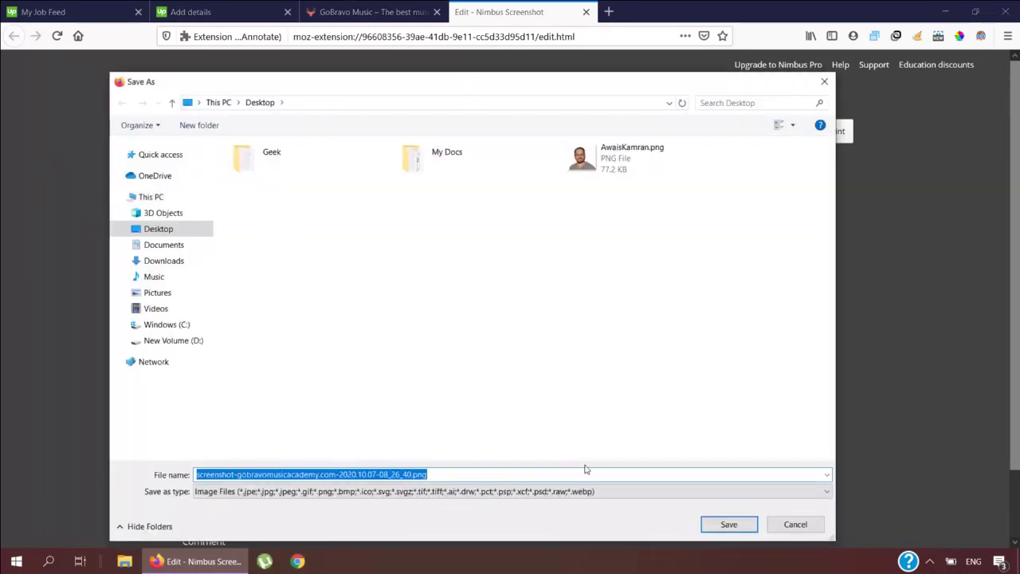
left_click(749, 529)
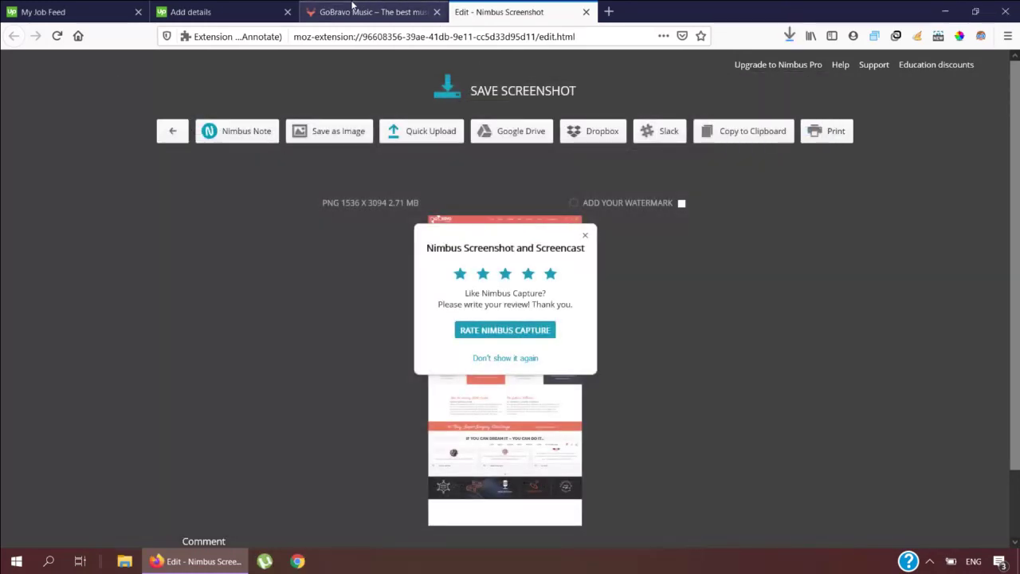
left_click(237, 11)
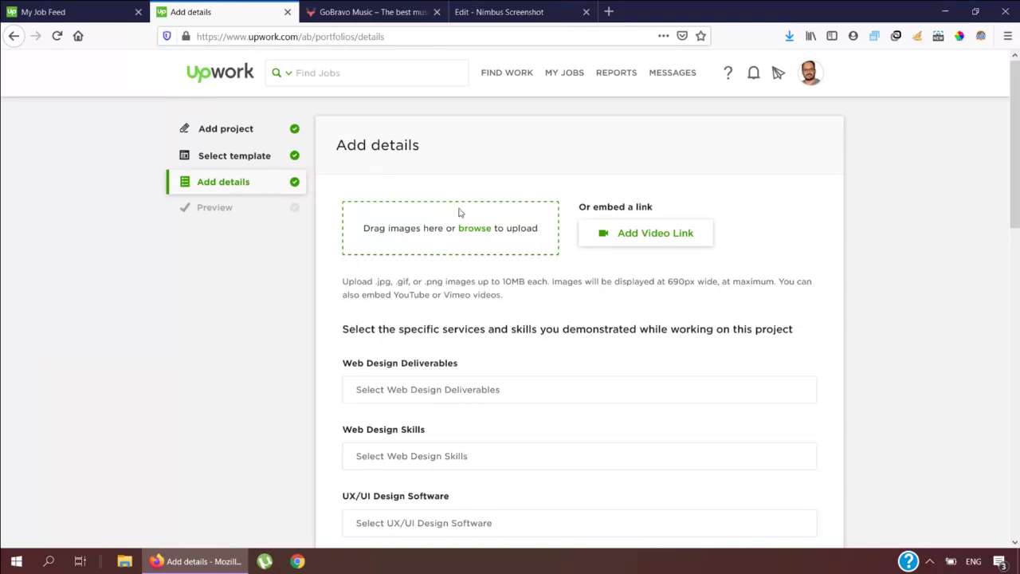
left_click(468, 230)
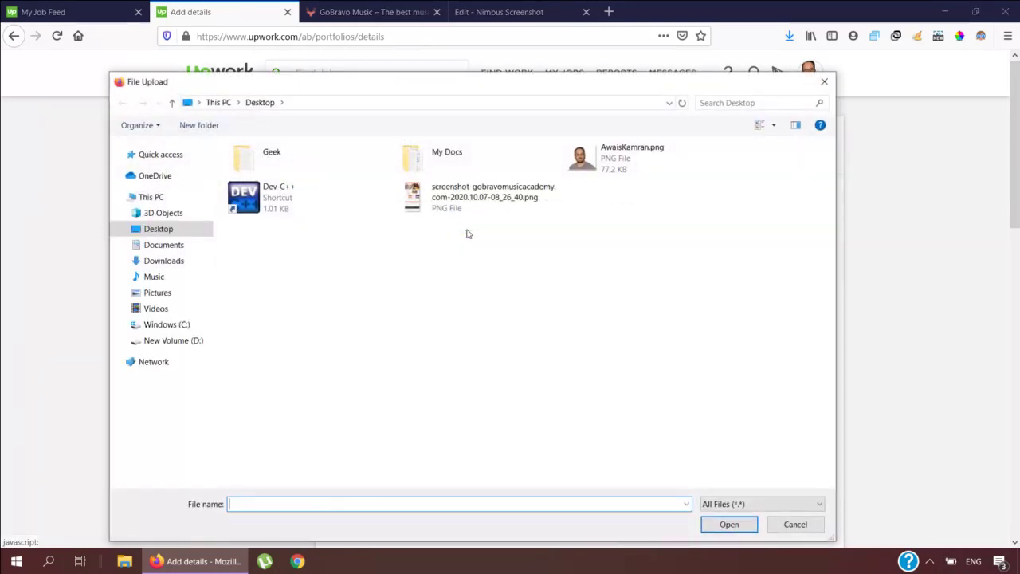
Upload the saved GoBravo screenshot PNG and open the Web Design Deliverables list.
double_click(470, 202)
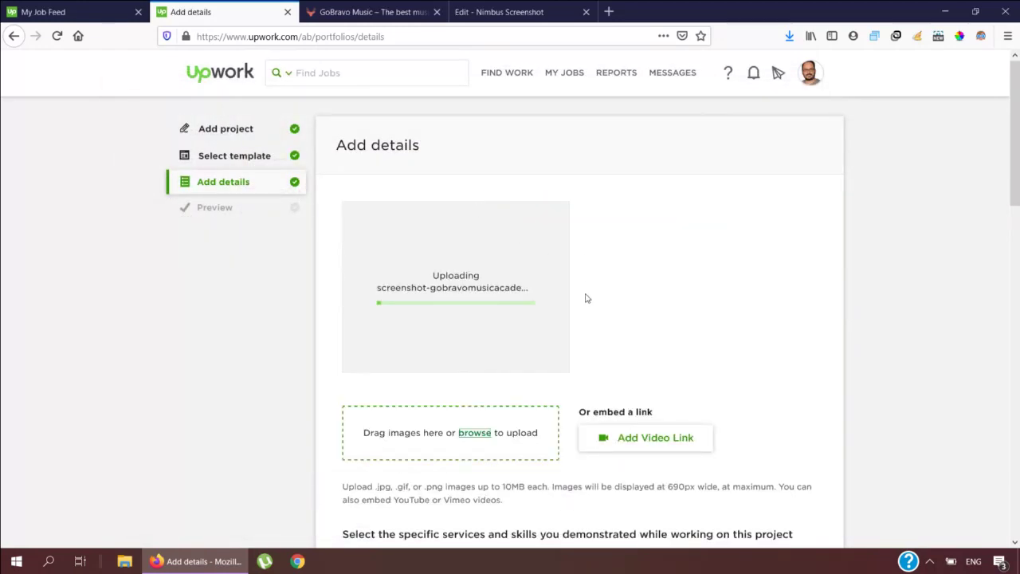
scroll(587, 296, "down", 5)
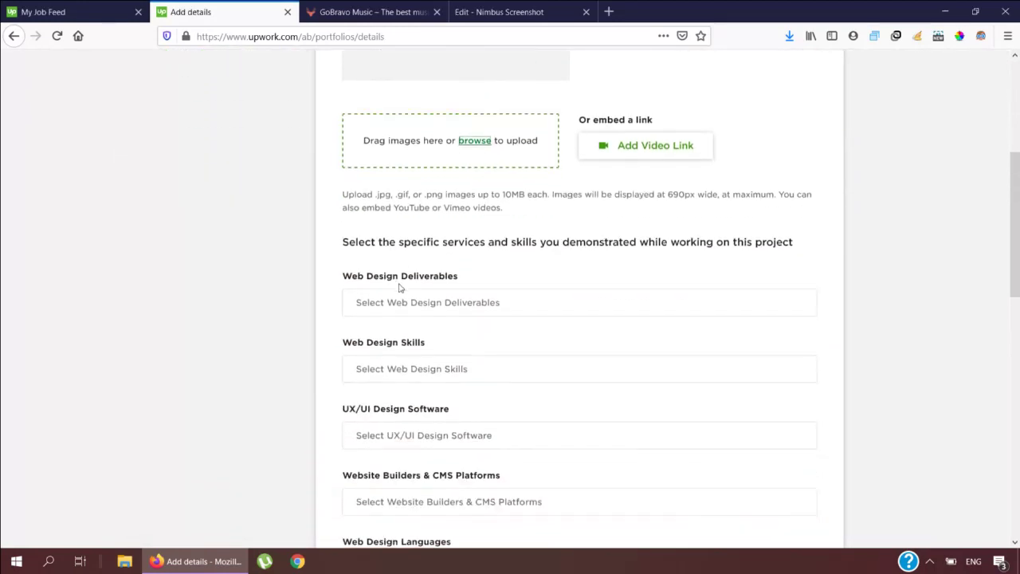
left_click(403, 303)
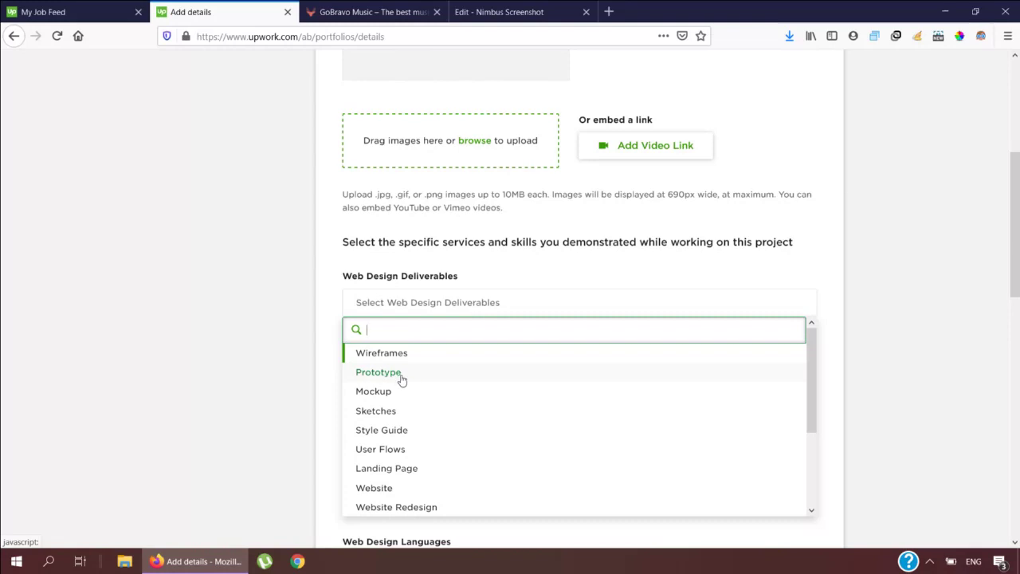
Add Website as a deliverable and Website Development as a web design skill.
left_click(397, 493)
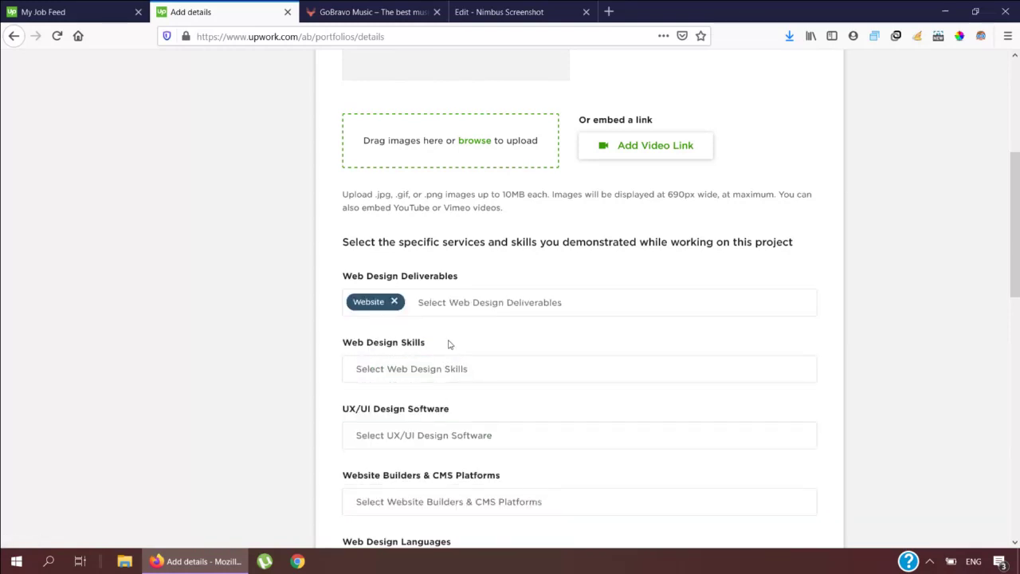
scroll(448, 343, "down", 1)
left_click(415, 312)
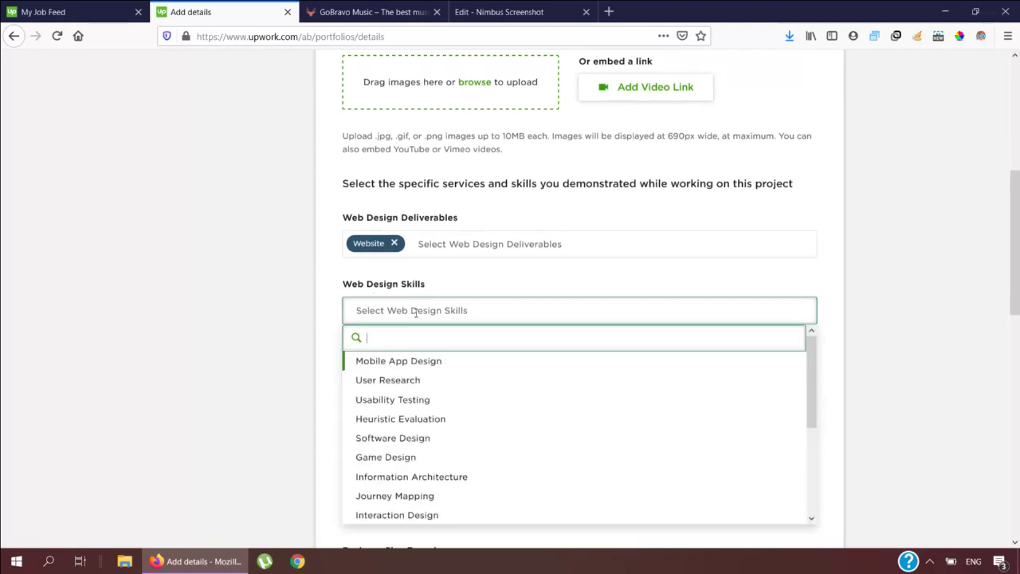
scroll(464, 394, "down", 3)
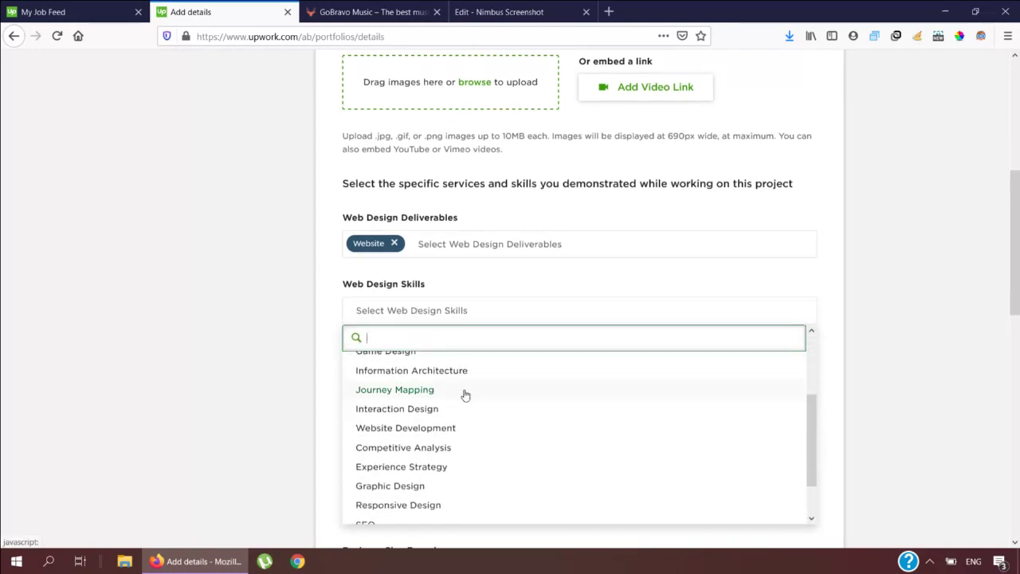
scroll(467, 403, "down", 2)
scroll(443, 466, "down", 1)
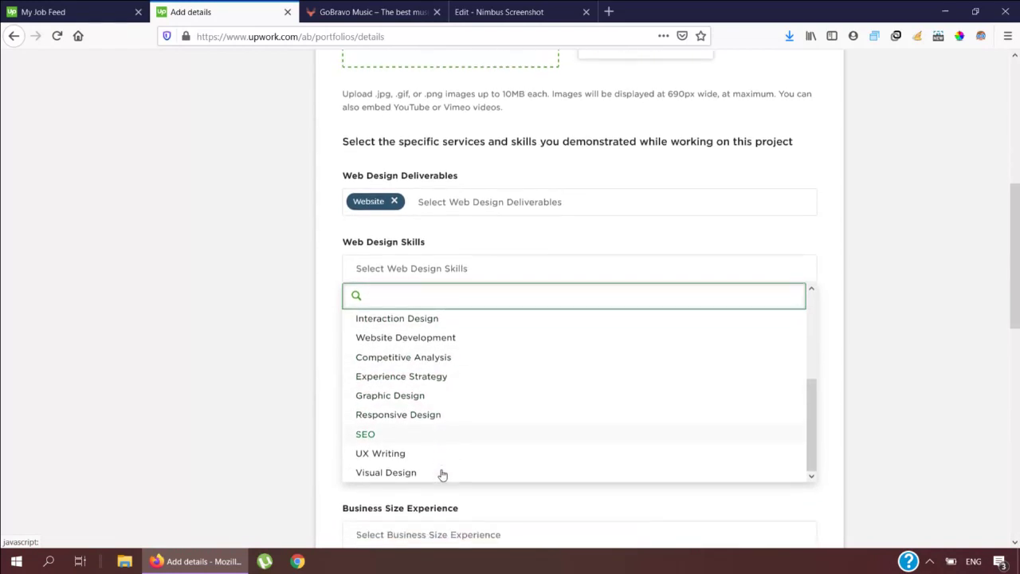
scroll(386, 374, "up", 4)
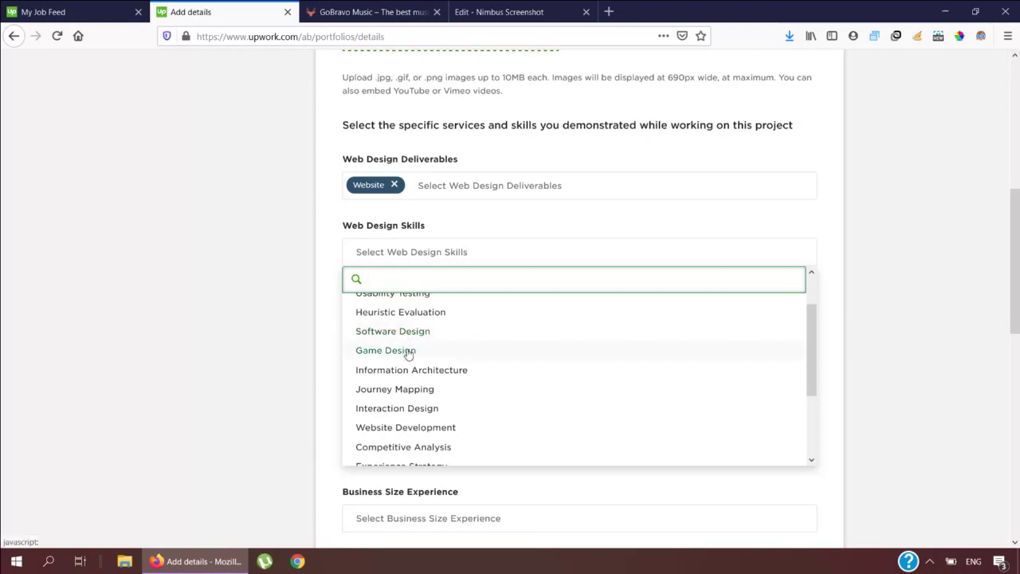
scroll(416, 398, "down", 3)
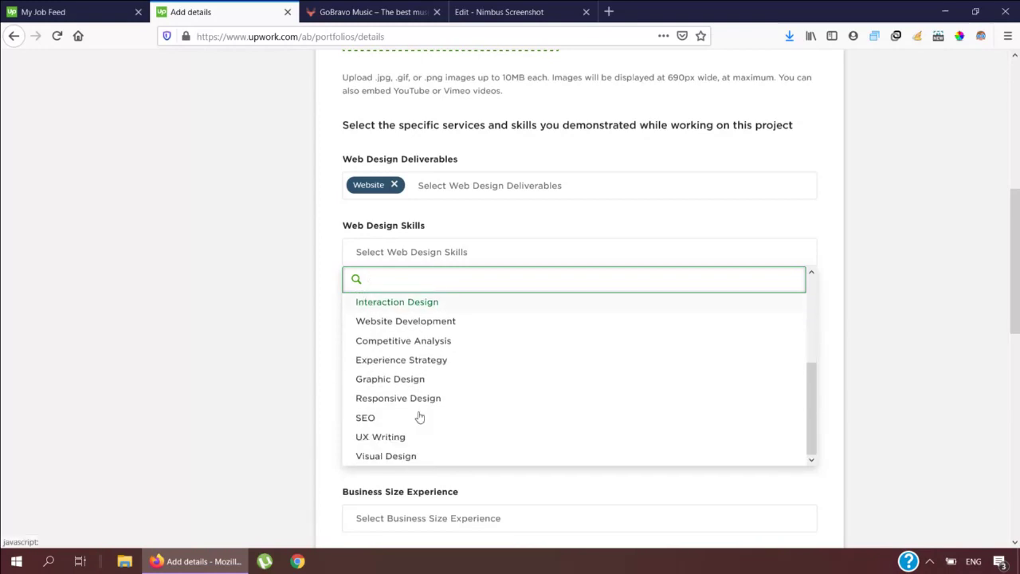
left_click(418, 321)
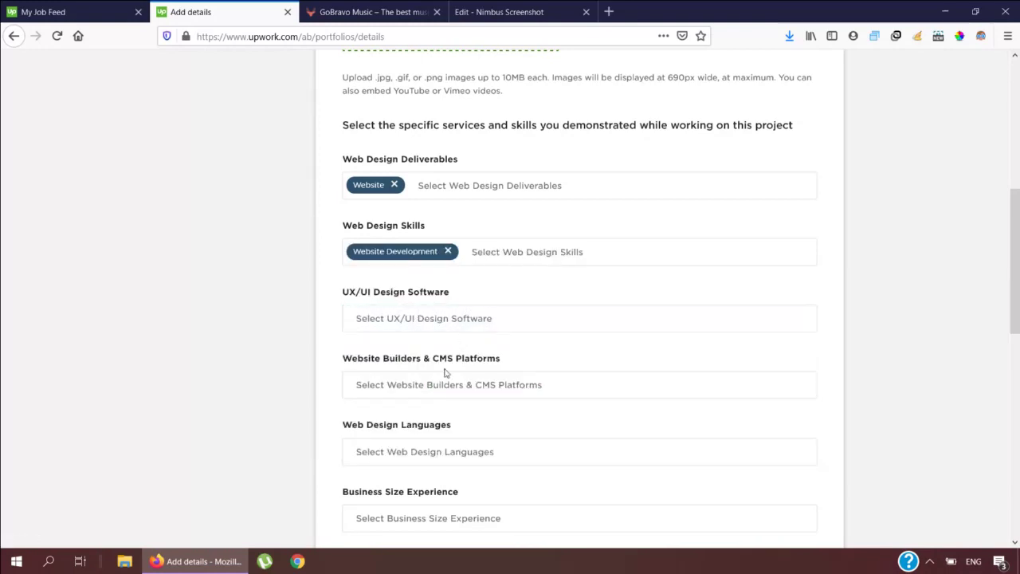
Set WordPress as the Website Builders & CMS platform.
scroll(446, 372, "down", 1)
left_click(374, 319)
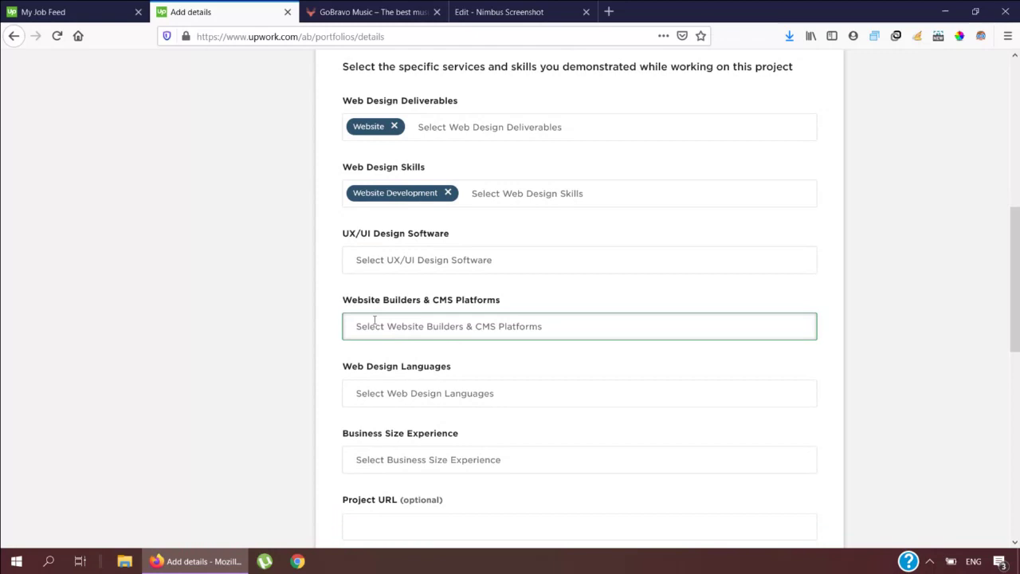
left_click(420, 327)
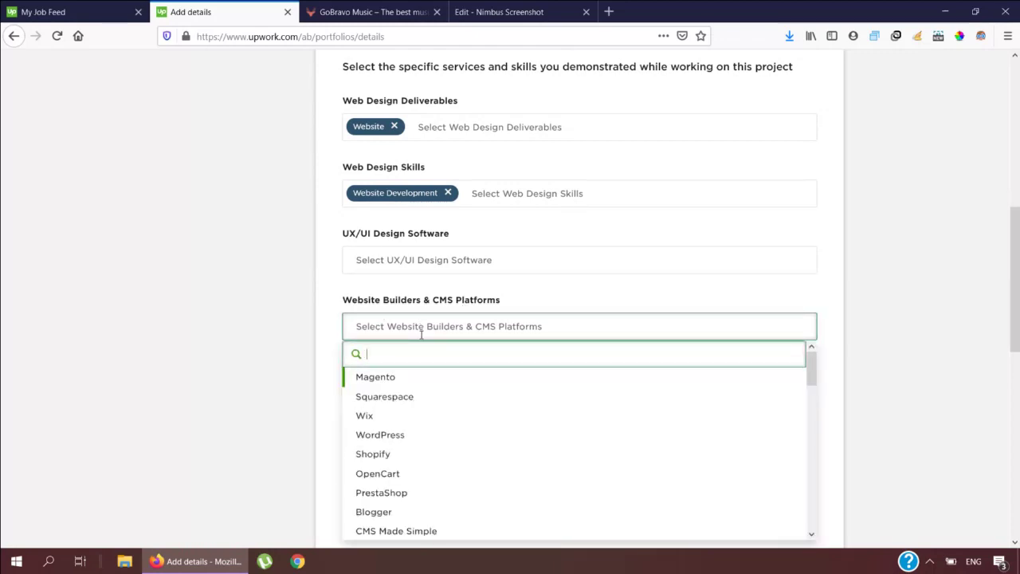
type("wo")
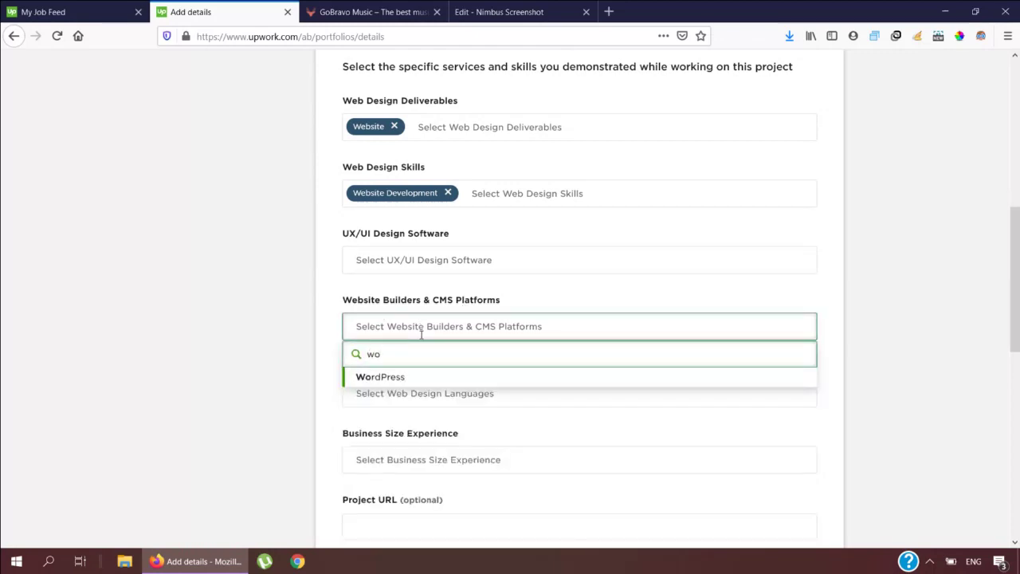
left_click(390, 379)
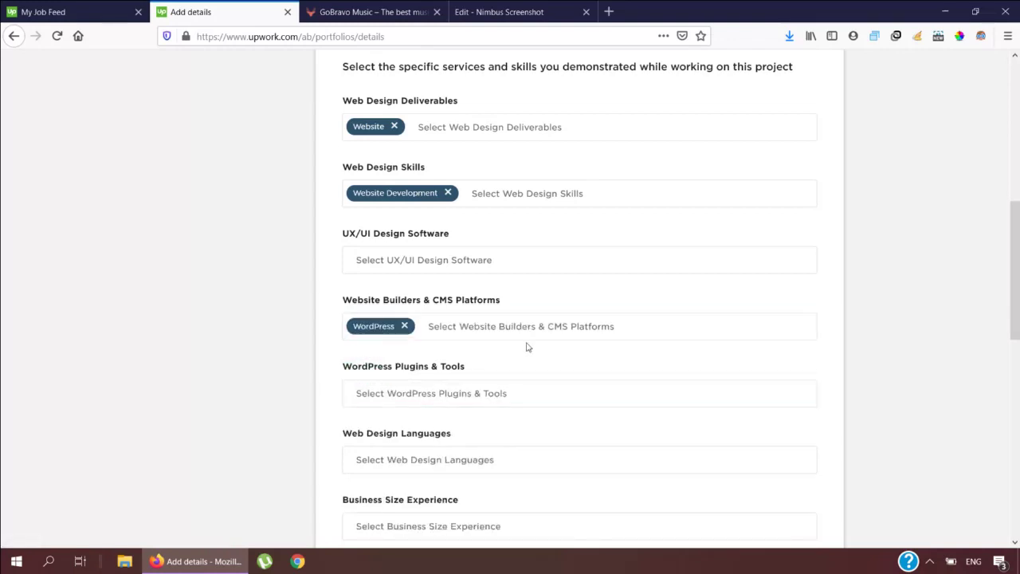
Add WooCommerce, Contact Form 7 and Elementor as WordPress plugins and tools.
scroll(567, 380, "down", 1)
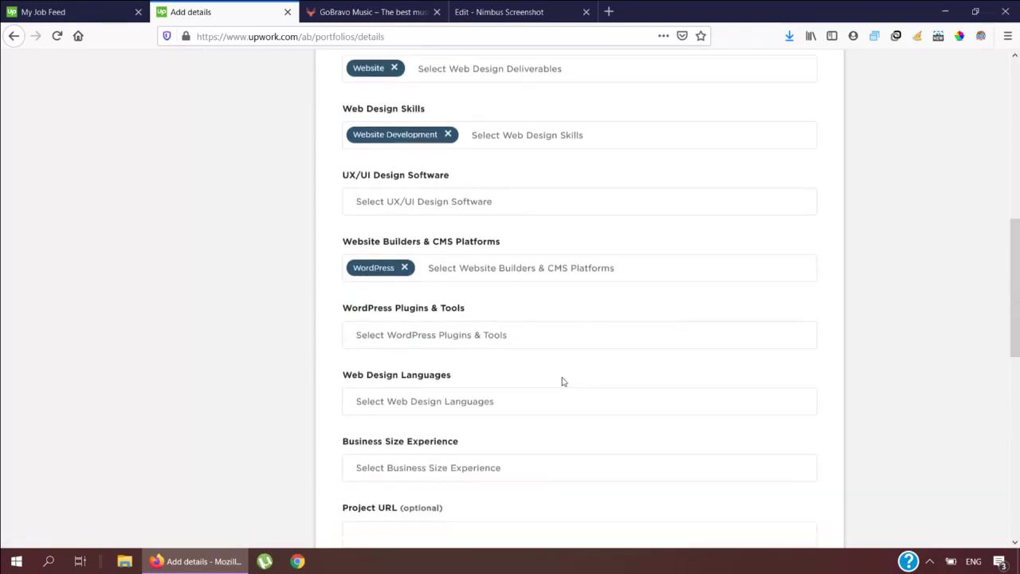
left_click(444, 338)
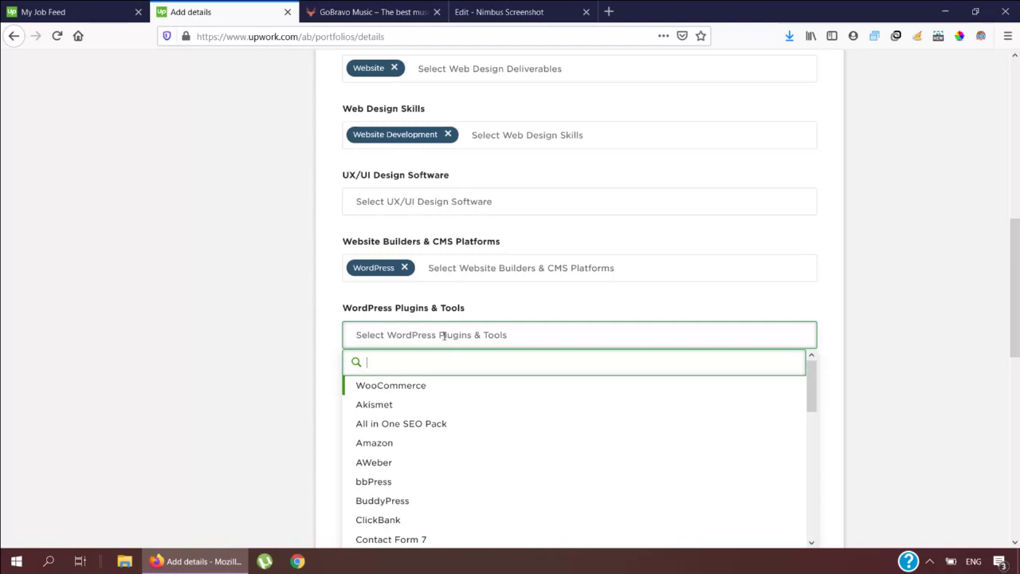
left_click(390, 386)
left_click(478, 336)
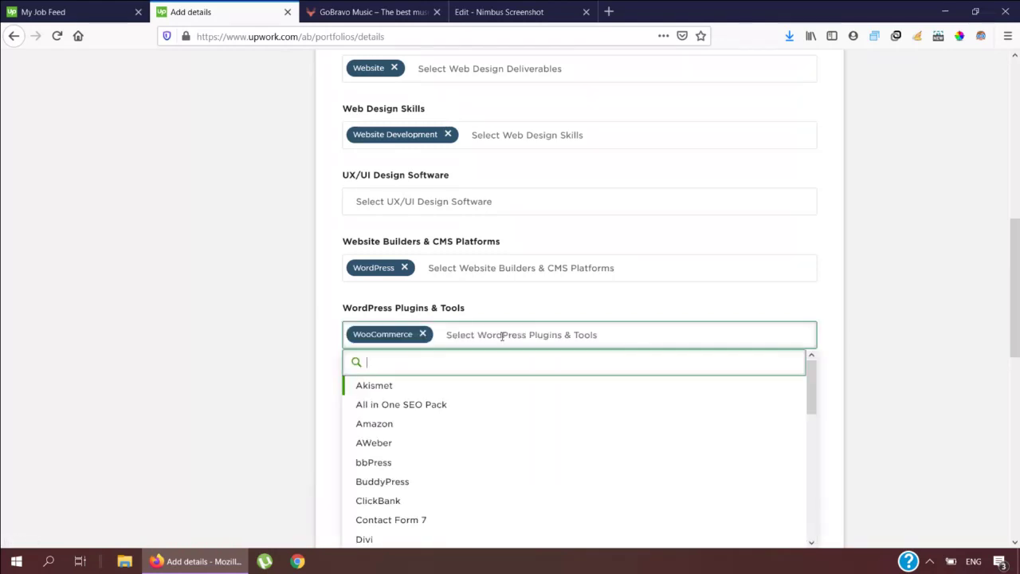
scroll(410, 450, "down", 1)
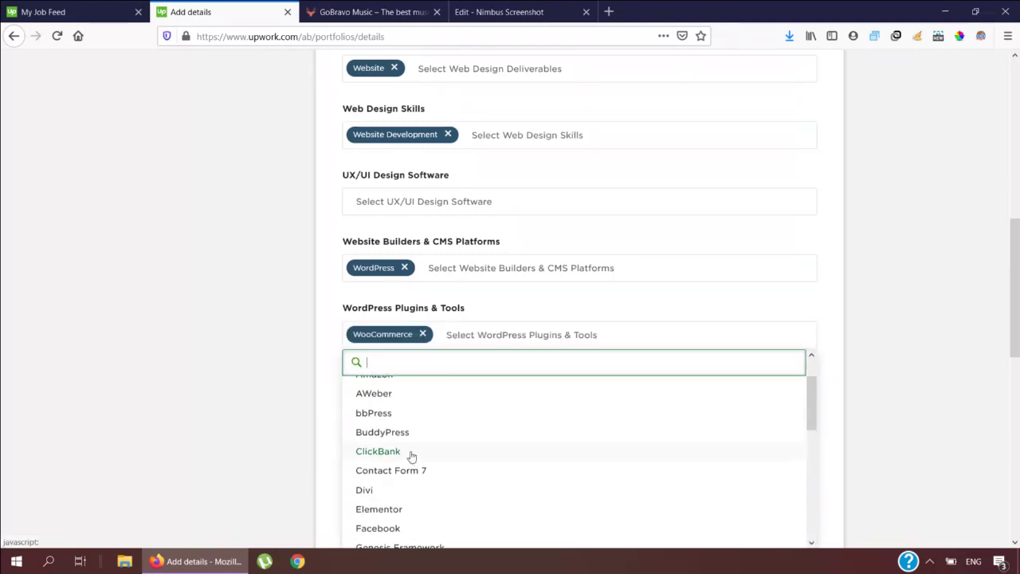
left_click(415, 466)
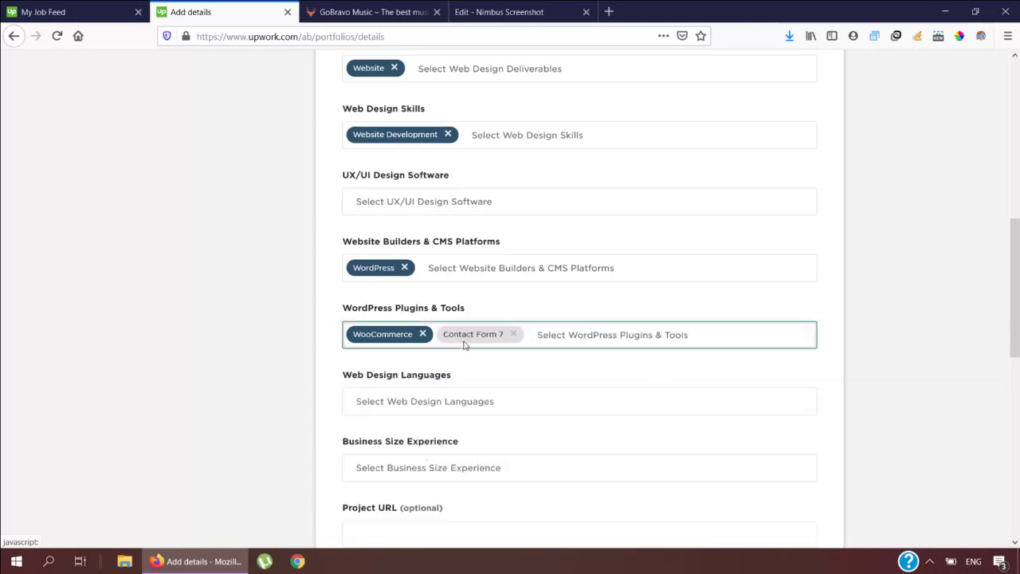
left_click(547, 333)
scroll(505, 446, "down", 3)
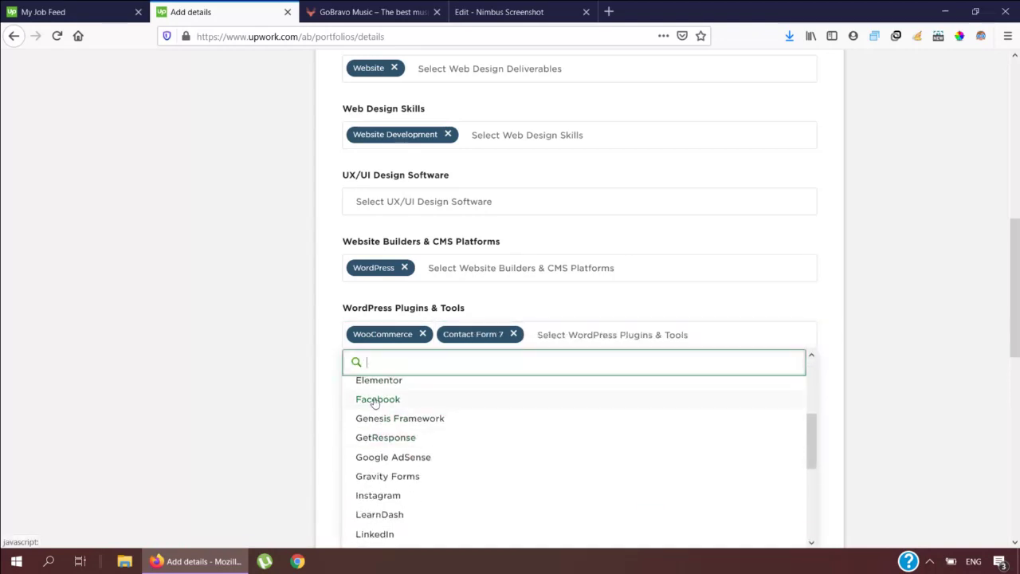
left_click(376, 386)
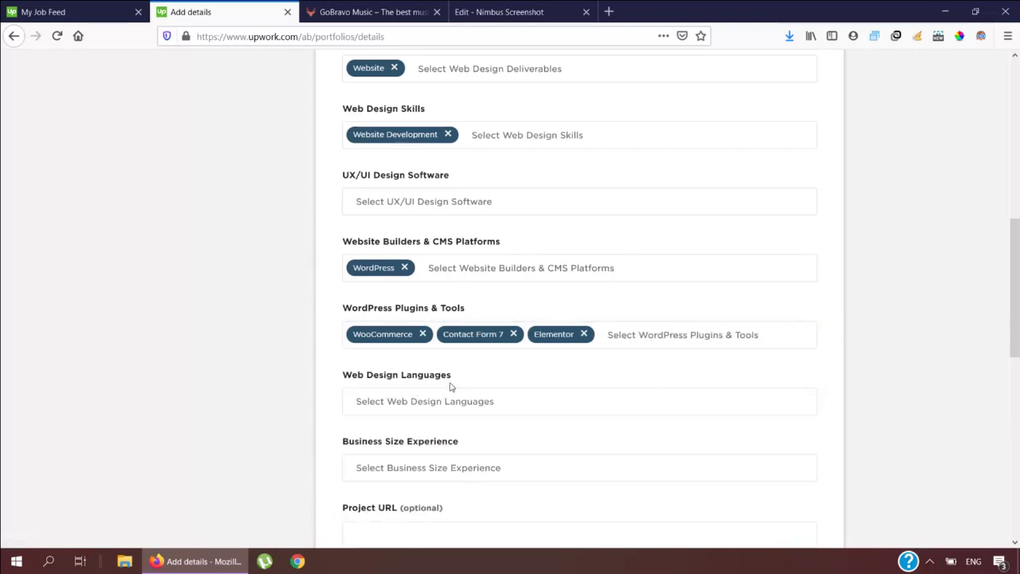
scroll(443, 375, "down", 3)
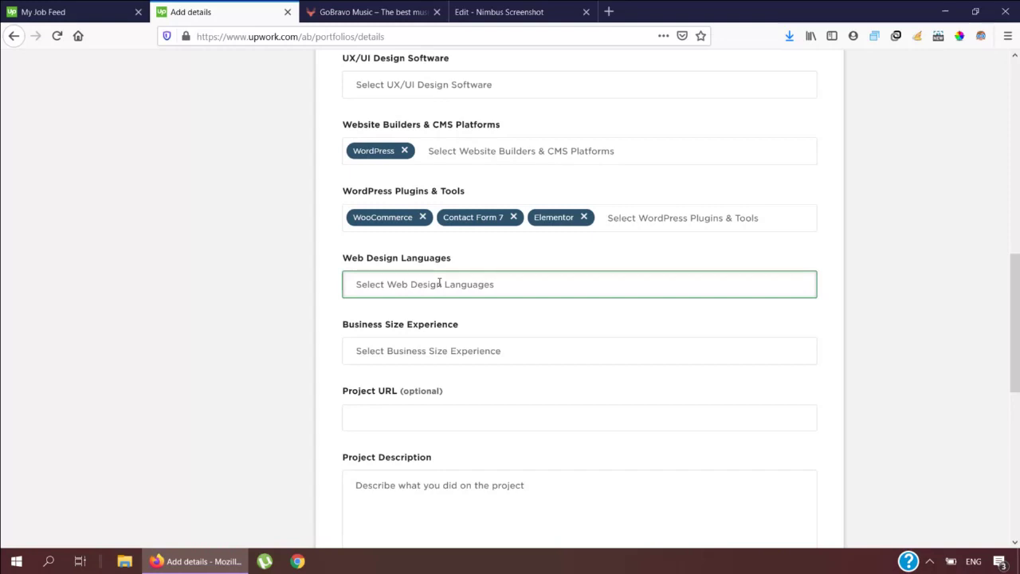
Set the business size to Very Small (1-9 employees).
left_click(450, 349)
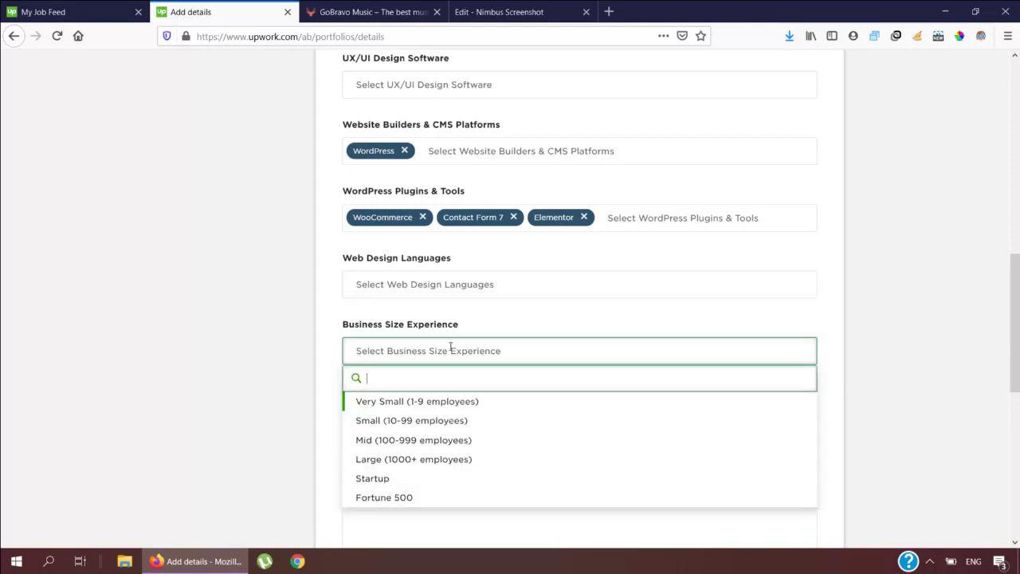
left_click(436, 404)
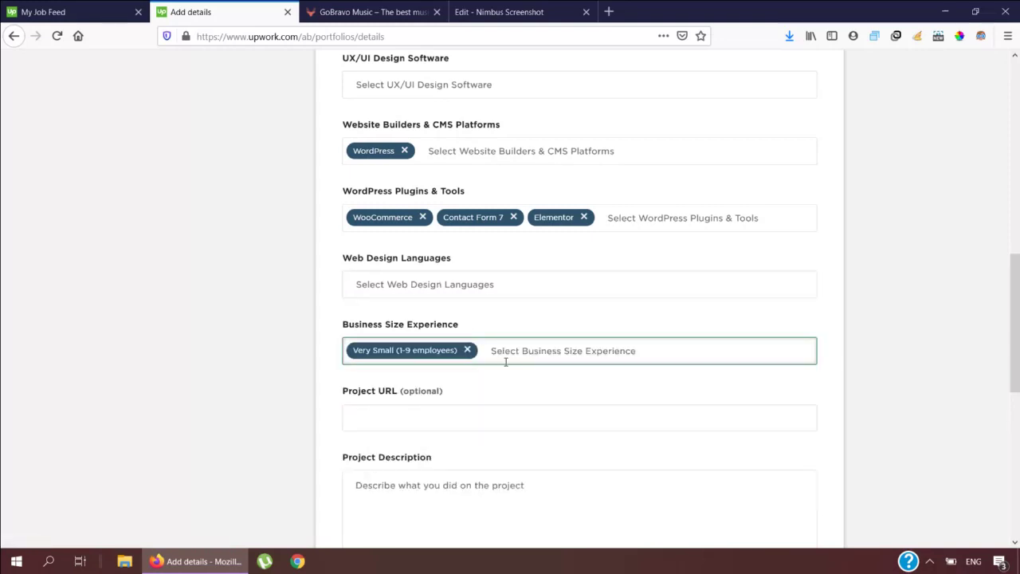
scroll(505, 362, "down", 1)
Copy the gobravomusicacademy.com address from its tab into the Project URL field.
left_click(403, 349)
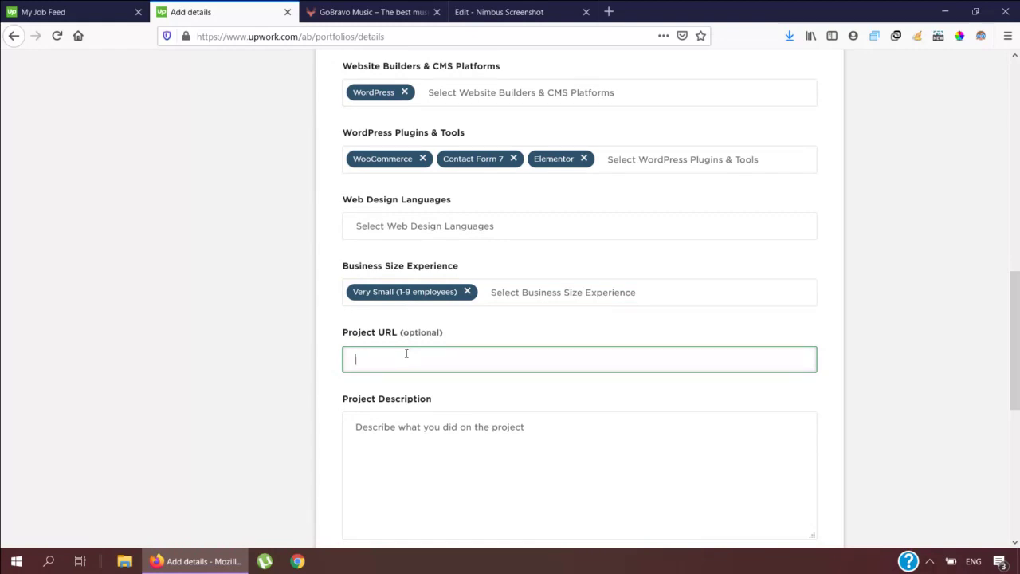
left_click(366, 12)
left_click_drag(339, 36, 199, 36)
right_click(229, 36)
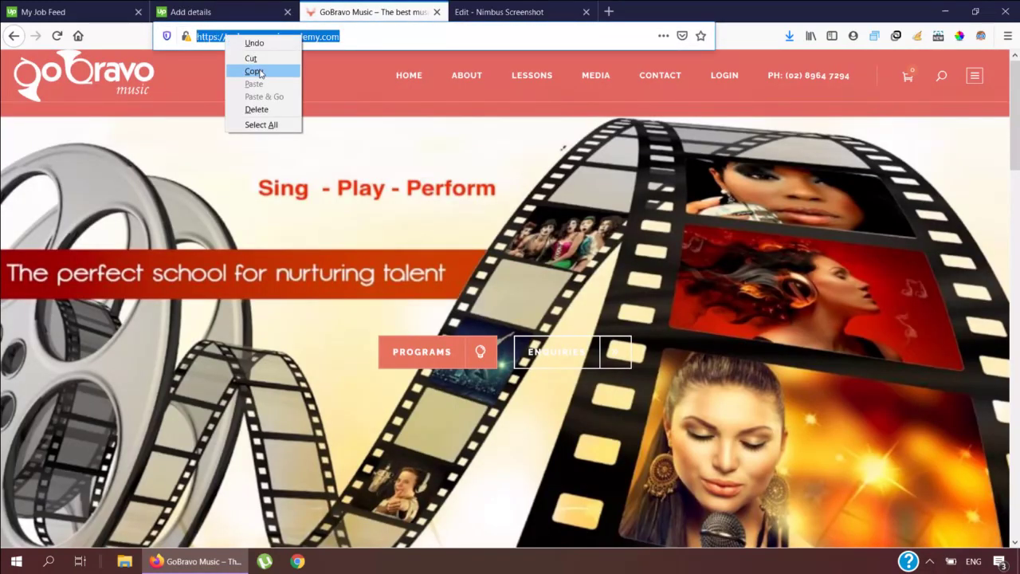
left_click(259, 71)
left_click(215, 12)
right_click(441, 365)
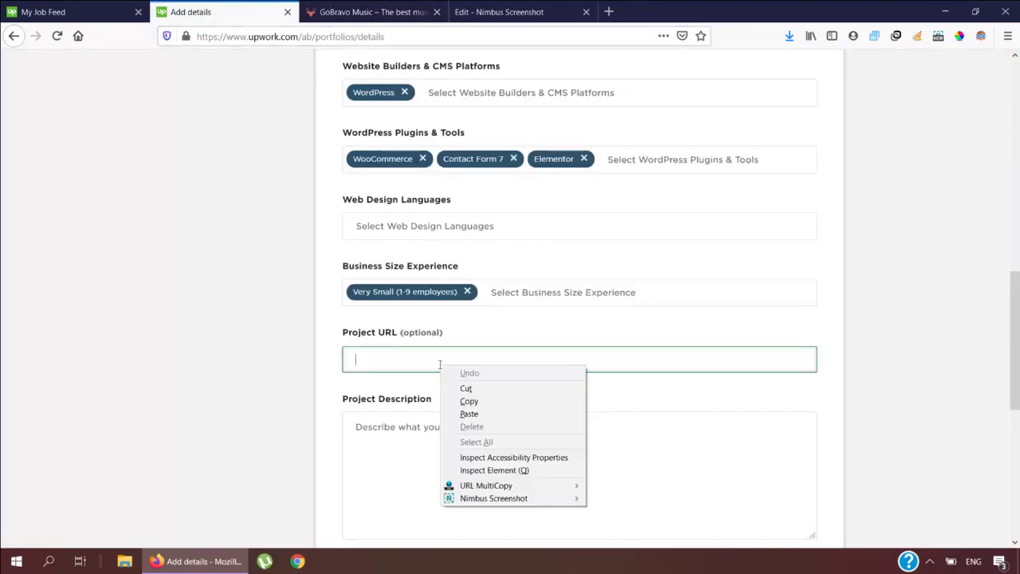
left_click(479, 414)
Write a description of the site built for a music teacher selling courses on music.
left_click(468, 437)
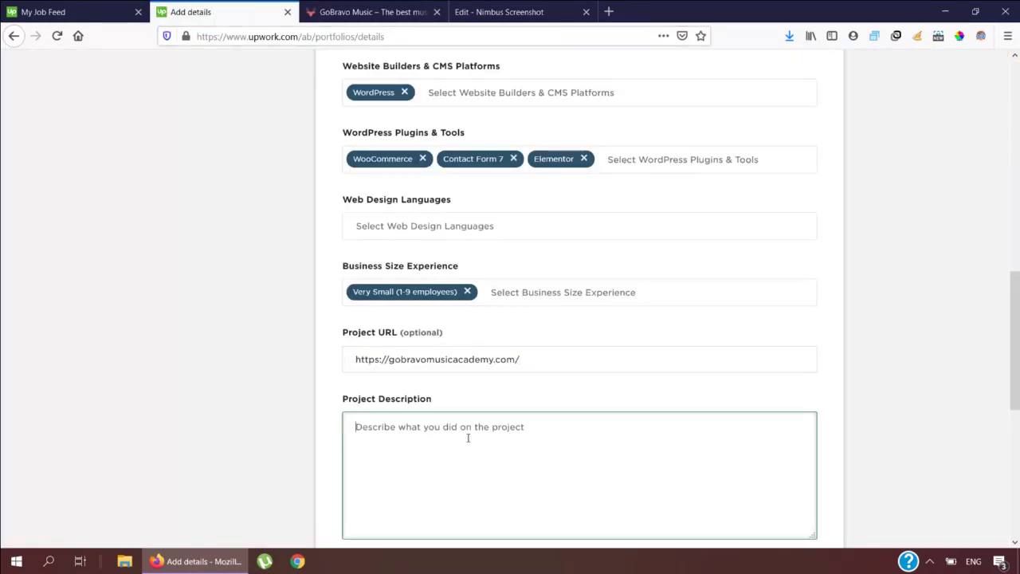
scroll(486, 427, "down", 2)
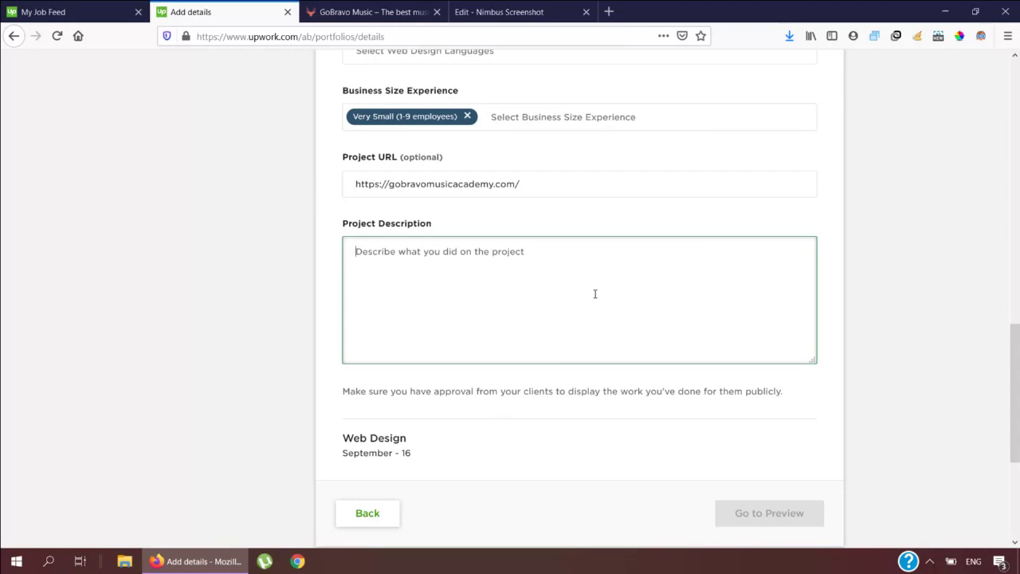
type("It is a website for a music teacher")
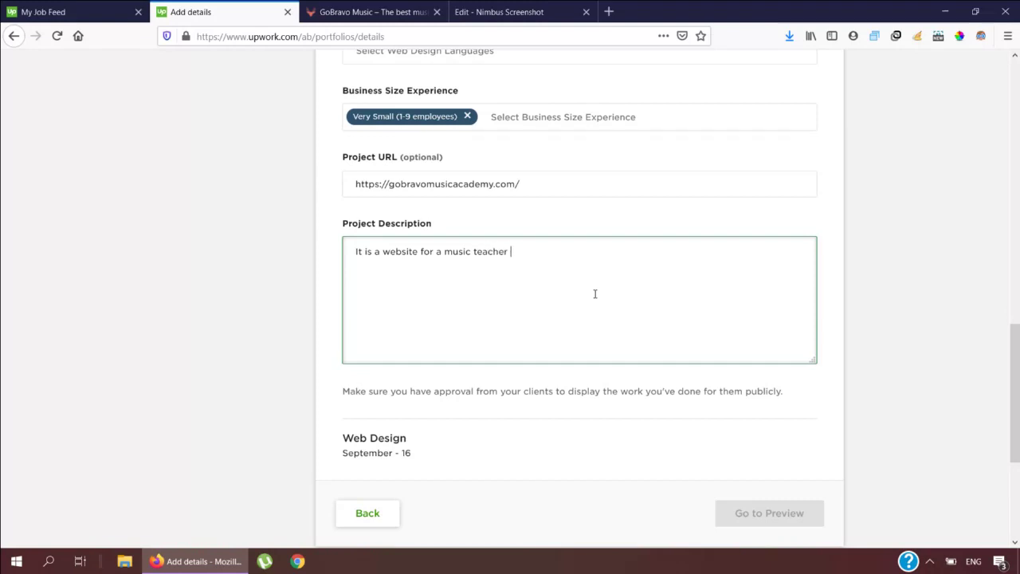
type("who wanted to sell the cours")
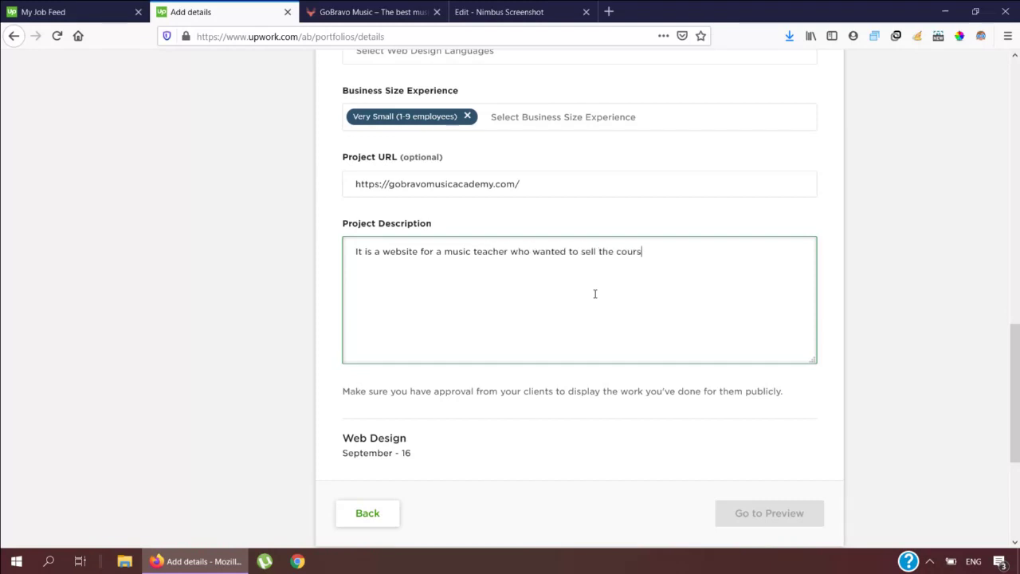
type("es on M")
scroll(594, 294, "up", 1)
type("us")
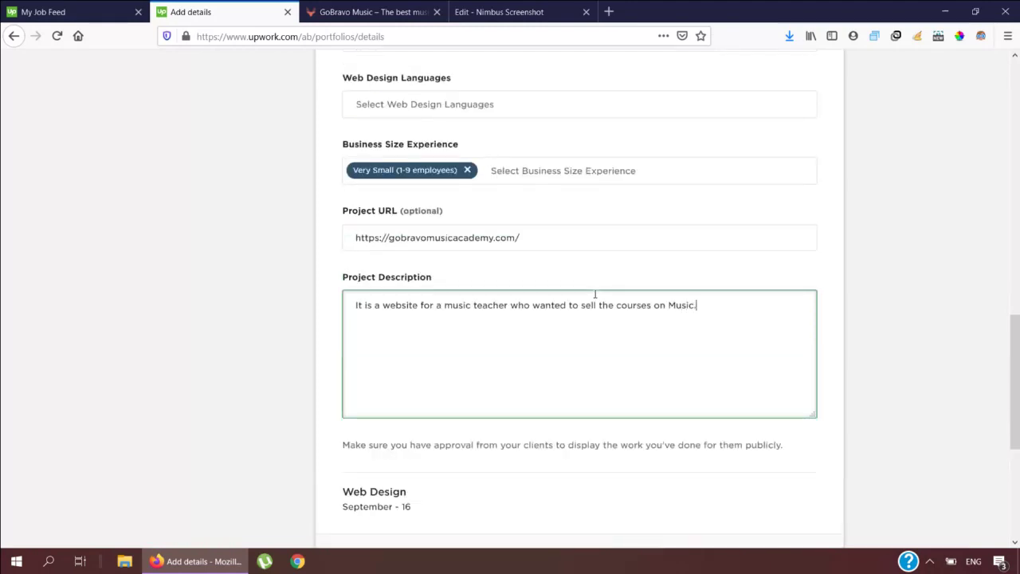
type("ic.")
scroll(586, 295, "down", 3)
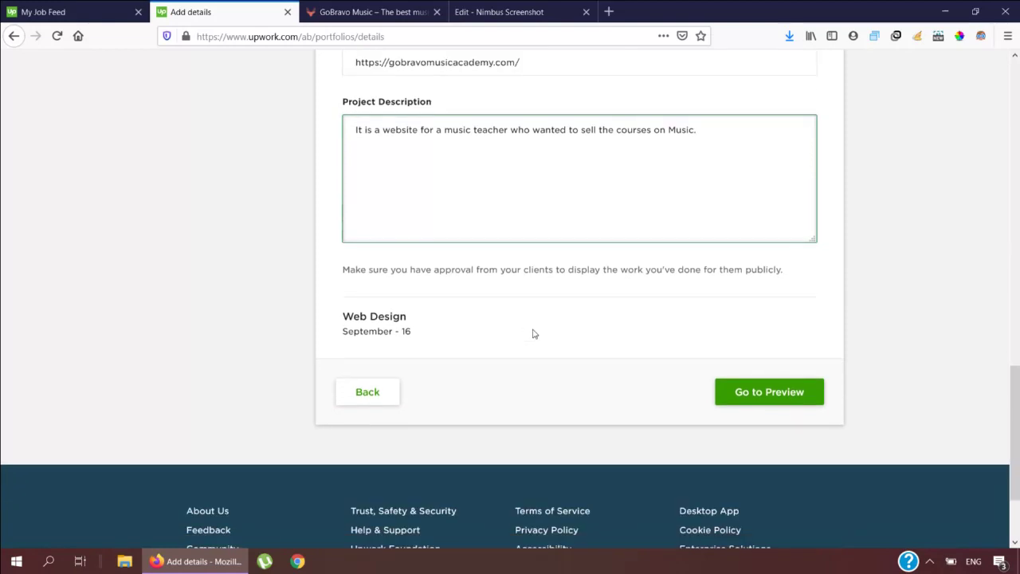
Preview 'A WordPress website for singing and music' and publish it to the portfolio.
left_click(766, 392)
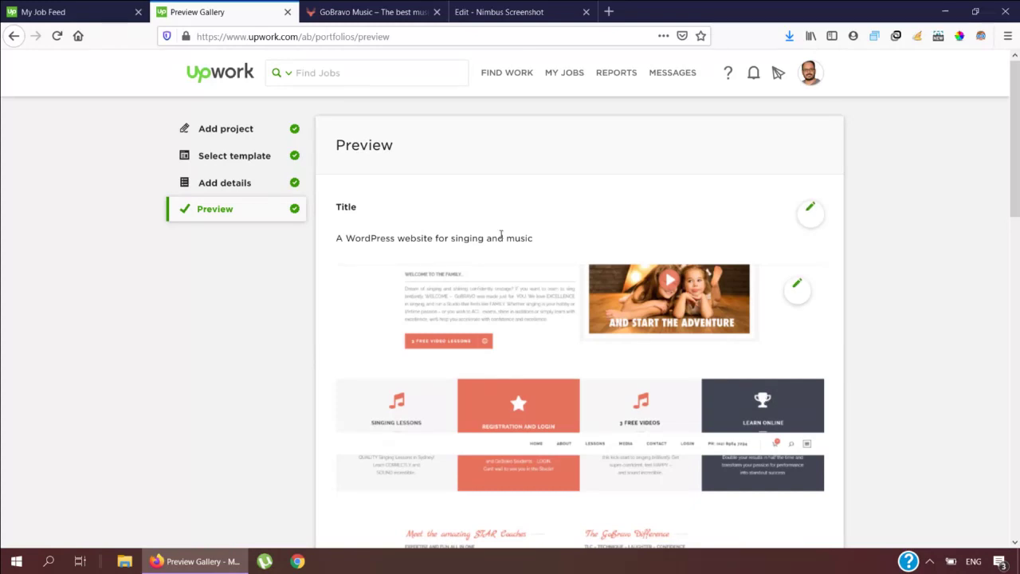
scroll(605, 255, "down", 3)
scroll(623, 286, "down", 6)
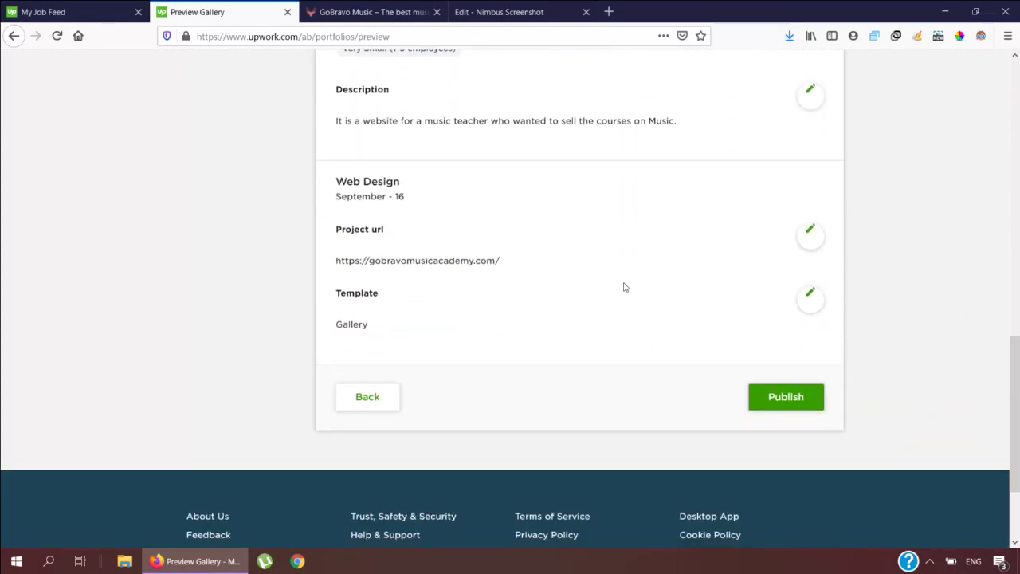
left_click(777, 396)
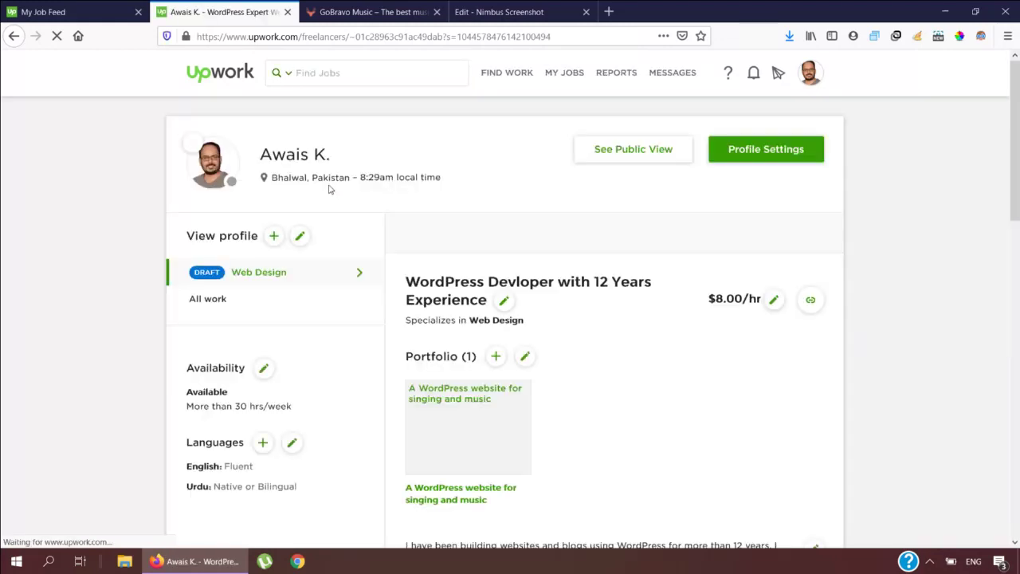
Publish the draft Web Design specialized profile and scroll through the live profile to review it.
scroll(470, 255, "down", 4)
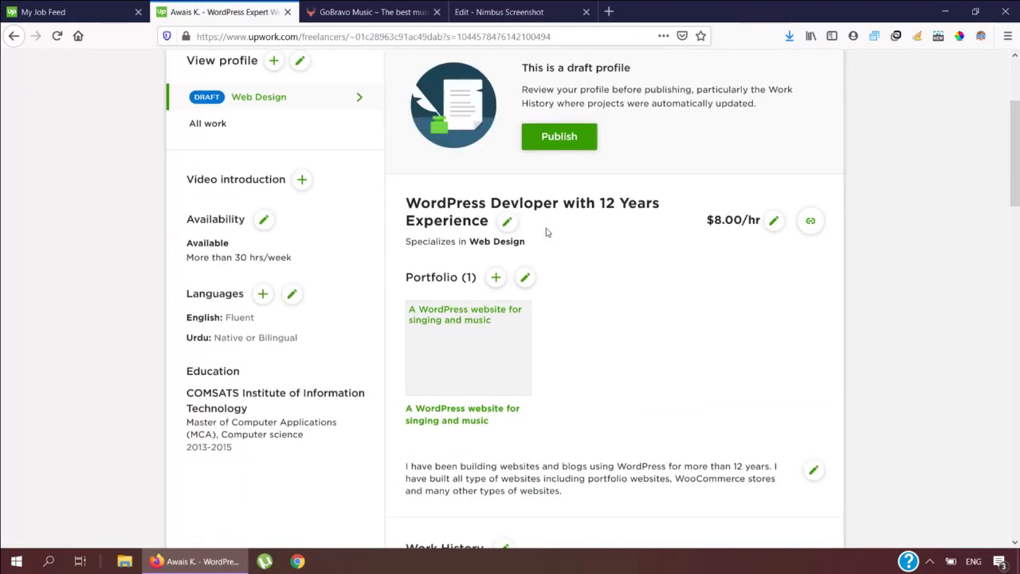
scroll(518, 167, "up", 1)
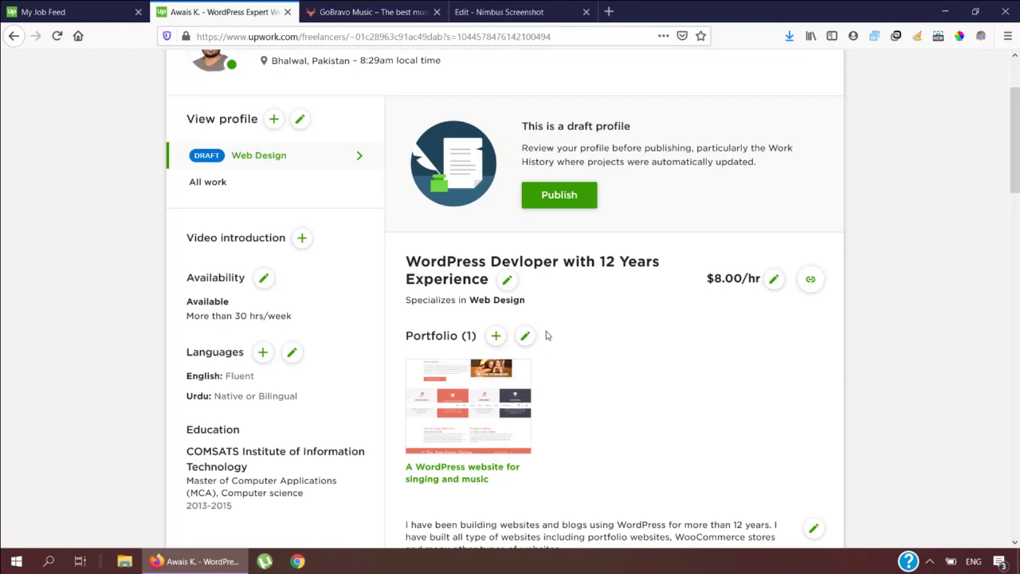
mouse_move(533, 396)
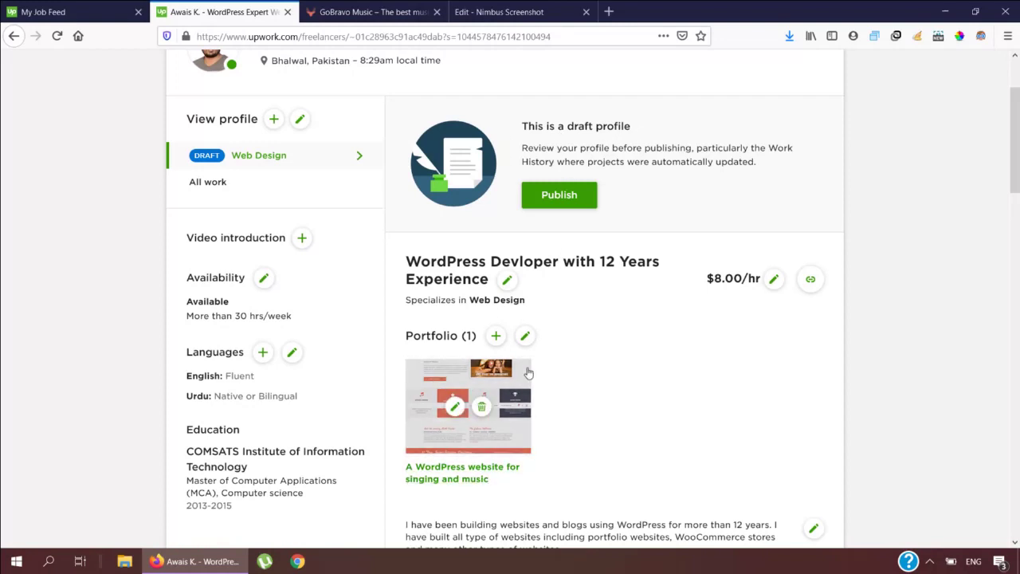
left_click(568, 200)
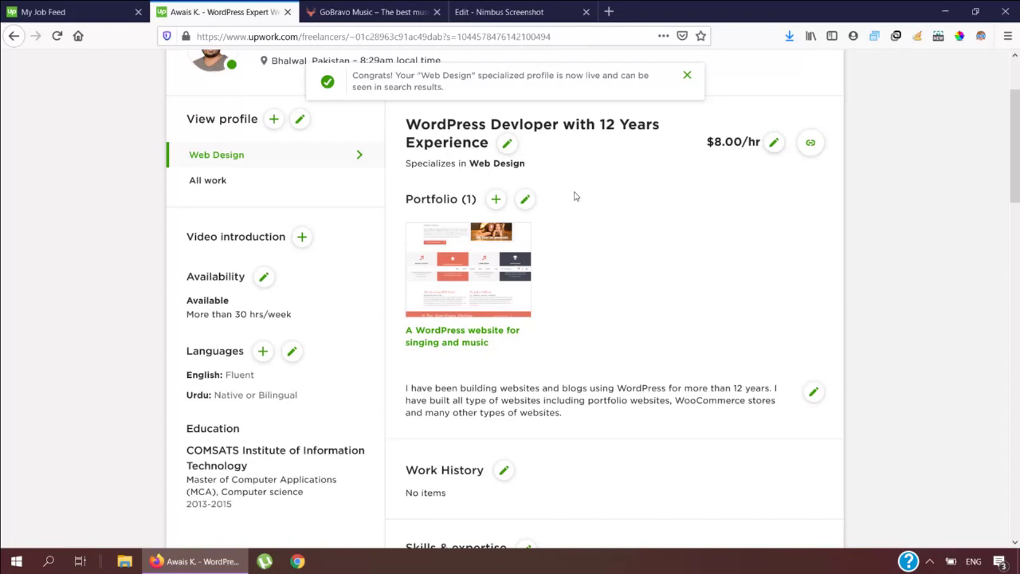
scroll(575, 197, "down", 6)
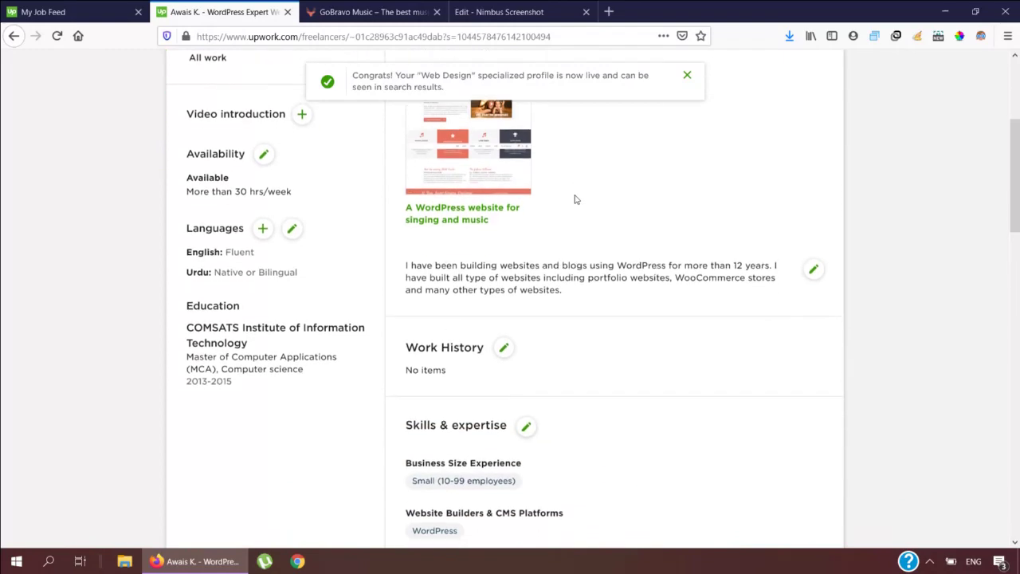
scroll(576, 200, "down", 2)
scroll(576, 199, "up", 8)
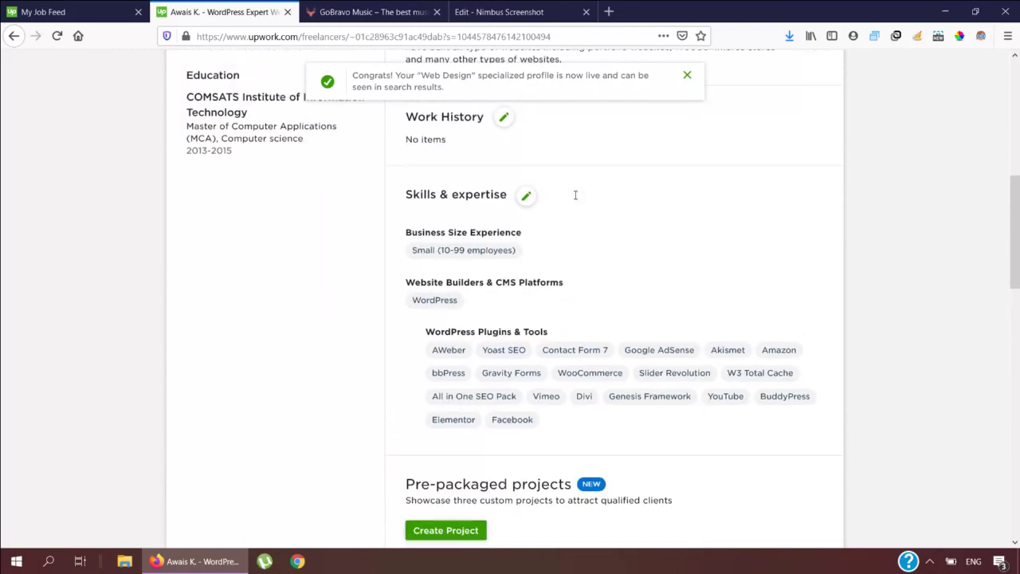
scroll(575, 199, "up", 2)
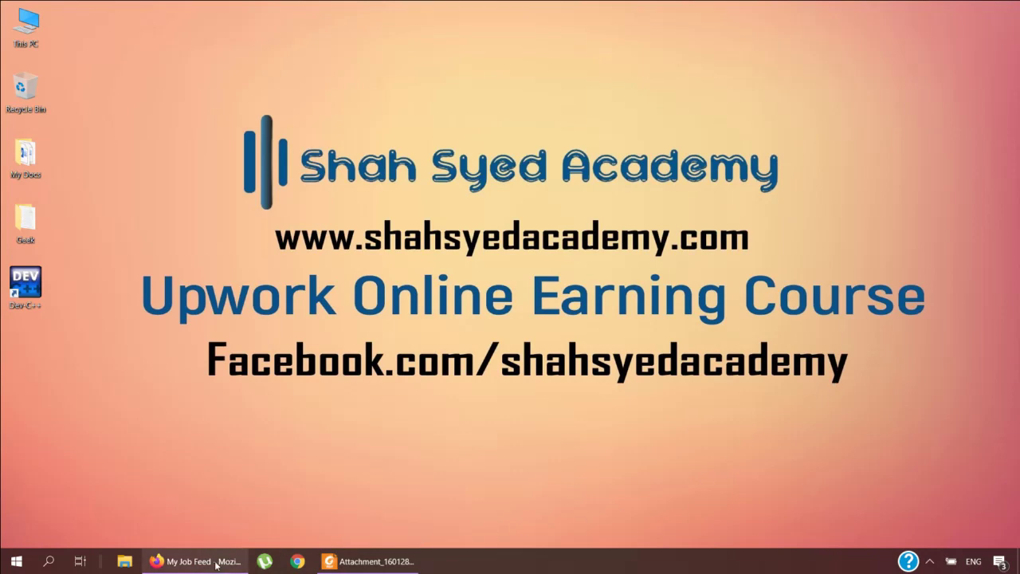
Restore Firefox from the taskbar to show Upwork's My Job Feed page.
left_click(239, 560)
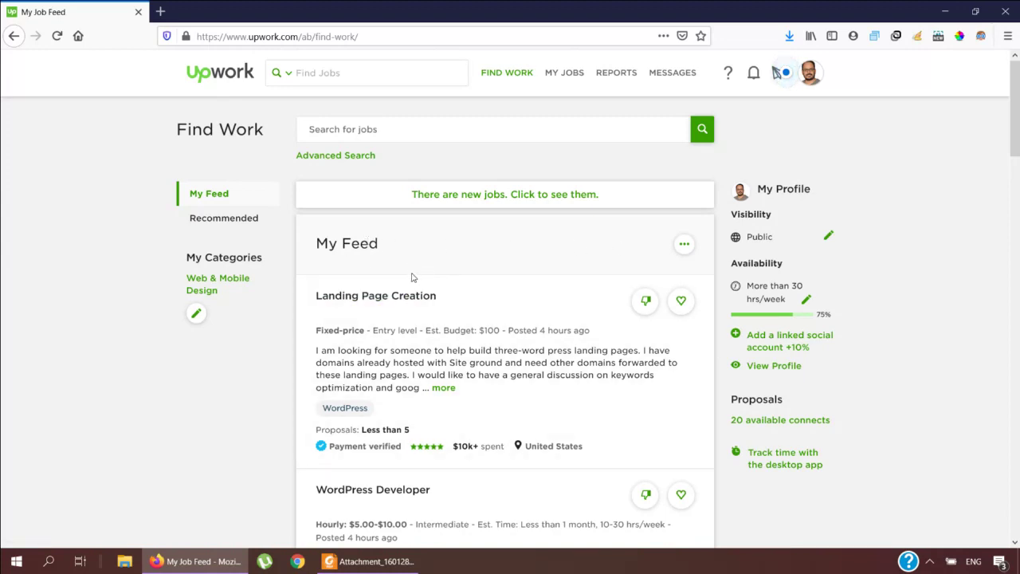
scroll(414, 319, "down", 3)
scroll(411, 350, "up", 2)
scroll(412, 357, "up", 1)
Go to the Upwork Readiness Test page under Find Work and start the 10-question test.
mouse_move(510, 77)
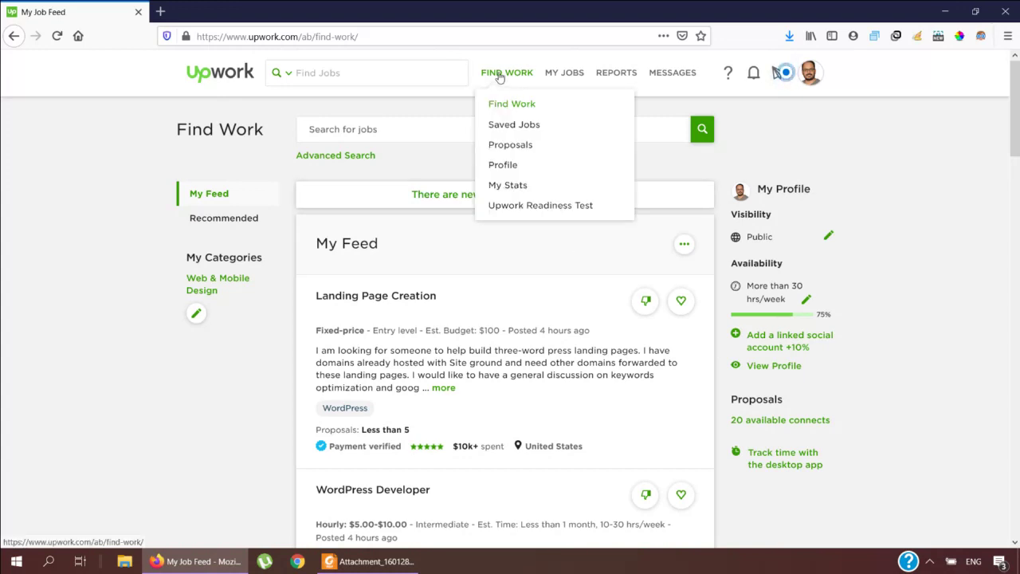
left_click(520, 207)
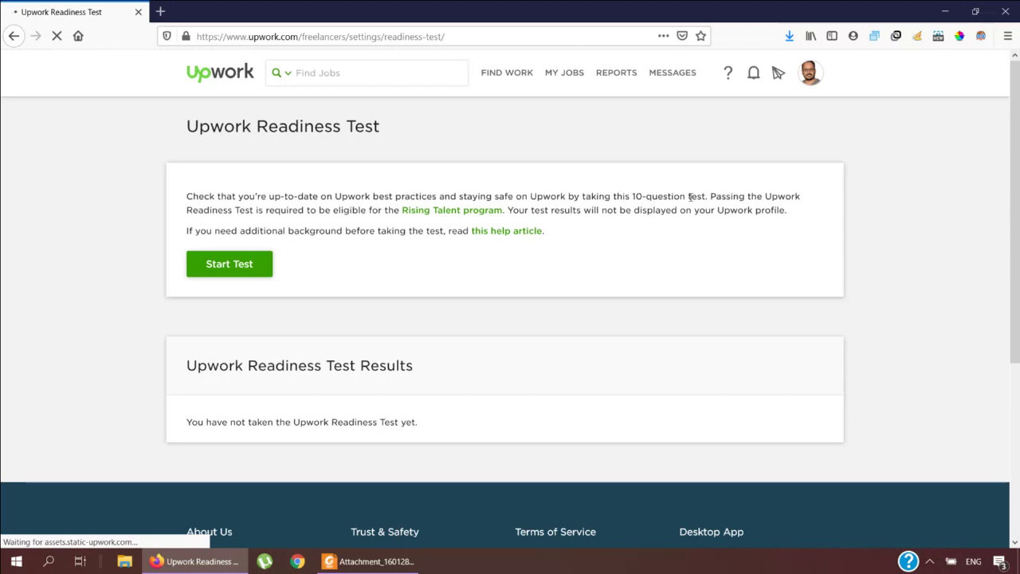
left_click(267, 278)
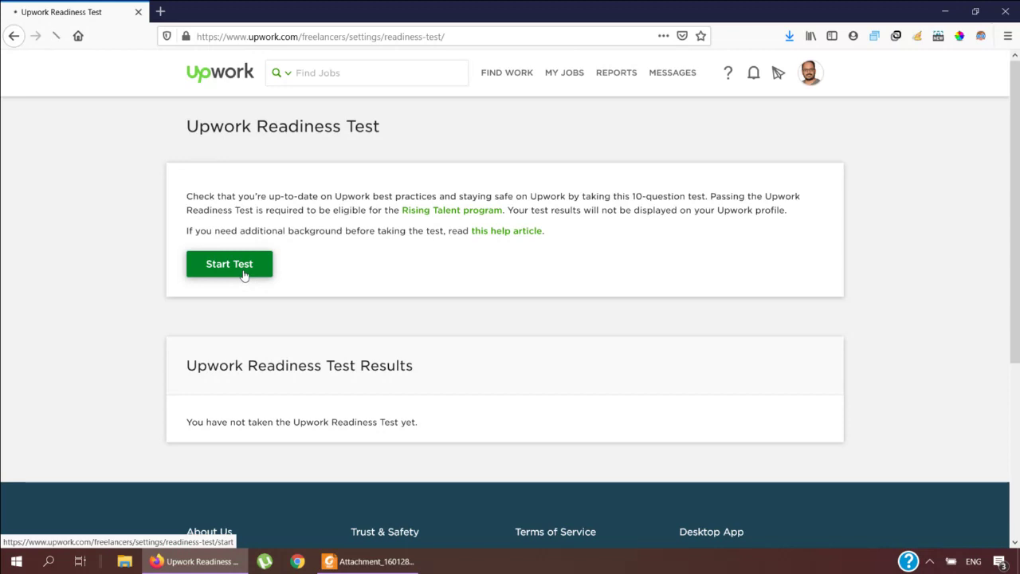
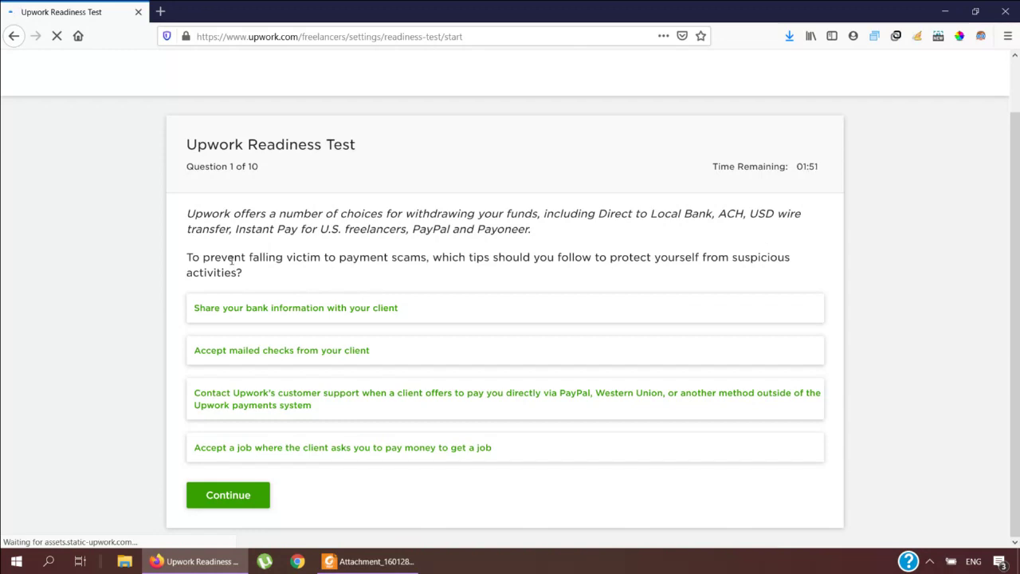
Highlight the payment-scams question text on question 1 of 10 while reading it.
left_click_drag(189, 259, 611, 189)
Answer question 1 with contacting Upwork's customer support, then pick the client pre-funding escrow answer.
left_click(671, 188)
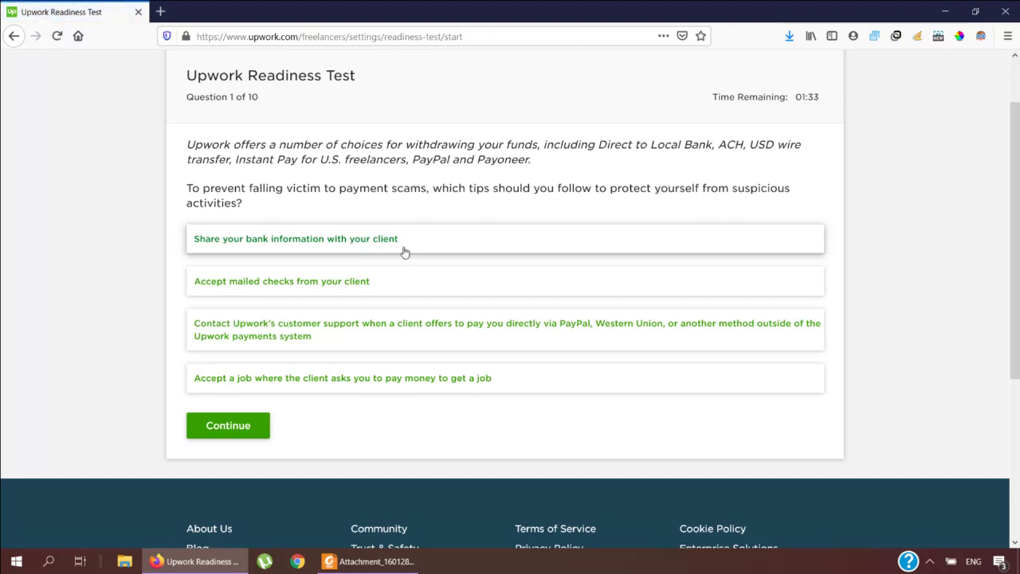
scroll(347, 254, "up", 1)
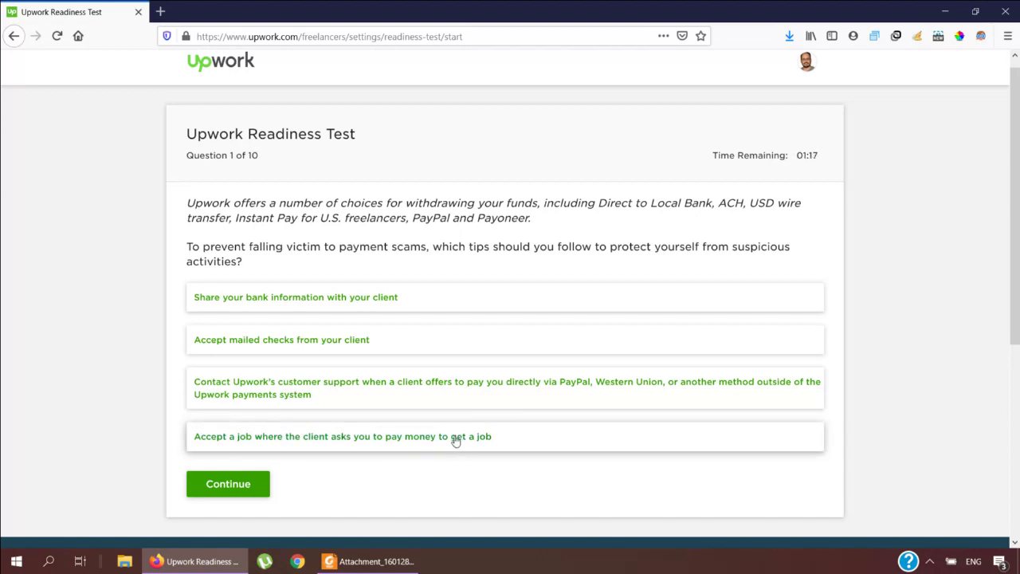
left_click(333, 396)
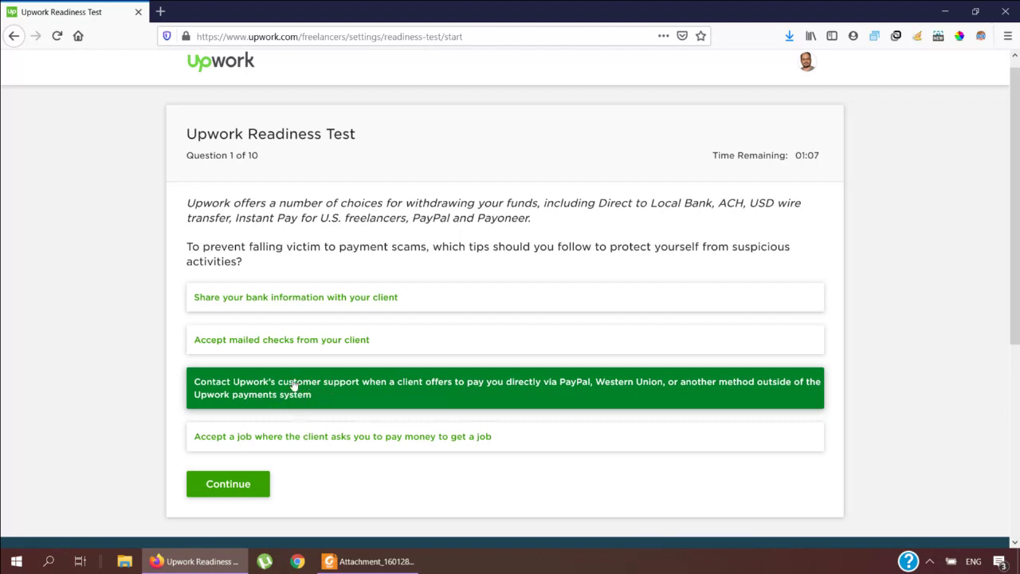
left_click(235, 485)
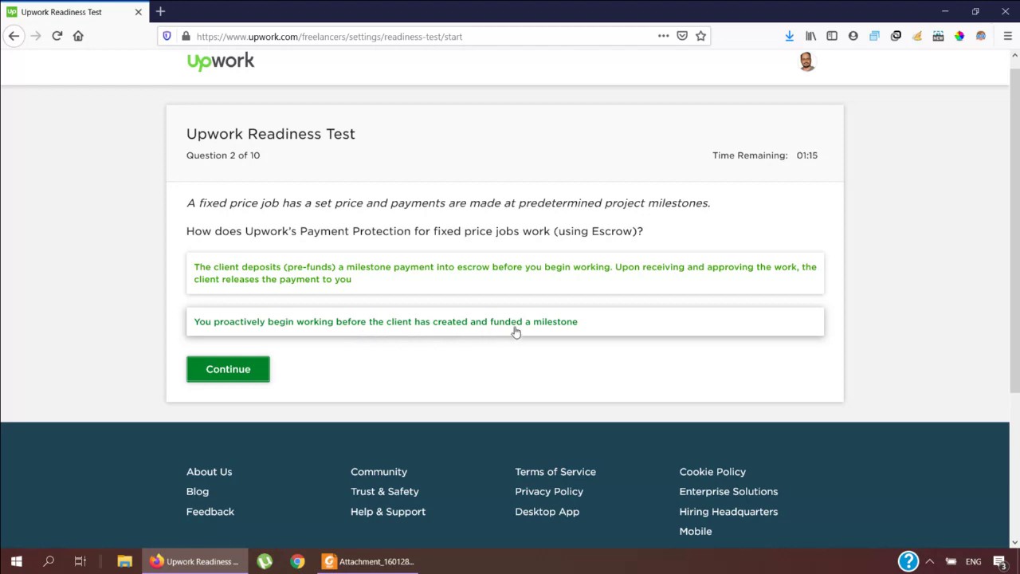
left_click(304, 281)
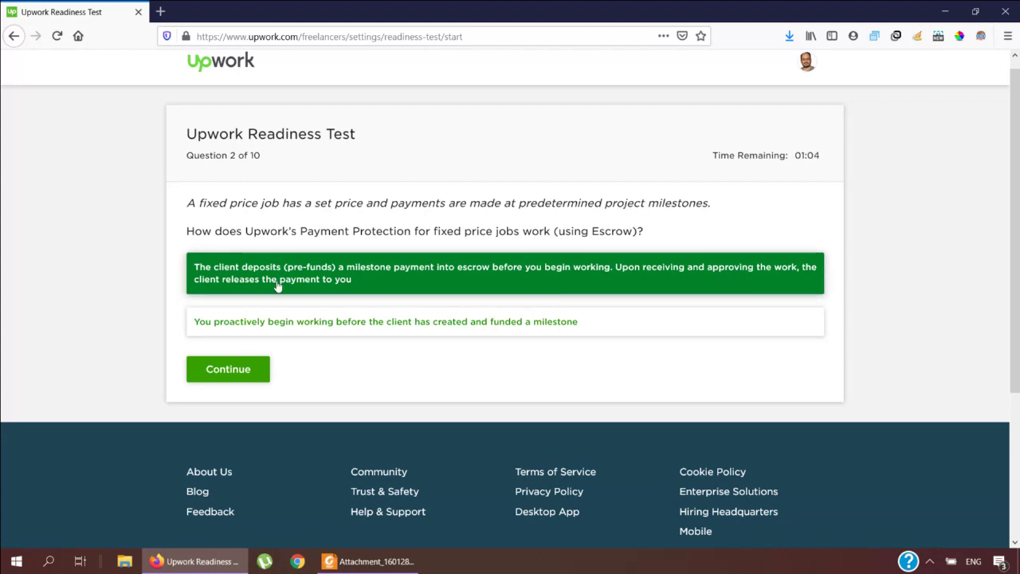
Submit the client pre-funding escrow answer to reach question 3.
left_click(225, 369)
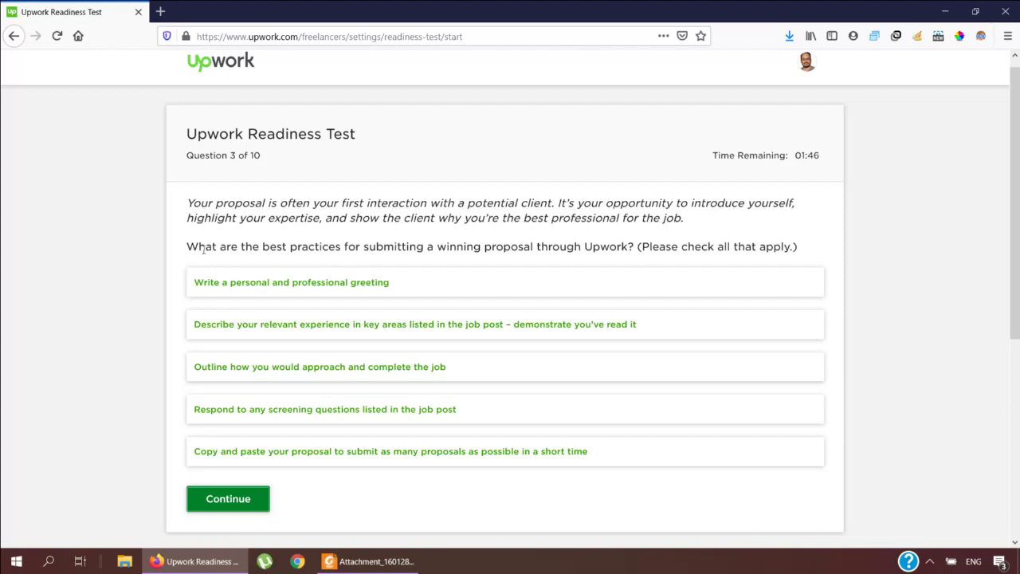
Select the greeting, relevant experience, approach and screening-question answers, then submit question 3.
left_click_drag(199, 247, 633, 248)
left_click(639, 247)
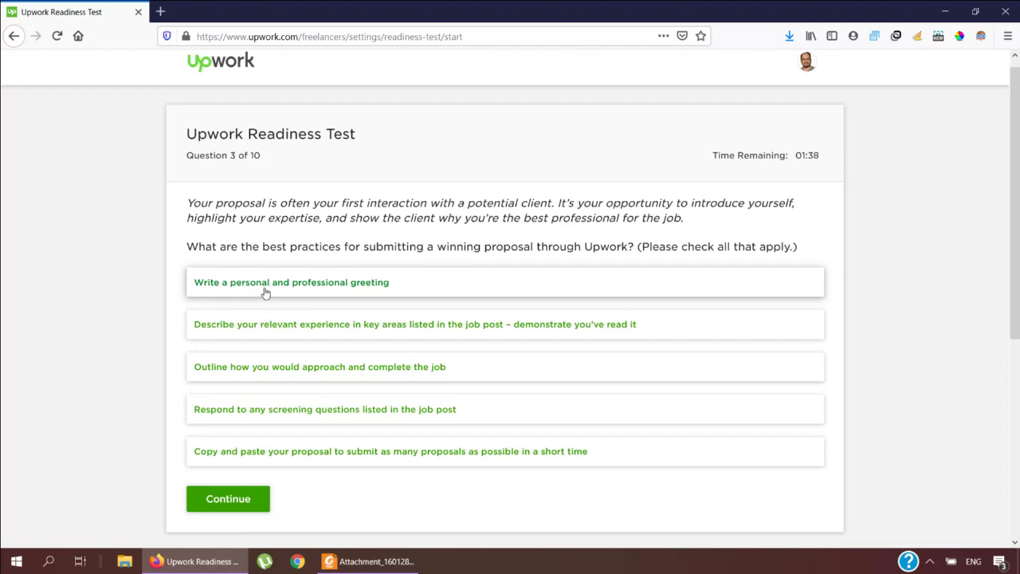
left_click(315, 290)
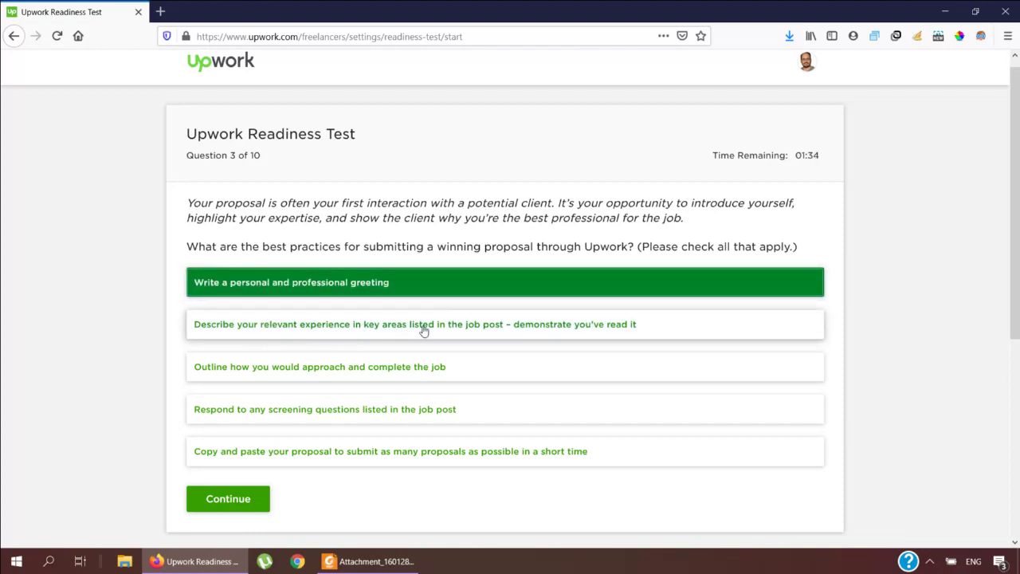
left_click(472, 327)
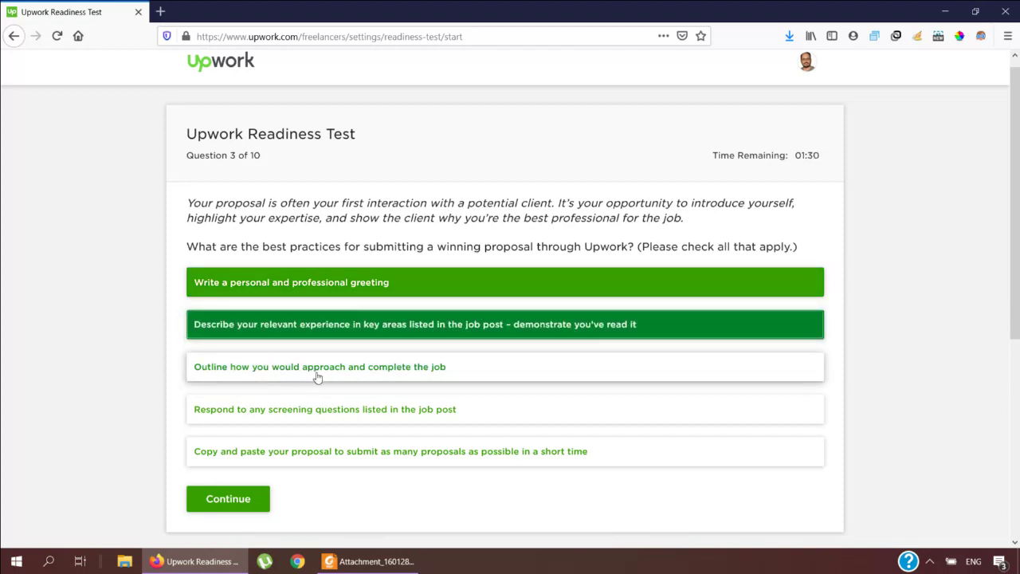
left_click(410, 371)
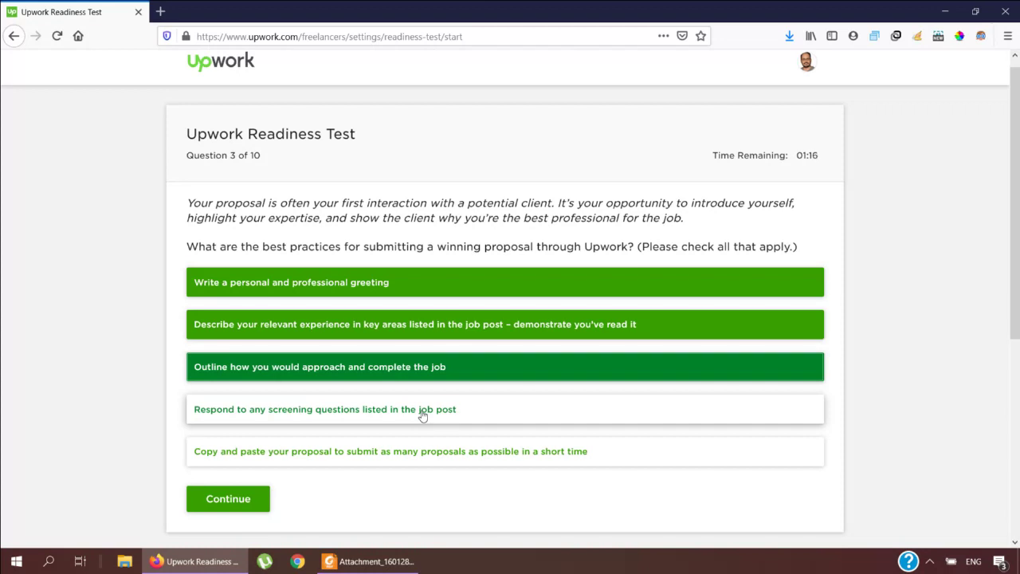
left_click(422, 412)
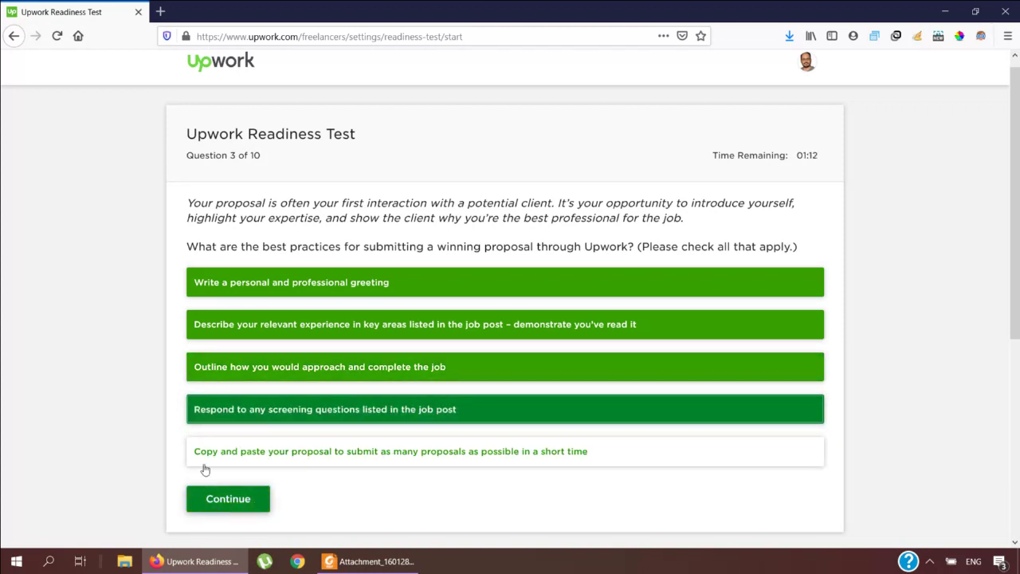
left_click(228, 499)
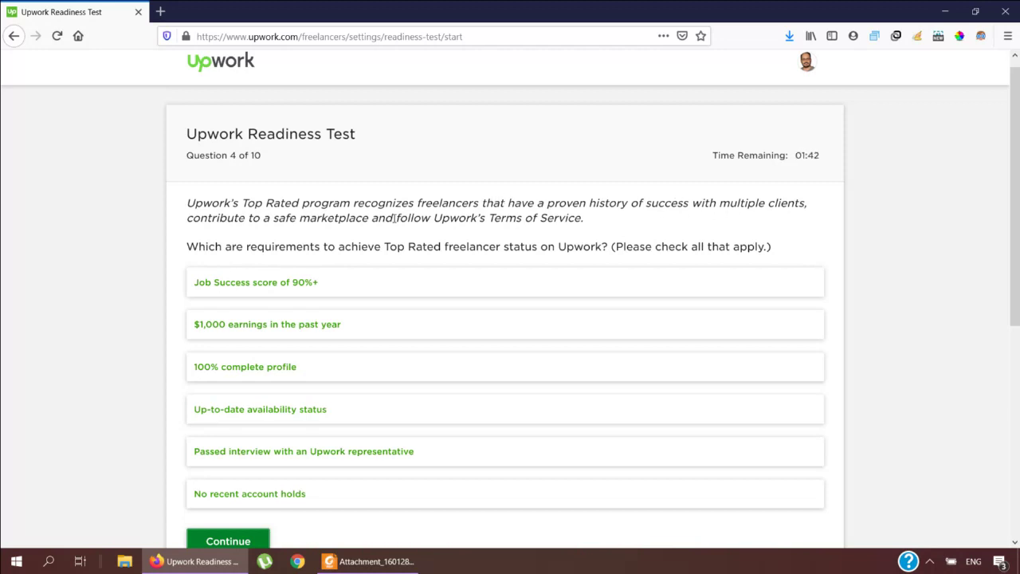
left_click_drag(198, 247, 591, 246)
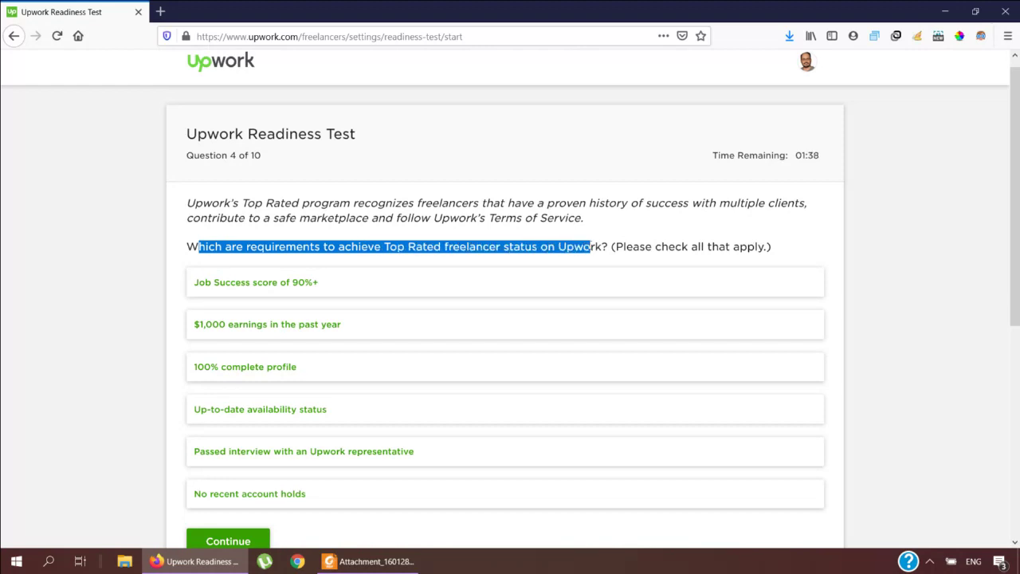
Tick Job Success 90%+, $1,000 earnings, complete profile, availability and no account holds, then submit.
left_click(276, 284)
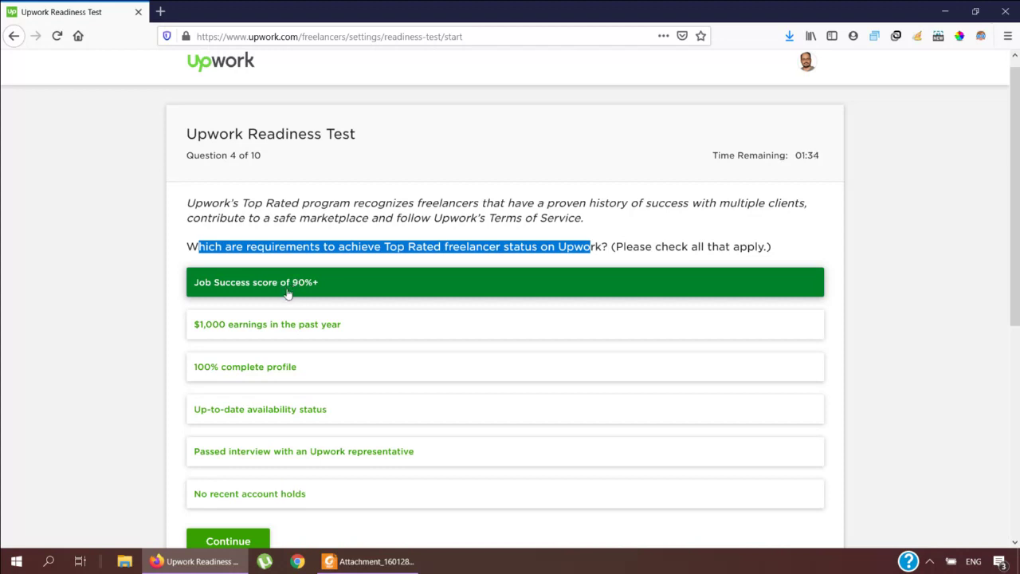
left_click(265, 325)
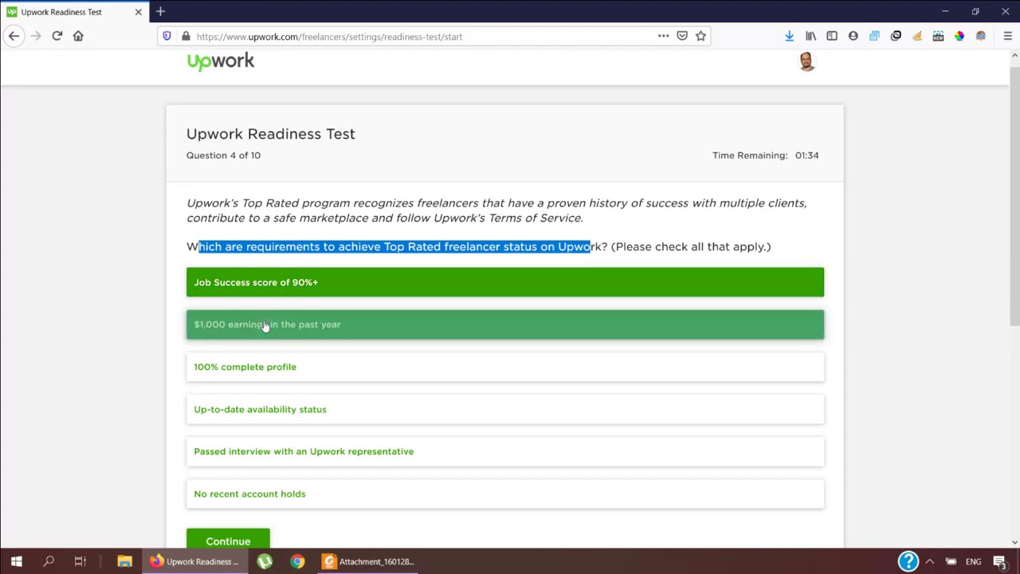
left_click(278, 369)
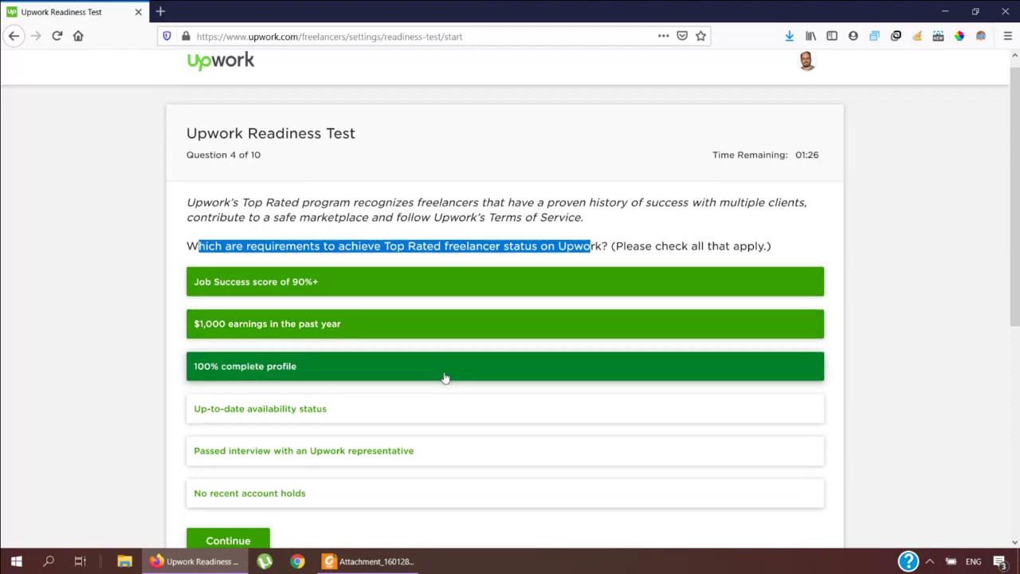
scroll(444, 377, "down", 1)
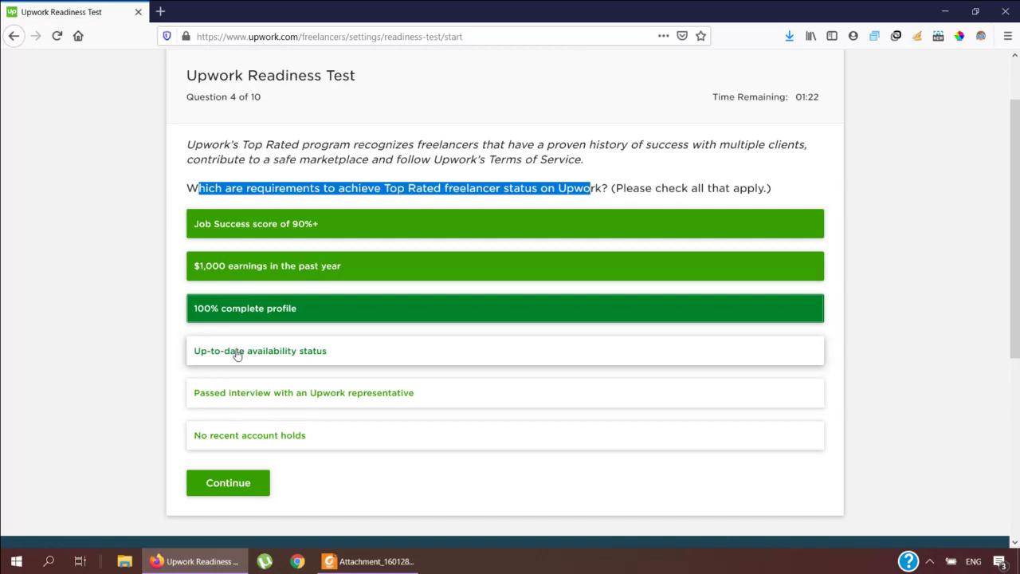
left_click(283, 353)
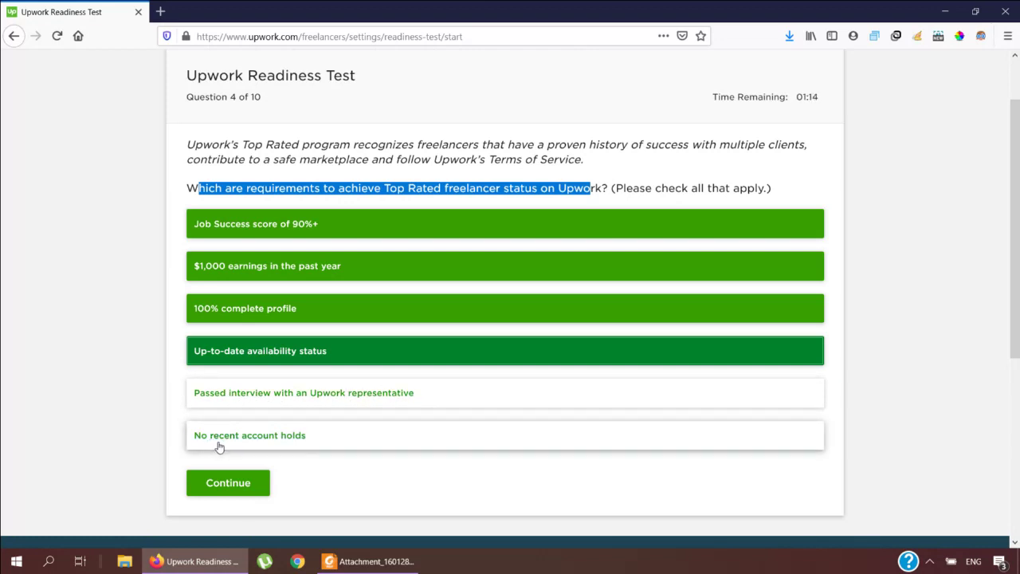
left_click(295, 445)
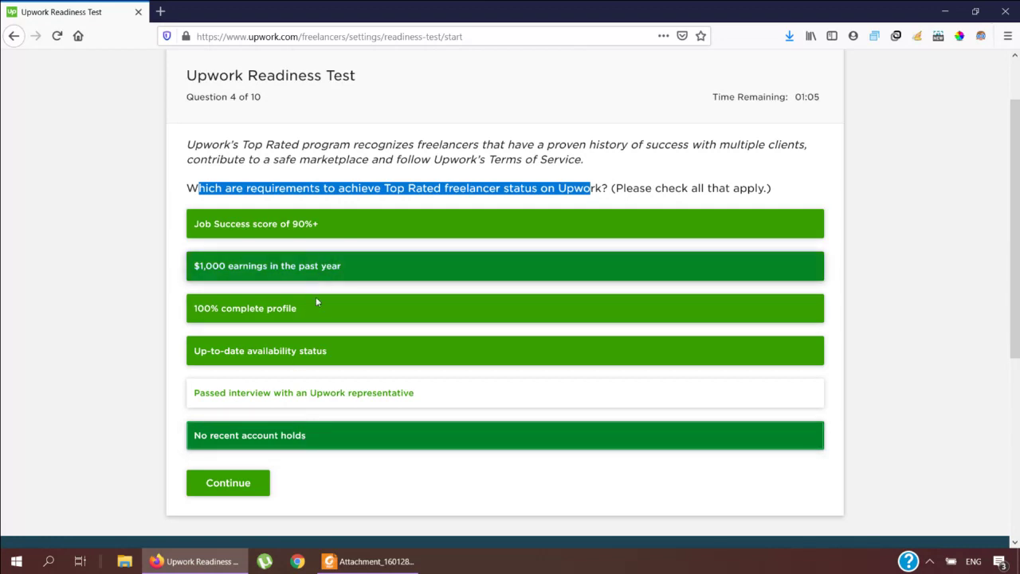
left_click(239, 488)
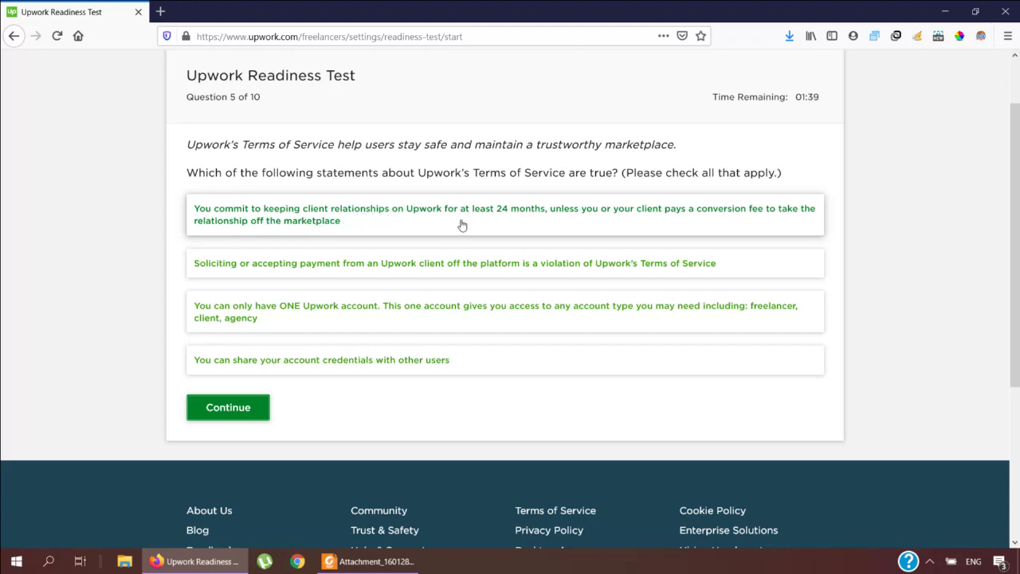
left_click(527, 222)
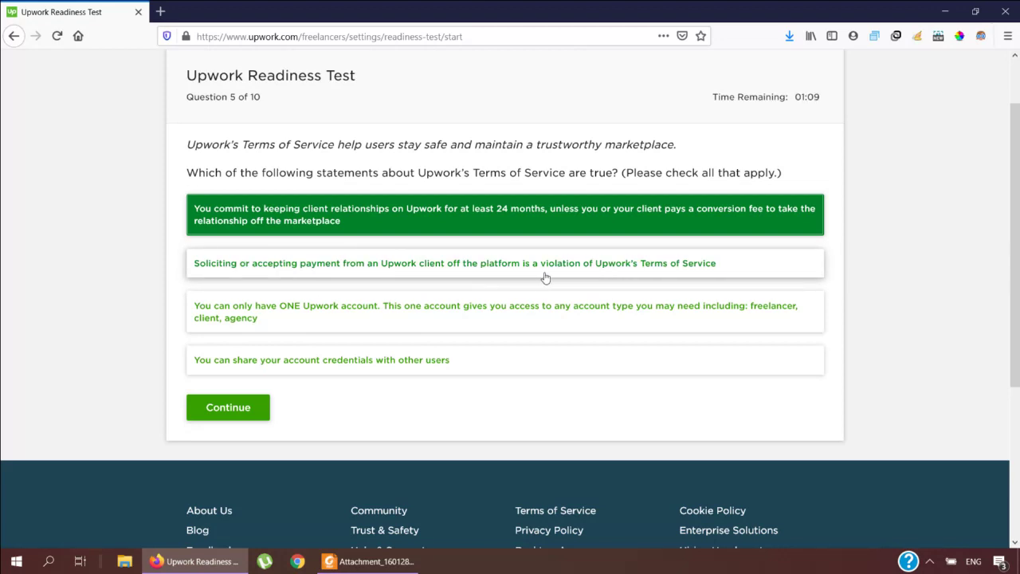
Add the off-platform payment and one-account statements as true and submit question 5.
left_click(677, 267)
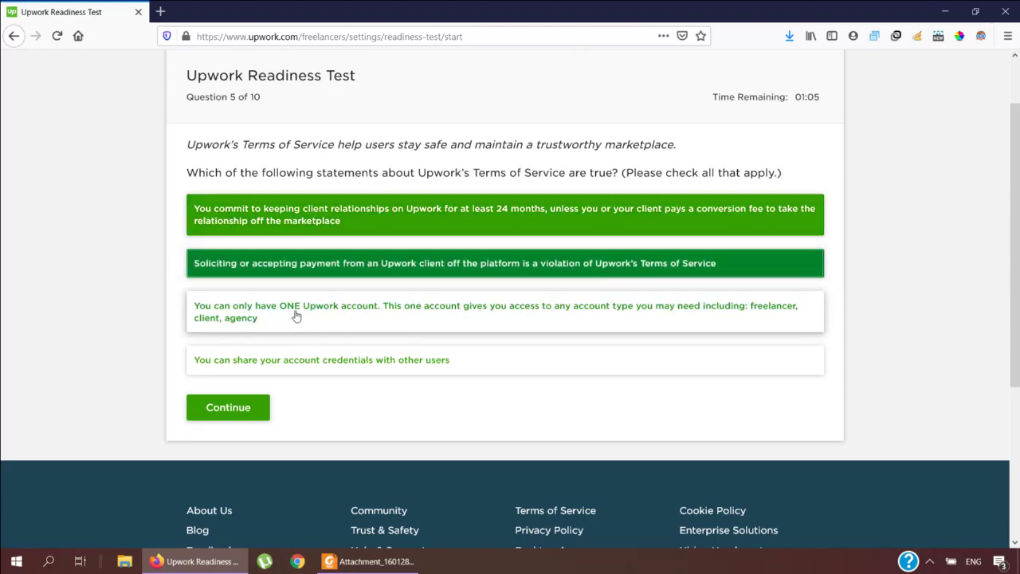
left_click(473, 318)
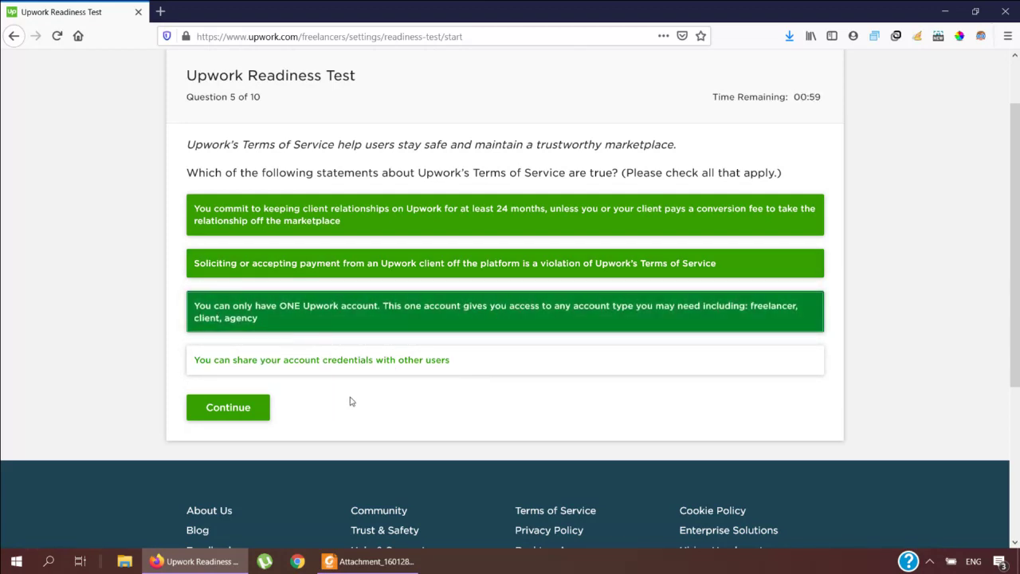
left_click(229, 414)
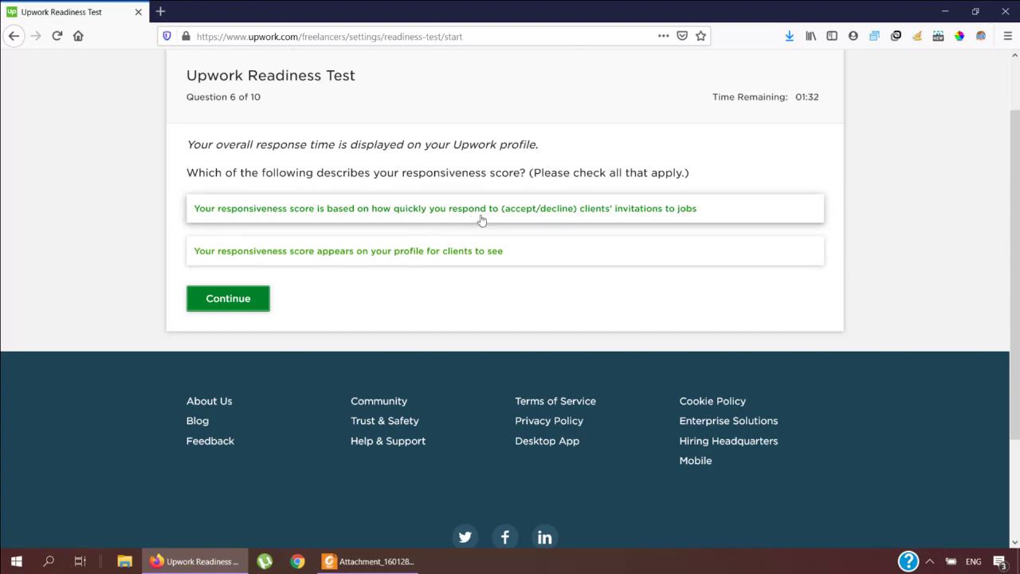
Mark the invitation-response and profile-visibility responsiveness statements, then submit question 6.
left_click(642, 220)
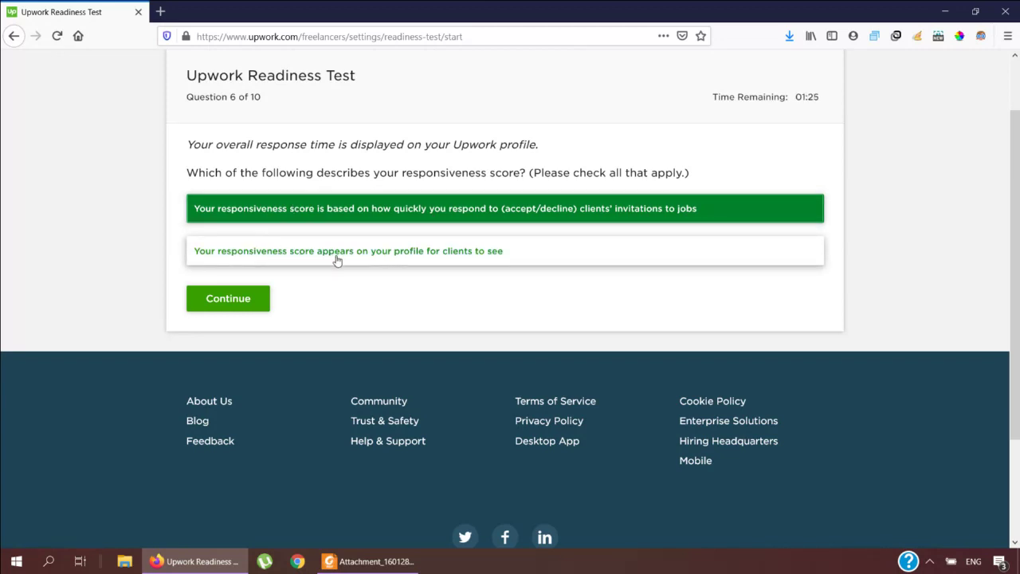
left_click(437, 259)
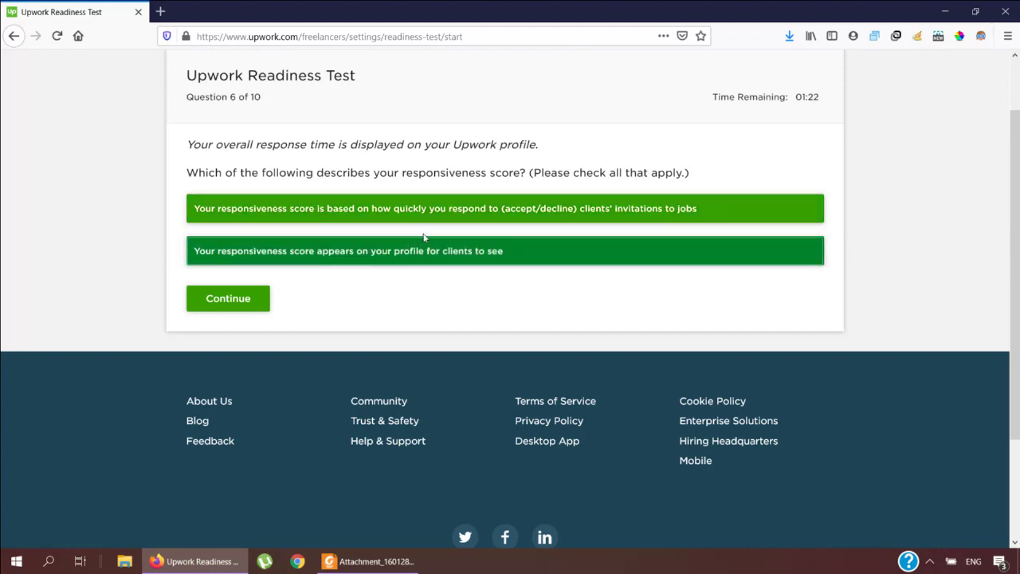
left_click(230, 307)
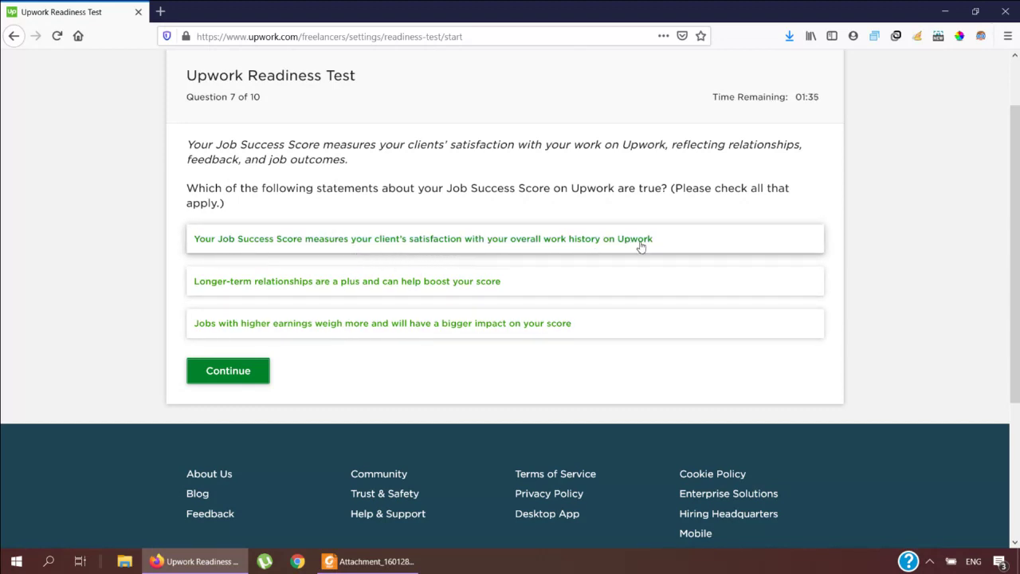
Mark the work history, longer-term relationships and higher earnings statements true, then submit.
left_click(529, 246)
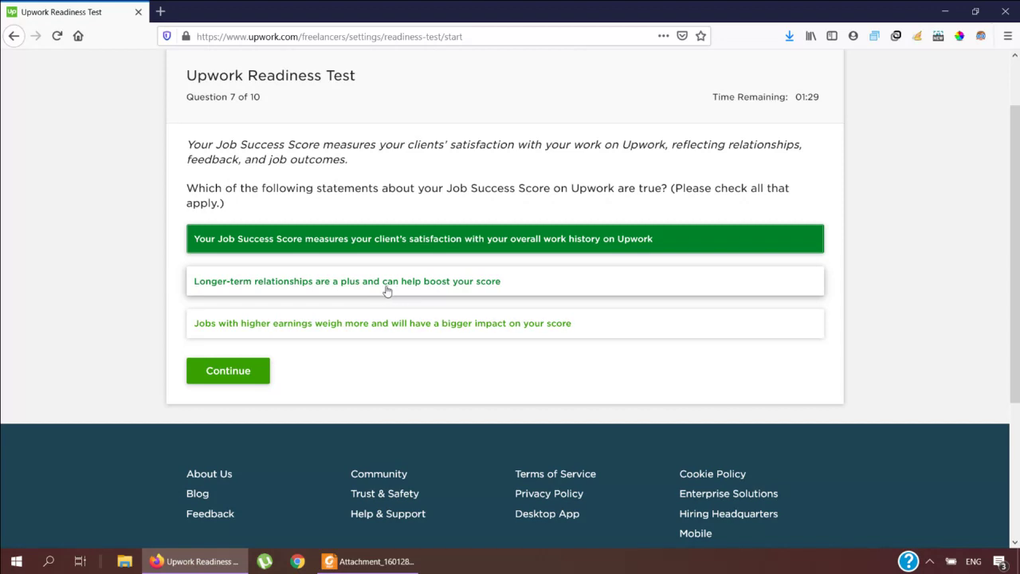
left_click(330, 290)
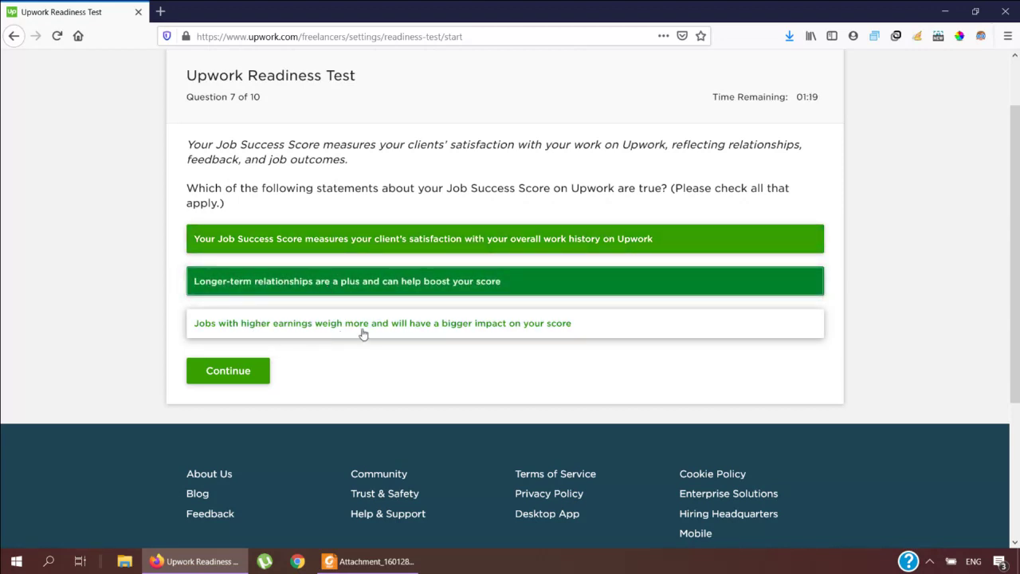
left_click(521, 332)
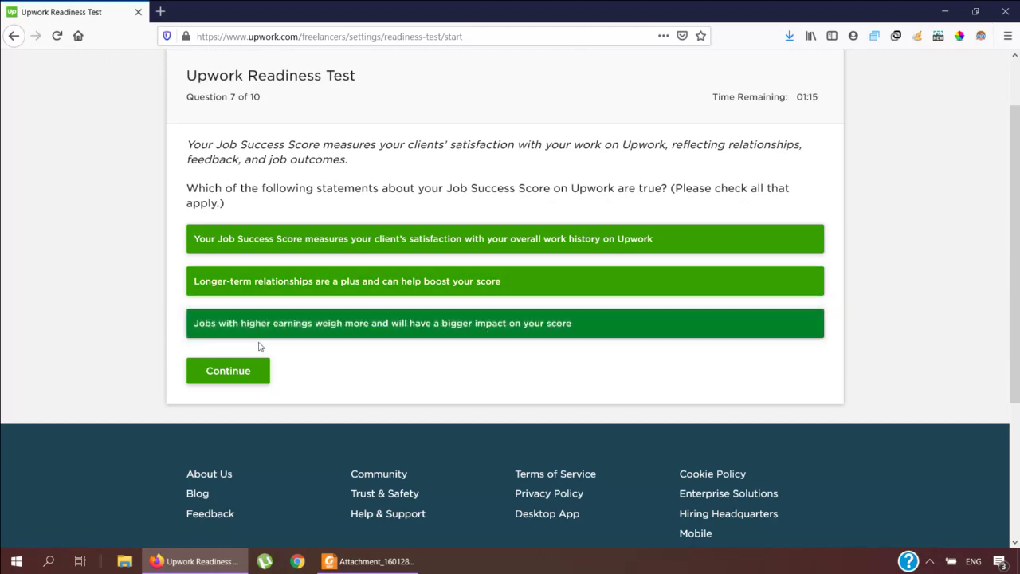
left_click(259, 370)
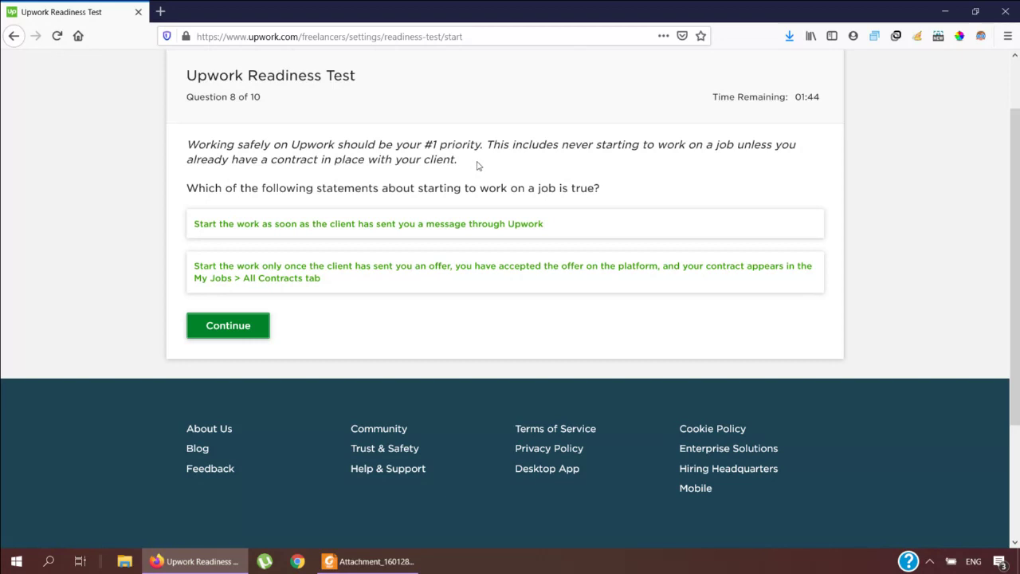
Choose the answer to start work only after an offer is accepted and the contract appears.
scroll(437, 185, "up", 1)
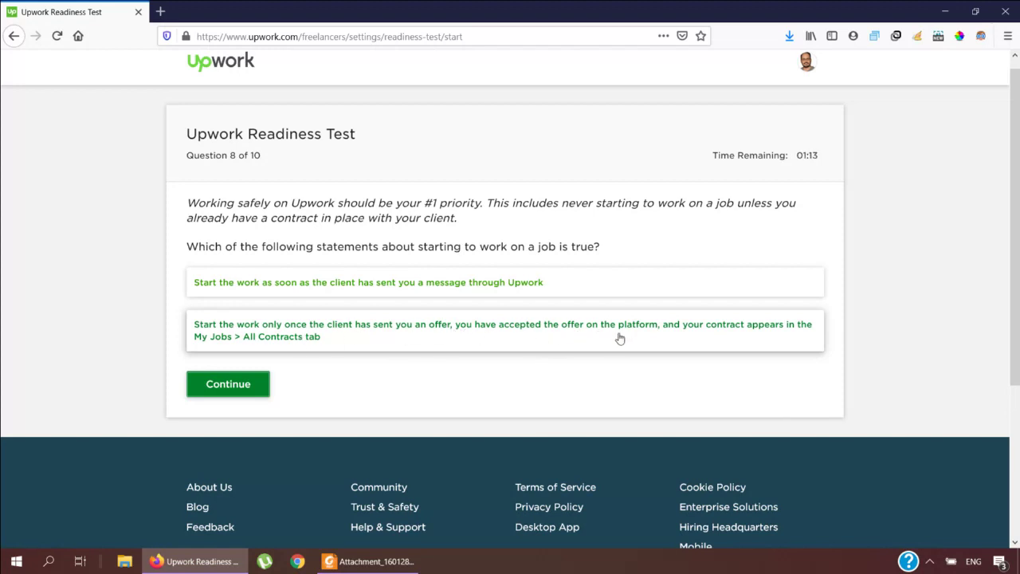
left_click(578, 342)
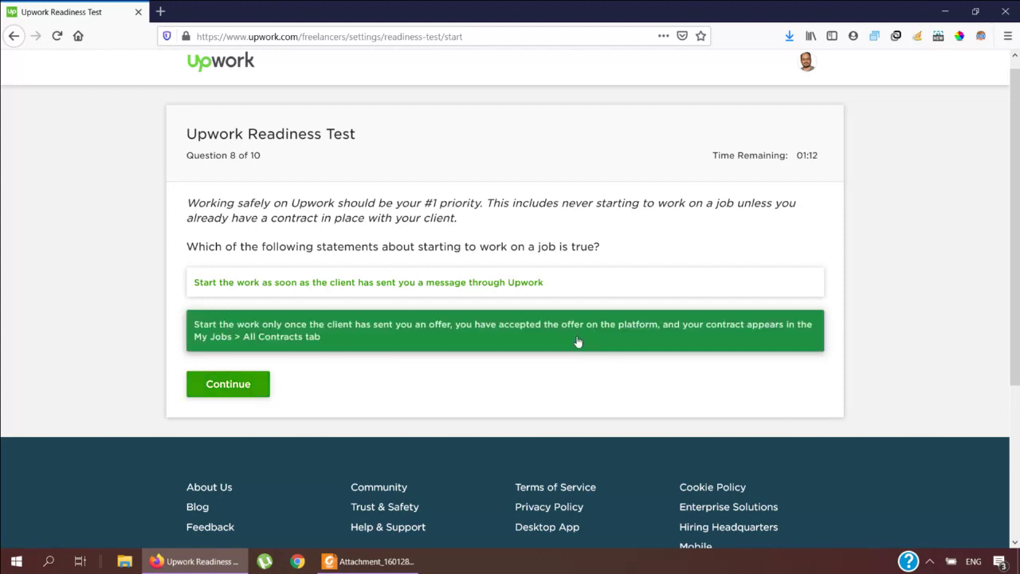
Submit question 8 and highlight the invite-only and no-Connects phrases on question 9.
left_click(227, 383)
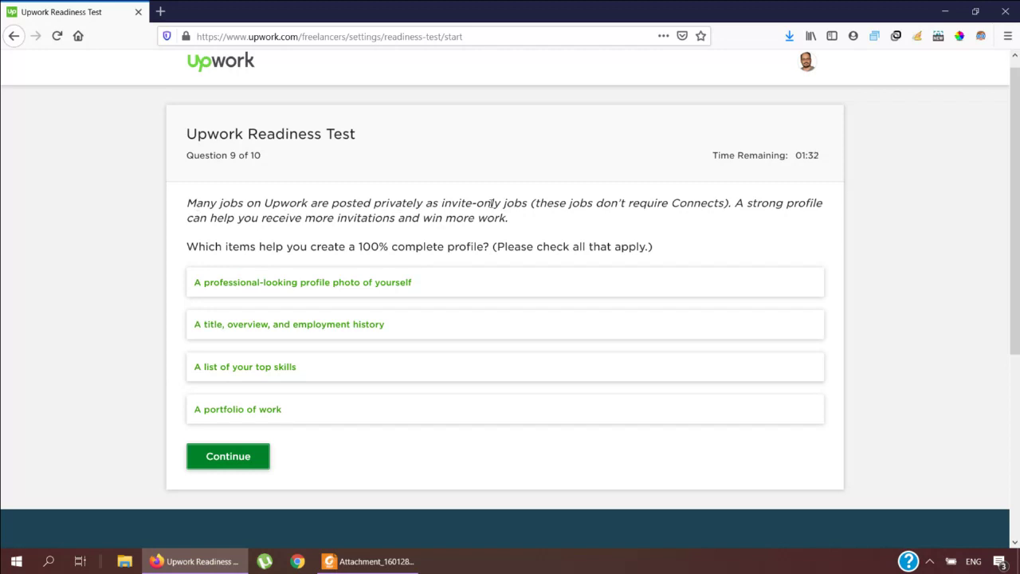
left_click_drag(530, 206, 413, 206)
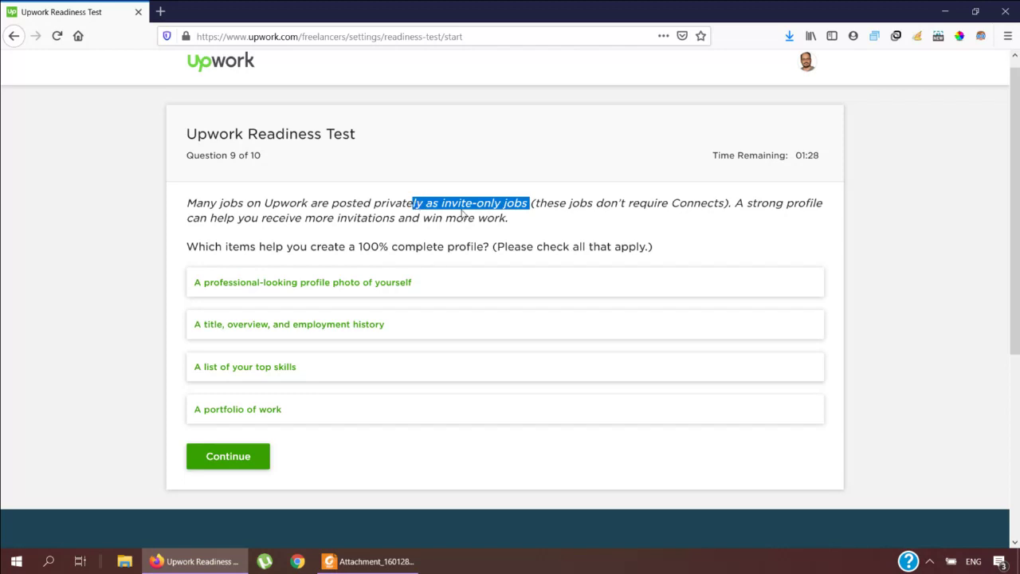
left_click(522, 199)
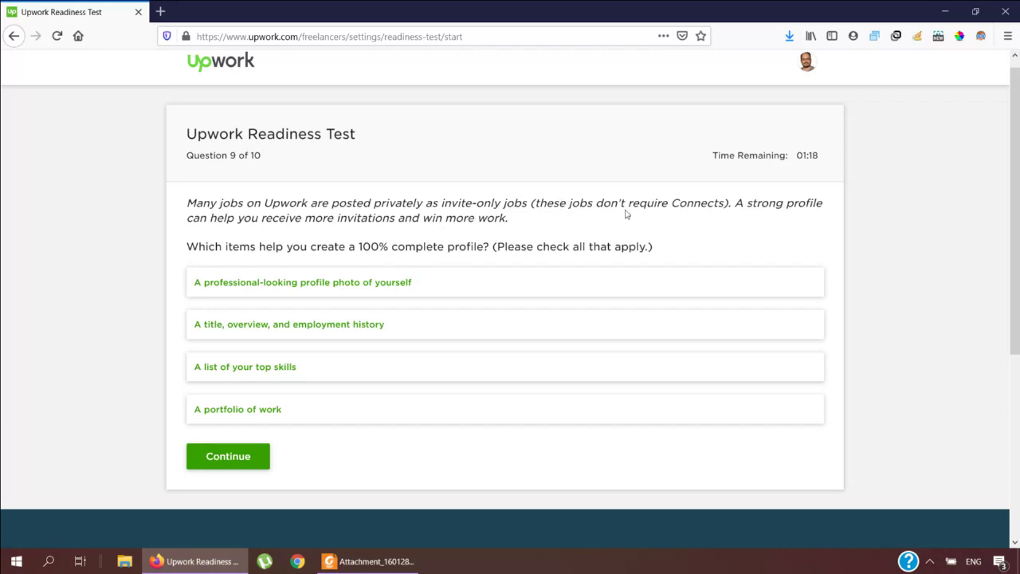
left_click_drag(716, 205, 539, 208)
left_click(540, 207)
Tick profile photo, title/overview/employment history, top skills and portfolio, then submit question 9.
left_click(301, 290)
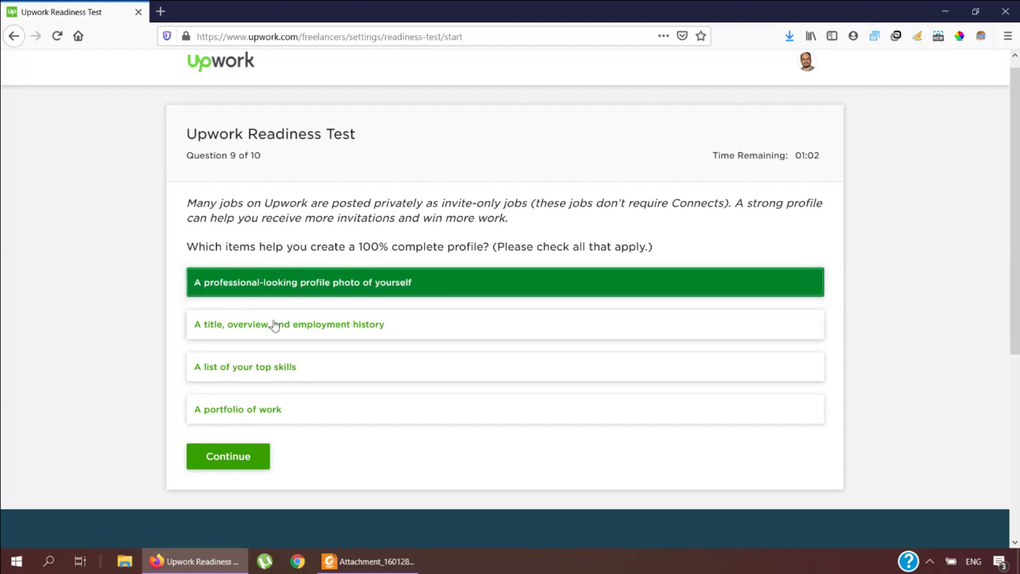
left_click(373, 330)
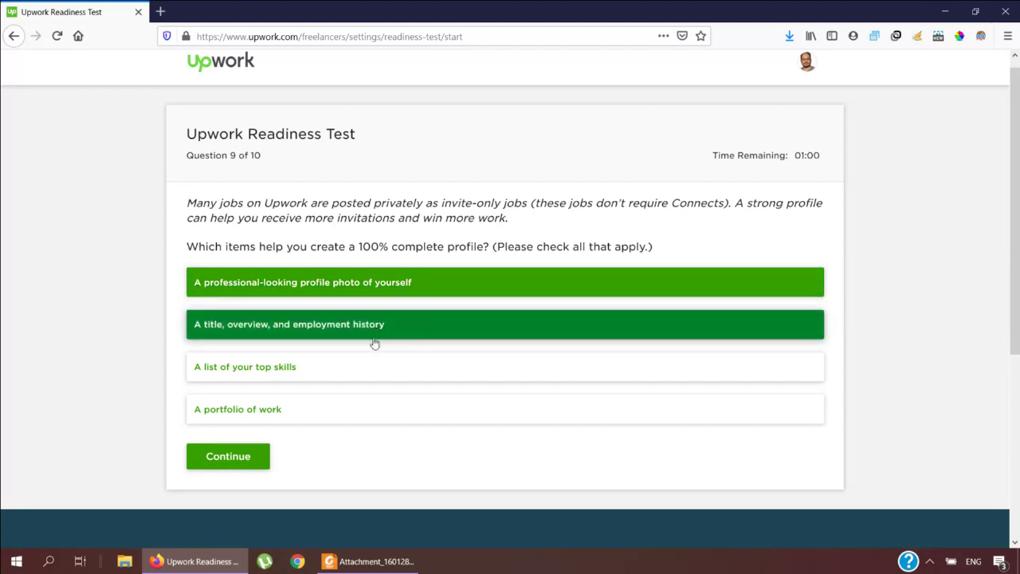
left_click(289, 373)
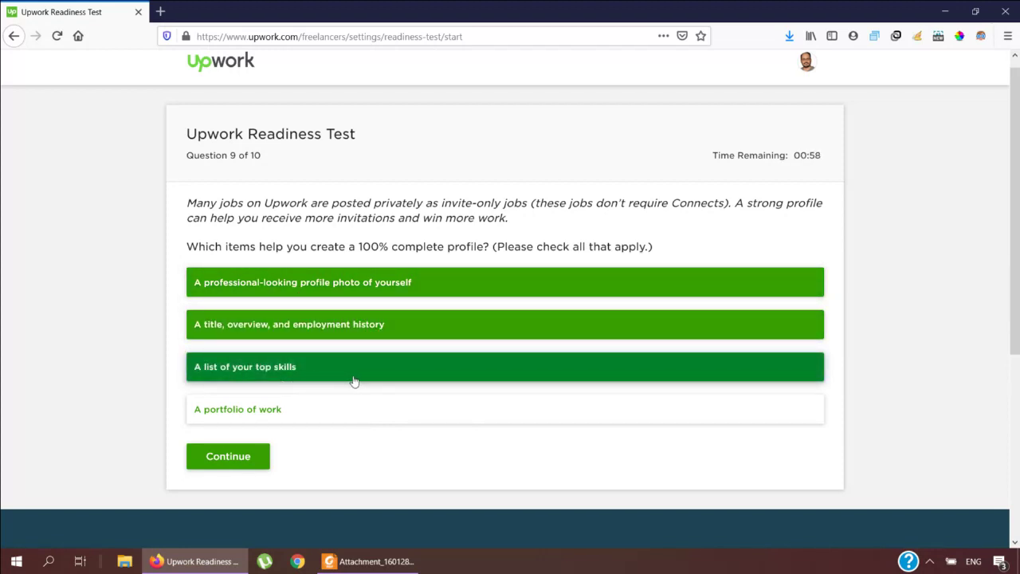
left_click(312, 415)
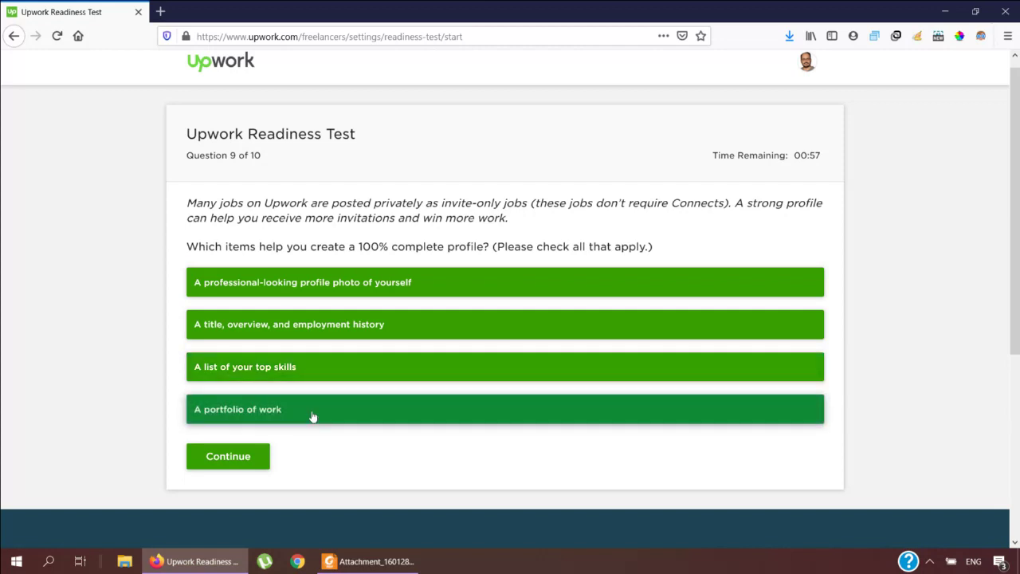
left_click(222, 461)
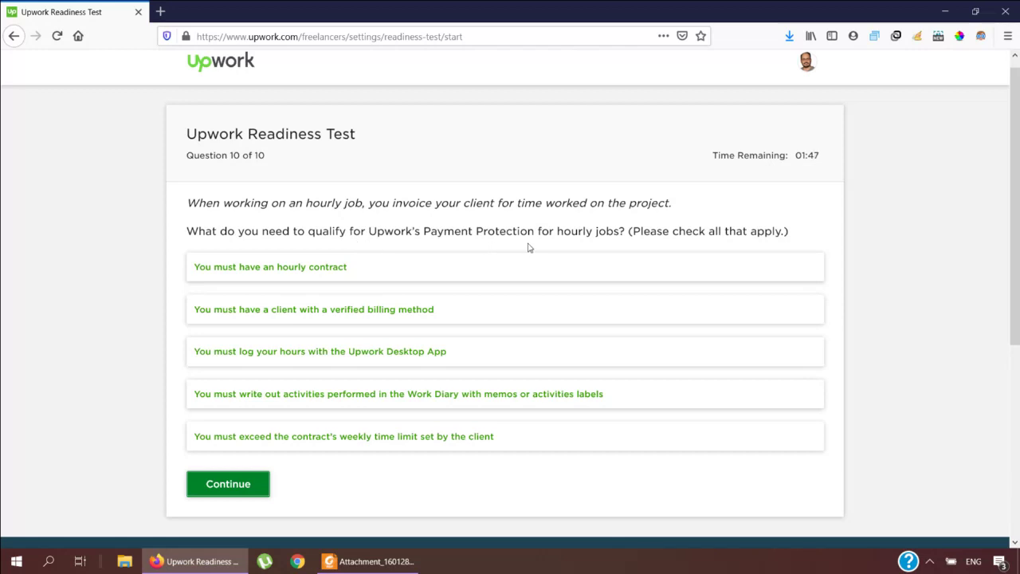
Check the hourly contract, verified billing method, Desktop App hours and Work Diary requirements.
left_click(245, 275)
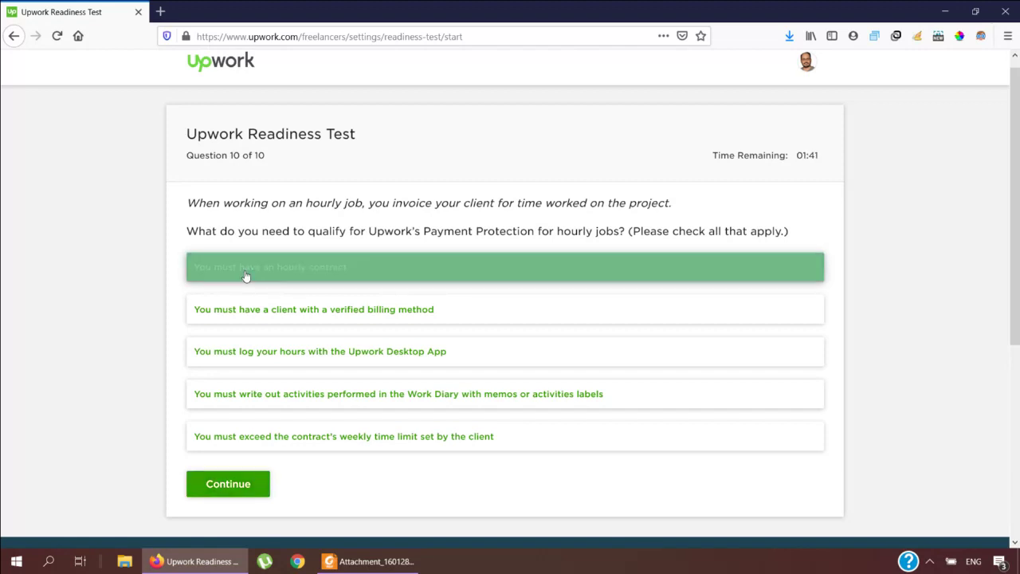
left_click(247, 316)
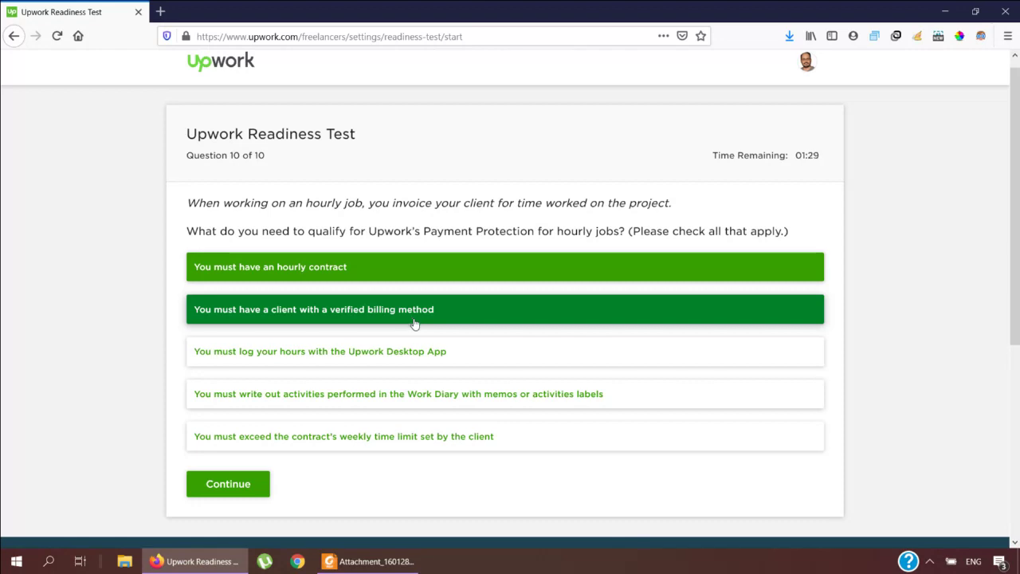
scroll(414, 323, "down", 1)
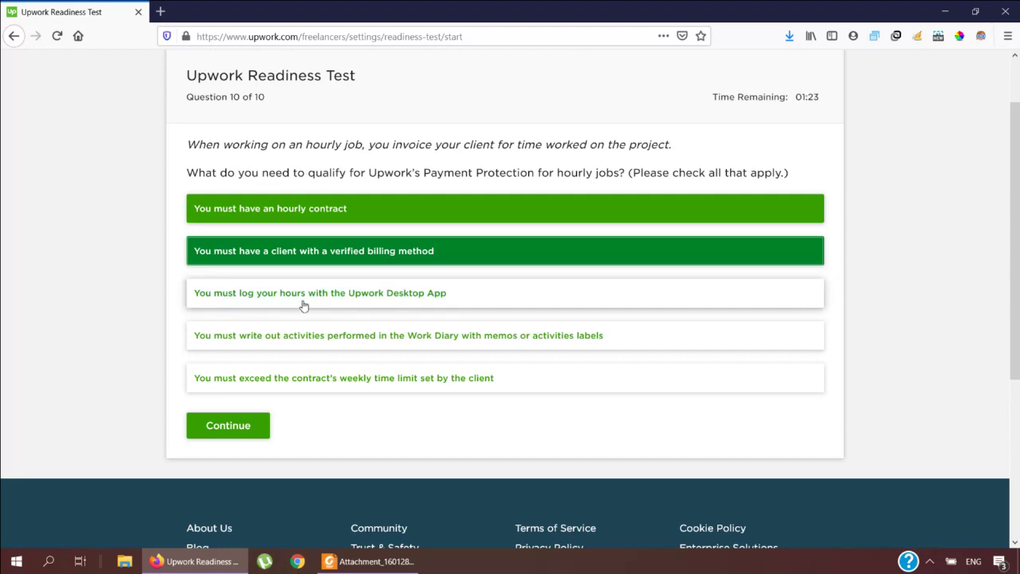
left_click(390, 300)
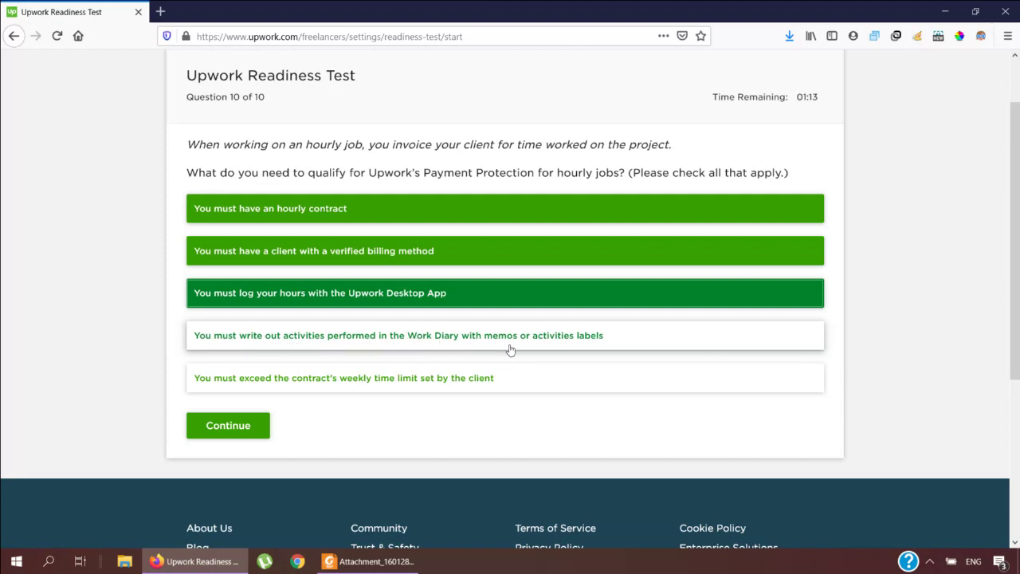
left_click(426, 341)
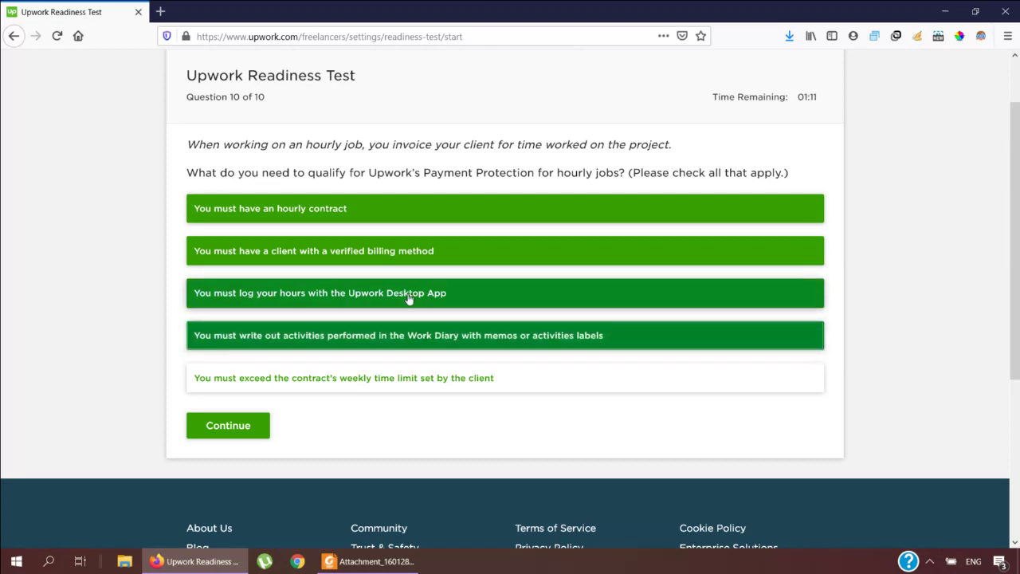
Leave the weekly-limit option unchecked and submit the final test question.
scroll(313, 294, "down", 3)
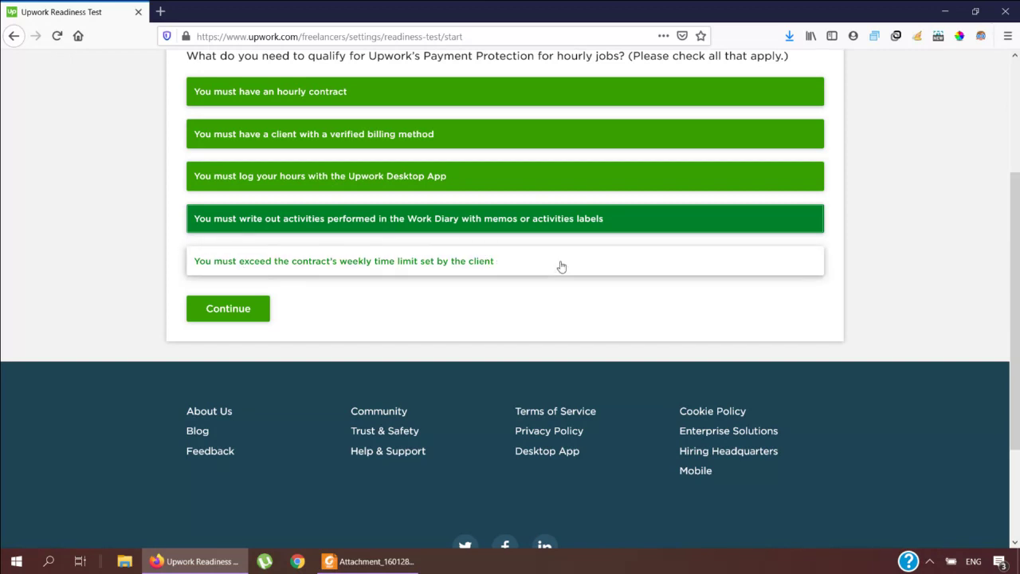
scroll(558, 265, "up", 3)
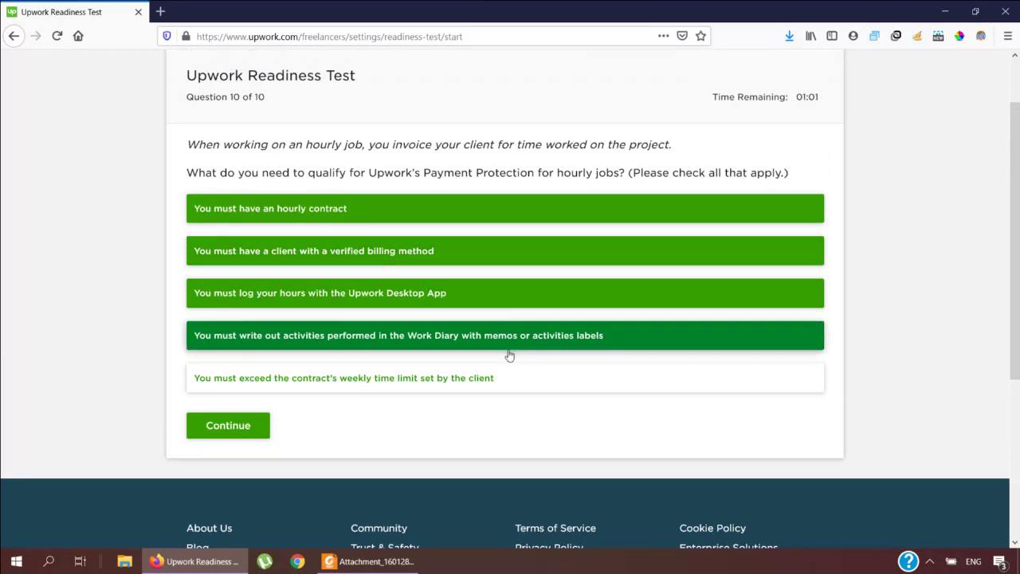
scroll(507, 355, "down", 2)
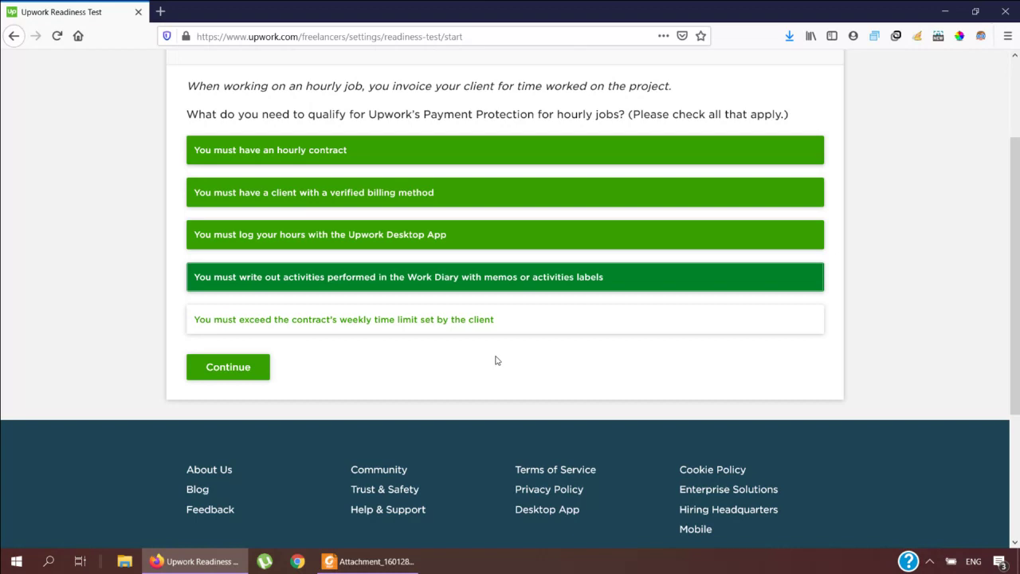
left_click(244, 374)
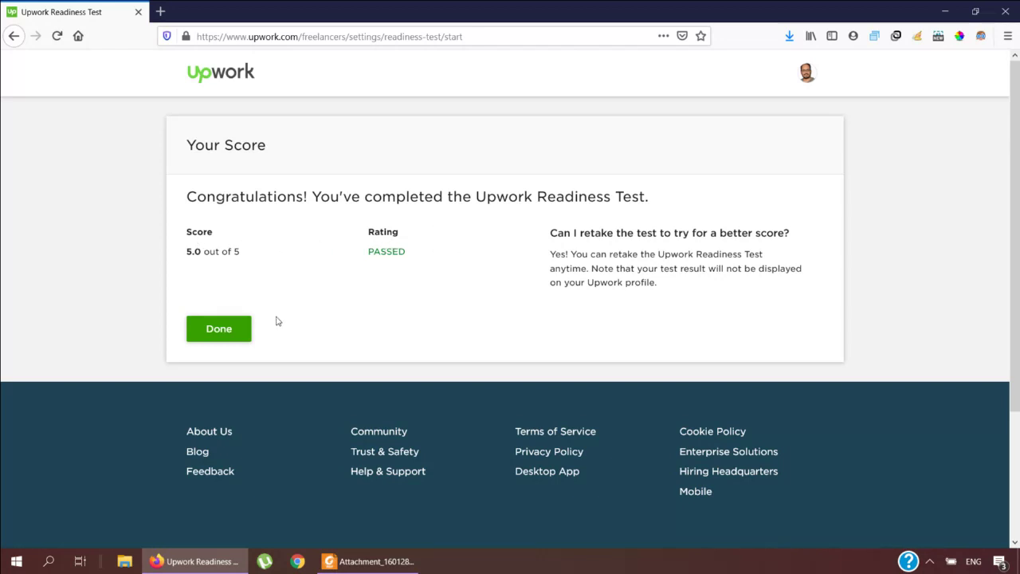
Select Done on the 5.0 out of 5 PASSED score page.
left_click(246, 327)
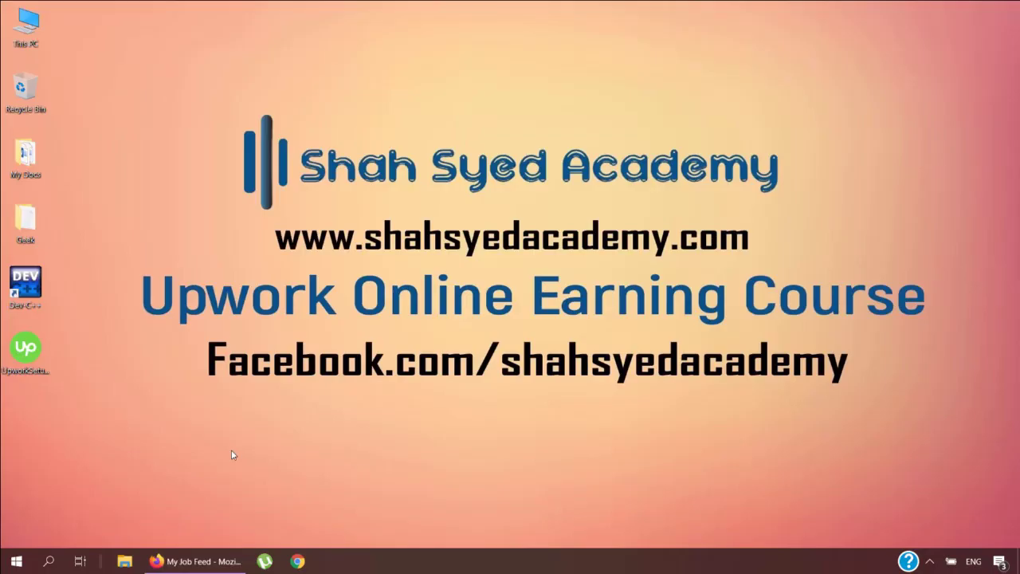
Return to Firefox's Upwork Desktop App download page and choose the Windows 64-bit Standard version.
left_click(234, 554)
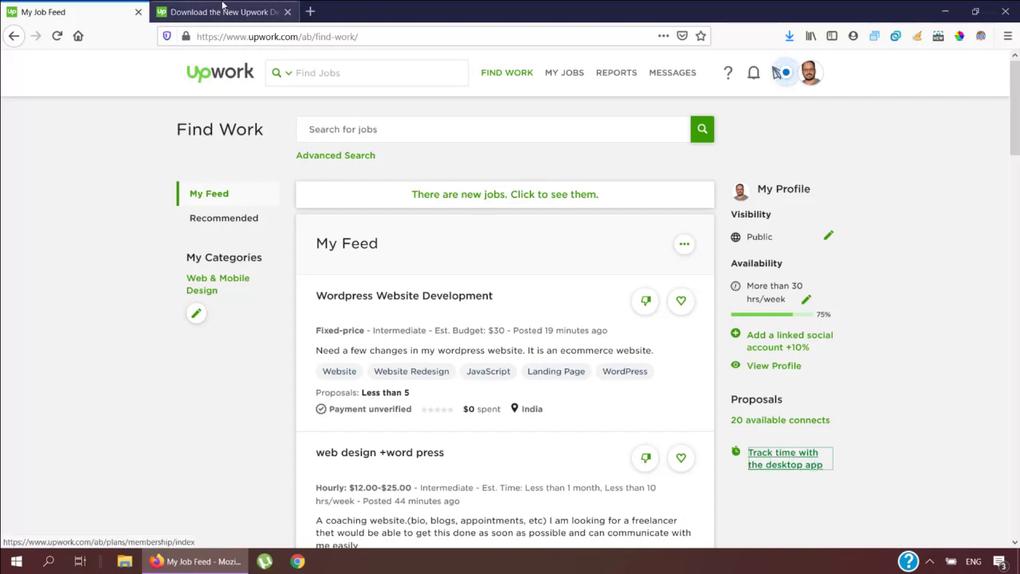
left_click(274, 14)
mouse_move(616, 72)
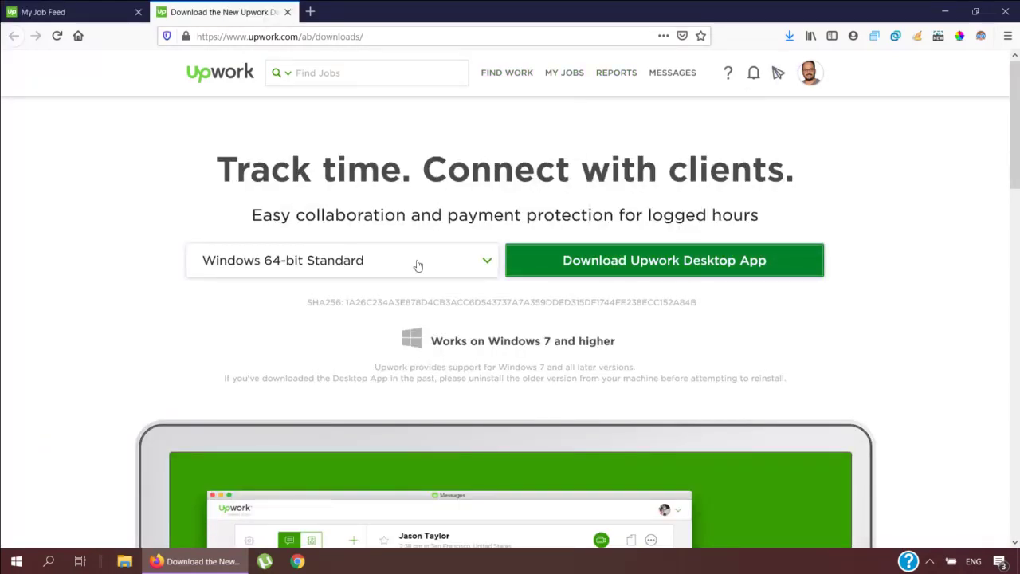
left_click(480, 265)
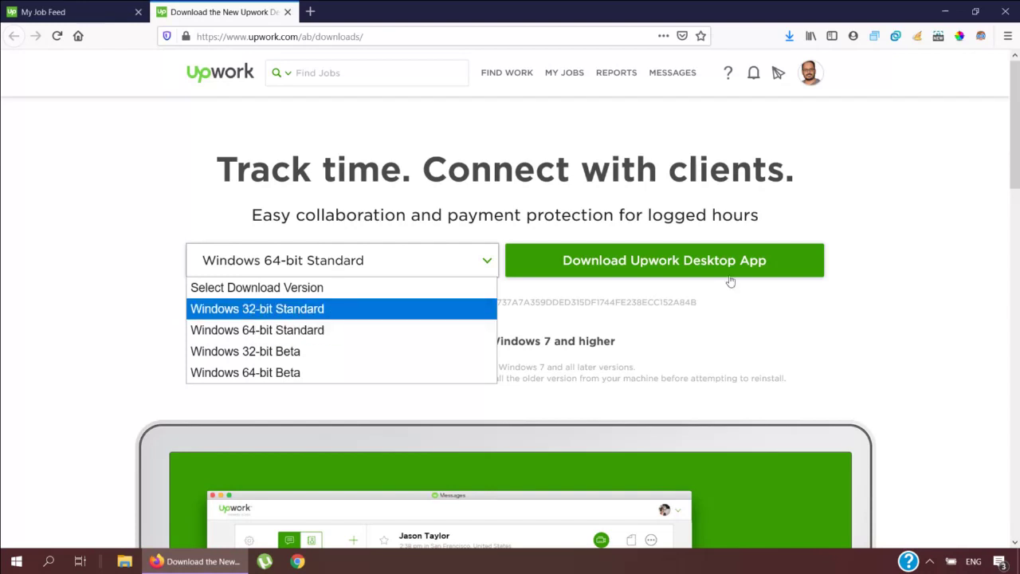
left_click(1007, 260)
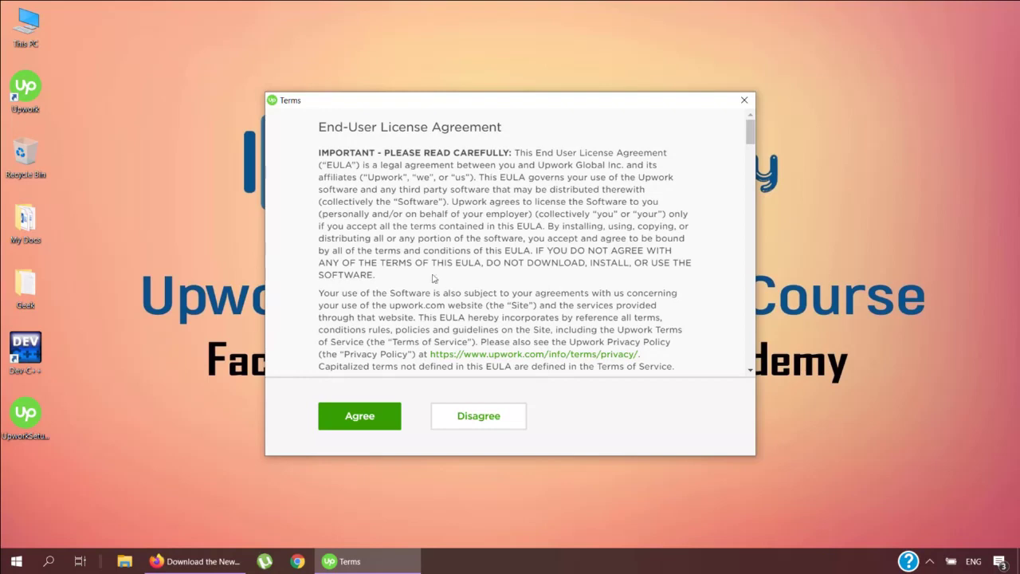
Agree to the End-User License Agreement and launch the newly installed Upwork app.
left_click(371, 417)
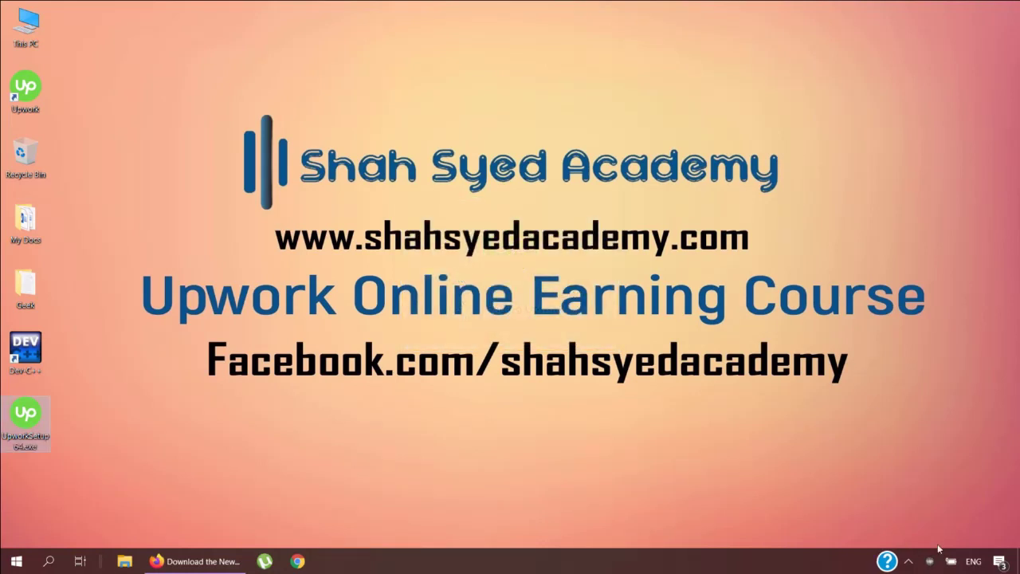
left_click(929, 561)
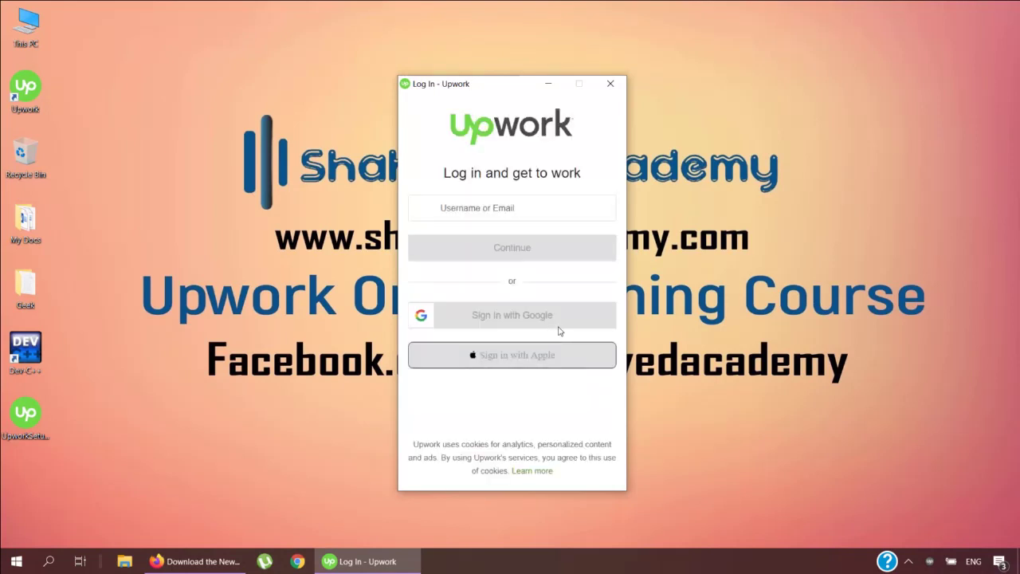
Enter the account e-mail, fixing its misspelled domain, and continue to the password step.
left_click(532, 211)
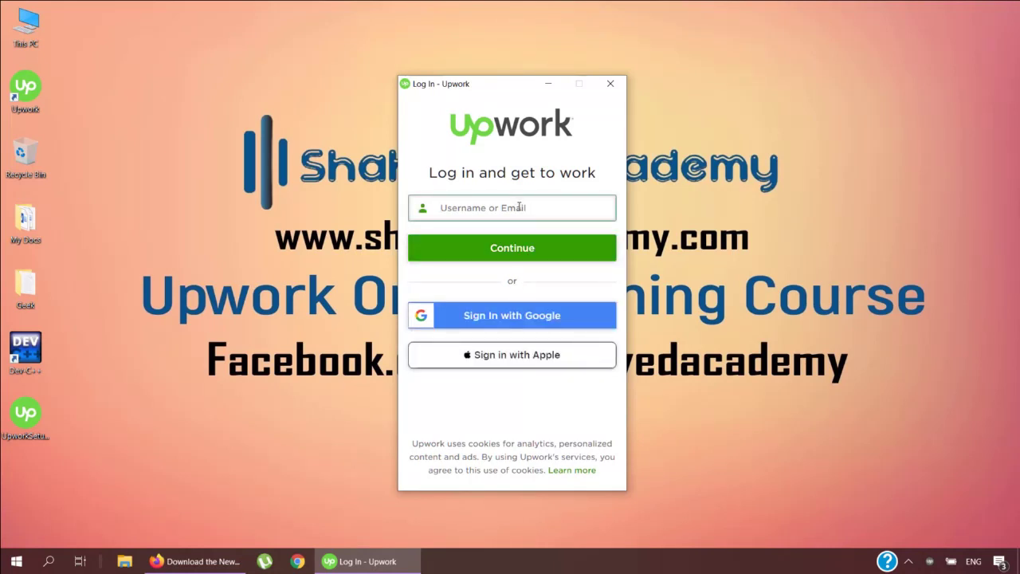
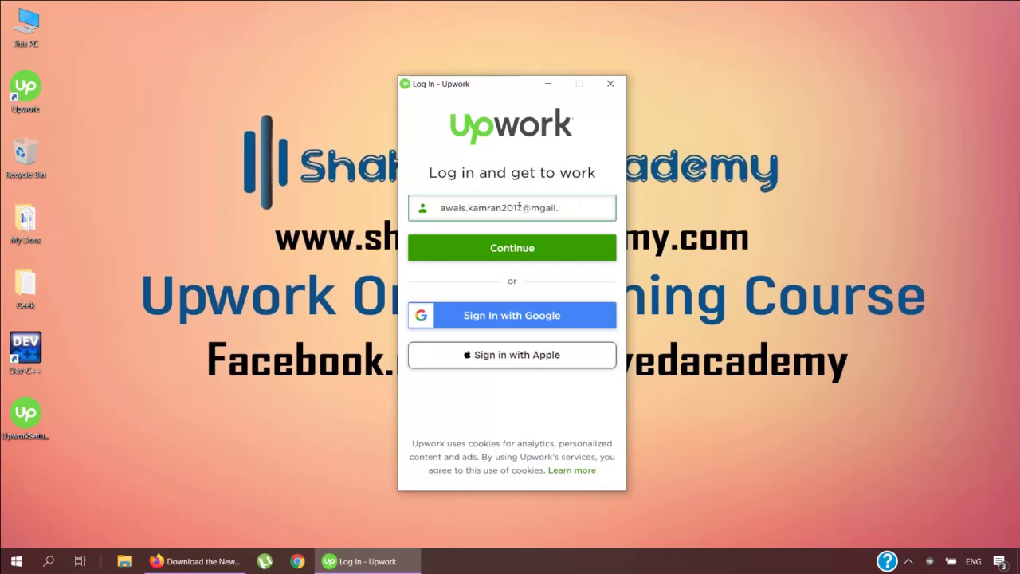
type("mail.com")
left_click(523, 249)
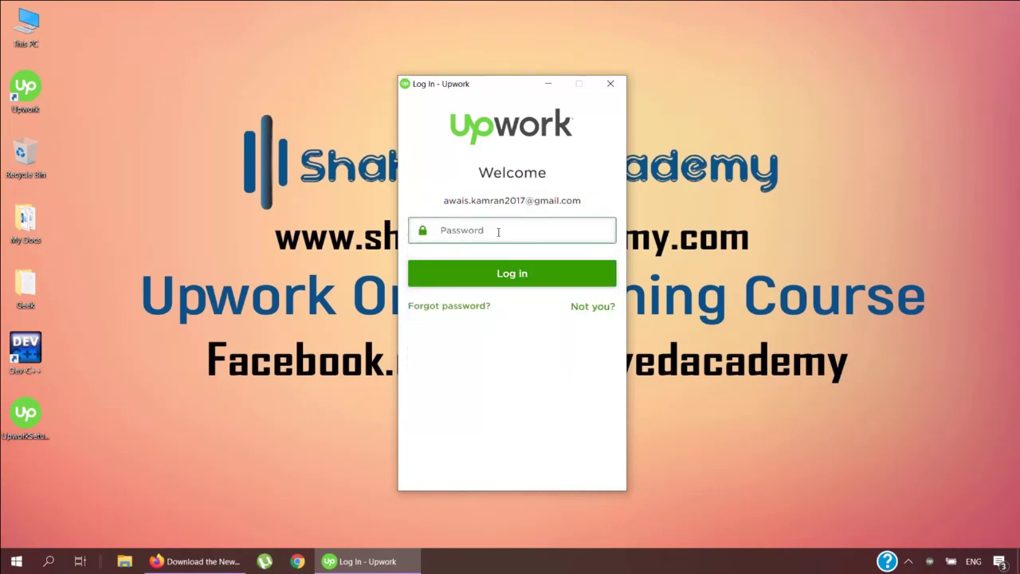
Enter the account password and retry logging in after it is rejected as incorrect.
type("•")
left_click(523, 265)
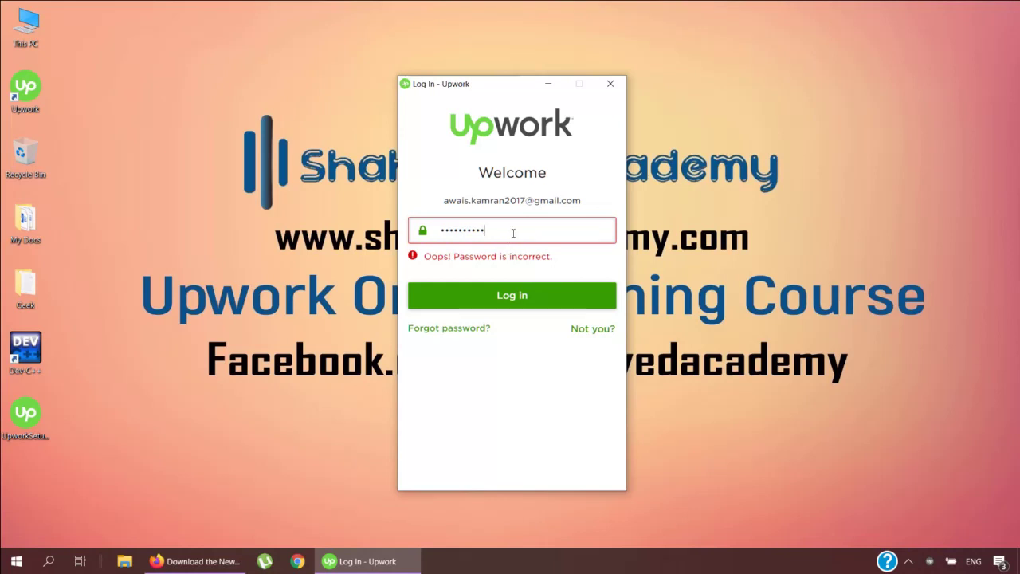
left_click(524, 303)
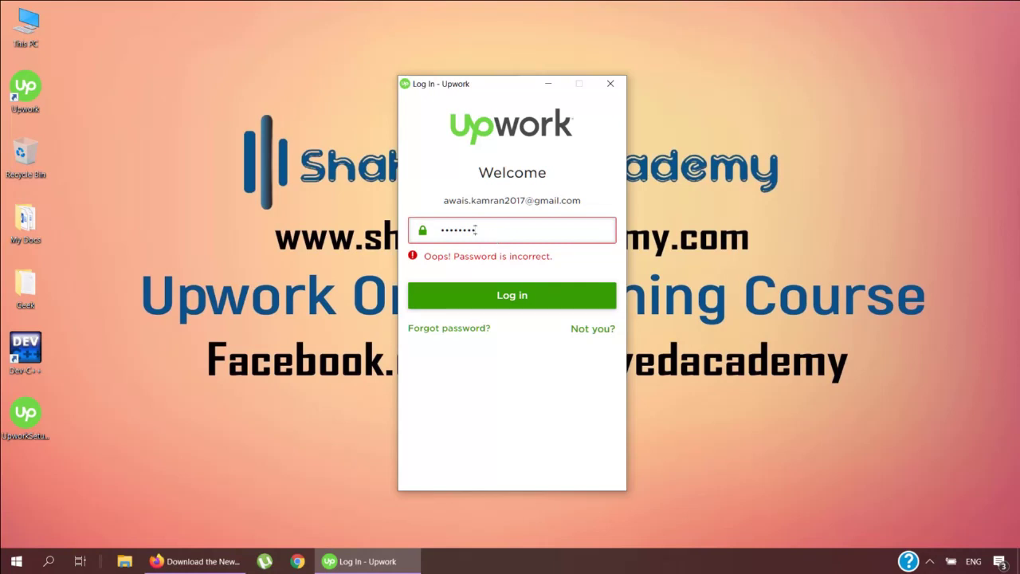
left_click_drag(477, 230, 414, 230)
type("a")
left_click(532, 297)
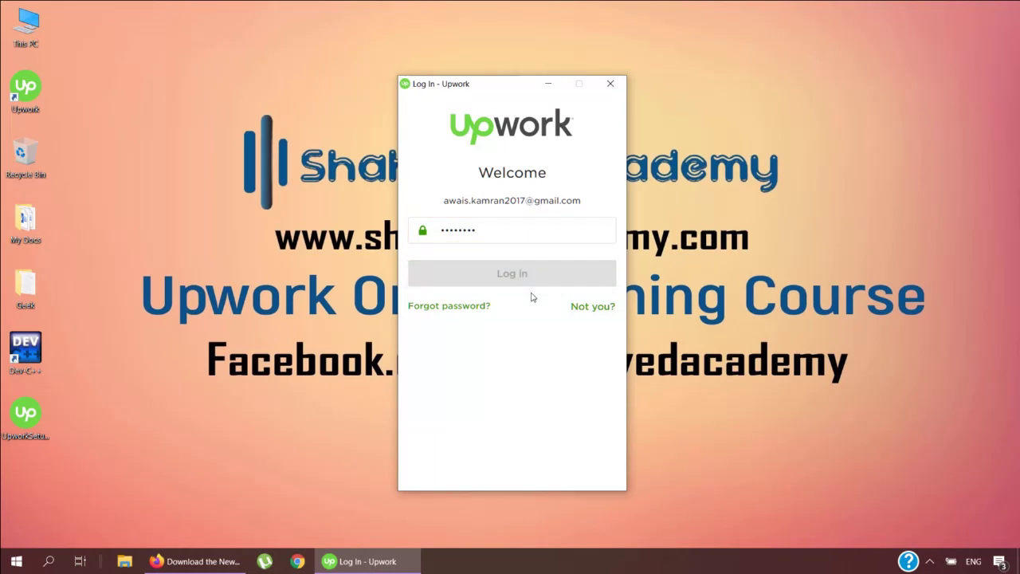
Close the failed log-in window, check the system tray, and relaunch the Upwork desktop app.
left_click(612, 85)
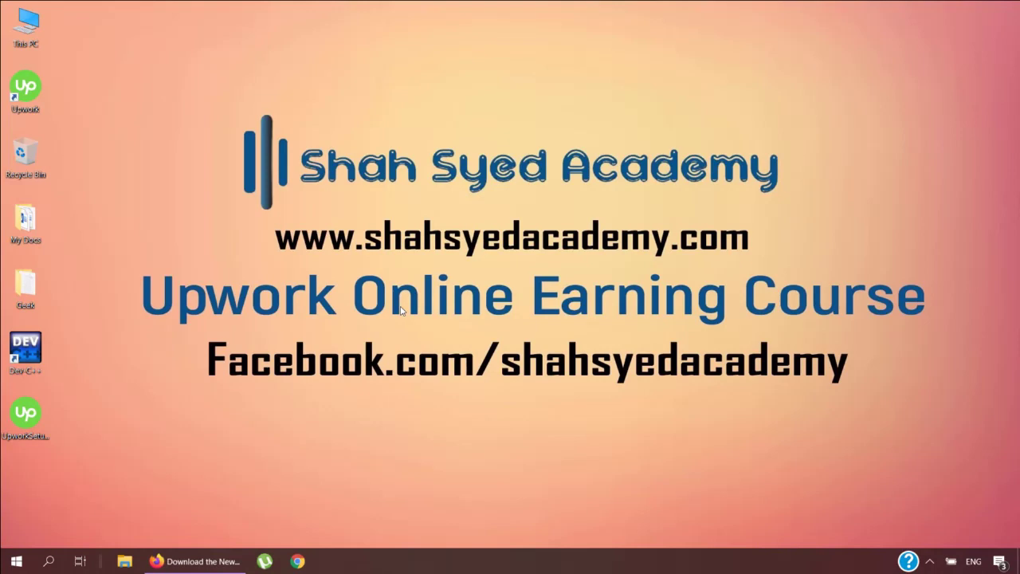
left_click(193, 562)
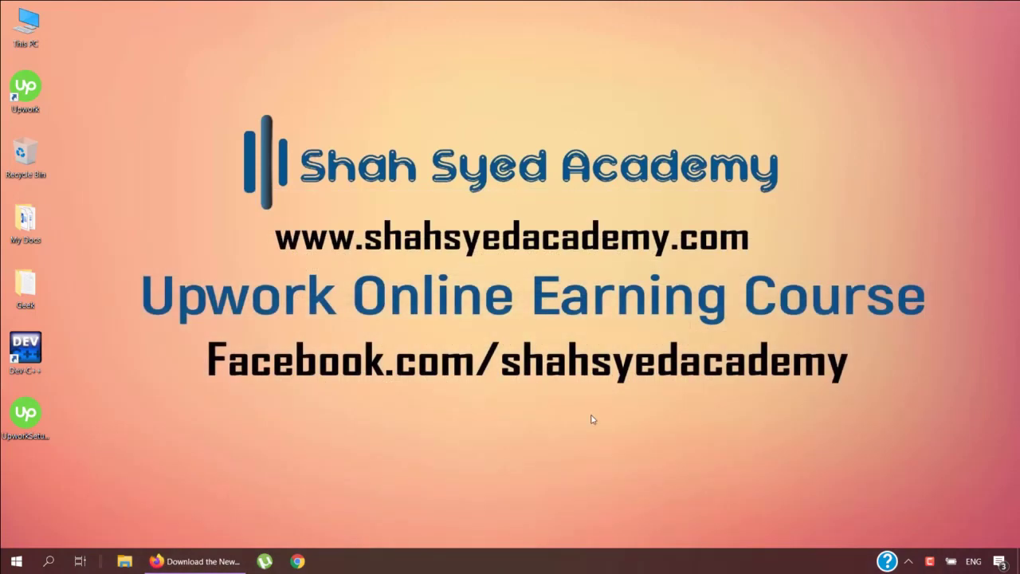
left_click(908, 561)
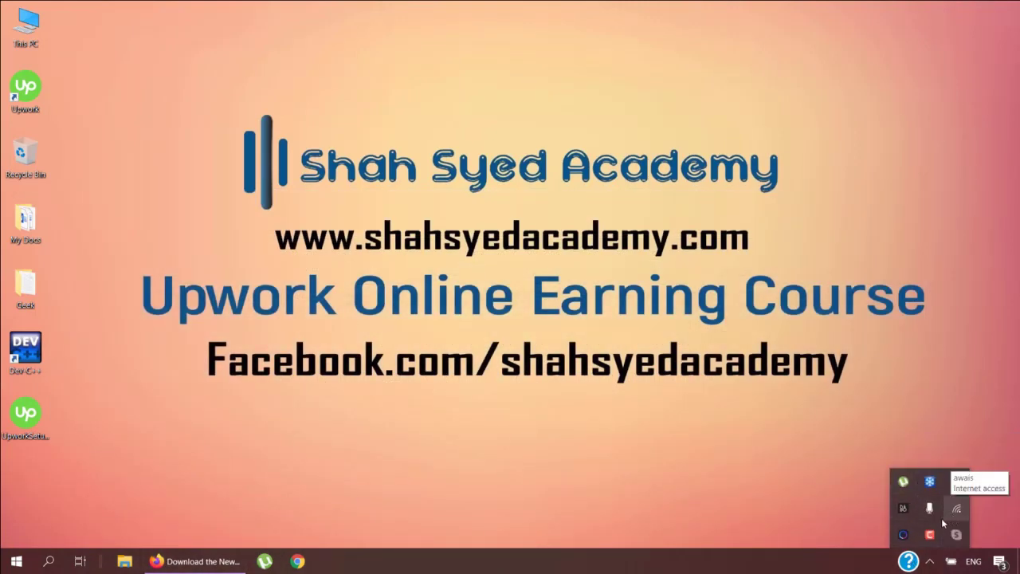
double_click(29, 96)
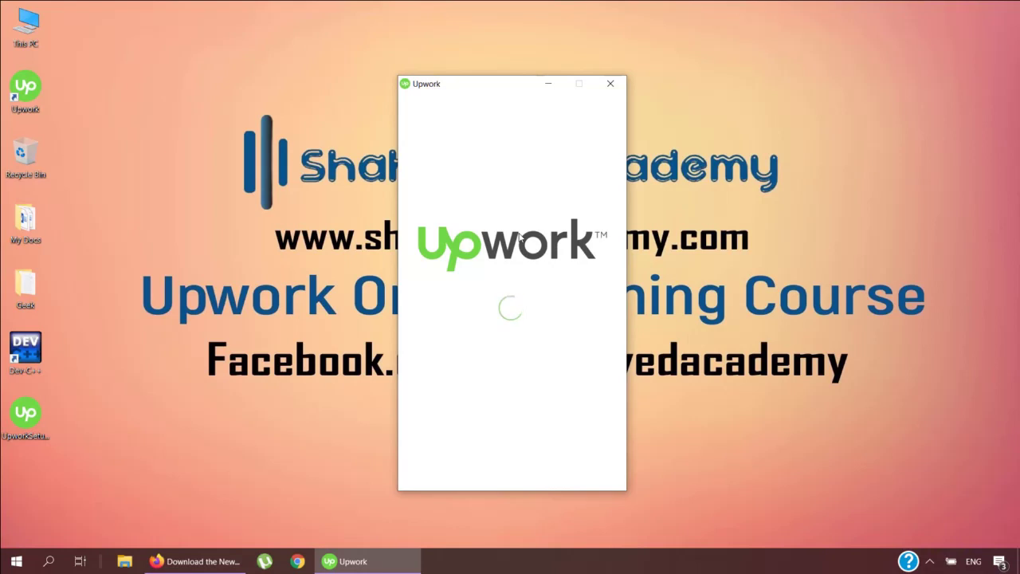
Log in with the account e-mail and the password pasted into the Password field.
left_click(491, 205)
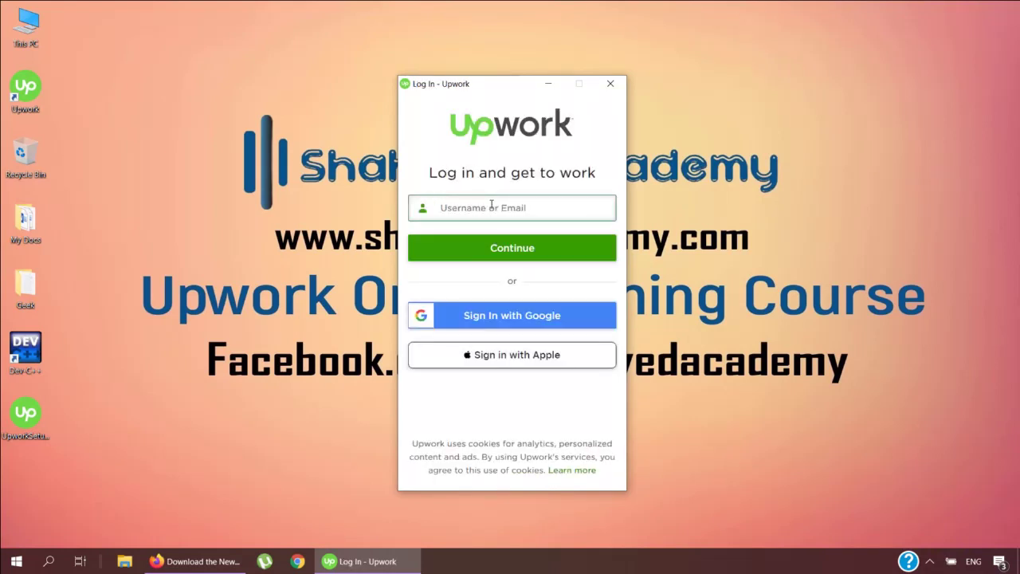
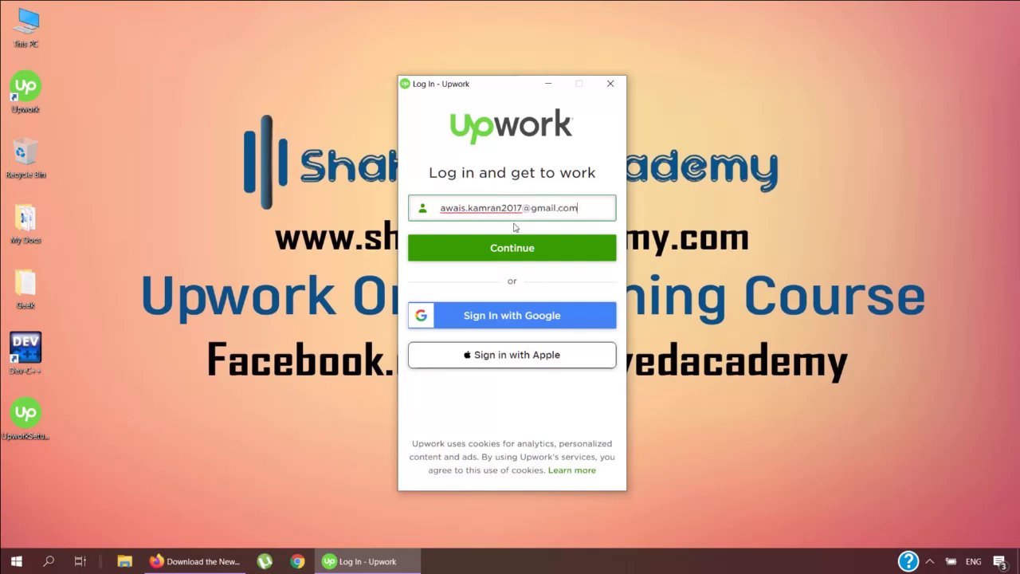
left_click(514, 249)
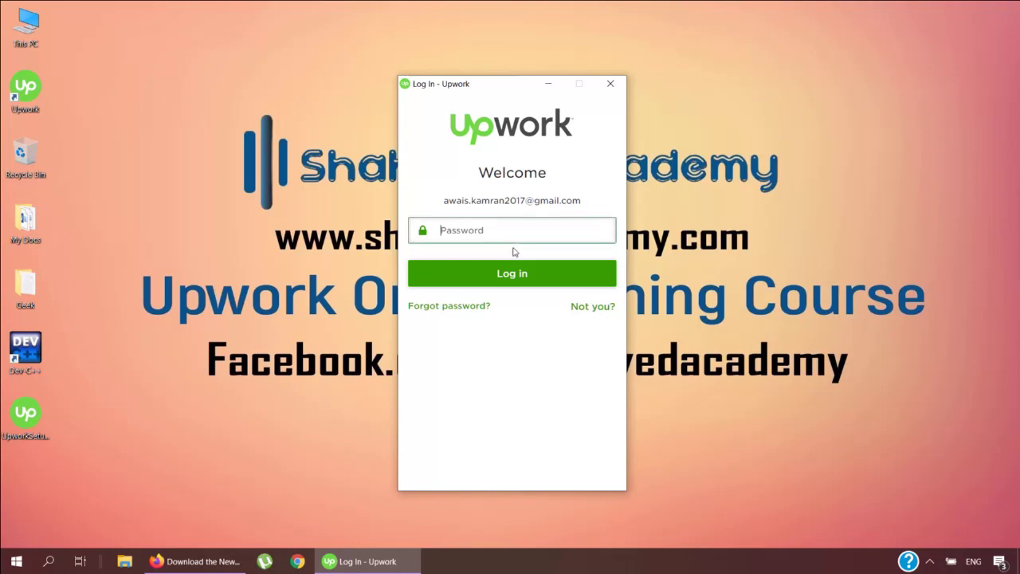
right_click(508, 231)
left_click(541, 283)
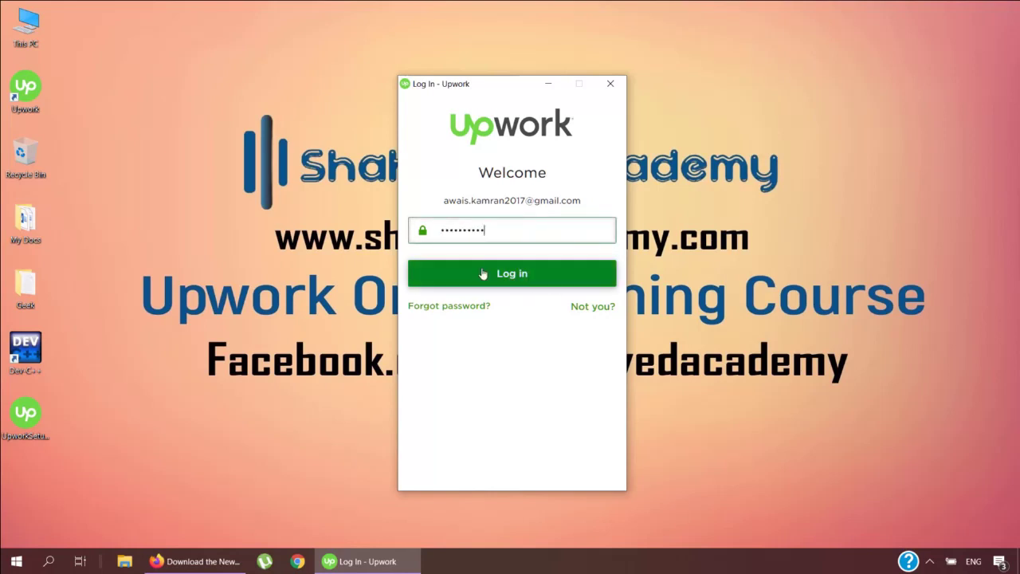
left_click(473, 280)
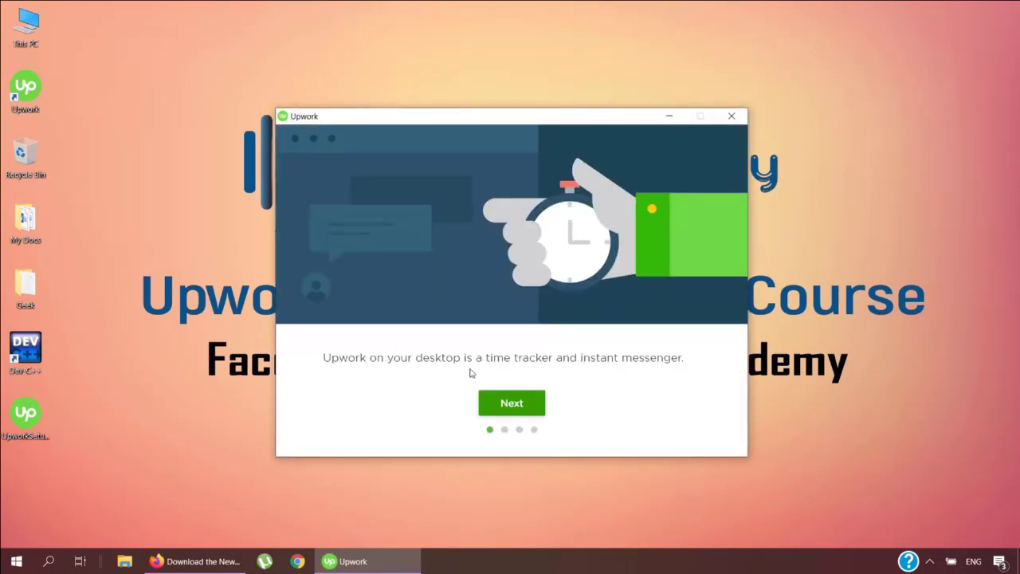
Step through the Time Tracker, Messages and tray-icon slides, then finish with Got it!
left_click(516, 403)
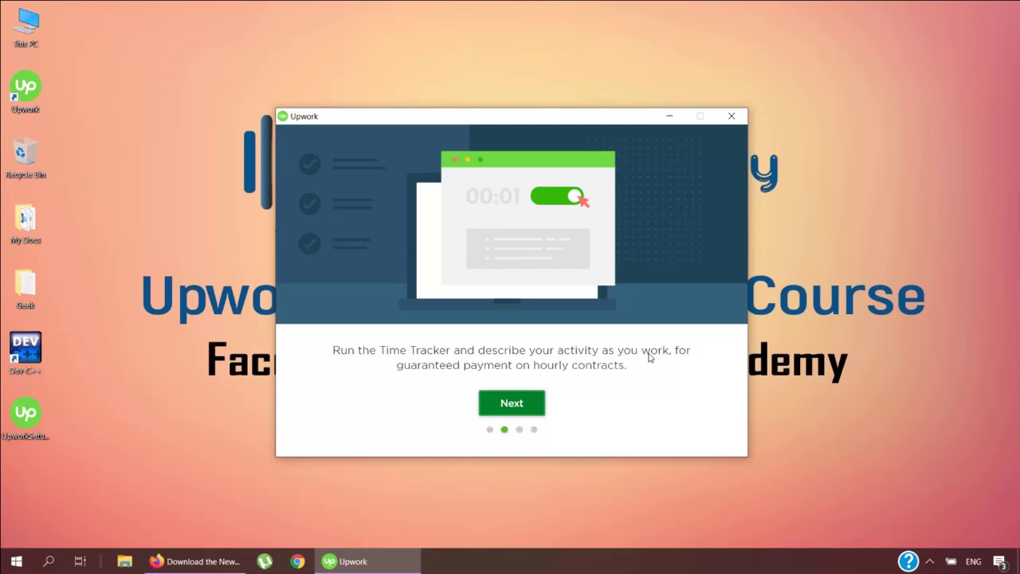
left_click(511, 404)
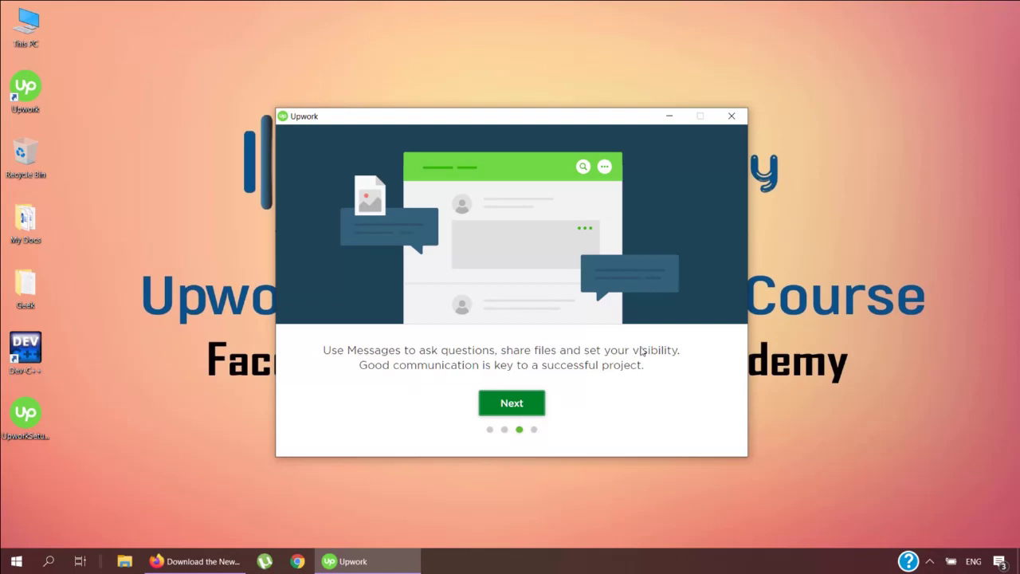
left_click(511, 405)
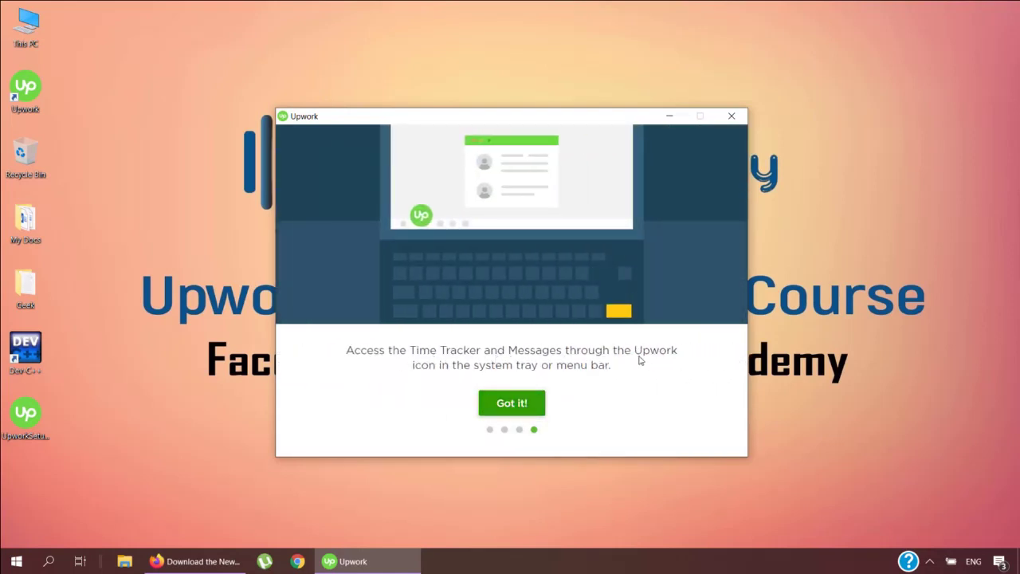
left_click(512, 403)
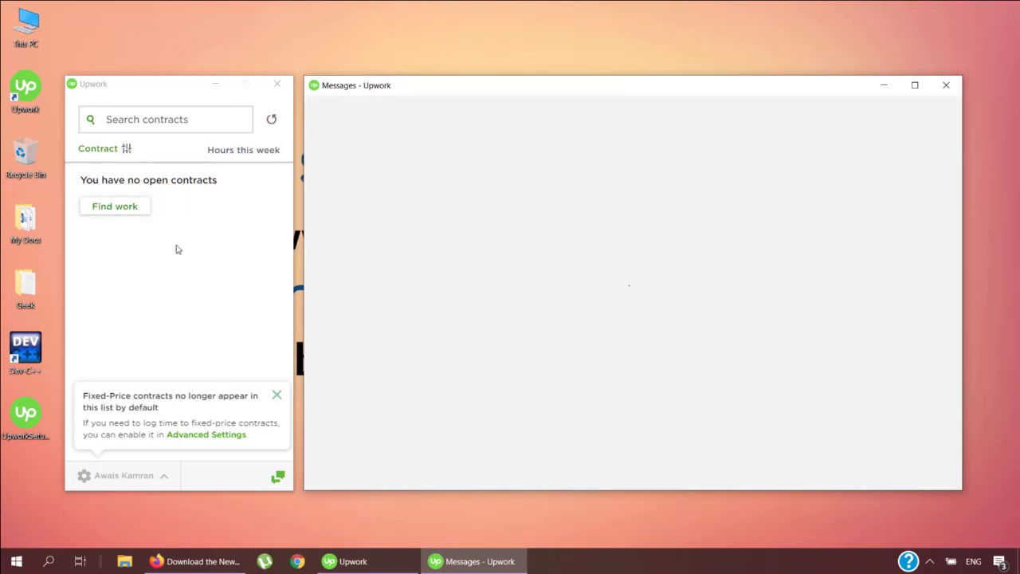
Close the Messages window and move the contracts window aside to close it.
left_click_drag(479, 92, 547, 91)
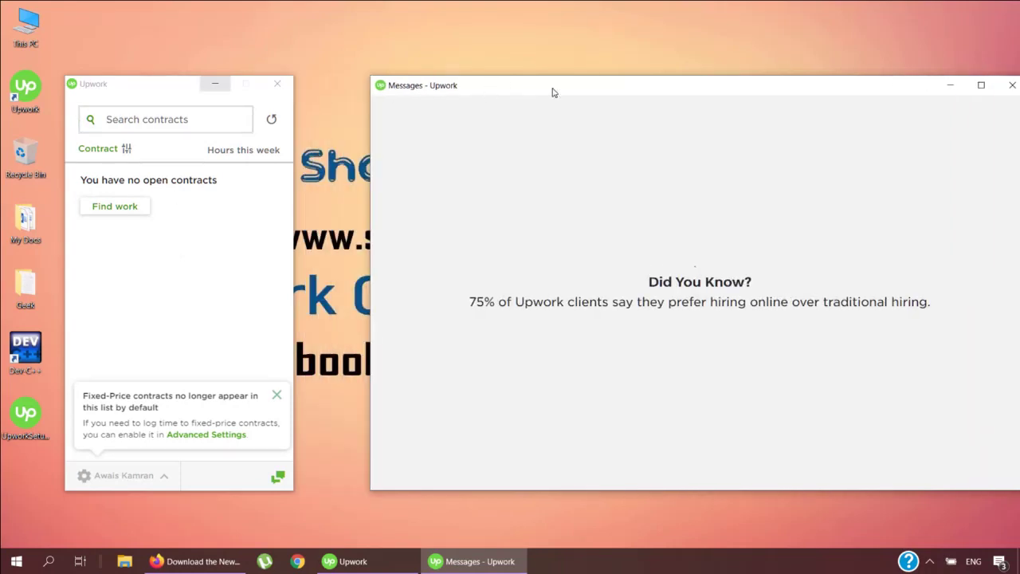
left_click_drag(614, 90, 581, 91)
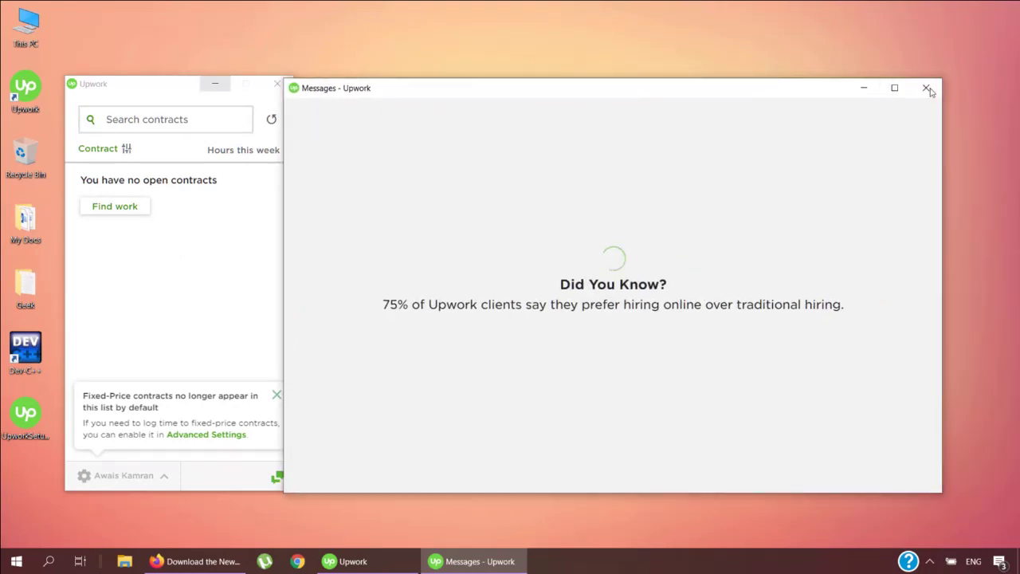
left_click(922, 86)
left_click_drag(160, 84, 264, 89)
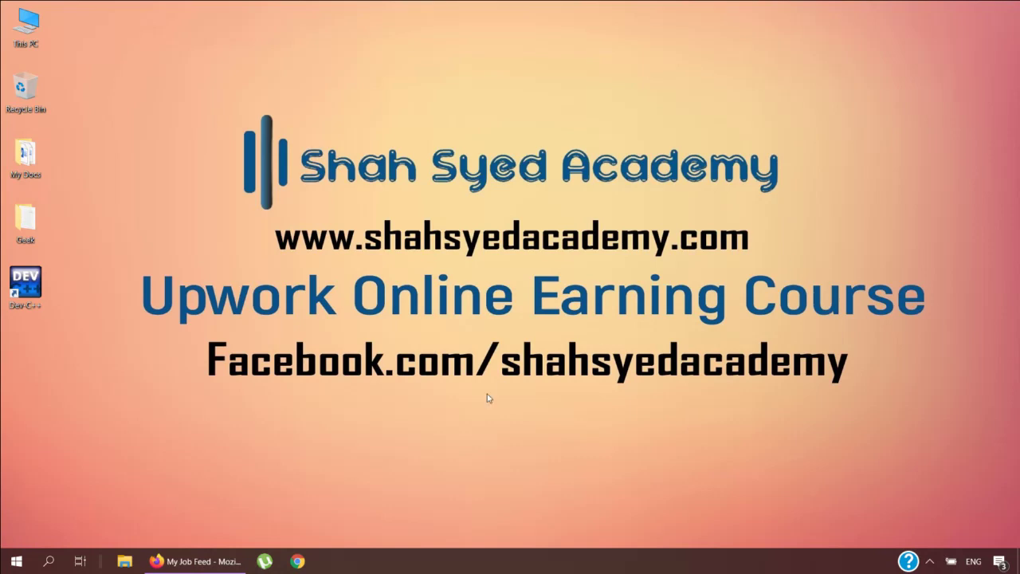
Restore the Firefox My Job Feed window from the taskbar.
left_click(202, 551)
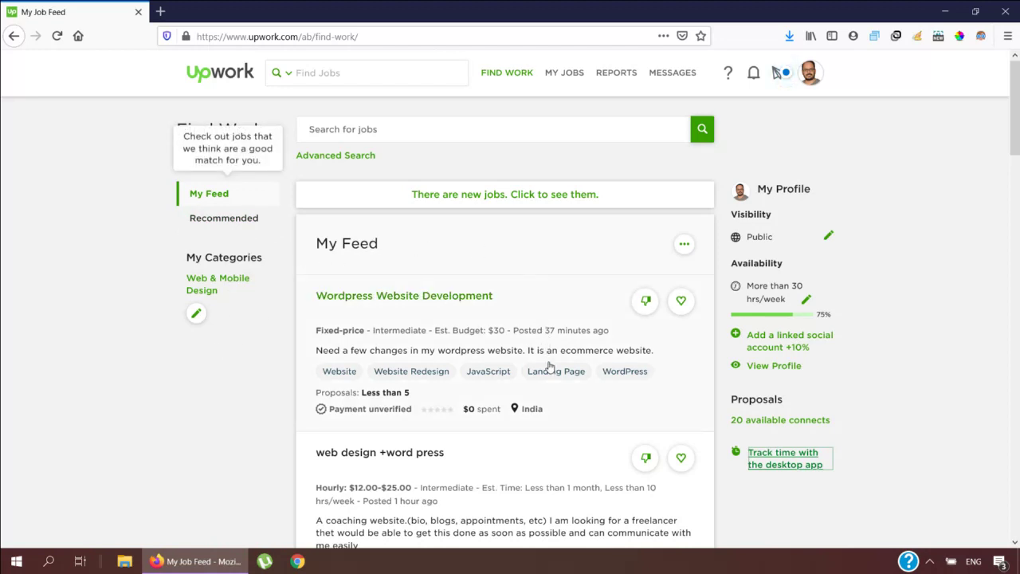
Load the new jobs so the hourly $20–$40 Wordpress Theme Tasks job tops My Feed.
scroll(547, 411, "down", 1)
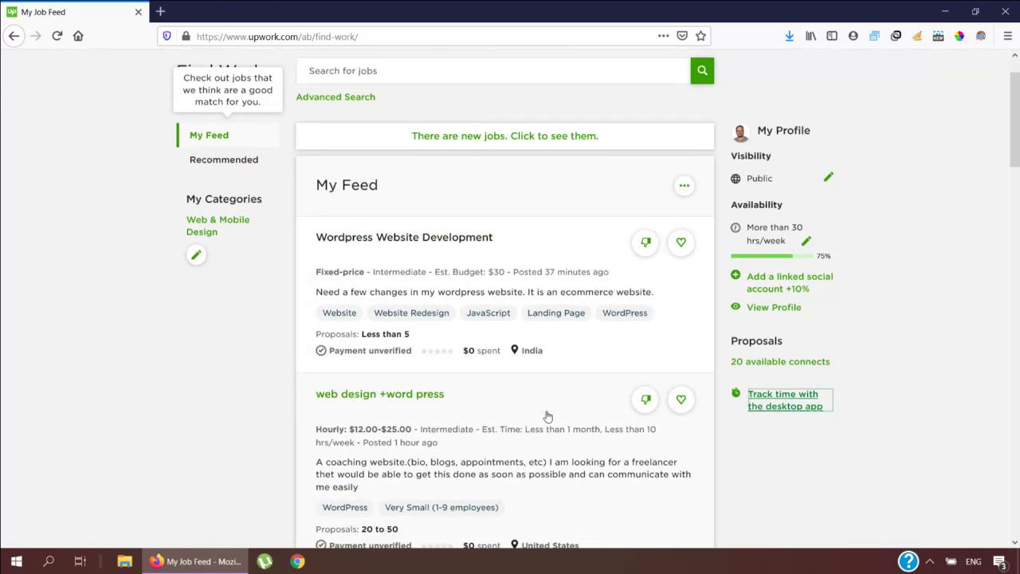
scroll(546, 416, "up", 1)
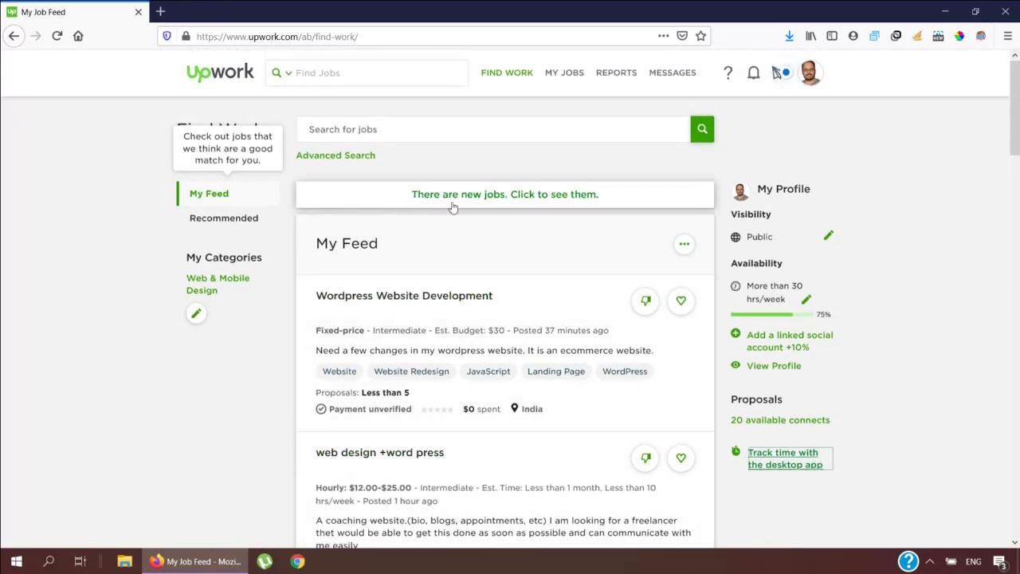
left_click(502, 197)
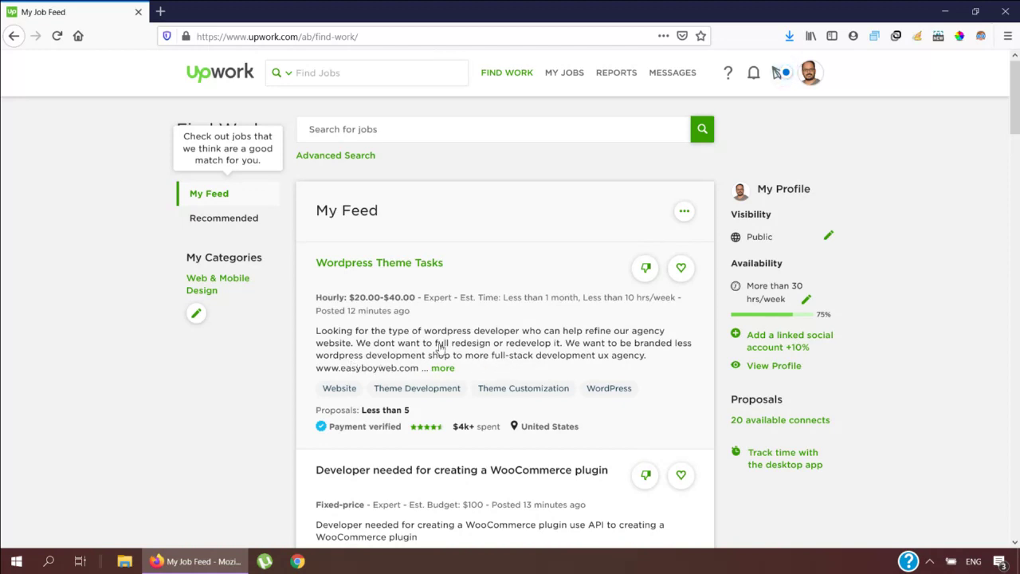
scroll(439, 348, "down", 1)
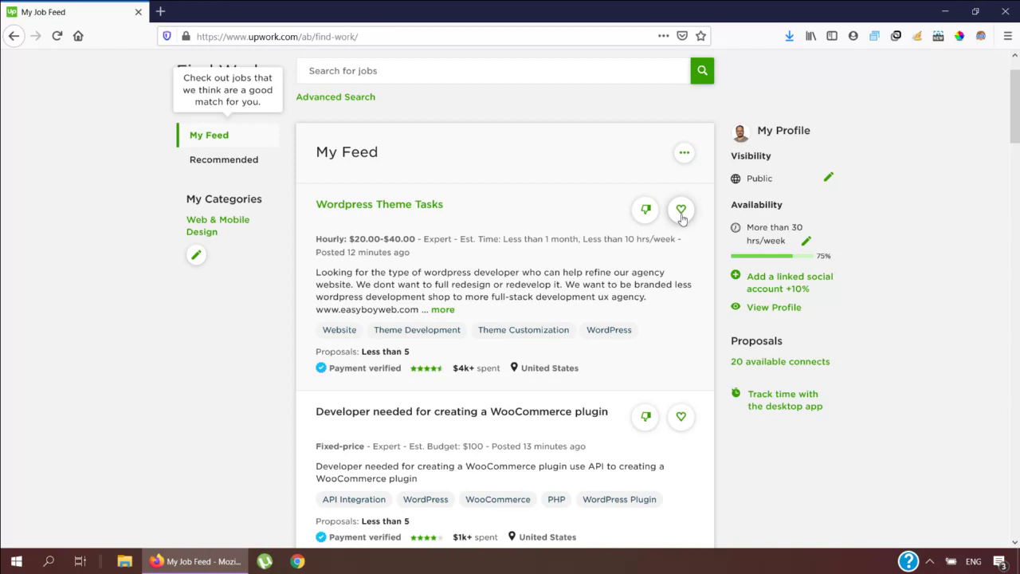
scroll(669, 325, "down", 2)
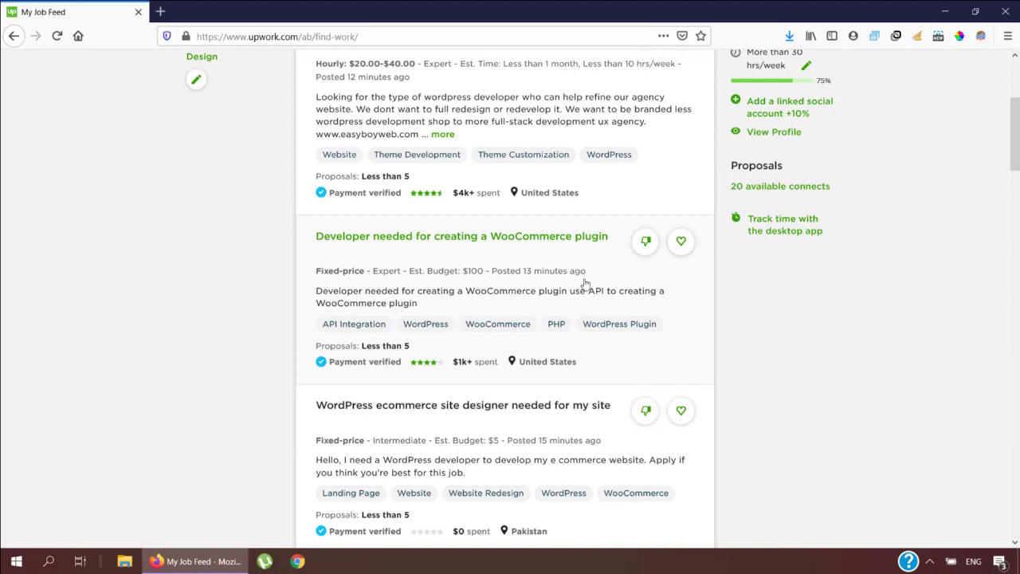
scroll(584, 283, "down", 3)
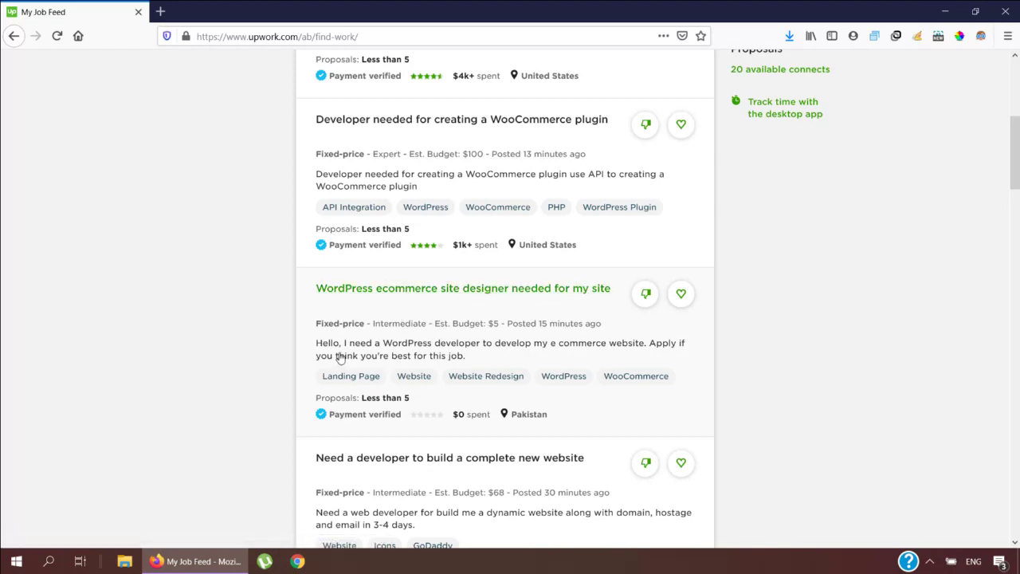
scroll(340, 358, "down", 1)
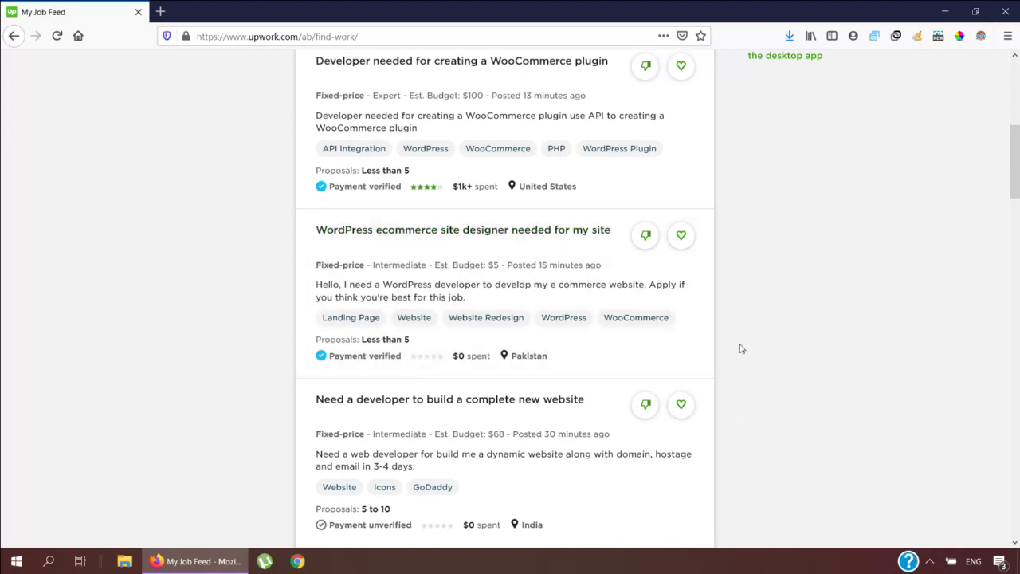
Scroll through My Job Feed to find the Wordpress Web Developer listing.
scroll(741, 348, "down", 1)
scroll(741, 348, "down", 2)
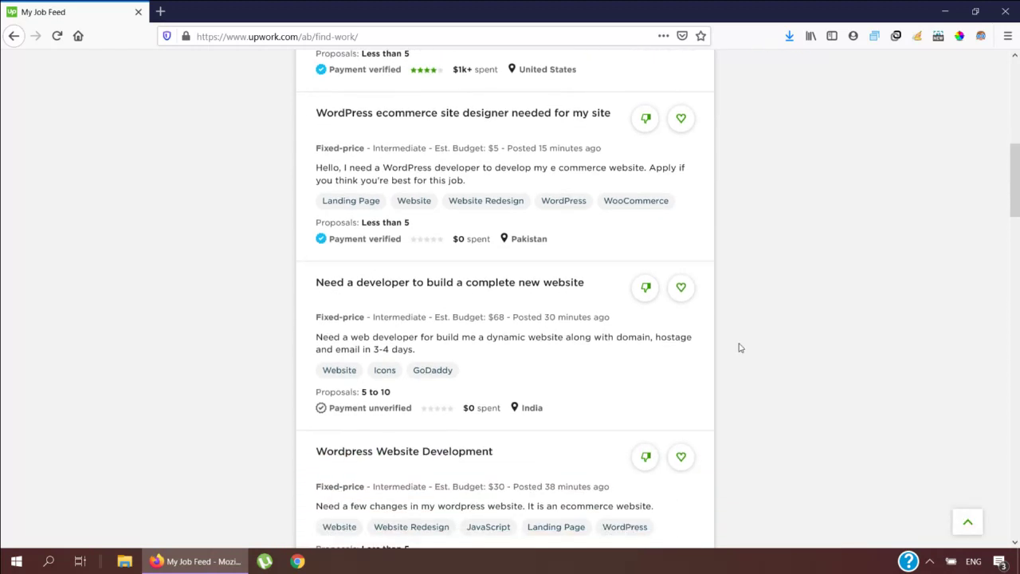
scroll(739, 347, "down", 1)
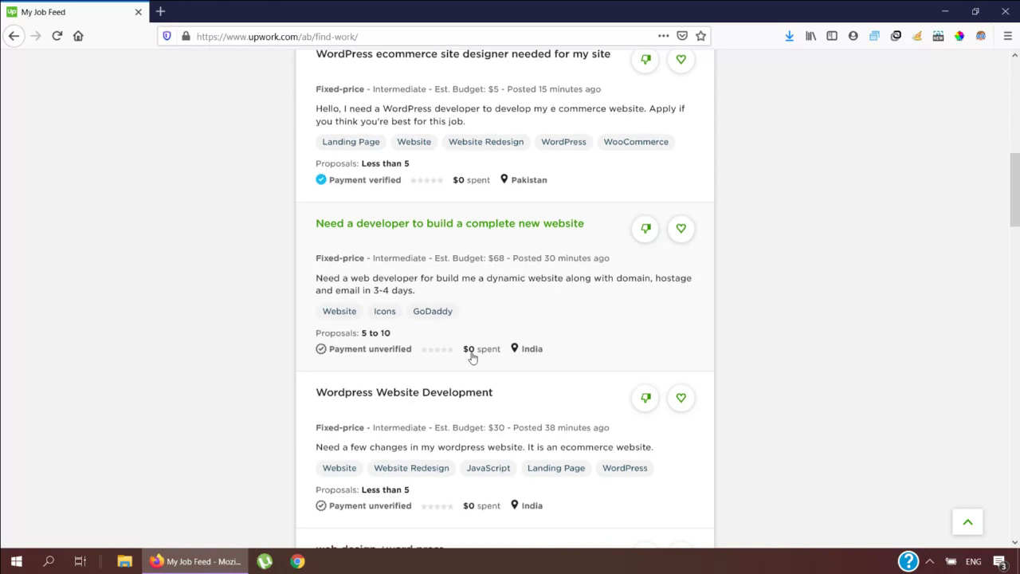
scroll(471, 355, "down", 3)
scroll(469, 347, "down", 1)
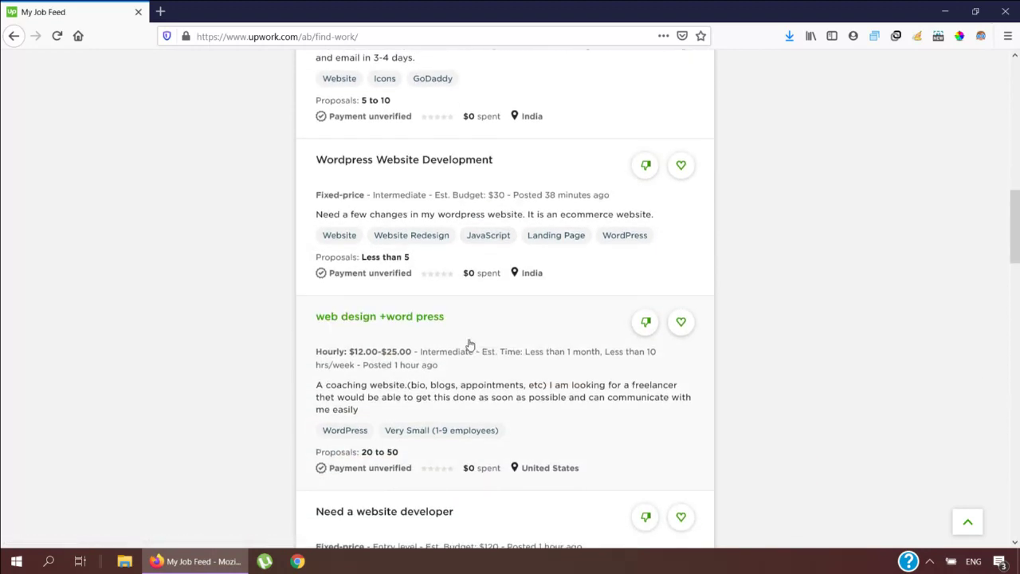
scroll(466, 345, "up", 1)
scroll(468, 345, "down", 2)
scroll(469, 344, "down", 5)
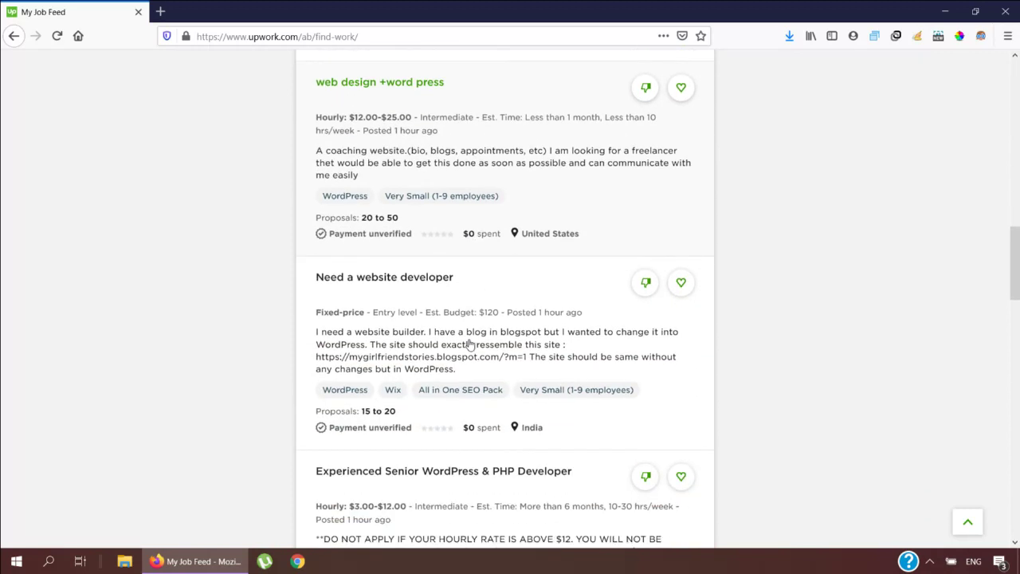
scroll(469, 344, "down", 2)
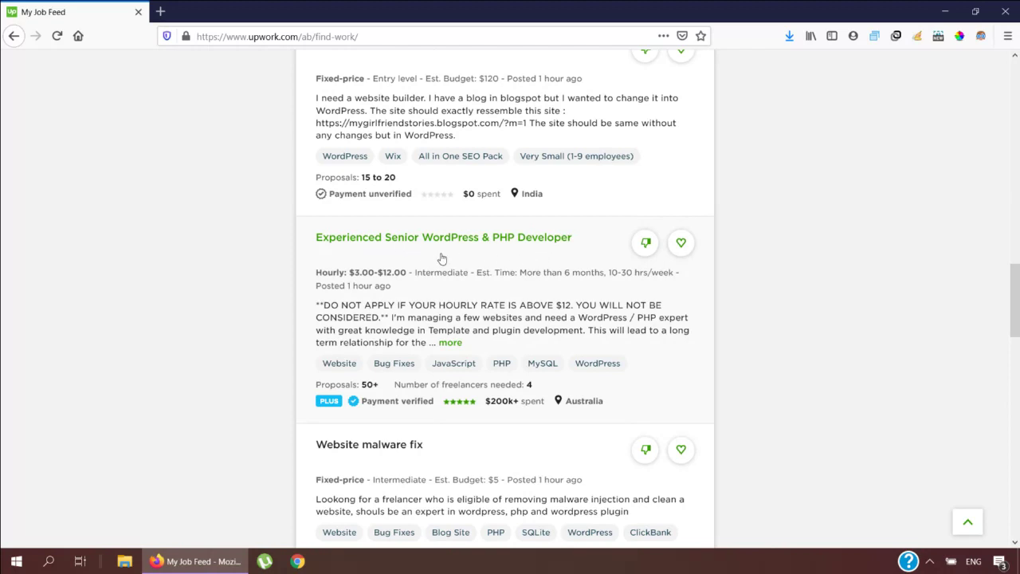
scroll(442, 257, "down", 3)
scroll(445, 264, "down", 9)
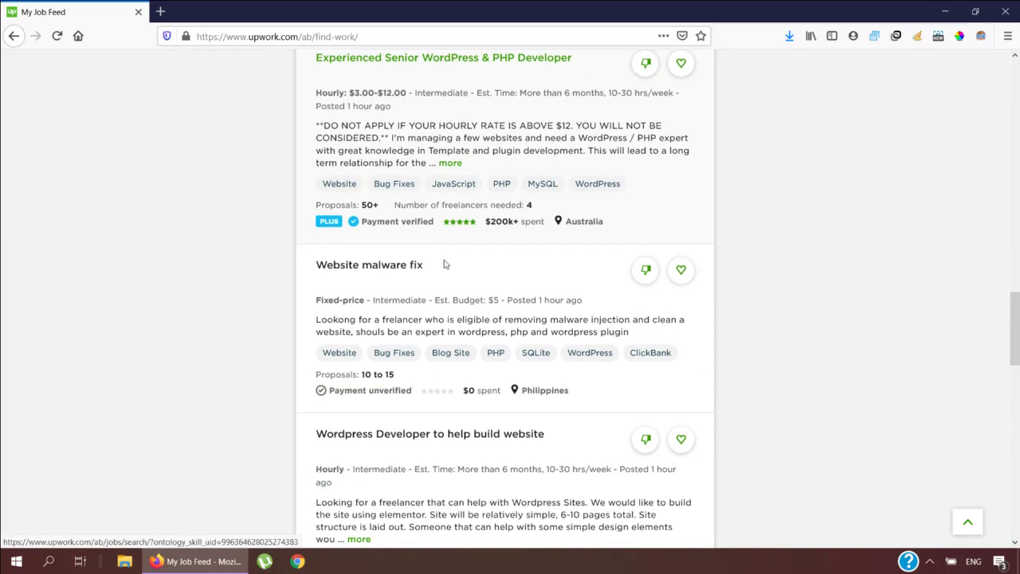
scroll(444, 265, "down", 5)
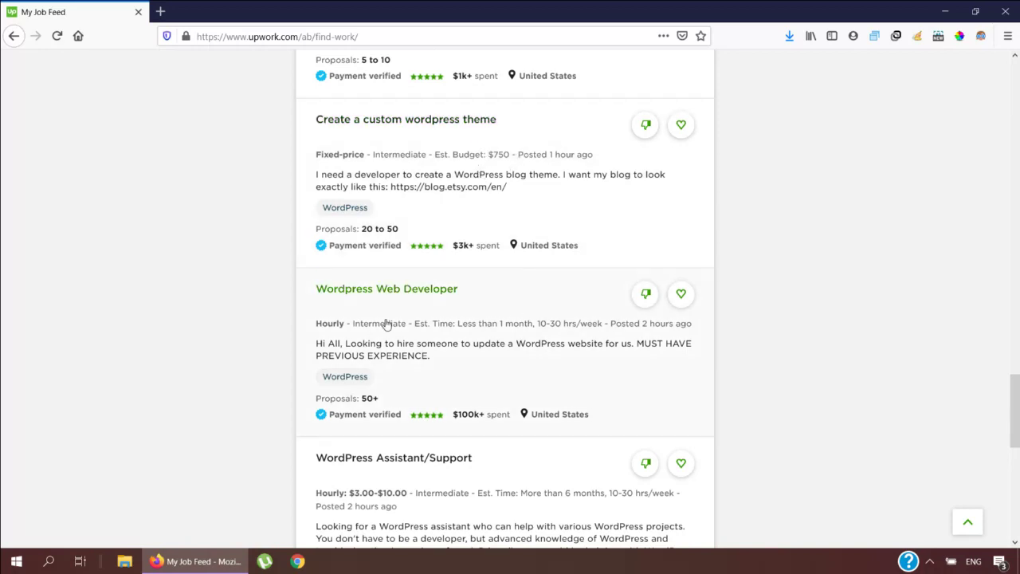
scroll(387, 325, "down", 1)
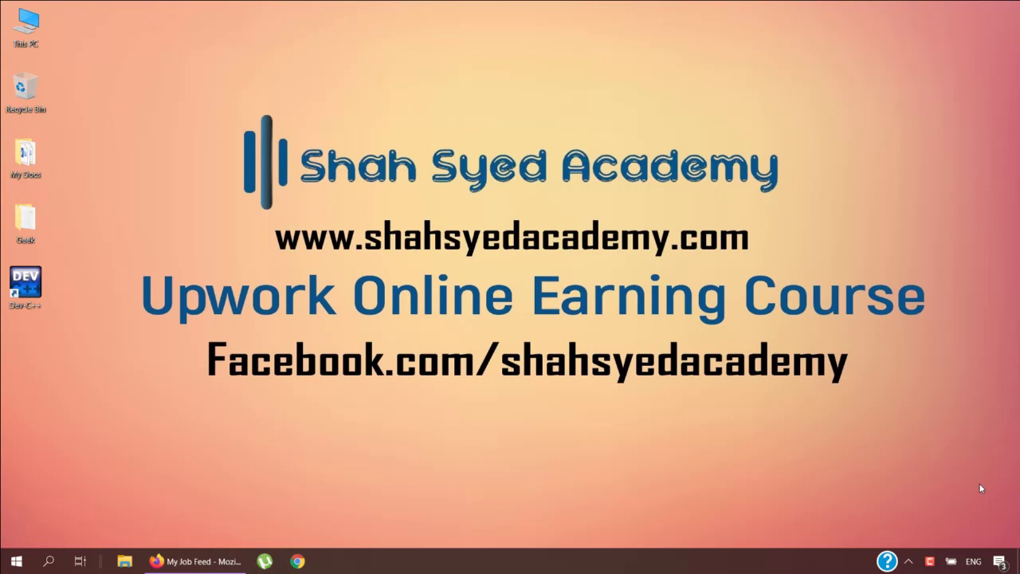
Bring Firefox back from the taskbar and open the Wordpress Web Developer job from the feed.
left_click(195, 560)
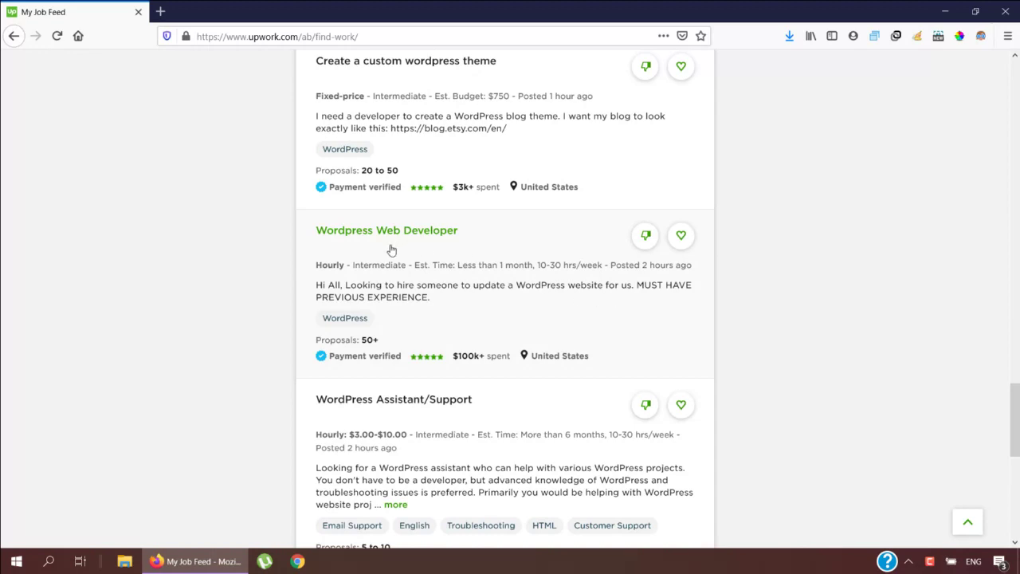
left_click(367, 231)
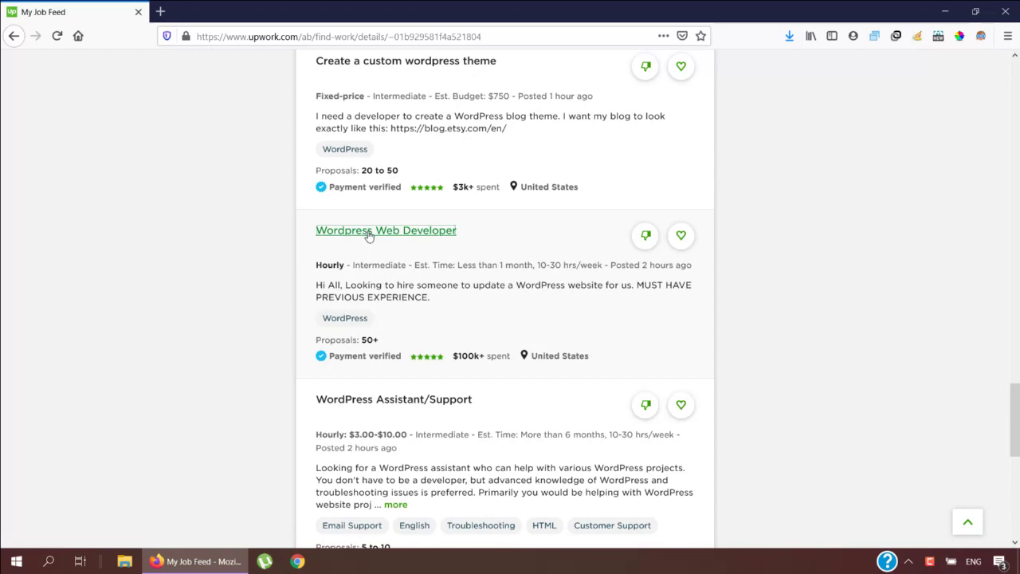
Open the Wordpress Web Developer job details and highlight part of its description.
left_click(425, 230)
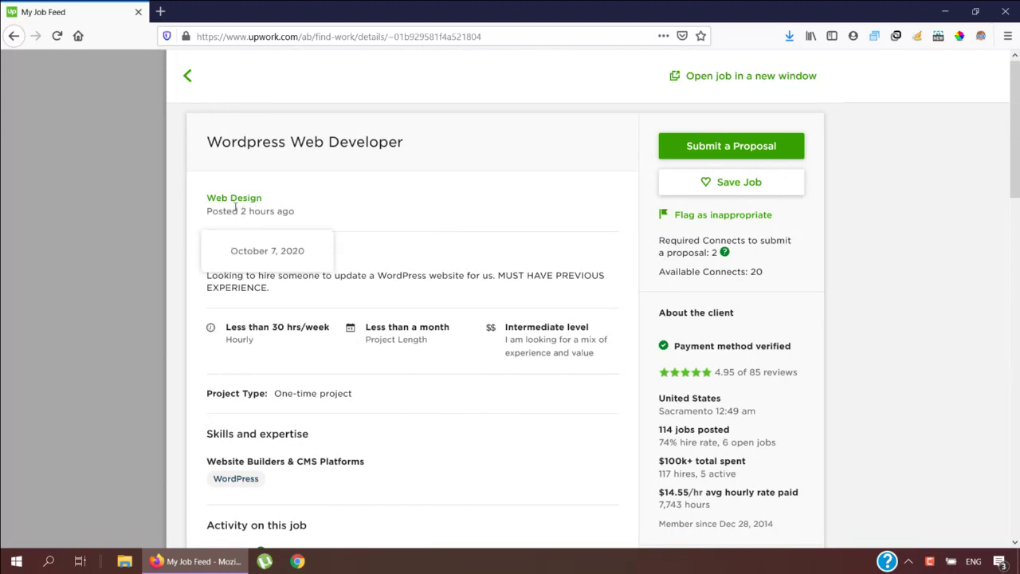
mouse_move(249, 216)
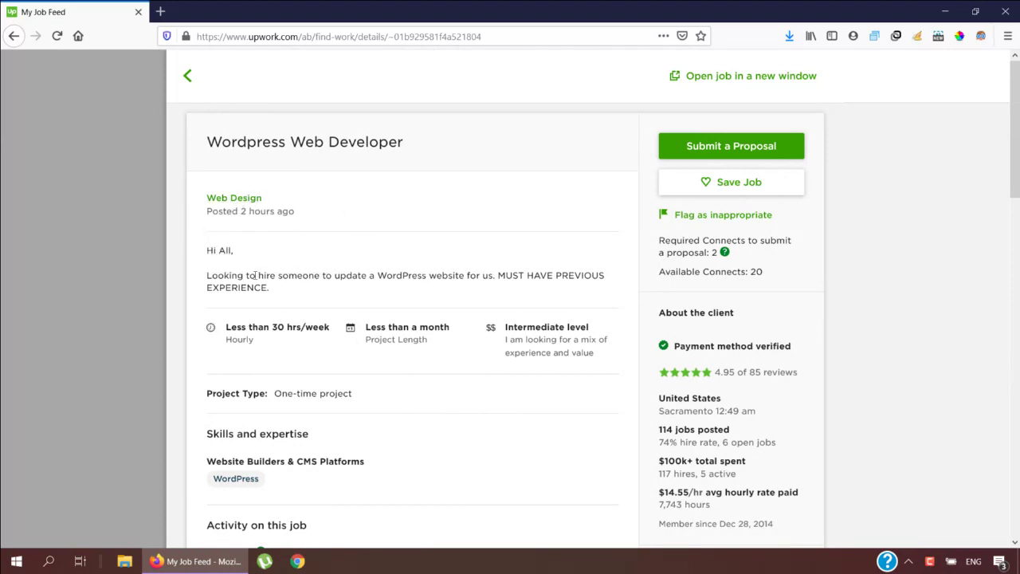
scroll(317, 345, "down", 1)
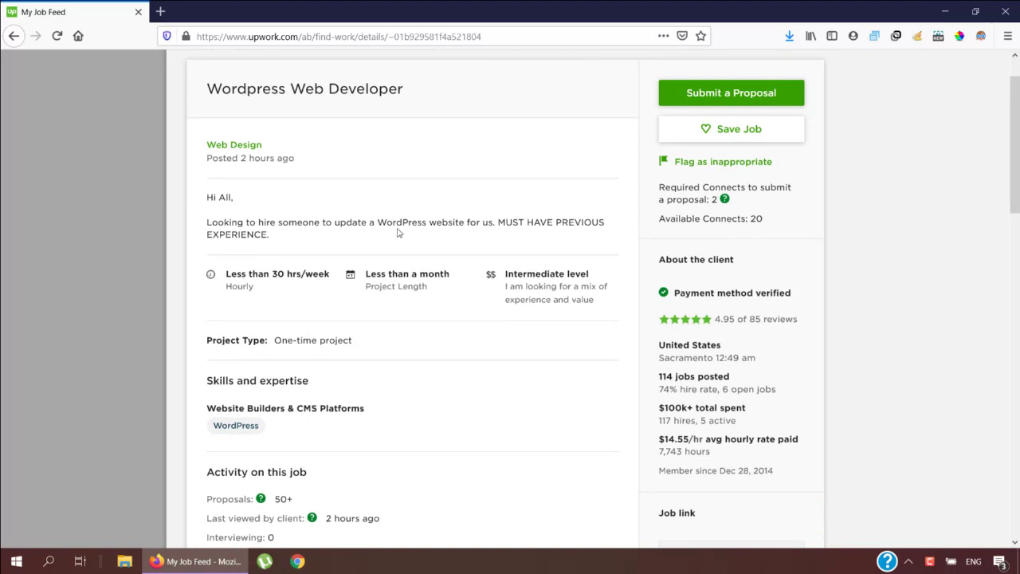
left_click_drag(322, 231, 575, 225)
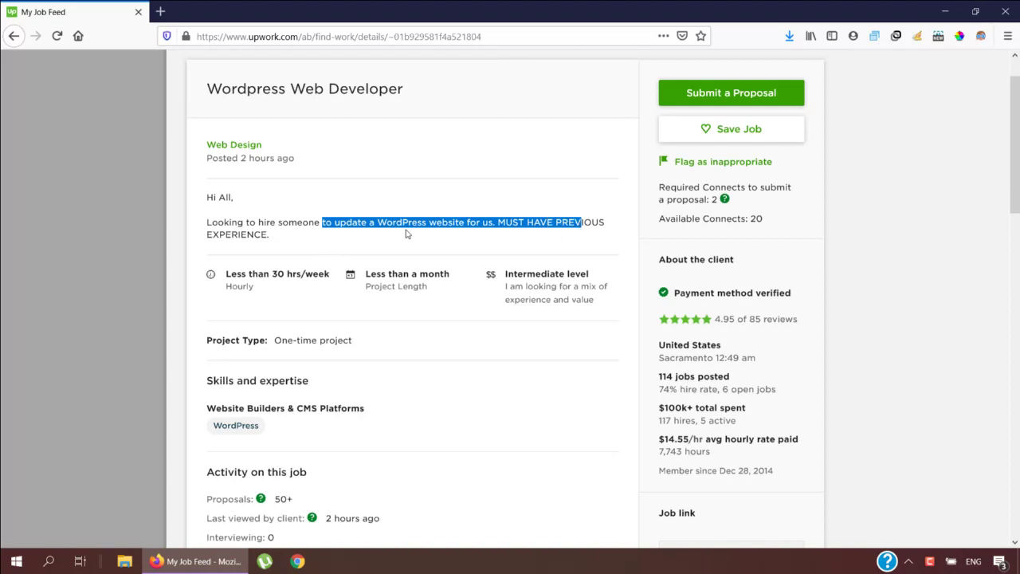
scroll(446, 315, "down", 1)
left_click(360, 300)
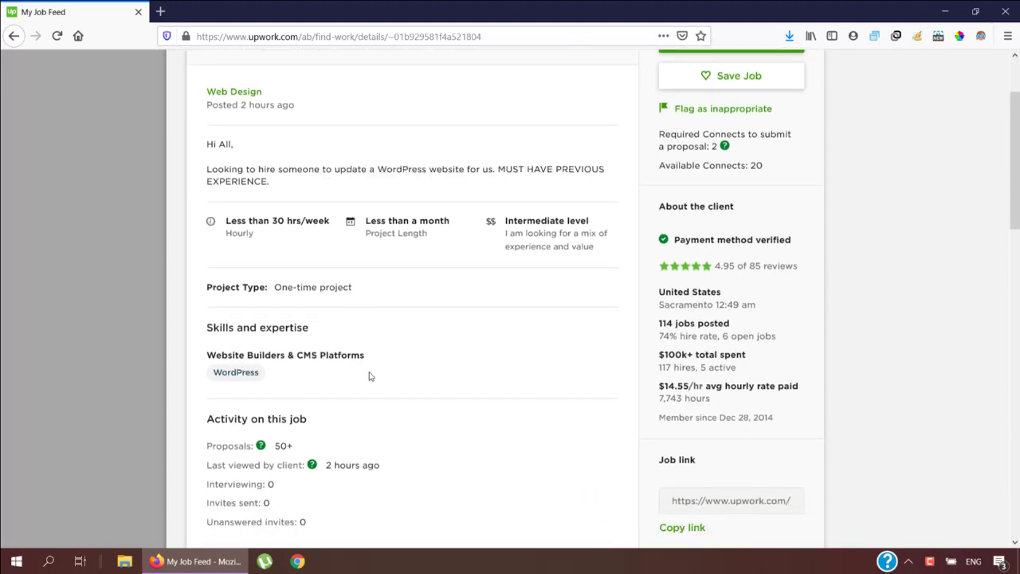
Highlight the interviewing, invites sent and unanswered invites counts, then the 2 required Connects.
scroll(289, 394, "down", 1)
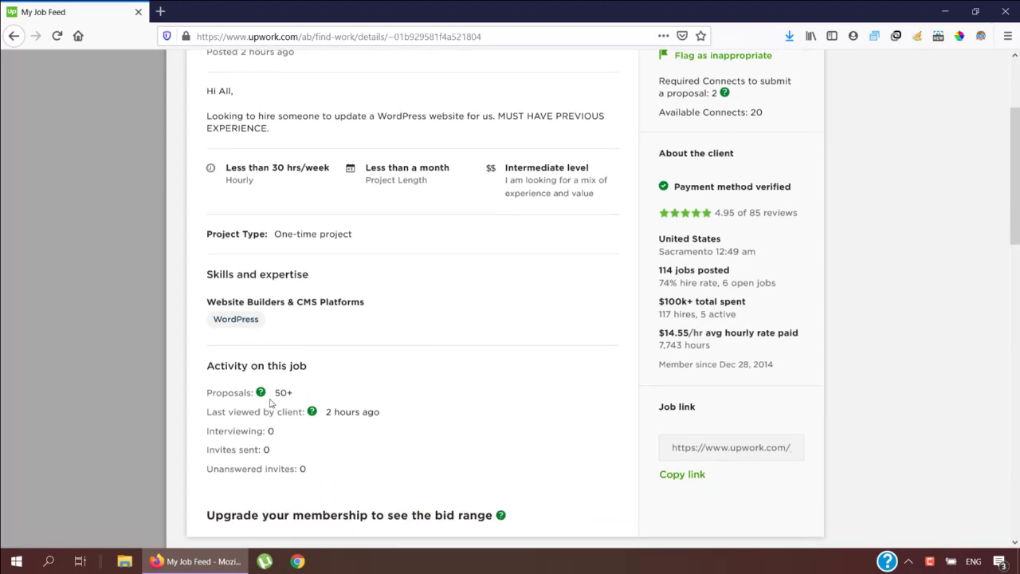
double_click(270, 430)
double_click(267, 450)
left_click_drag(313, 471, 295, 469)
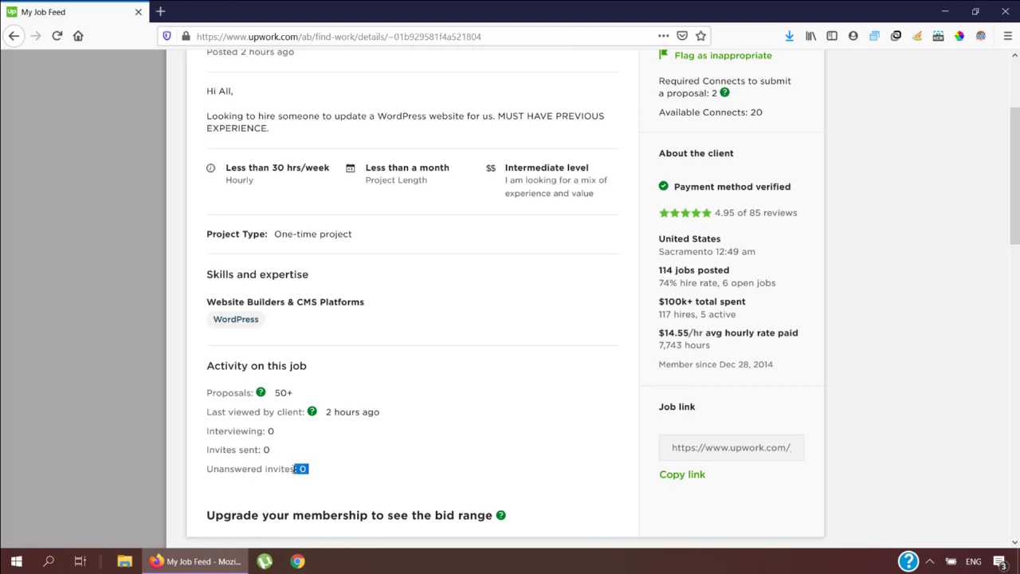
left_click(366, 459)
scroll(544, 397, "up", 3)
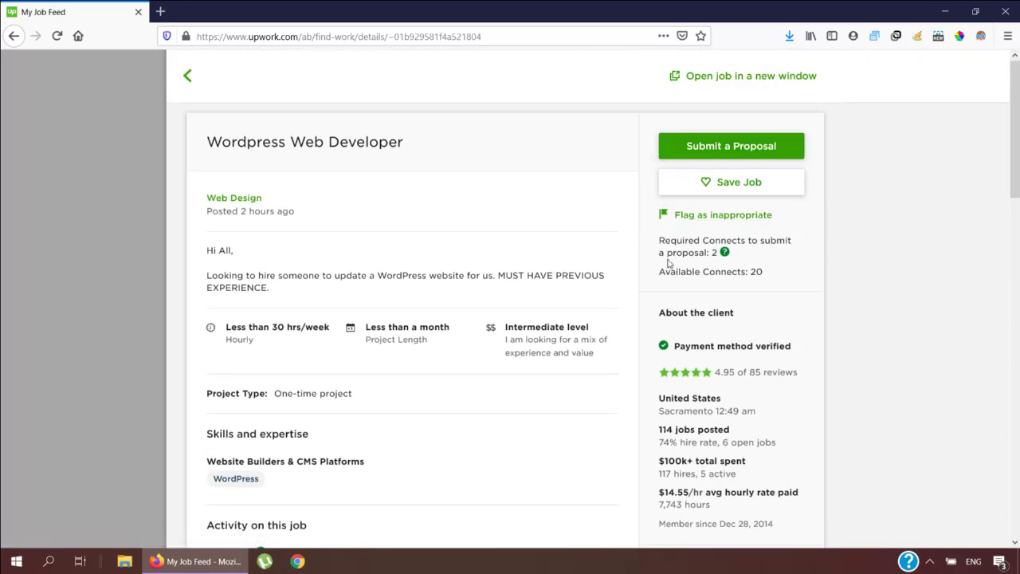
left_click_drag(717, 255, 713, 255)
Start a proposal for the job in a new tab and dismiss the Connects explanation.
left_click(716, 153)
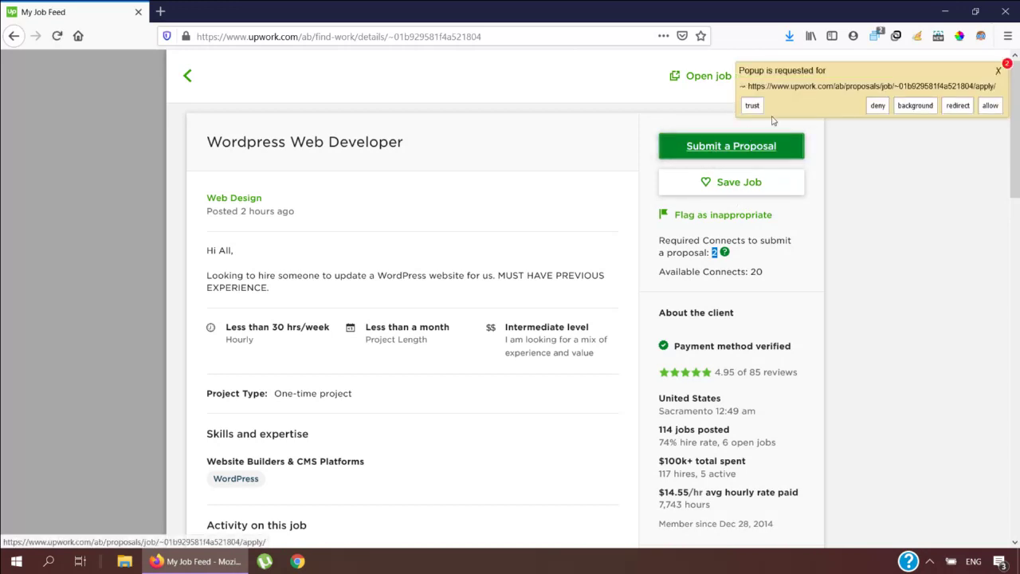
left_click(748, 106)
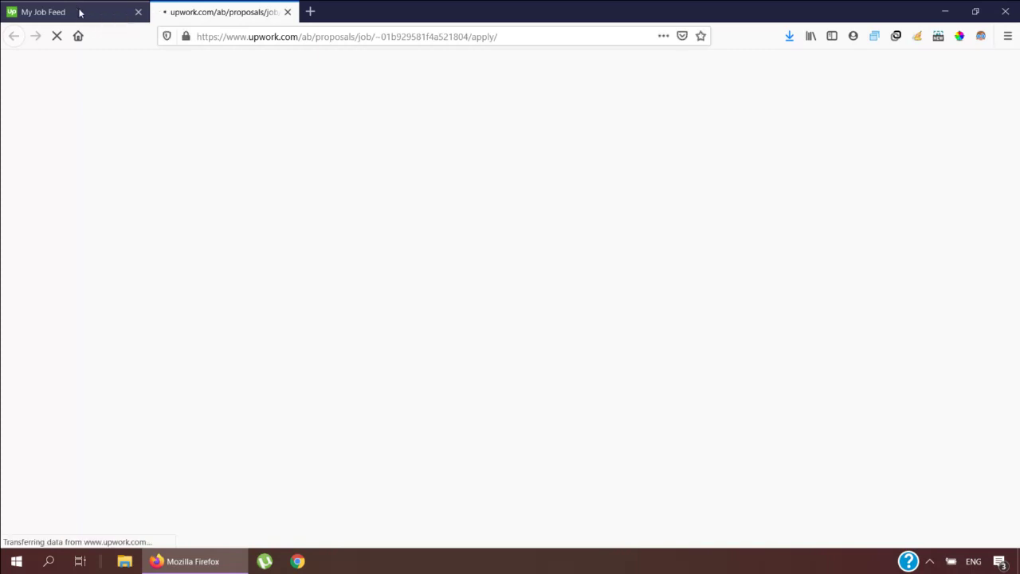
left_click(80, 11)
left_click(217, 9)
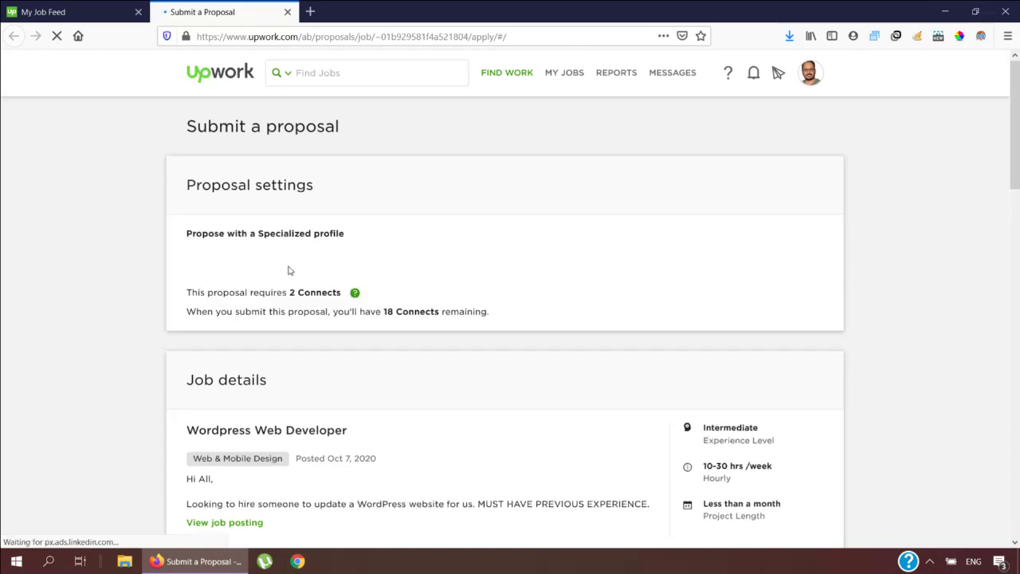
scroll(295, 275, "down", 2)
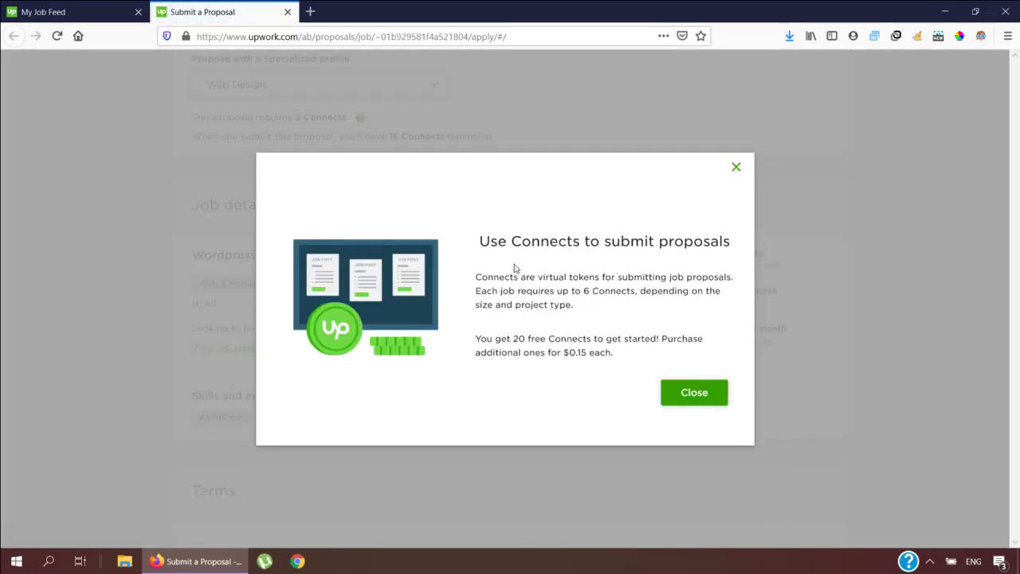
left_click(693, 390)
Replace the 8.00 hourly rate with 5.00, giving 4.00/hr after the 1.00 service fee.
scroll(348, 258, "down", 3)
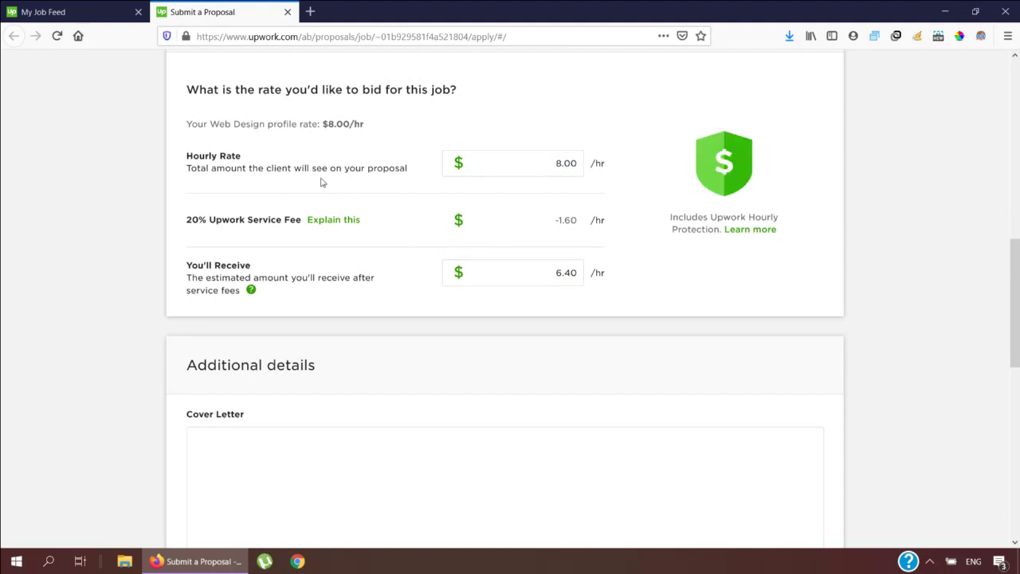
left_click(447, 168)
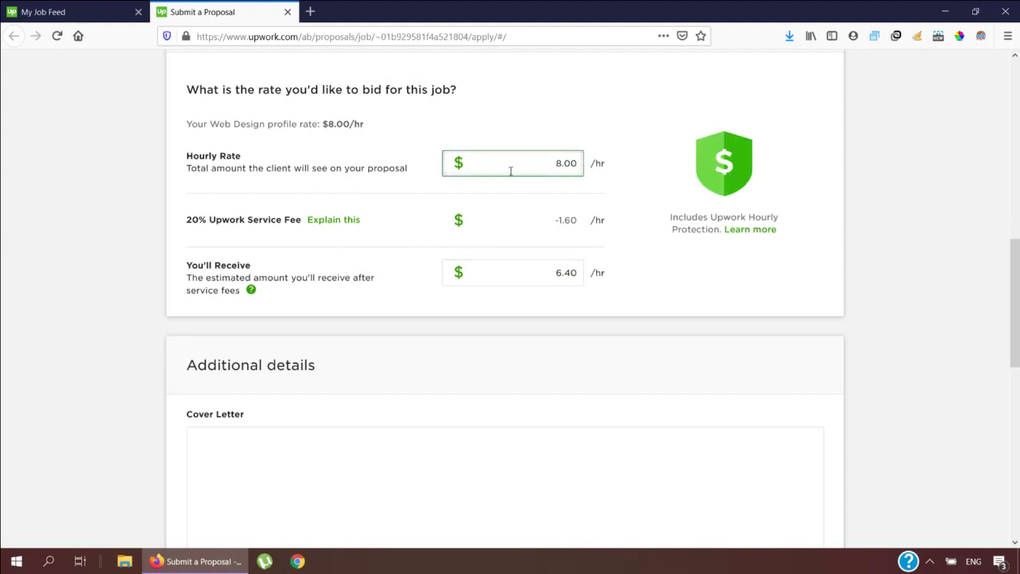
left_click(515, 220)
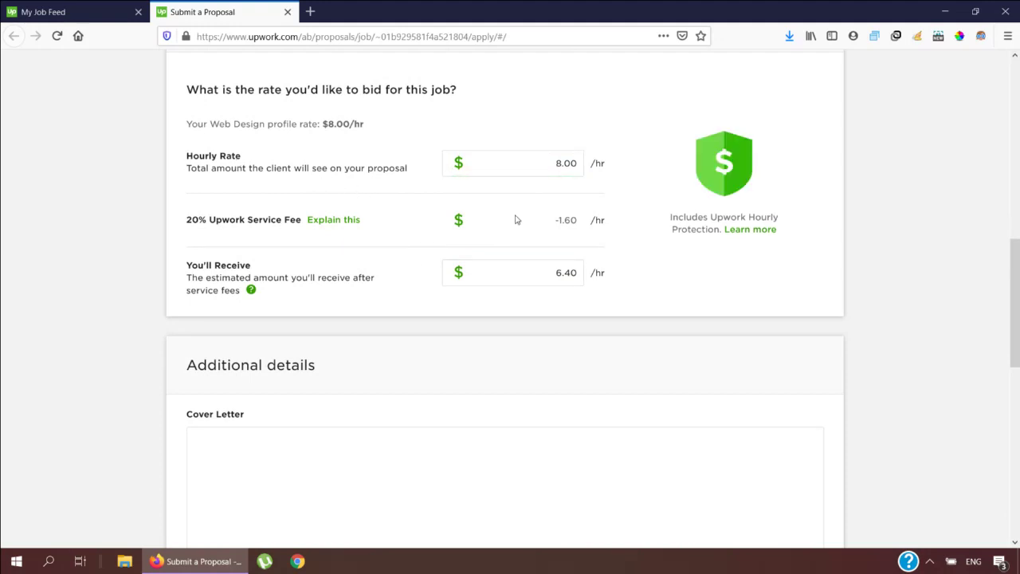
left_click(564, 164)
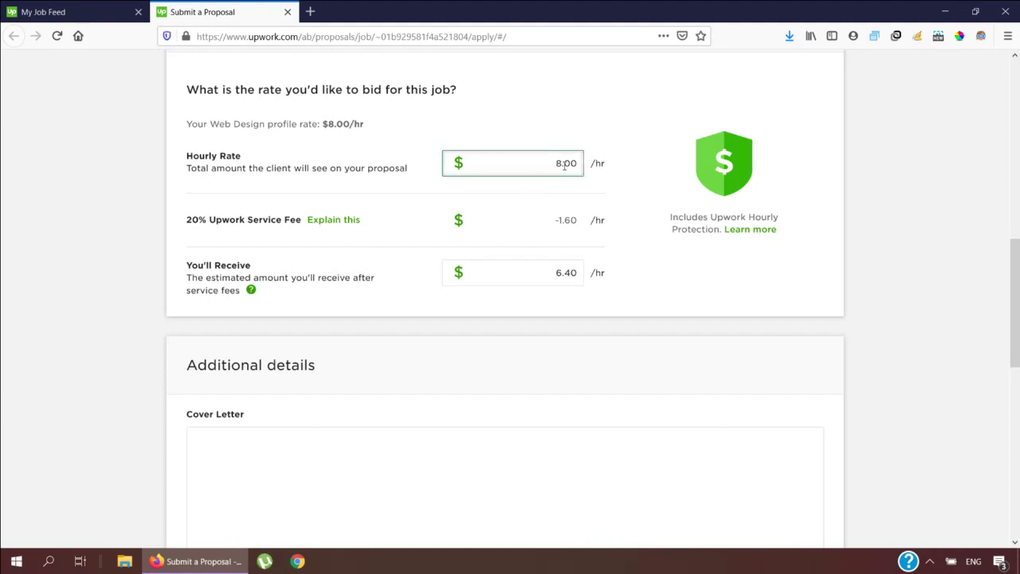
left_click_drag(561, 163, 556, 163)
type("5")
left_click(605, 185)
left_click(559, 275)
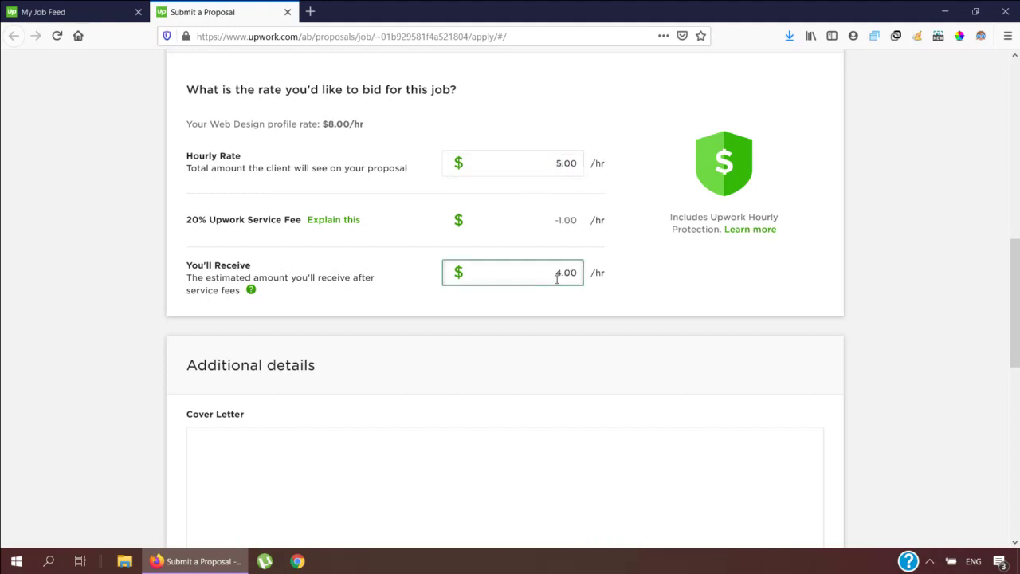
scroll(451, 358, "down", 3)
Open the cover letter noting the WordPress Updating task and being an experienced WordPress developer of 12+ years.
left_click(366, 368)
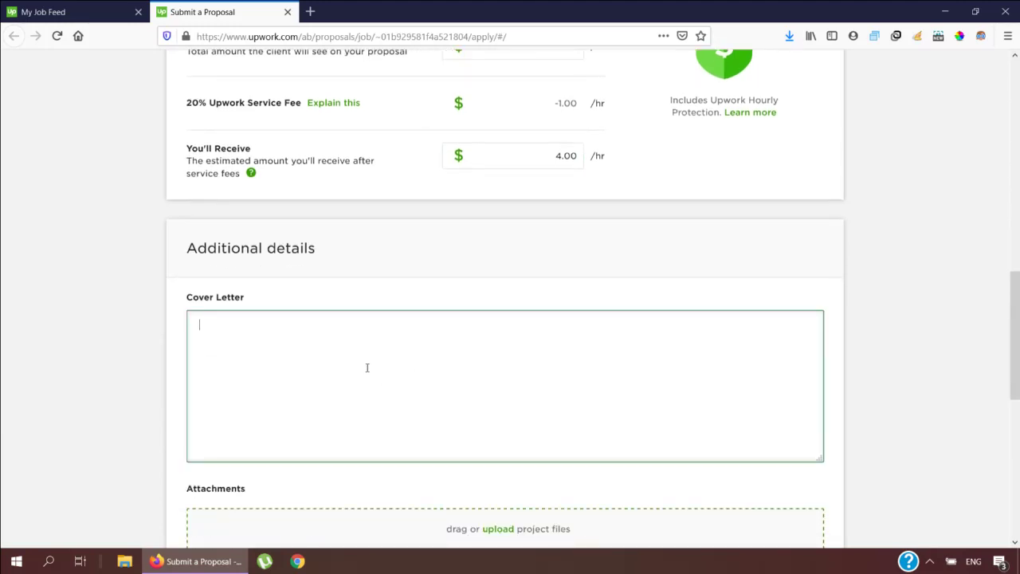
scroll(564, 324, "down", 3)
type("Hi")
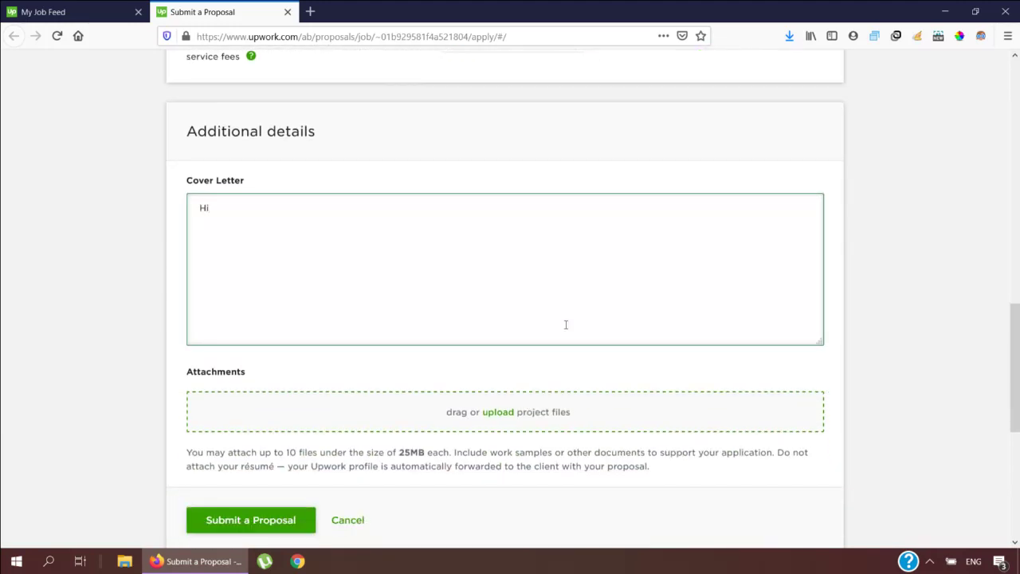
type(", I have just noticed")
key("BackSpace")
type("ed that you p")
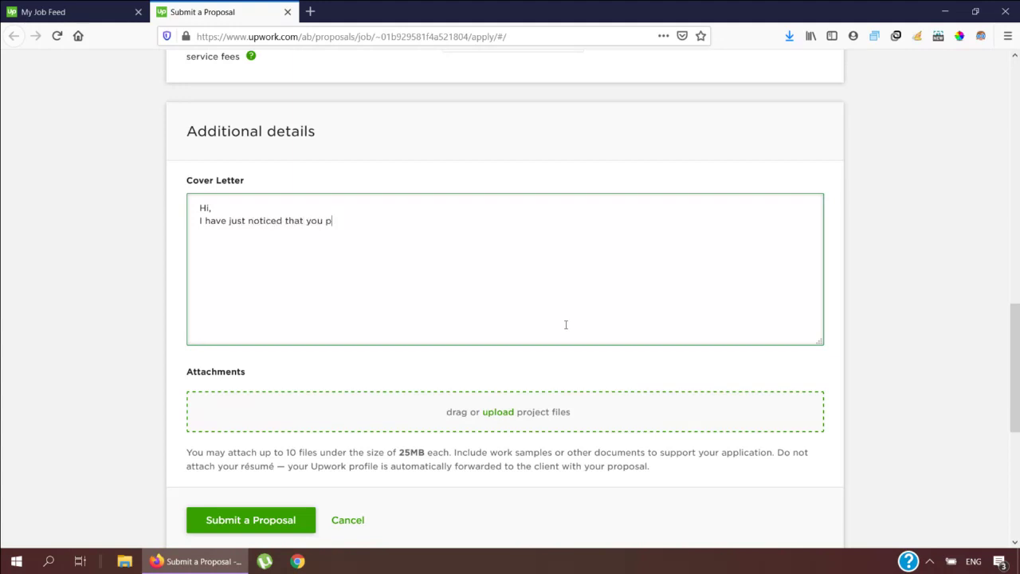
type("osted a job with WordPress U")
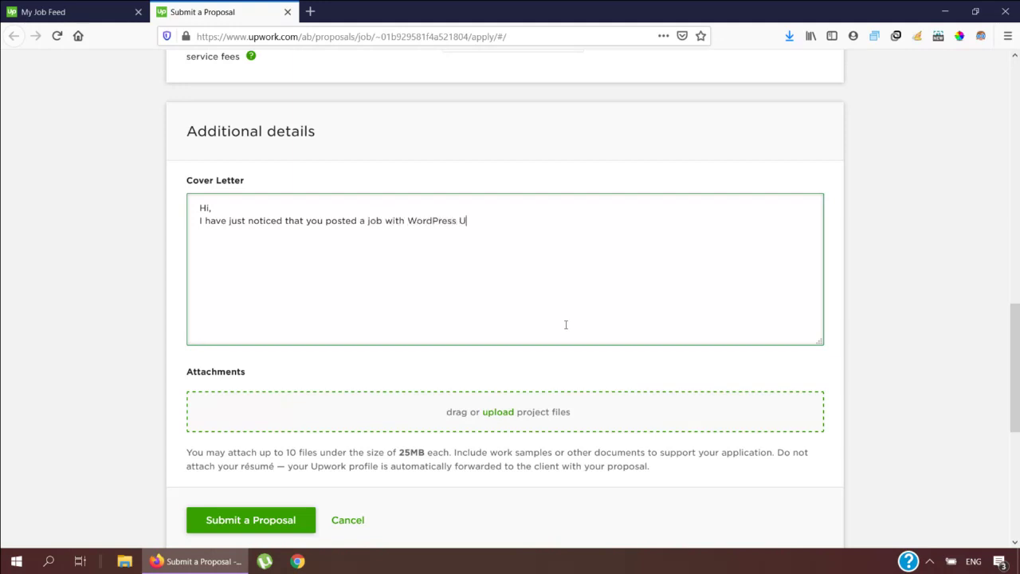
type("pdating task. I am an epx")
key("BackSpace")
type("xp")
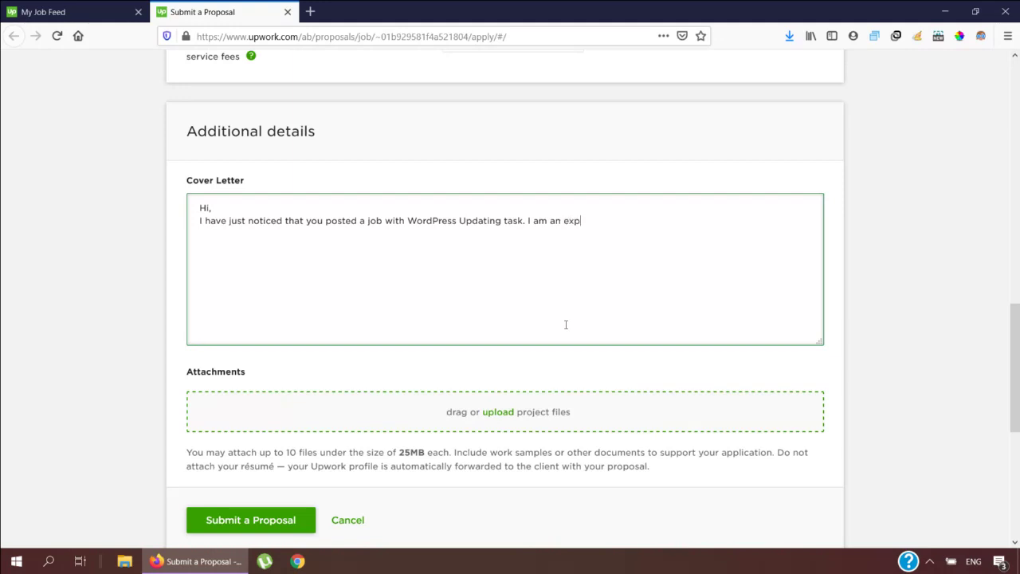
type("erienced WordPress Devleoper a")
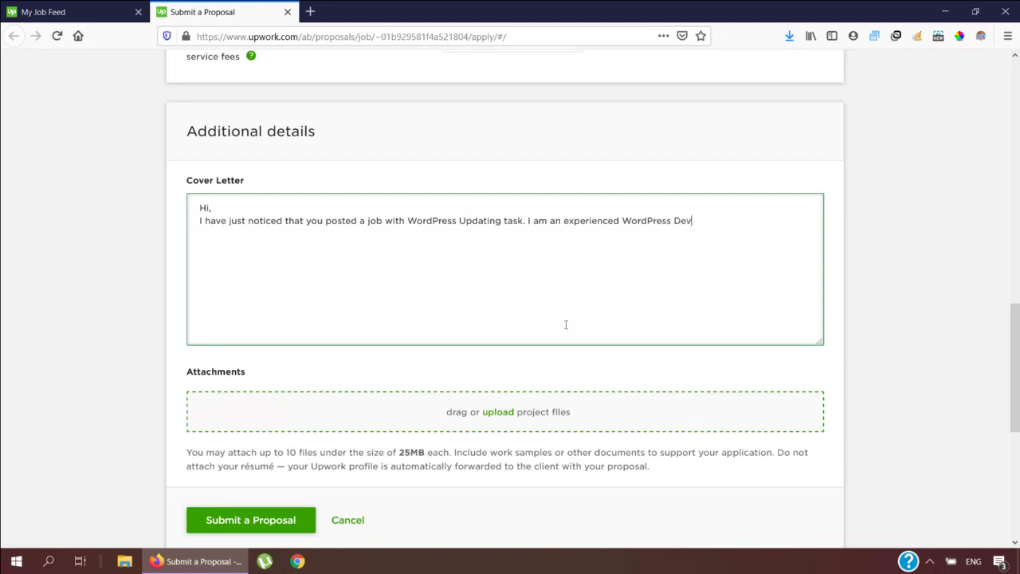
key("BackSpace")
key("BackSpace")
key("BackSpace")
key("BackSpace")
key("BackSpace")
key("BackSpace")
key("BackSpace")
key("BackSpace")
key("BackSpace")
key("BackSpace")
key("BackSpace")
type("develope")
key("BackSpace")
key("BackSpace")
type("eloper having more than 12 years experi")
Add that you'll update their WordPress site, take all precautions and back up the site first.
key("BackSpace")
type("ricn")
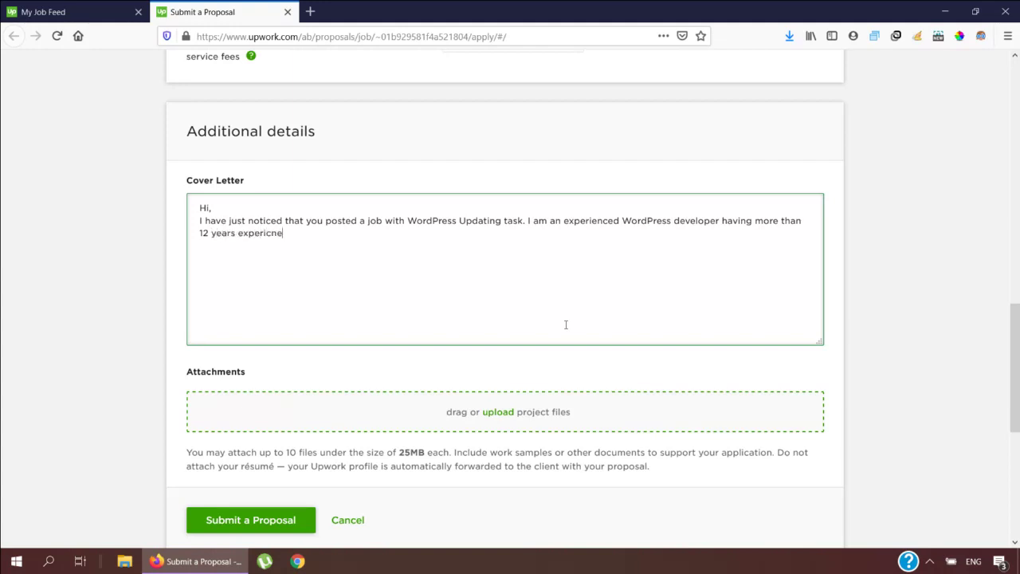
key("BackSpace")
key("BackSpace")
type("ence")
type(". I want to upa")
type("ate y ou")
key("BackSpace")
type("ur WordPres")
type("s site.")
type(" I would take ")
type("all necessa")
type("ry pre")
type("caution")
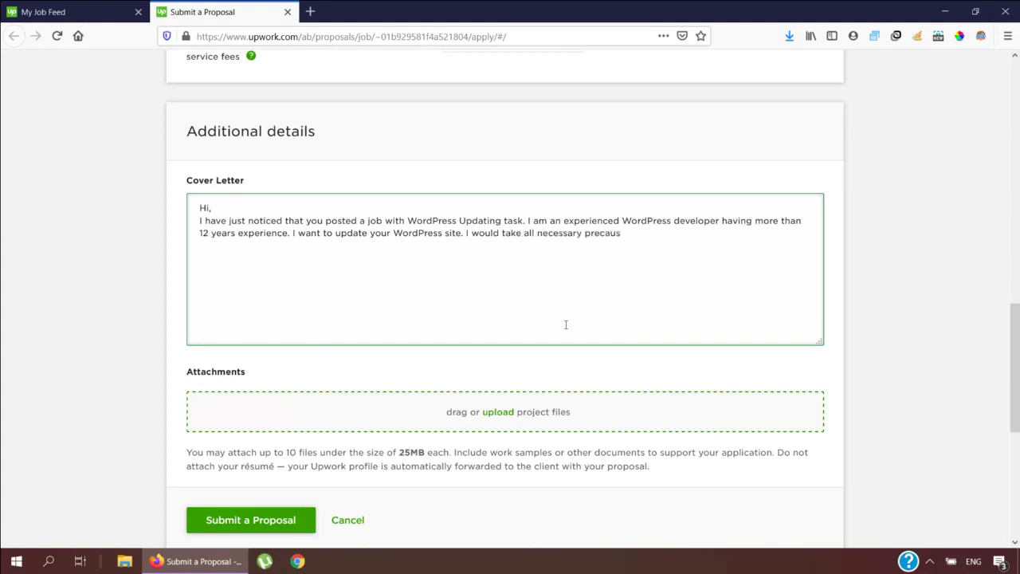
key("BackSpace")
key("BackSpace")
key("BackSpace")
type("ions. I will take a backup of your site")
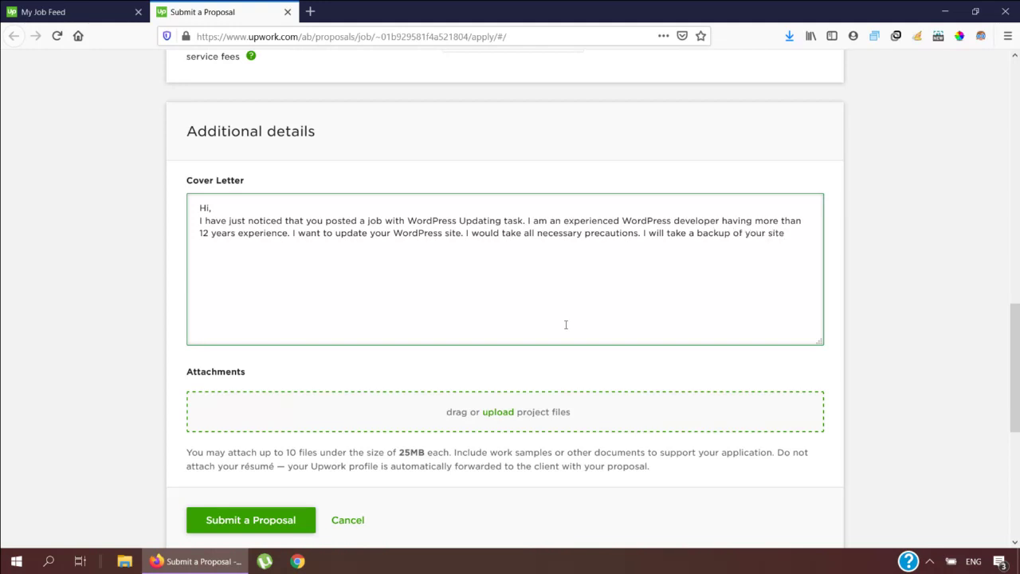
type(" on curren")
type("t position ")
type("ans")
type(" after tha")
type("t I will do")
Add that the site can be restored immediately if anything fails, and that WordPress updates are no big deal.
key("BackSpace")
key("BackSpace")
key("BackSpace")
key("BackSpace")
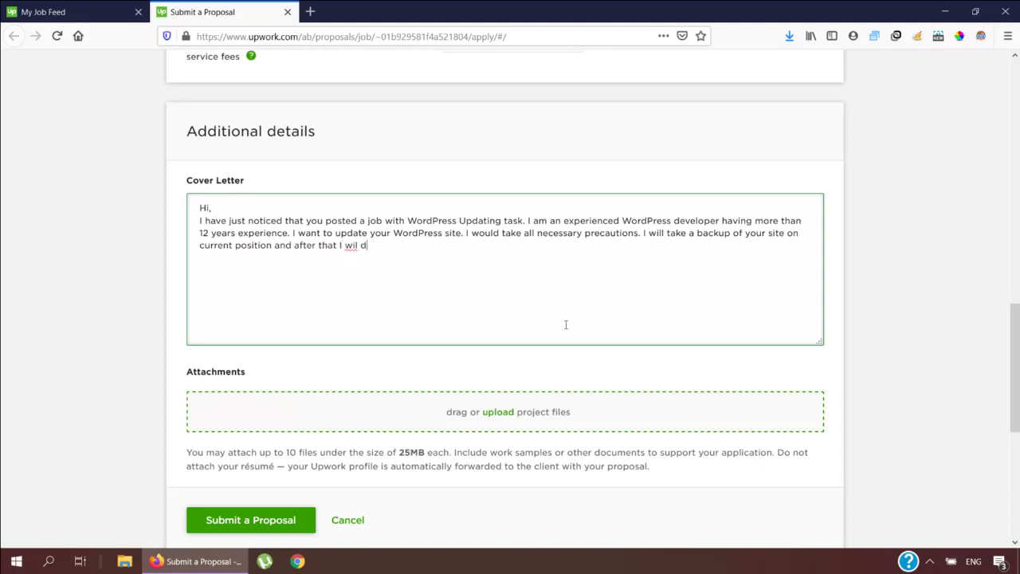
type("l do the update so that i")
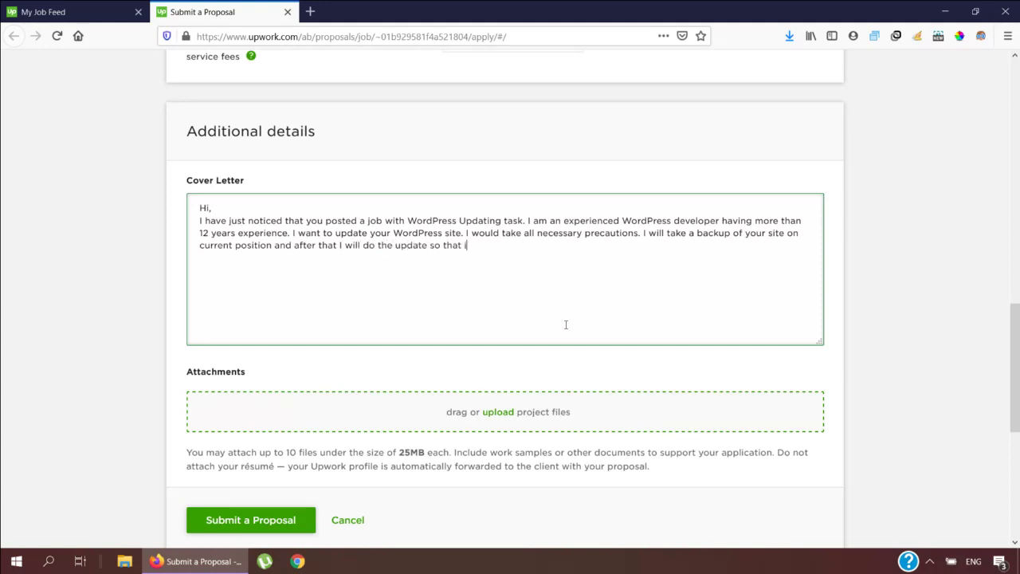
type("f something goes wrong, we can rest")
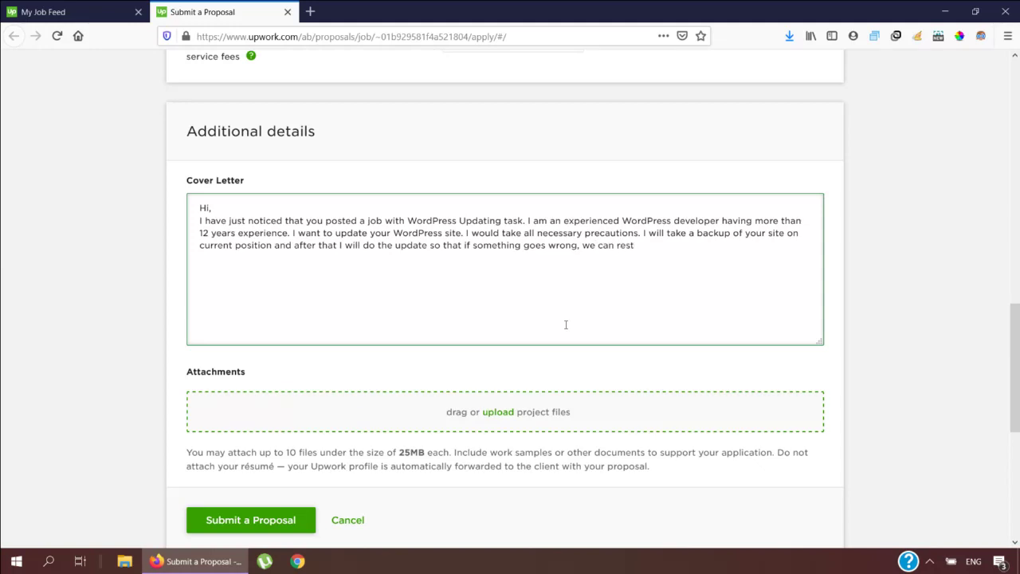
type("ore your site immed")
type("iately. ")
type("I ")
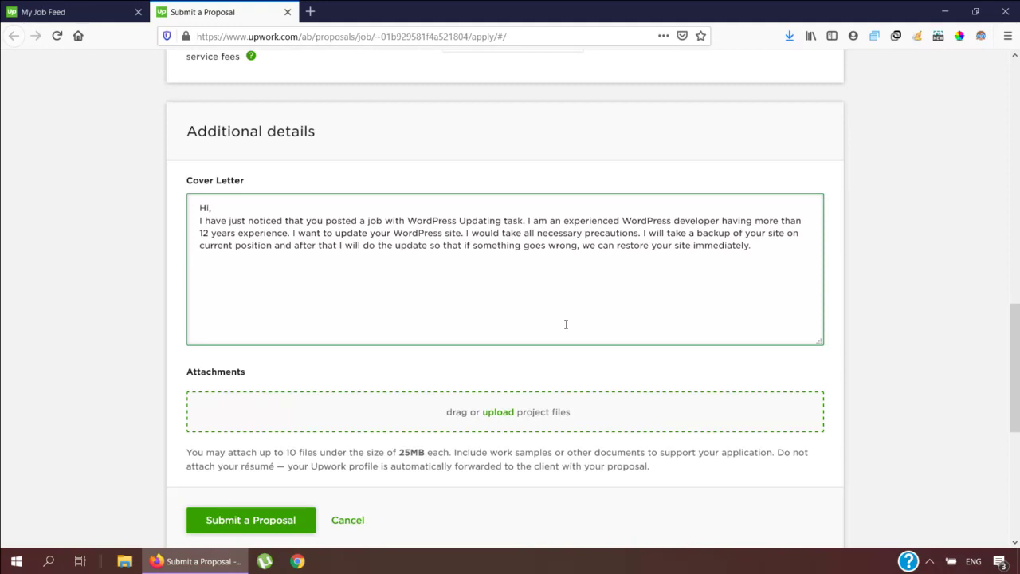
type(" have updated so many we")
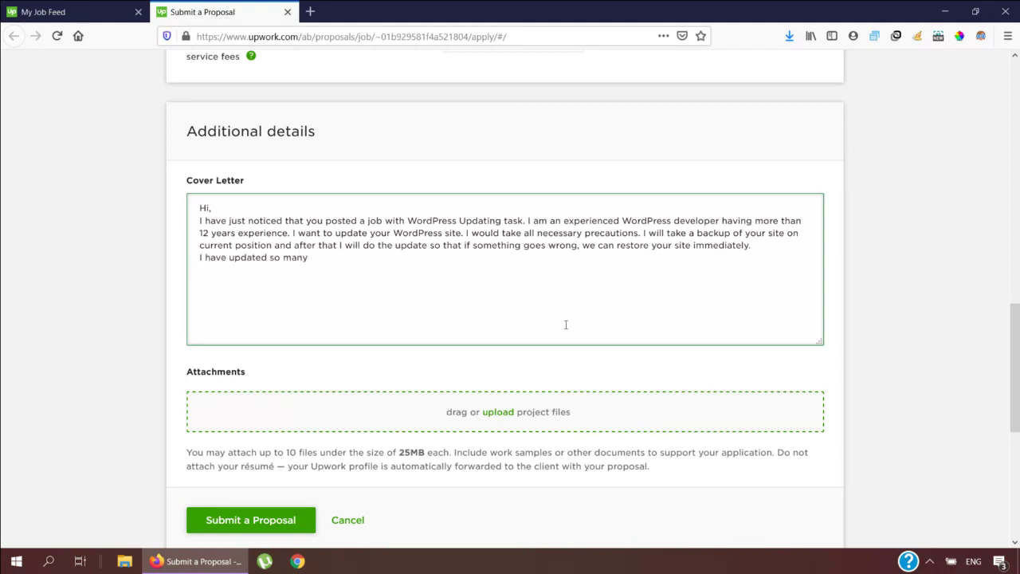
key("BackSpace")
type("WordPress websites, so it is not a big deal for me at all.")
Close the letter with 'Feel free to contact me any time convenient for you. Thanks' and the freelancer's name.
key("Return")
type("Feel free to contact me any time conveni")
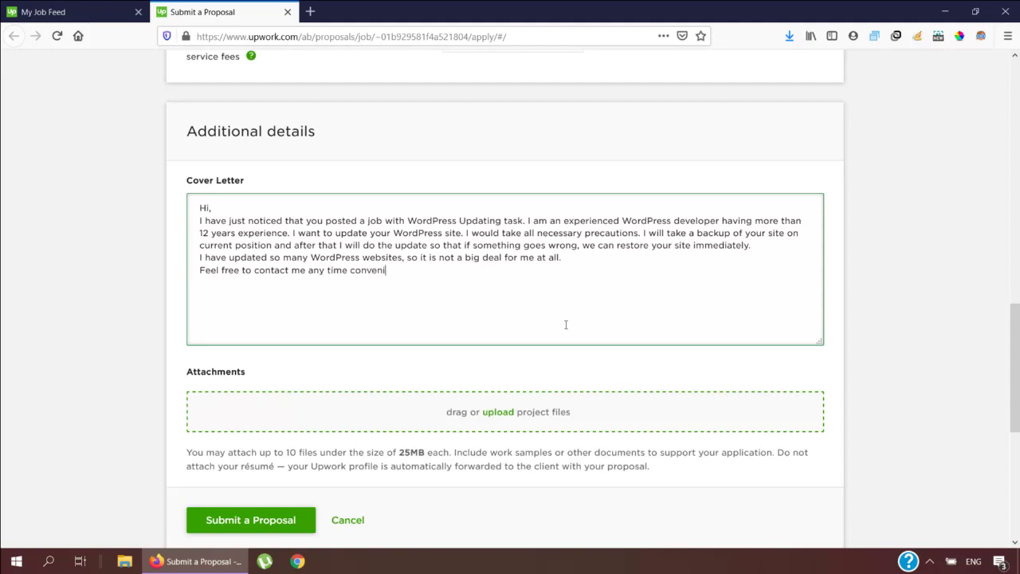
type("ent for")
type(" you. ")
type("Thanks")
key("Return")
type("Awais Kamran")
scroll(549, 303, "down", 3)
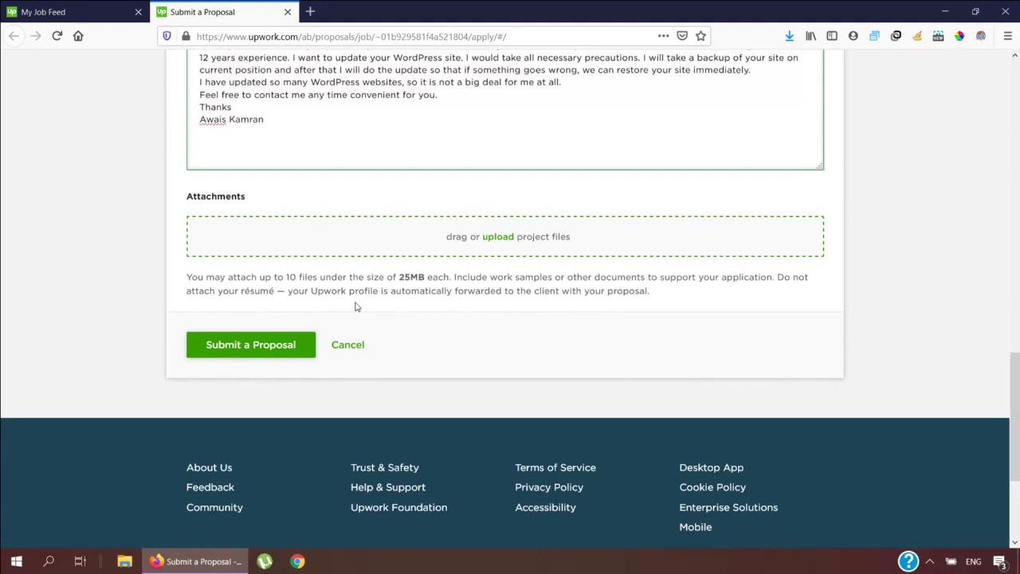